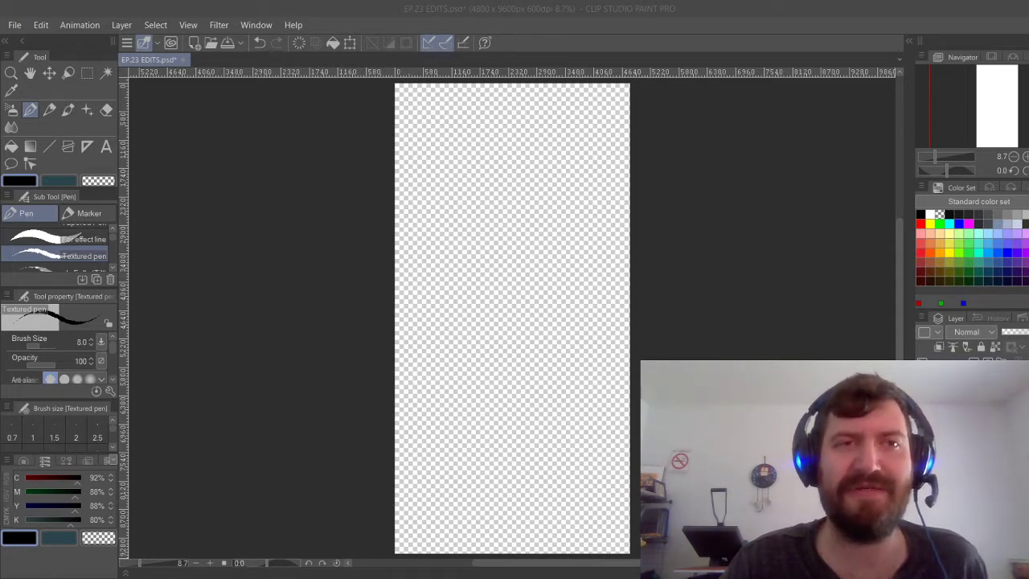
Choose the Frame Border tool and lower the drawing colour's cyan value to 60%.
left_click(603, 537)
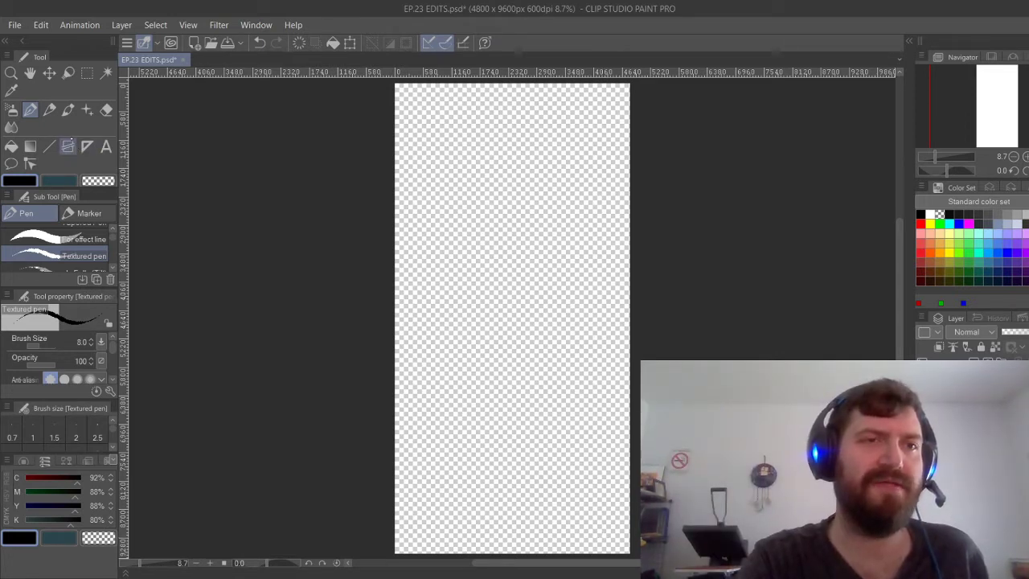
left_click(68, 147)
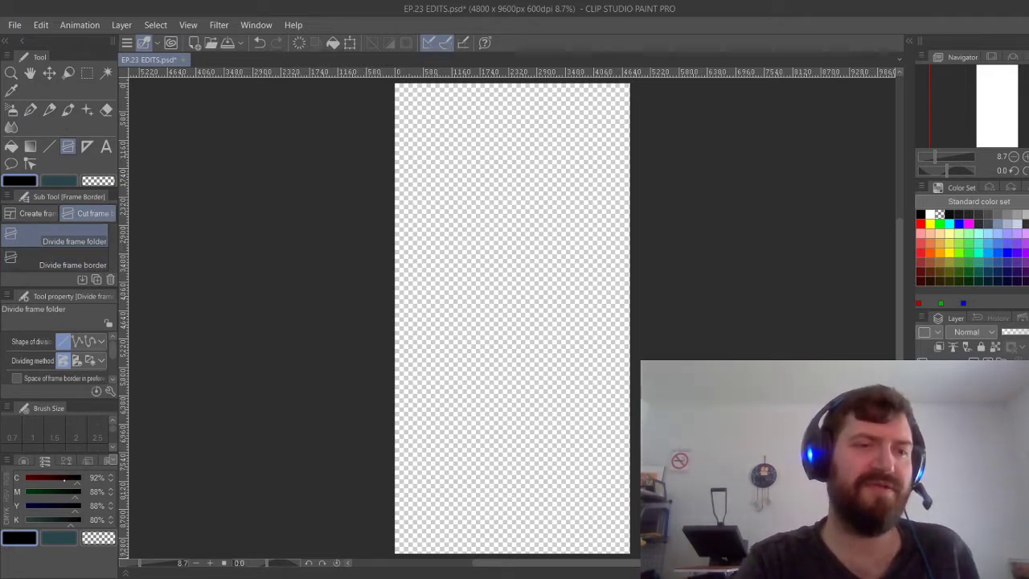
left_click(111, 479)
left_click(111, 480)
left_click(111, 480)
left_click(111, 480)
left_click(110, 480)
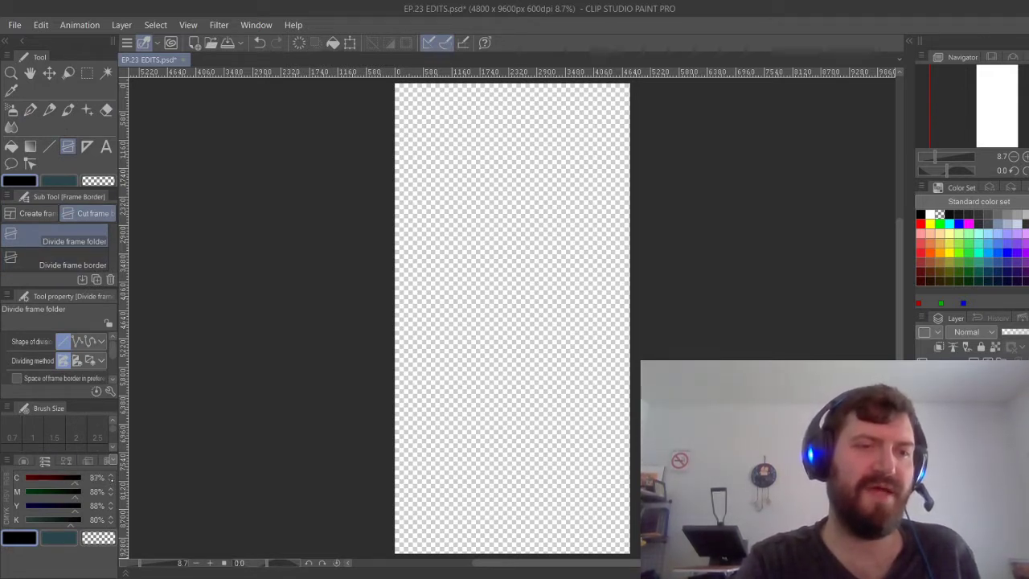
left_click(111, 480)
left_click(111, 480)
left_click_drag(58, 479, 56, 479)
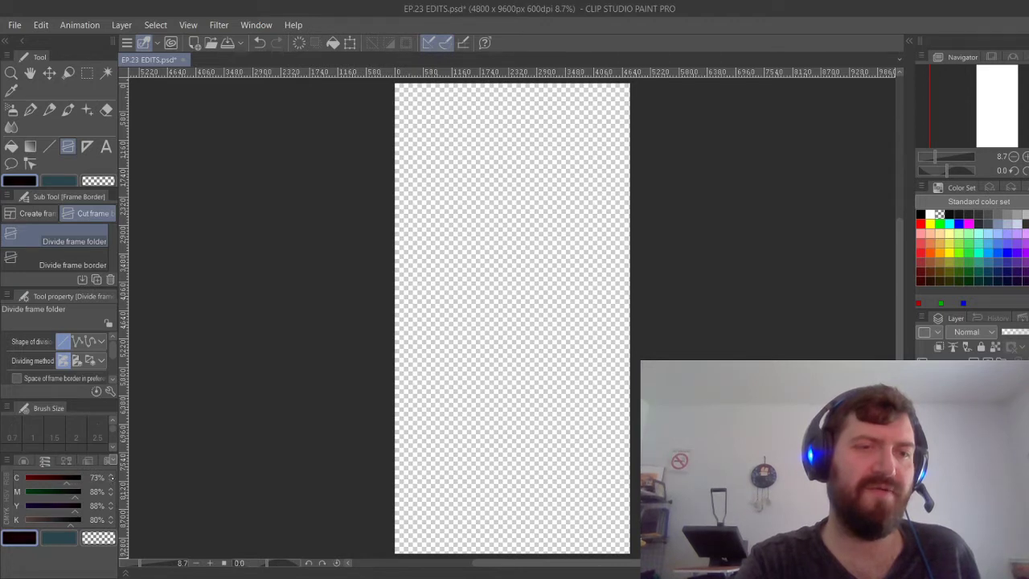
left_click(111, 480)
left_click(111, 480)
left_click(110, 480)
left_click(111, 480)
left_click(111, 480)
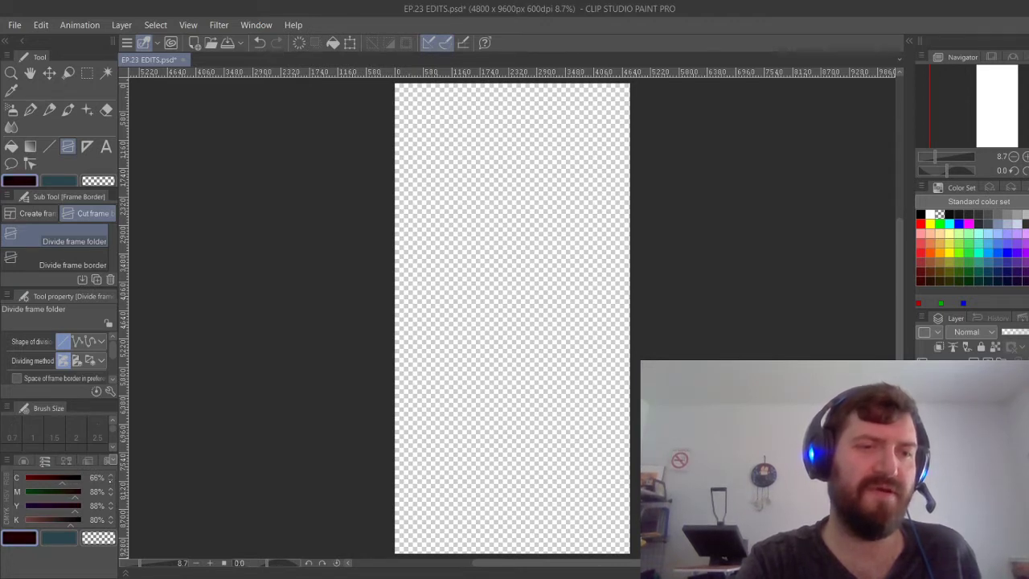
left_click(111, 480)
left_click(111, 480)
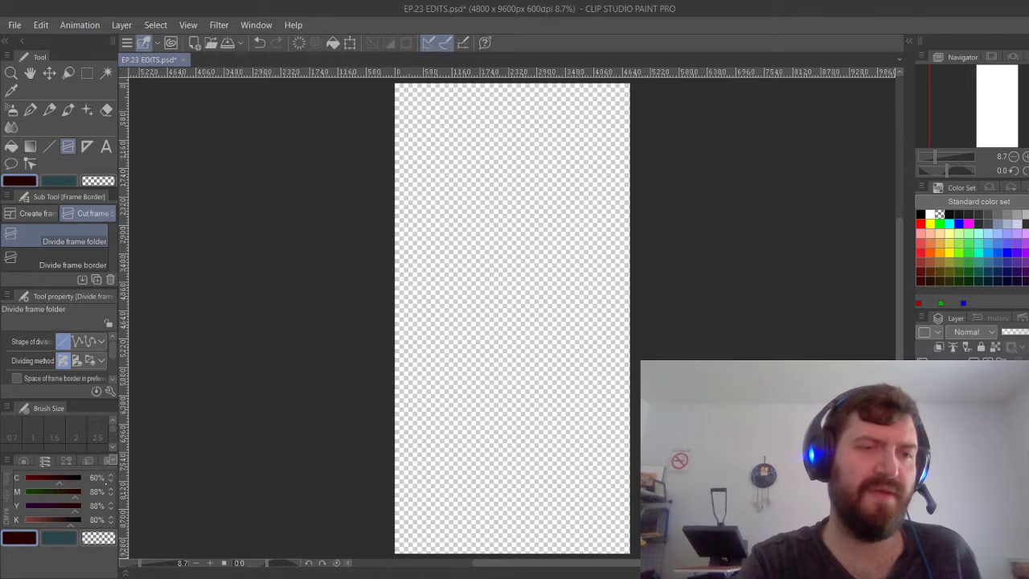
Set the drawing colour's magenta to 40%, yellow to 40% and black to 100%.
left_click(40, 492)
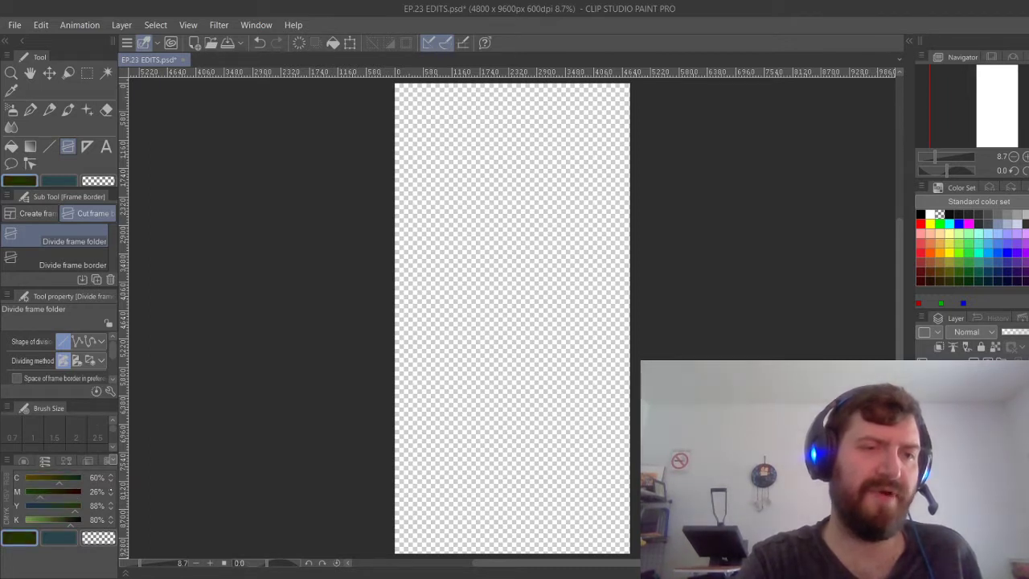
left_click(111, 488)
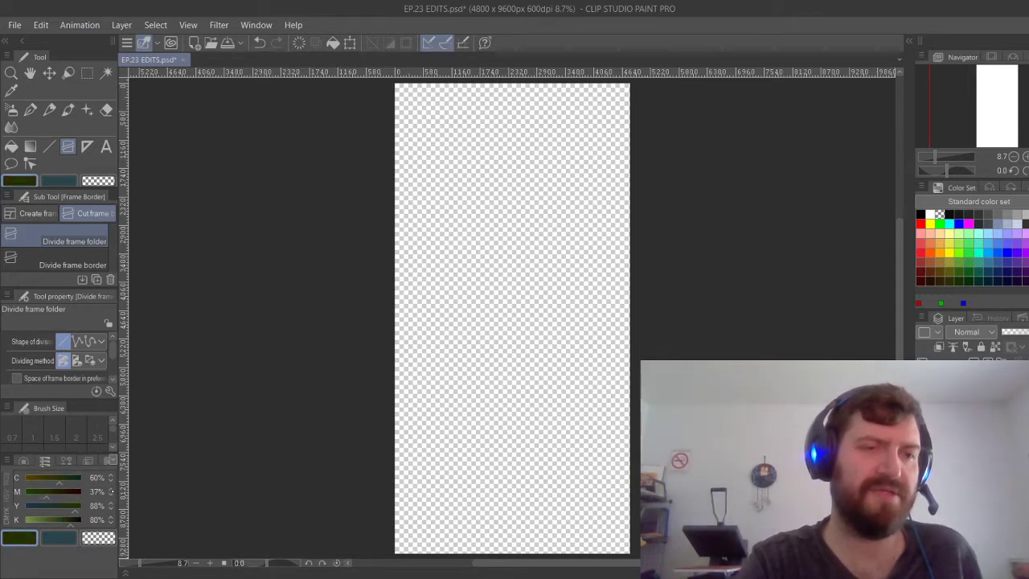
left_click(111, 495)
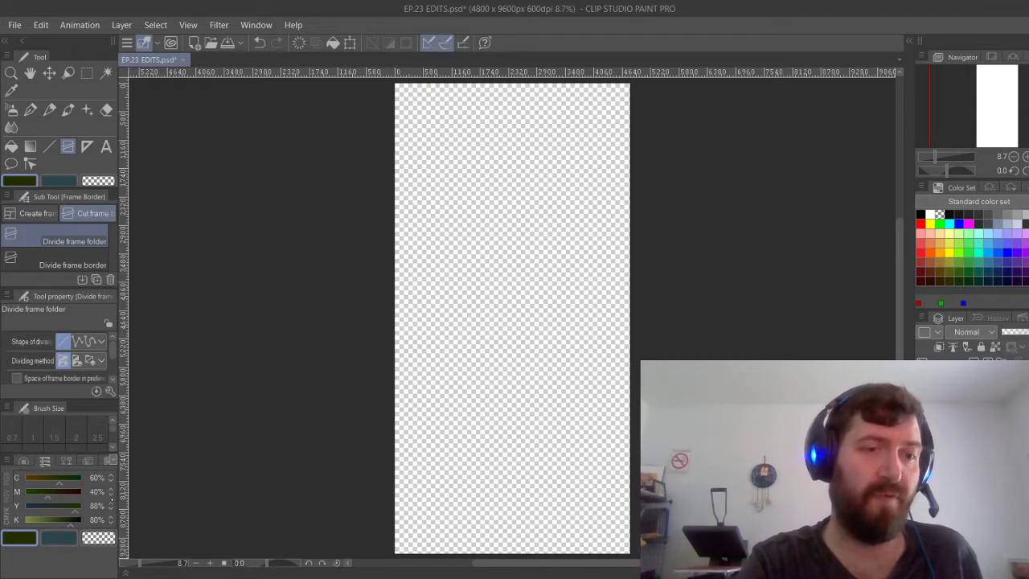
left_click(111, 508)
left_click(111, 509)
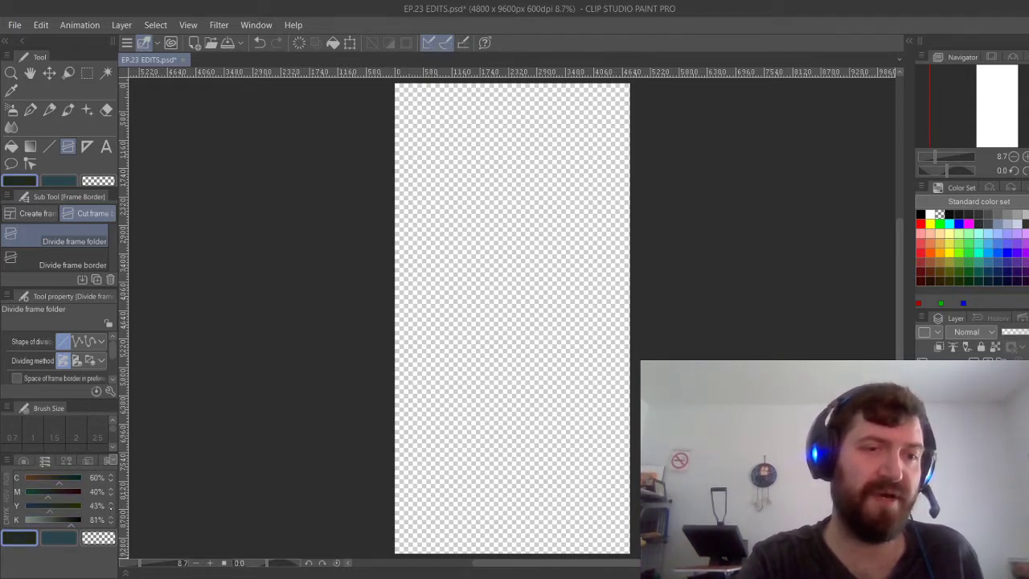
left_click(111, 509)
left_click(111, 517)
left_click(111, 517)
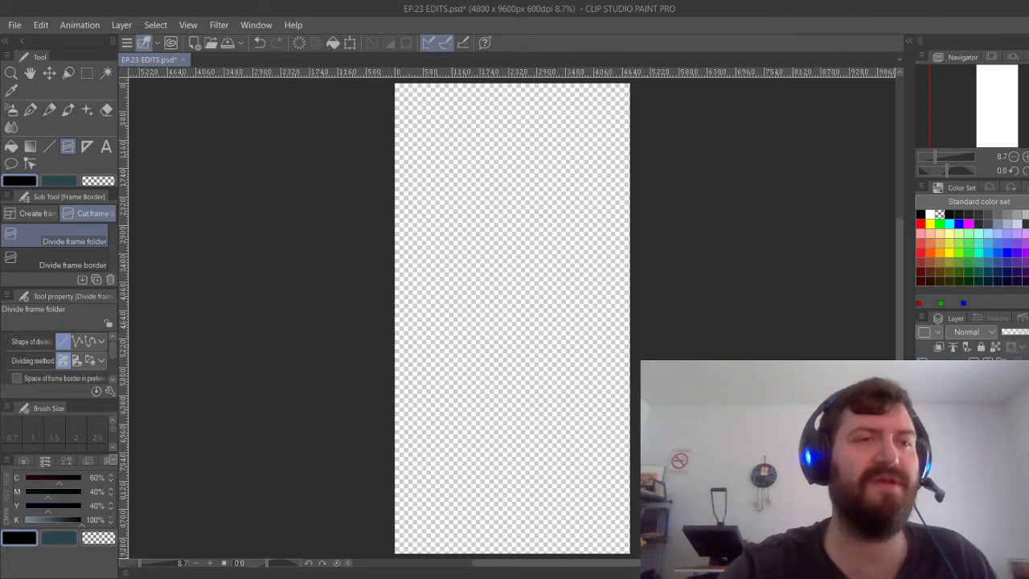
Create a bordered rectangle frame, about 2700 by 2800 px, in the upper half of the canvas.
left_click(36, 213)
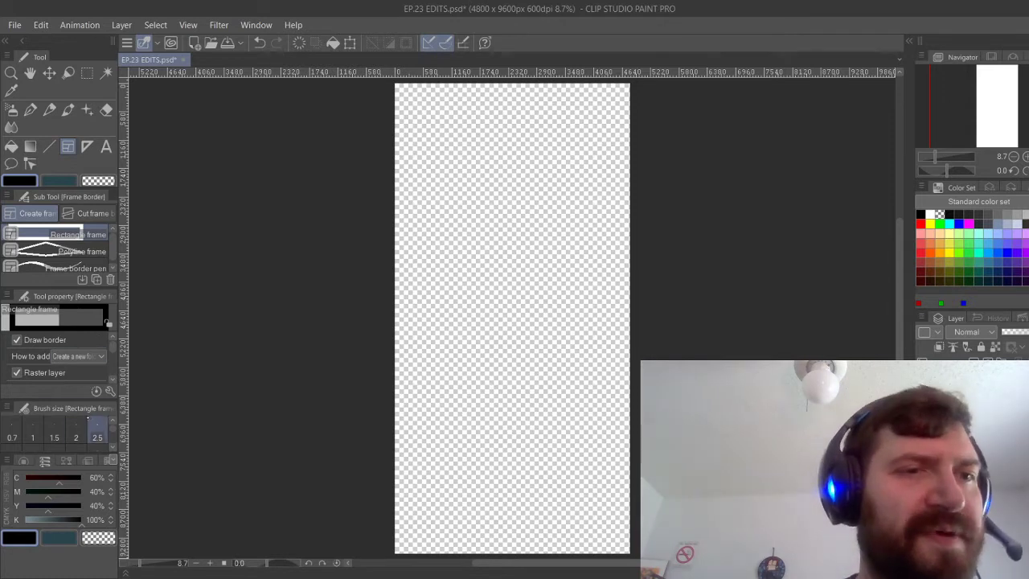
left_click_drag(564, 266, 569, 299)
key("ctrl+z")
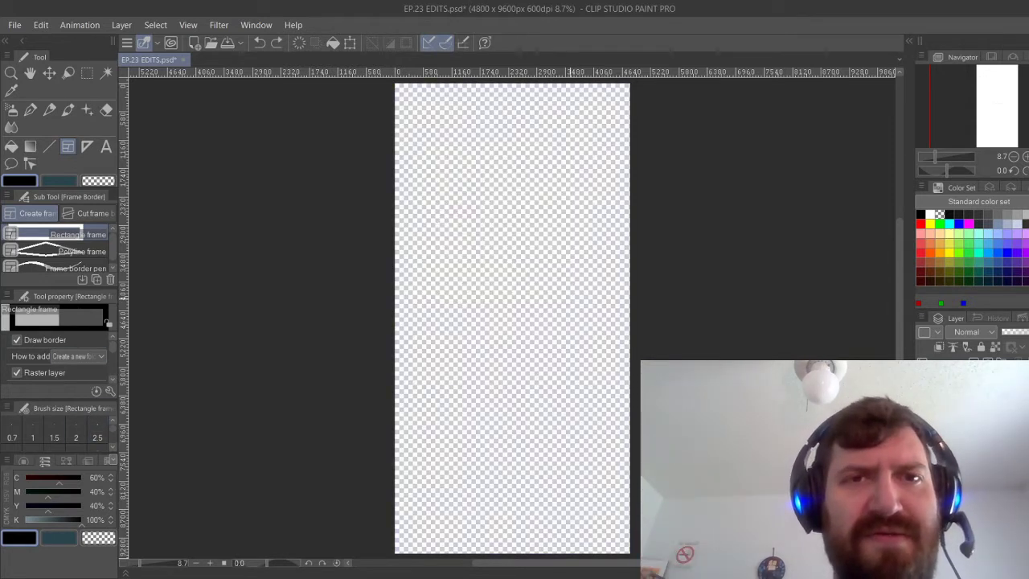
left_click_drag(445, 138, 621, 512)
scroll(576, 276, "up", 4)
scroll(582, 362, "down", 2)
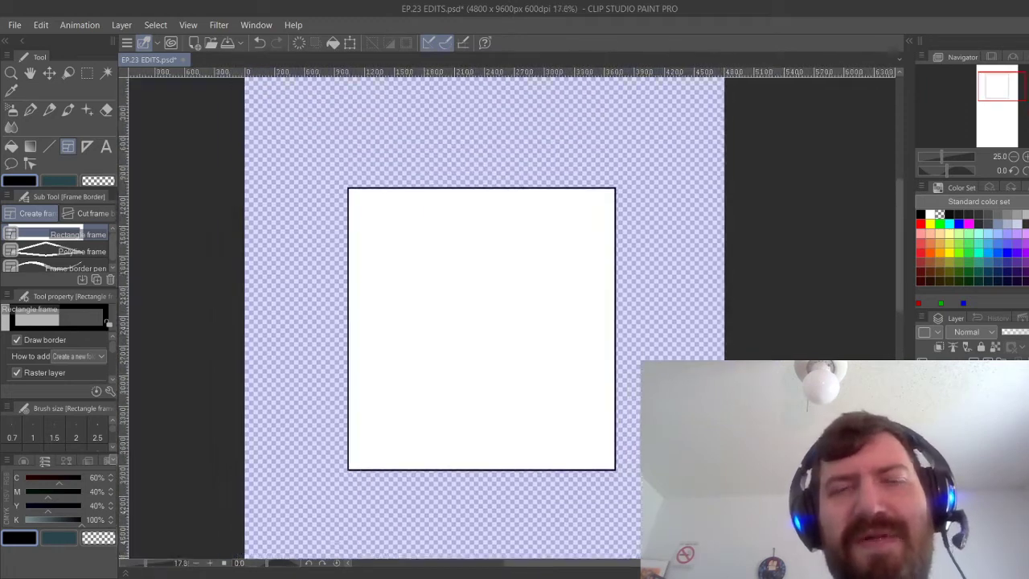
Choose Real Pencil (4B) and centre the rectangle frame for sketching inside it.
key("p")
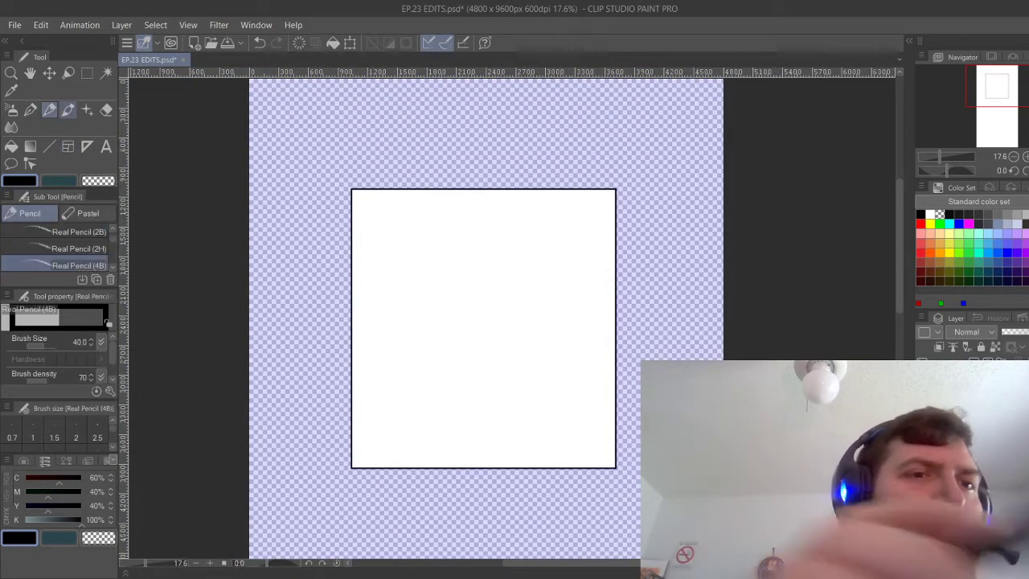
left_click_drag(514, 321, 560, 261)
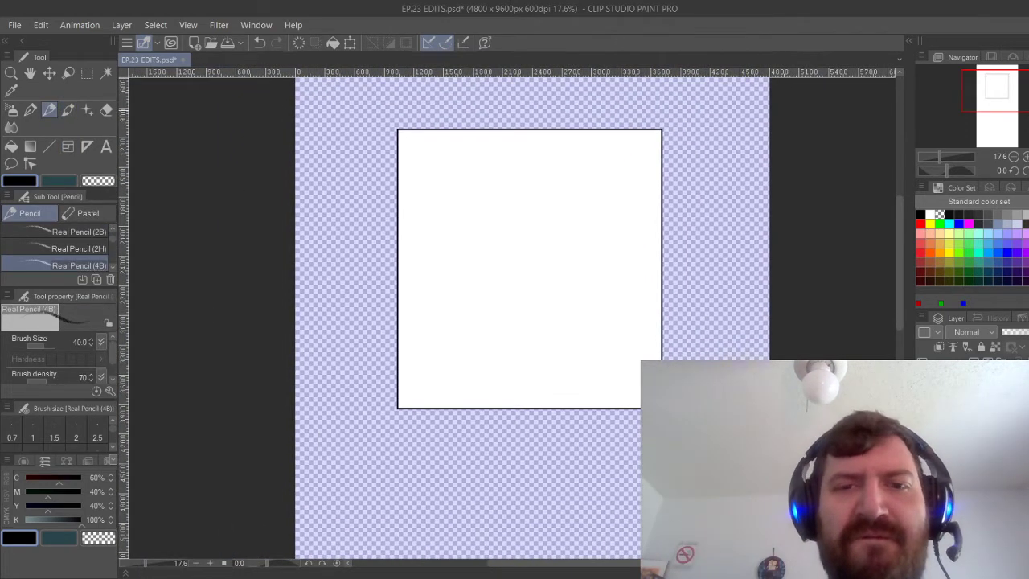
left_click_drag(611, 306, 602, 273)
left_click_drag(515, 305, 507, 254)
scroll(561, 265, "up", 1)
scroll(514, 289, "down", 1)
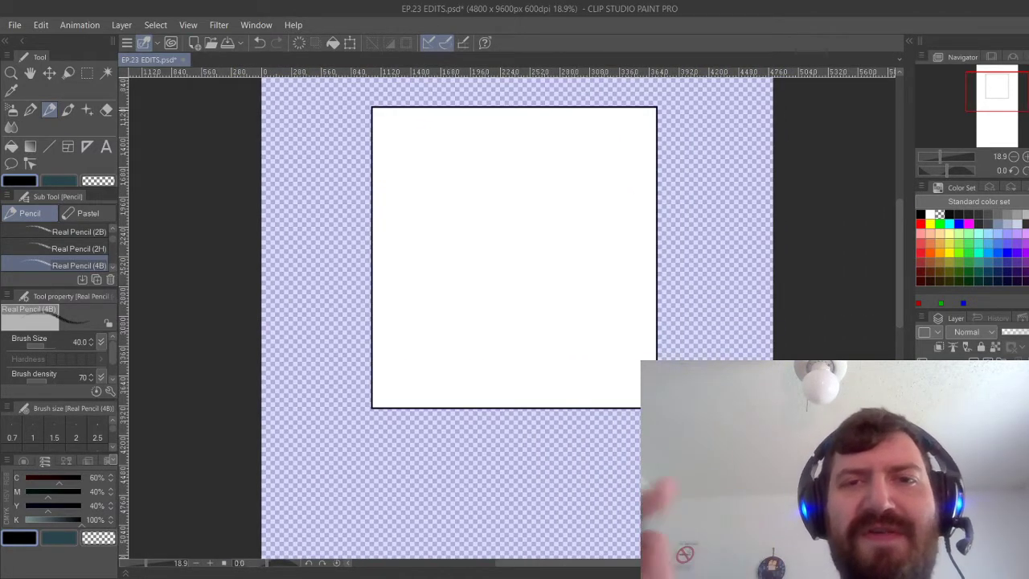
mouse_move(481, 223)
left_mouse_down()
mouse_move(537, 242)
mouse_move(482, 221)
left_mouse_up()
key("ctrl+z")
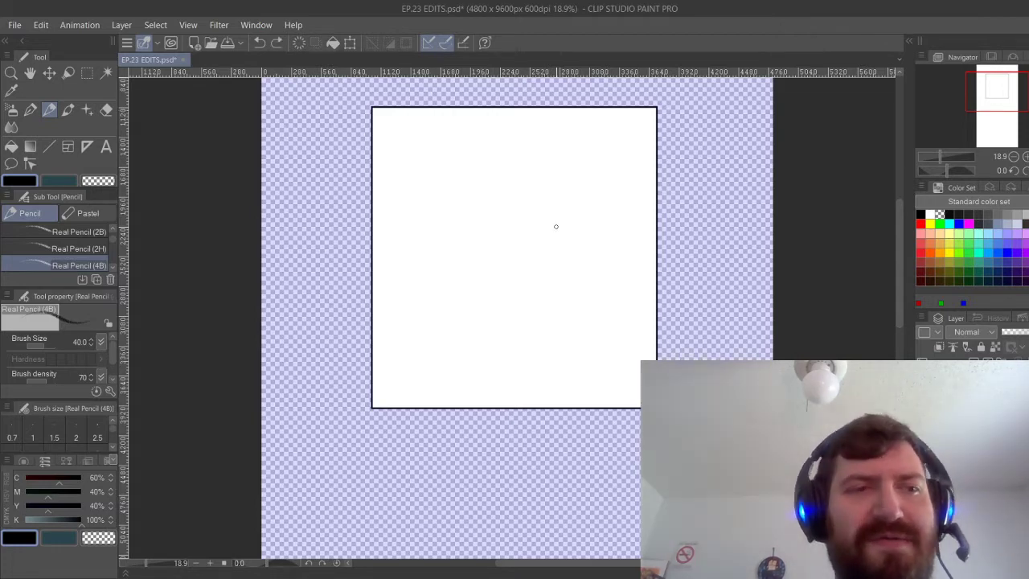
Enlarge the pencil's brush size to 102.5, testing it with rough head circles that are undone.
left_click_drag(511, 317, 522, 317, "ctrl+alt")
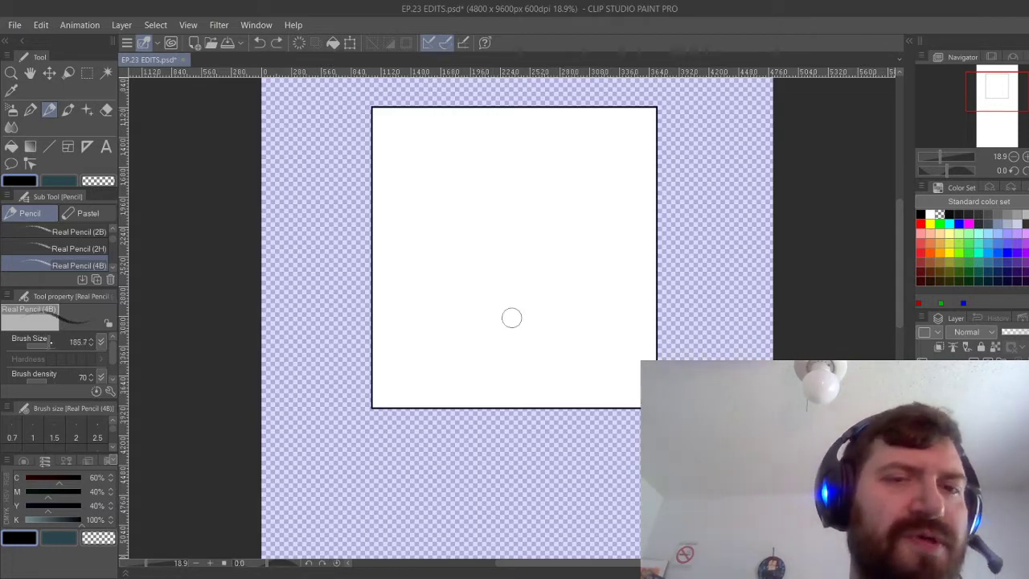
left_click_drag(49, 343, 51, 343)
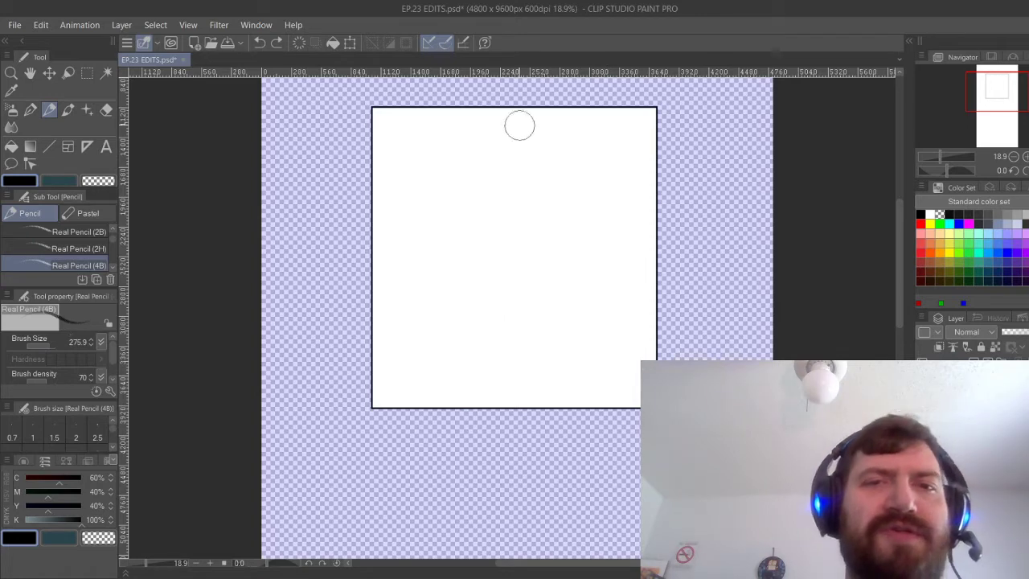
left_click_drag(487, 173, 543, 195)
mouse_move(541, 255)
left_mouse_down()
mouse_move(514, 271)
mouse_move(563, 176)
left_mouse_up()
key("ctrl+z")
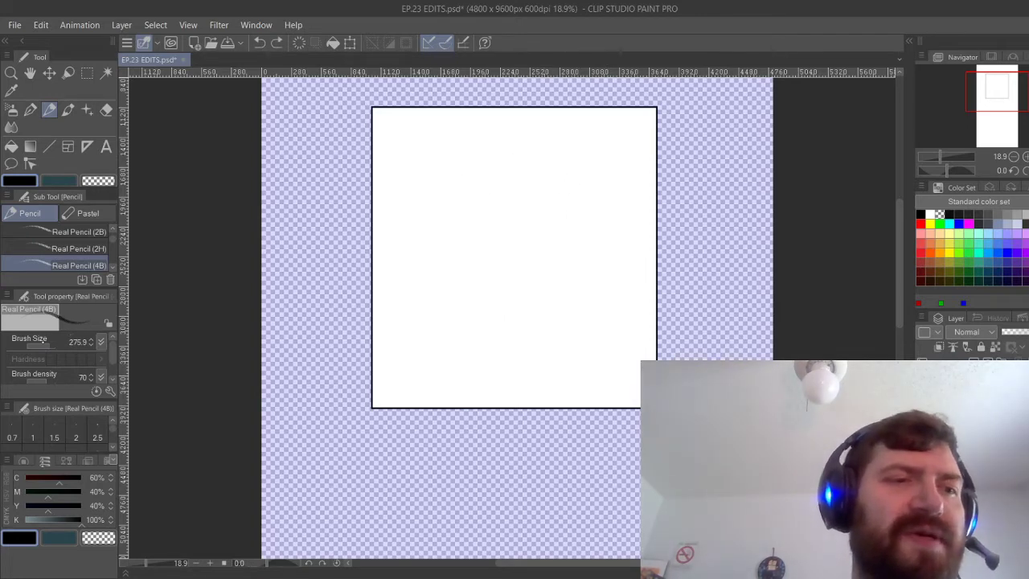
mouse_move(478, 188)
left_mouse_down()
mouse_move(515, 172)
mouse_move(534, 263)
left_mouse_up()
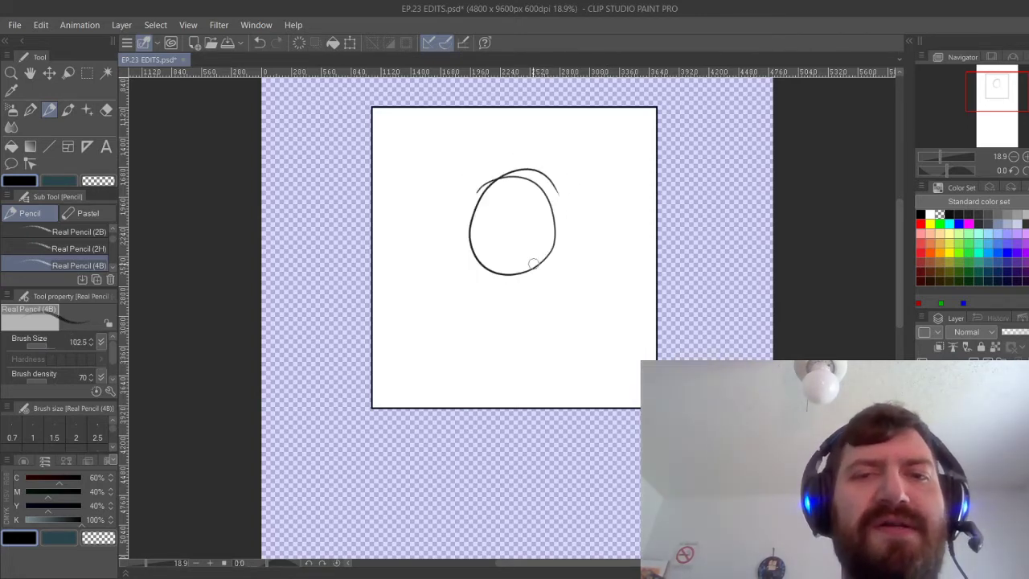
key("ctrl+z")
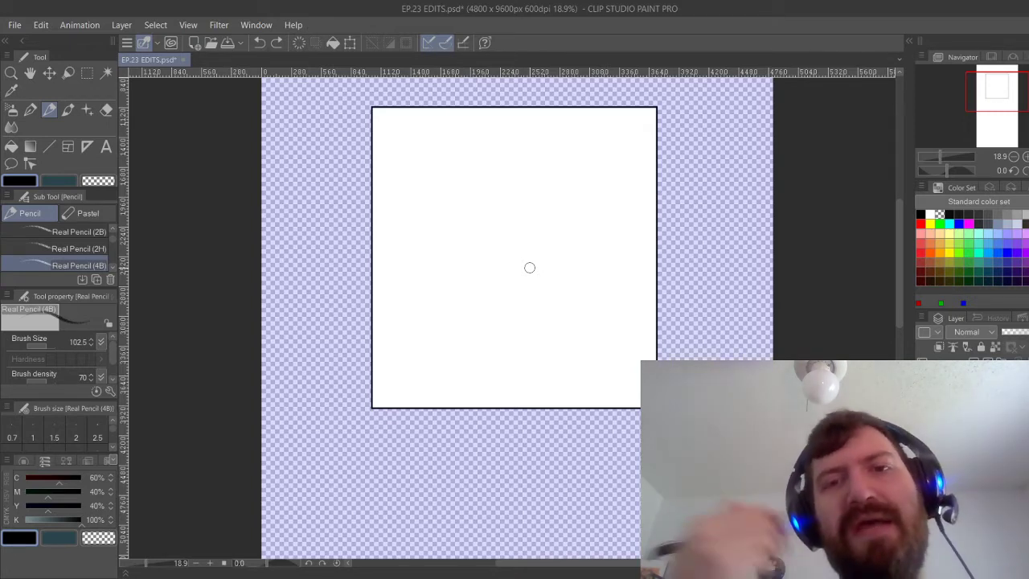
mouse_move(480, 207)
left_mouse_down()
mouse_move(506, 271)
mouse_move(562, 181)
left_mouse_up()
key("ctrl+z")
mouse_move(474, 229)
left_mouse_down()
mouse_move(565, 257)
mouse_move(540, 180)
mouse_move(549, 248)
mouse_move(517, 188)
left_mouse_up()
key("ctrl+z")
key("ctrl+z")
Try sketching a large head oval with crossed face guidelines near the frame's centre, and undo it.
mouse_move(475, 218)
left_mouse_down()
mouse_move(551, 262)
mouse_move(509, 188)
left_mouse_up()
left_click_drag(466, 239, 569, 231)
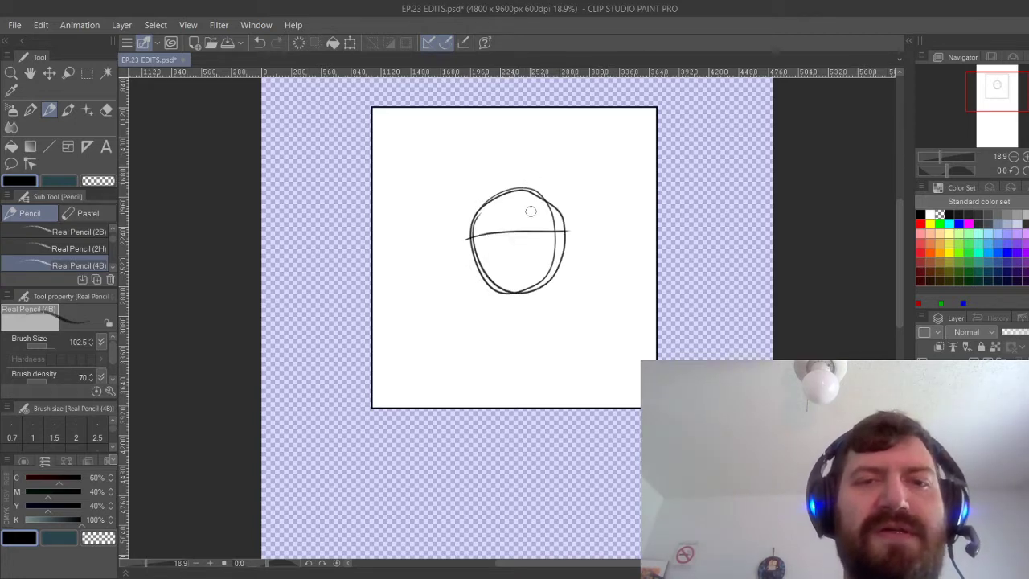
mouse_move(505, 190)
left_mouse_down()
mouse_move(510, 299)
mouse_move(499, 277)
left_mouse_up()
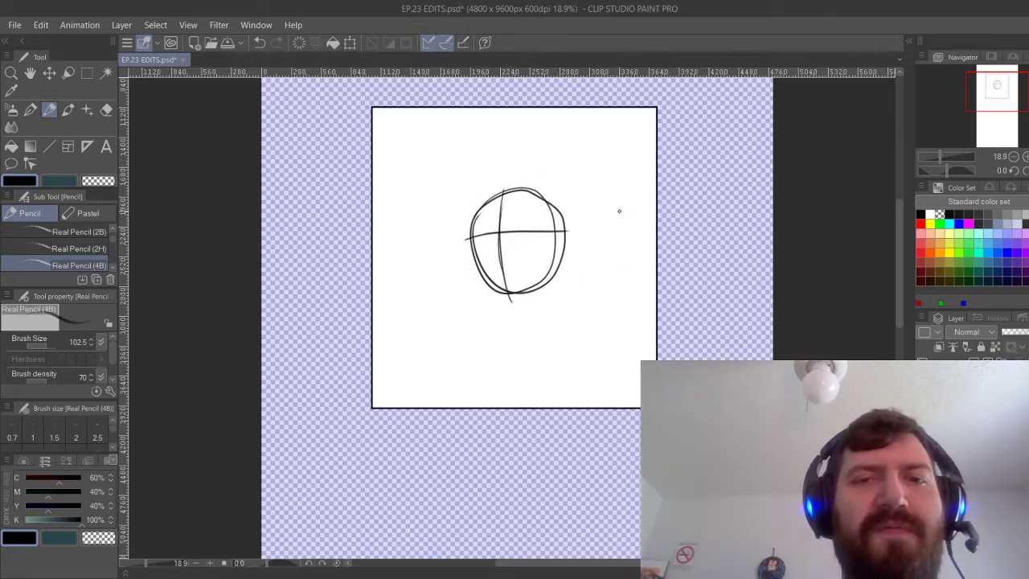
key("ctrl+z")
key("ctrl+z")
key("ctrl+z")
key("ctrl+z")
Try a smaller head oval in the upper middle of the frame, and undo it.
mouse_move(514, 180)
left_mouse_down()
mouse_move(544, 202)
mouse_move(549, 192)
left_mouse_up()
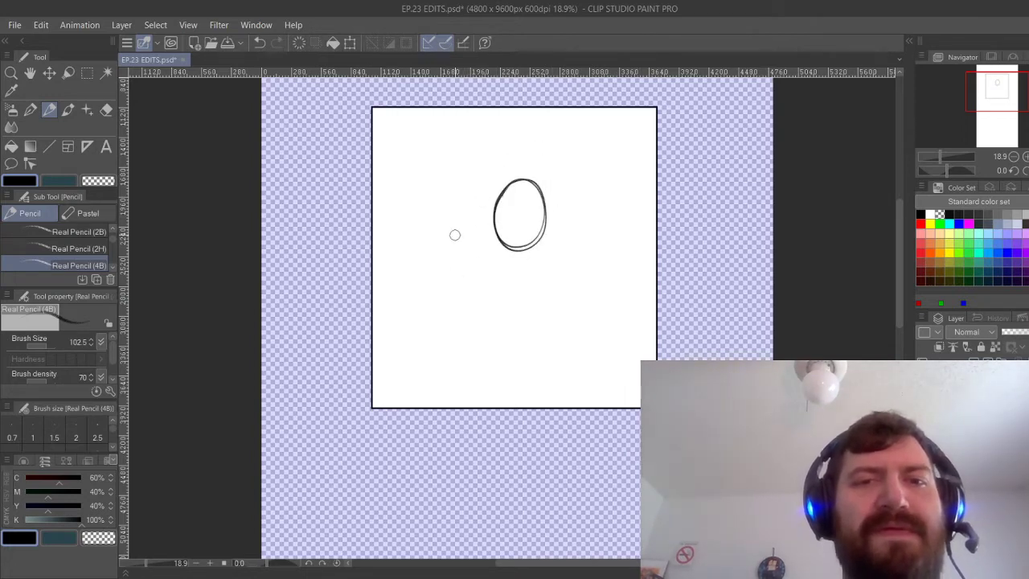
mouse_move(455, 234)
left_mouse_down()
mouse_move(447, 277)
mouse_move(454, 218)
left_mouse_up()
key("ctrl+z")
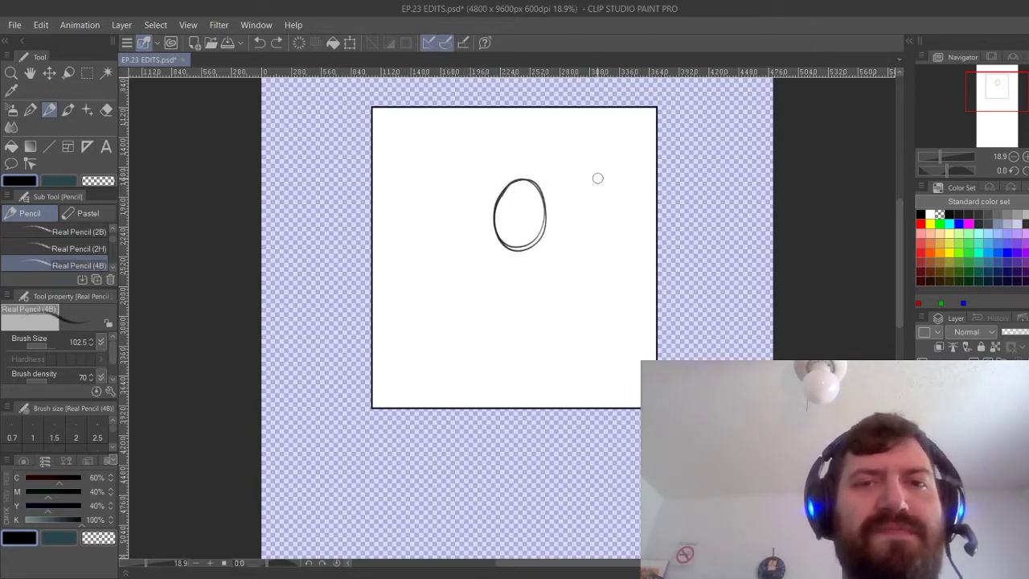
key("ctrl+z")
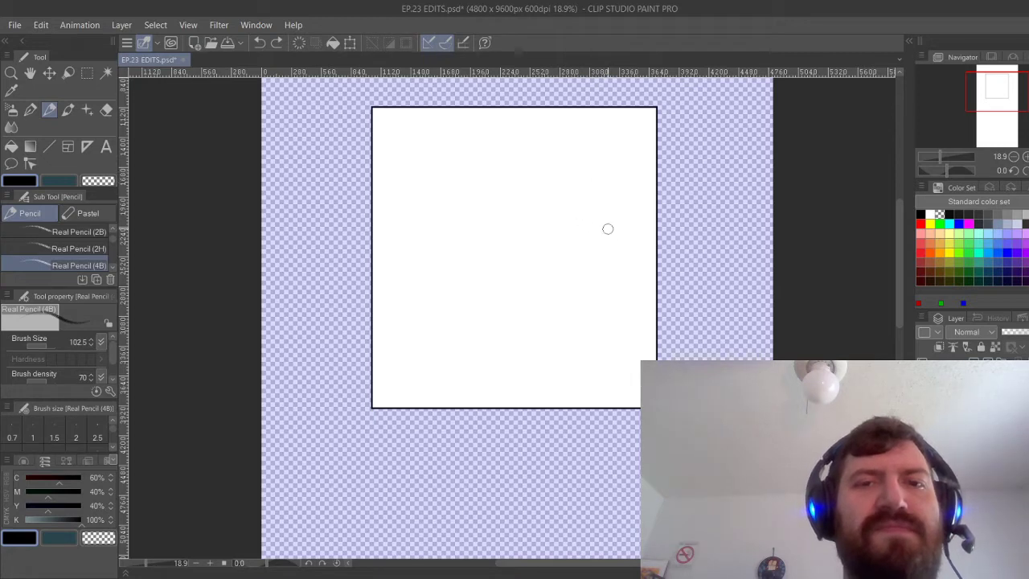
Sketch a small head oval with a horizontal eye line and a vertical centre line in the frame's upper middle.
mouse_move(502, 227)
left_mouse_down()
mouse_move(523, 253)
mouse_move(549, 175)
left_mouse_up()
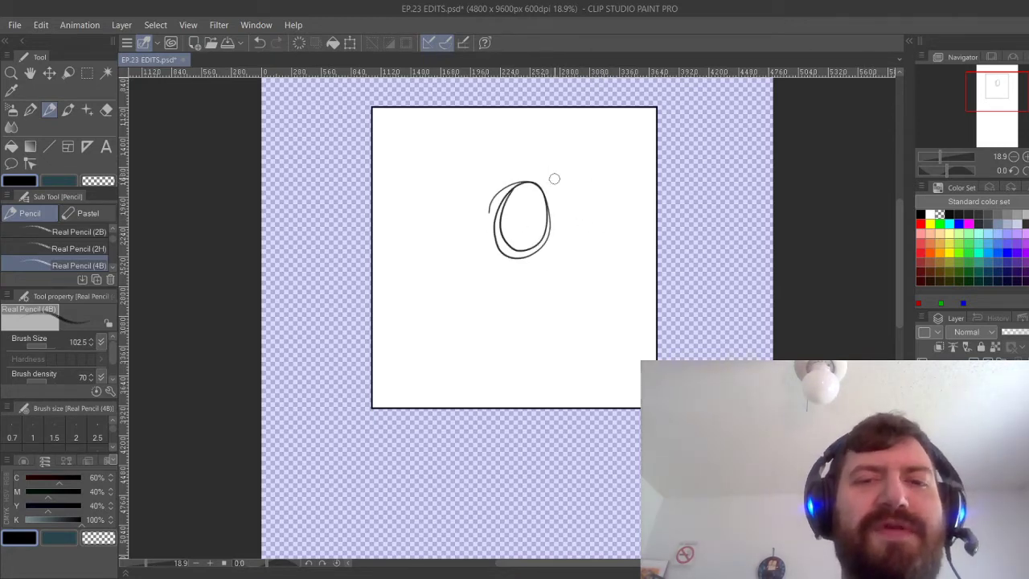
left_click_drag(488, 211, 555, 222)
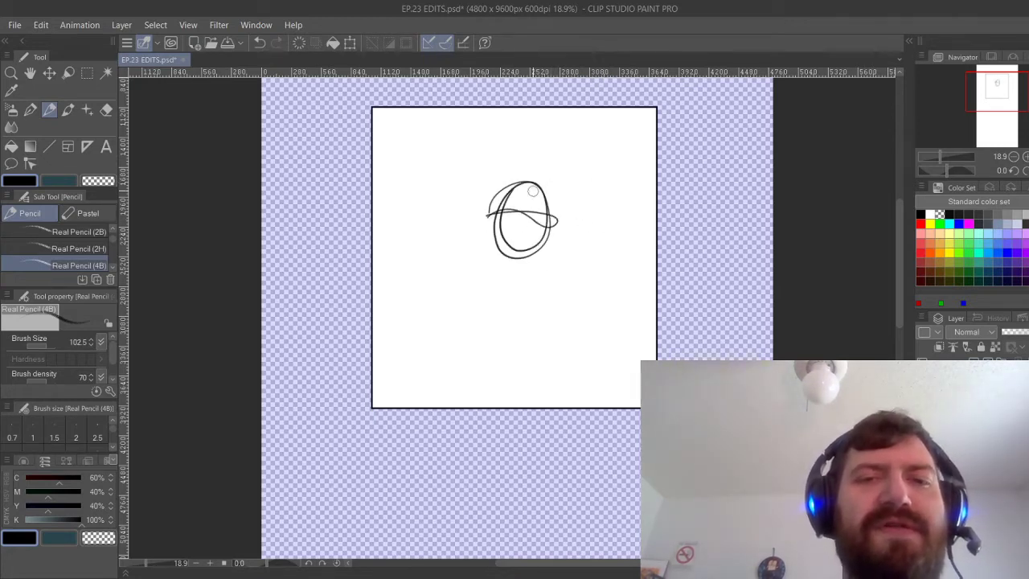
mouse_move(518, 187)
left_mouse_down()
mouse_move(517, 251)
mouse_move(452, 381)
left_mouse_up()
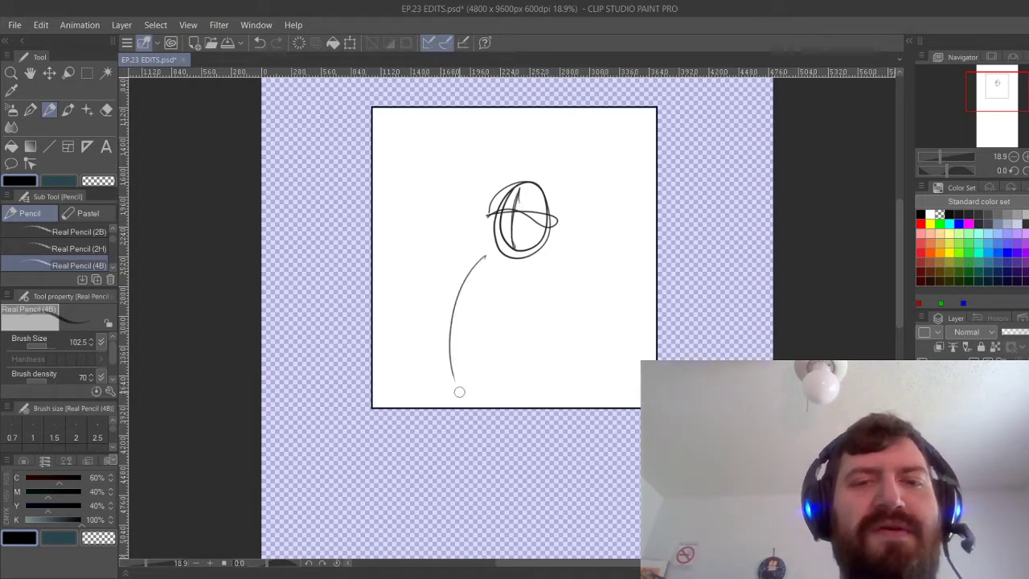
Sketch sloping body lines on both sides, from the head down towards the frame's lower edge.
key("ctrl+z")
left_click_drag(492, 251, 446, 406)
left_click_drag(445, 406, 449, 319)
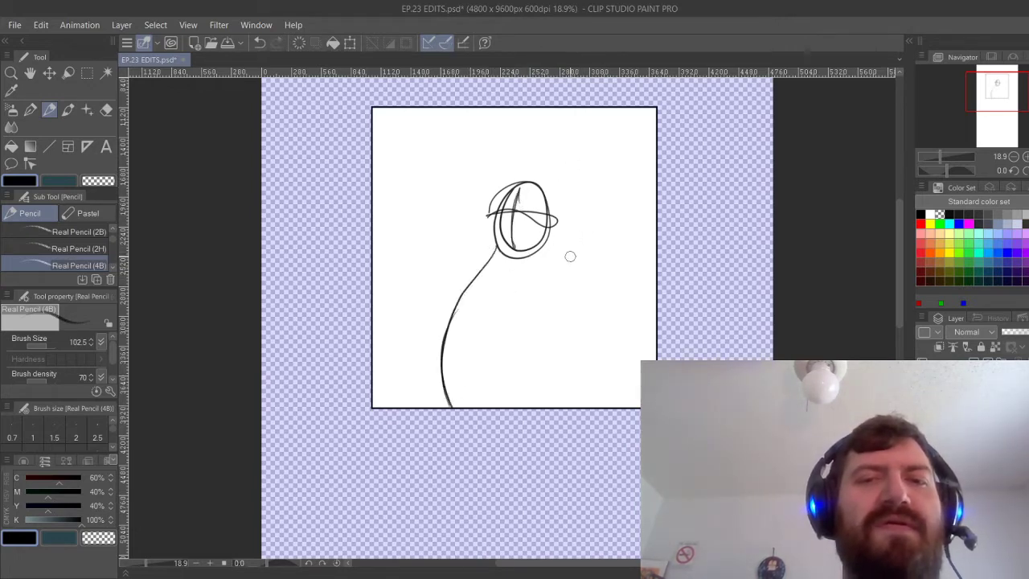
mouse_move(553, 246)
left_mouse_down()
mouse_move(591, 383)
mouse_move(553, 276)
mouse_move(596, 395)
left_mouse_up()
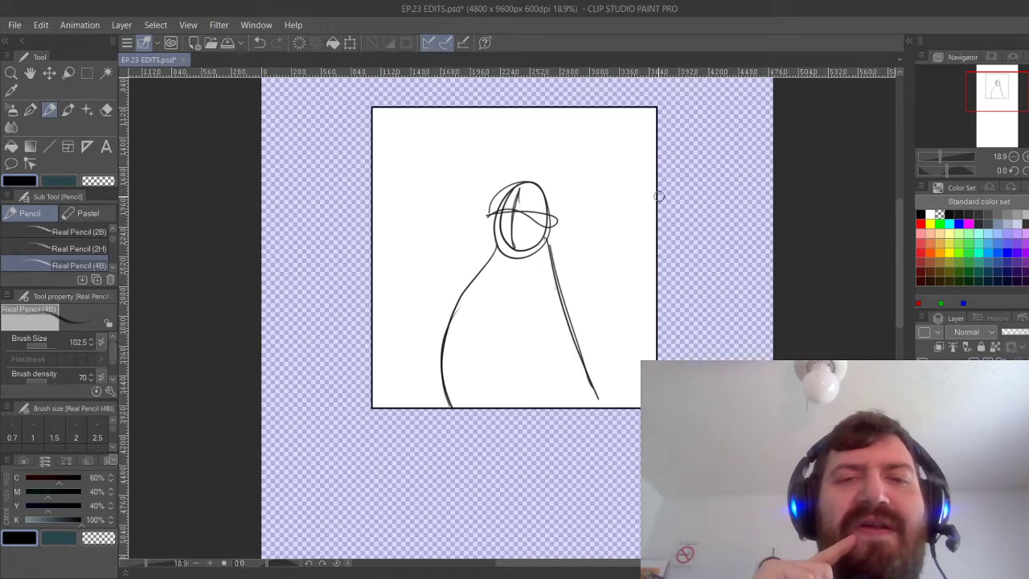
Undo all strokes of the head and body sketch so the frame is empty.
key("ctrl+z")
key("ctrl+z")
key("ctrl+z")
key("ctrl+z")
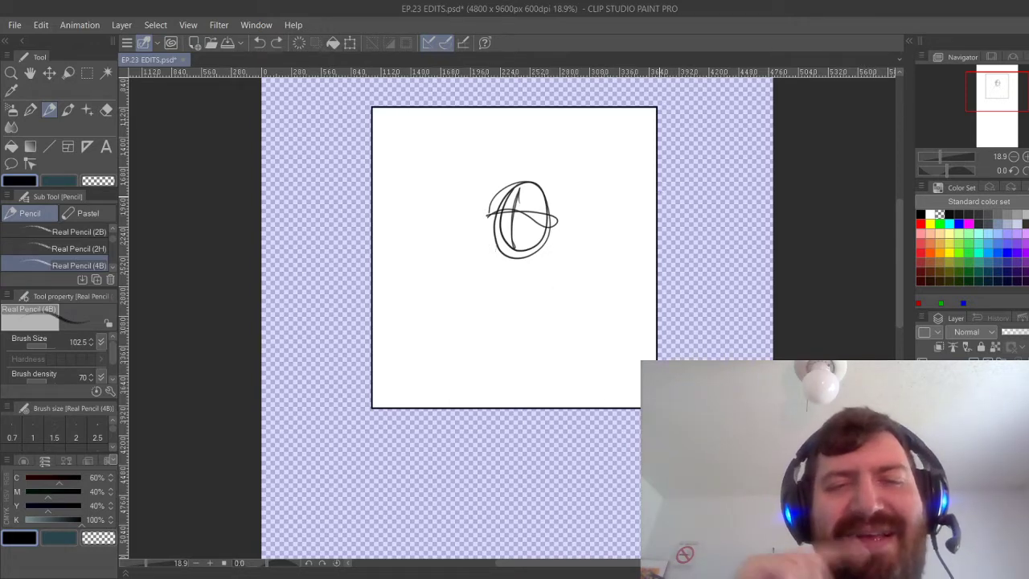
key("ctrl+z")
key("ctrl+z")
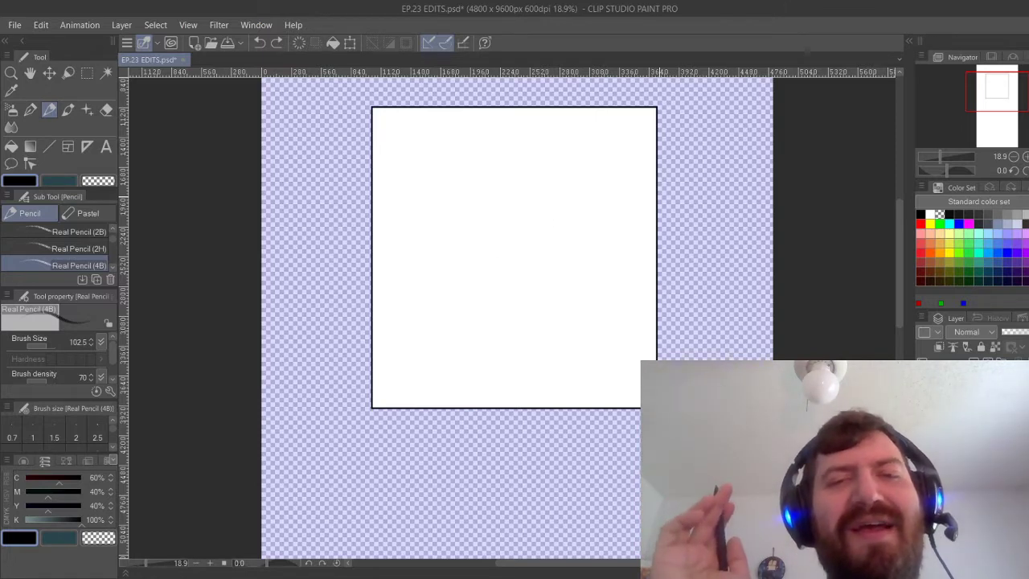
Sketch a head oval with curved eye and centre lines and a short neck in the frame's upper middle.
mouse_move(553, 202)
left_mouse_down()
mouse_move(513, 192)
mouse_move(553, 252)
left_mouse_up()
key("ctrl+z")
key("ctrl+z")
mouse_move(515, 214)
left_mouse_down()
mouse_move(530, 185)
mouse_move(554, 182)
left_mouse_up()
mouse_move(489, 207)
left_mouse_down()
mouse_move(552, 213)
mouse_move(520, 259)
mouse_move(530, 179)
left_mouse_up()
mouse_move(524, 229)
left_mouse_down()
mouse_move(523, 286)
mouse_move(523, 270)
mouse_move(587, 291)
left_mouse_up()
key("ctrl+z")
key("ctrl+z")
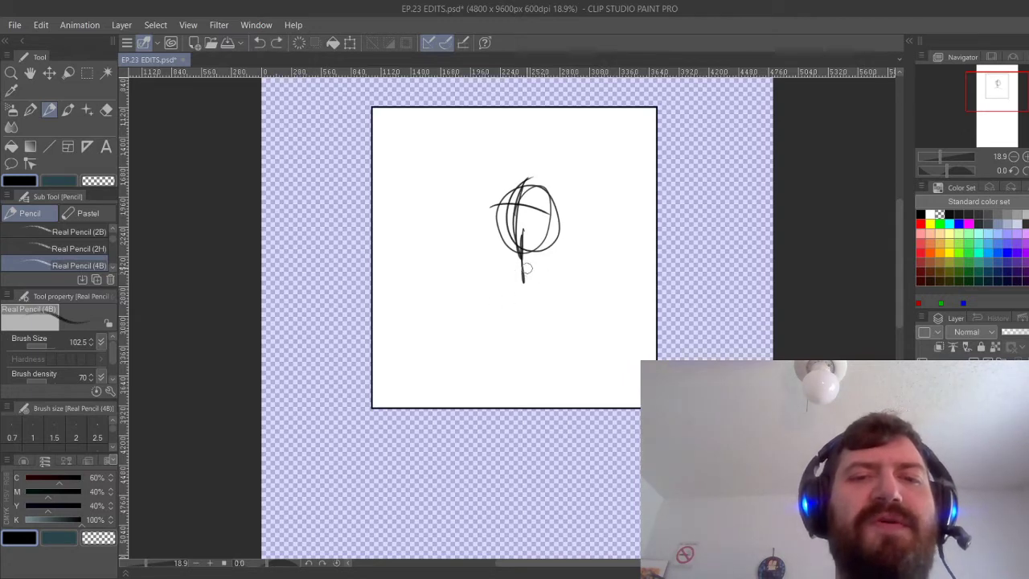
Sketch the shoulder line and both sides of the torso, running down towards the frame's lower edge.
mouse_move(471, 282)
left_mouse_down()
mouse_move(522, 271)
mouse_move(579, 292)
mouse_move(492, 378)
mouse_move(502, 389)
left_mouse_up()
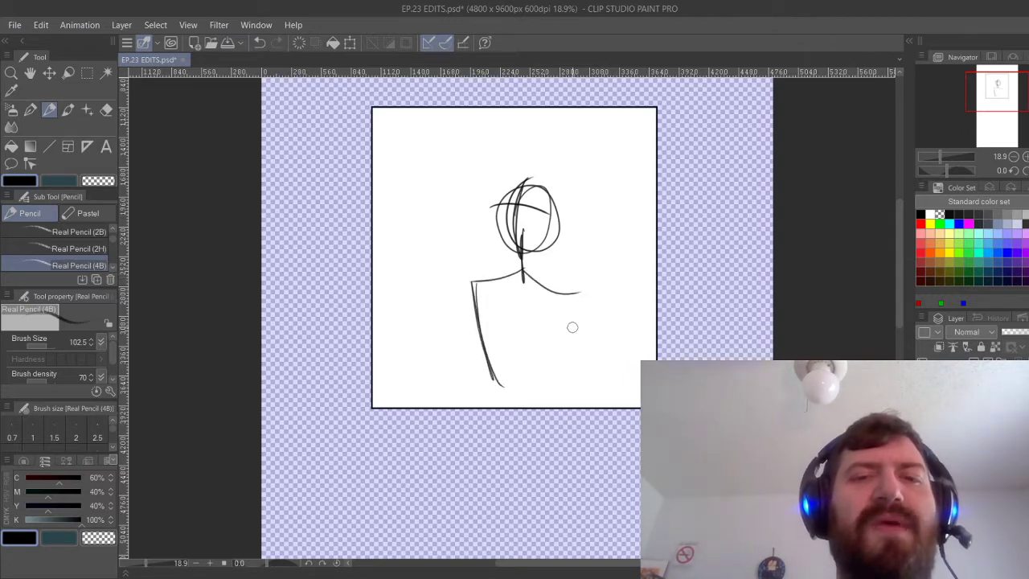
left_click_drag(564, 292, 567, 393)
left_click_drag(565, 291, 570, 399)
left_click_drag(477, 286, 505, 409)
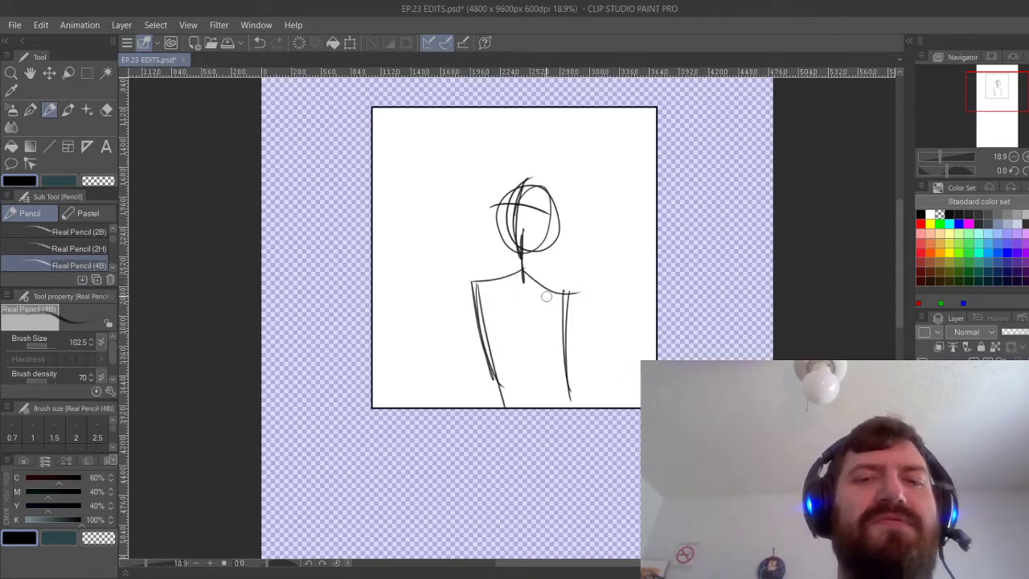
Sketch one raised arm with an oval palm and the other arm bent outwards from a circled shoulder joint.
left_click_drag(490, 283, 426, 326)
mouse_move(419, 233)
left_mouse_down()
mouse_move(429, 339)
mouse_move(428, 217)
left_mouse_up()
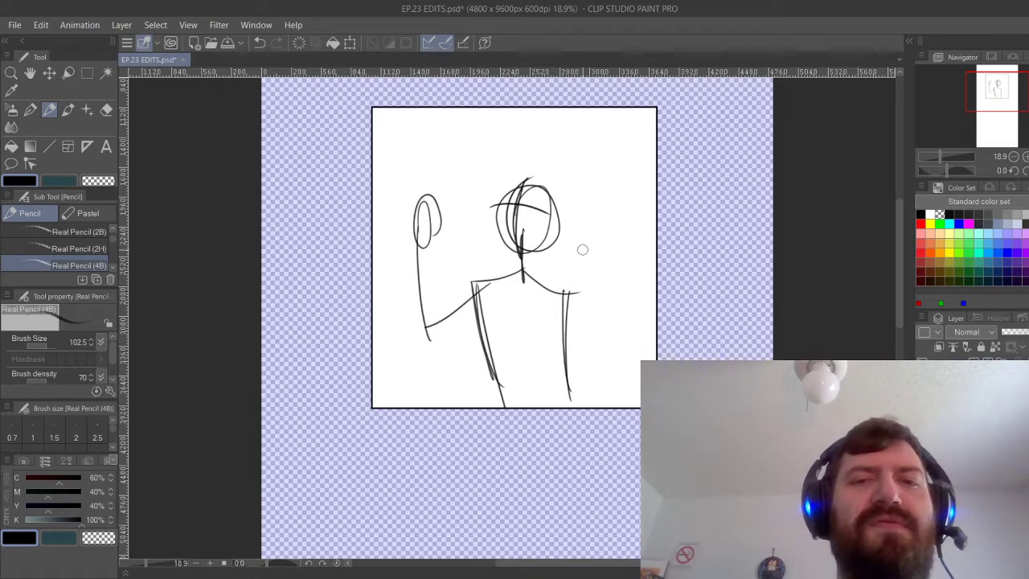
mouse_move(562, 291)
left_mouse_down()
mouse_move(649, 357)
mouse_move(585, 386)
left_mouse_up()
key("ctrl+z")
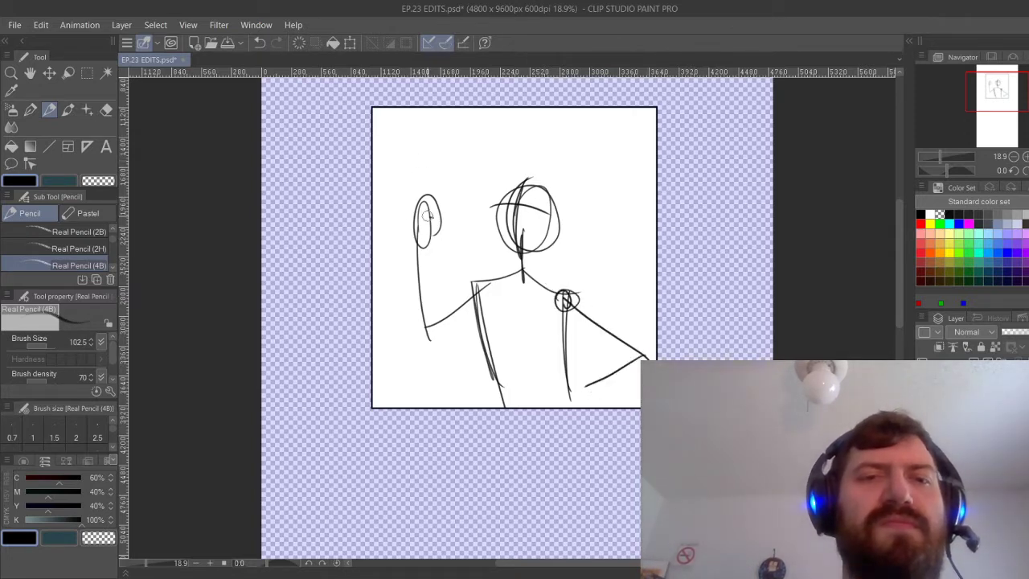
Sketch the thumb and spread fingers on the raised hand, retrying strokes, and add a crease inside the palm.
left_click_drag(432, 218, 407, 209)
left_click_drag(406, 209, 394, 165)
key("ctrl+z")
mouse_move(432, 234)
left_mouse_down()
mouse_move(396, 173)
mouse_move(403, 188)
mouse_move(404, 151)
mouse_move(397, 221)
left_mouse_up()
key("ctrl+z")
key("ctrl+z")
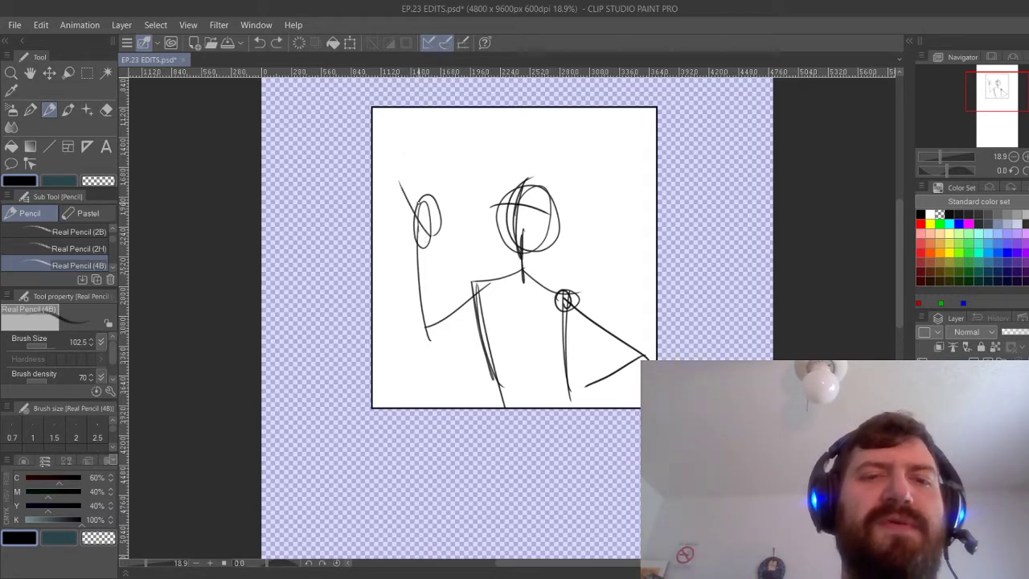
key("ctrl+z")
mouse_move(401, 171)
left_mouse_down()
mouse_move(403, 214)
mouse_move(424, 235)
mouse_move(389, 209)
mouse_move(399, 162)
mouse_move(401, 189)
mouse_move(419, 188)
mouse_move(400, 160)
mouse_move(420, 174)
left_mouse_up()
key("ctrl+z")
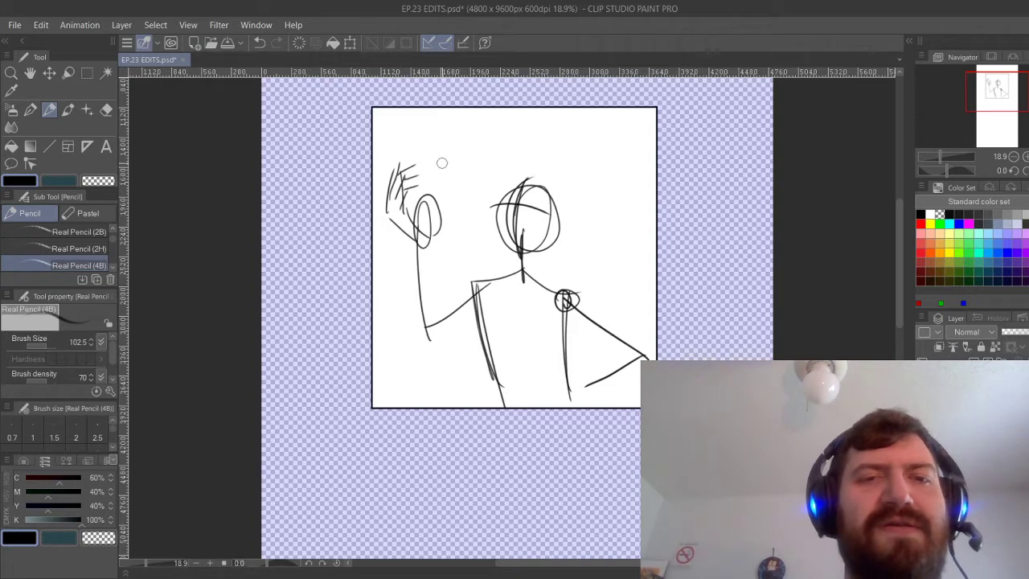
left_click_drag(437, 211, 426, 226)
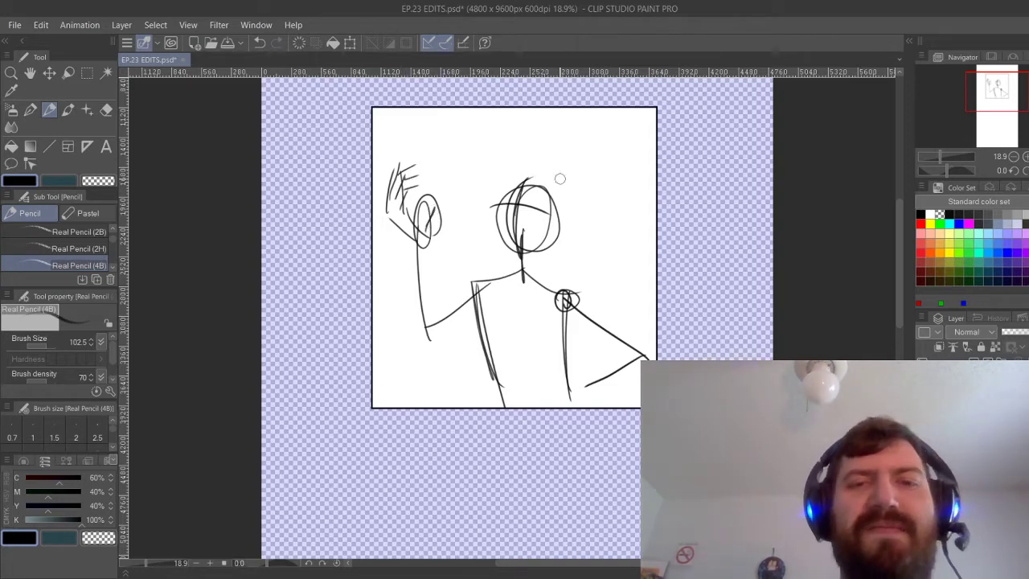
Sketch the jaw, a large pointed ear, the eyes, the nose and the mouth on the head.
mouse_move(496, 237)
left_mouse_down()
mouse_move(518, 266)
mouse_move(552, 246)
mouse_move(547, 262)
left_mouse_up()
mouse_move(555, 223)
left_mouse_down()
mouse_move(550, 274)
mouse_move(506, 289)
left_mouse_up()
mouse_move(569, 210)
left_mouse_down()
mouse_move(561, 243)
mouse_move(582, 203)
mouse_move(570, 251)
mouse_move(566, 241)
mouse_move(552, 257)
mouse_move(585, 219)
mouse_move(555, 212)
left_mouse_up()
key("ctrl+z")
key("ctrl+z")
mouse_move(575, 198)
left_mouse_down()
mouse_move(563, 222)
mouse_move(503, 233)
left_mouse_up()
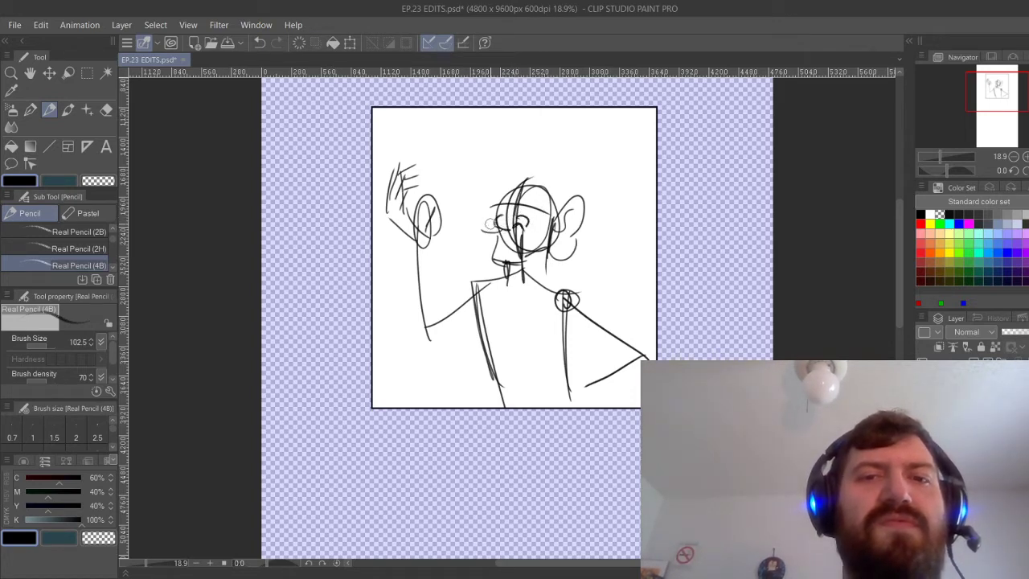
mouse_move(480, 229)
left_mouse_down()
mouse_move(540, 221)
mouse_move(498, 231)
mouse_move(540, 227)
mouse_move(523, 257)
mouse_move(491, 255)
mouse_move(532, 256)
left_mouse_up()
key("ctrl+z")
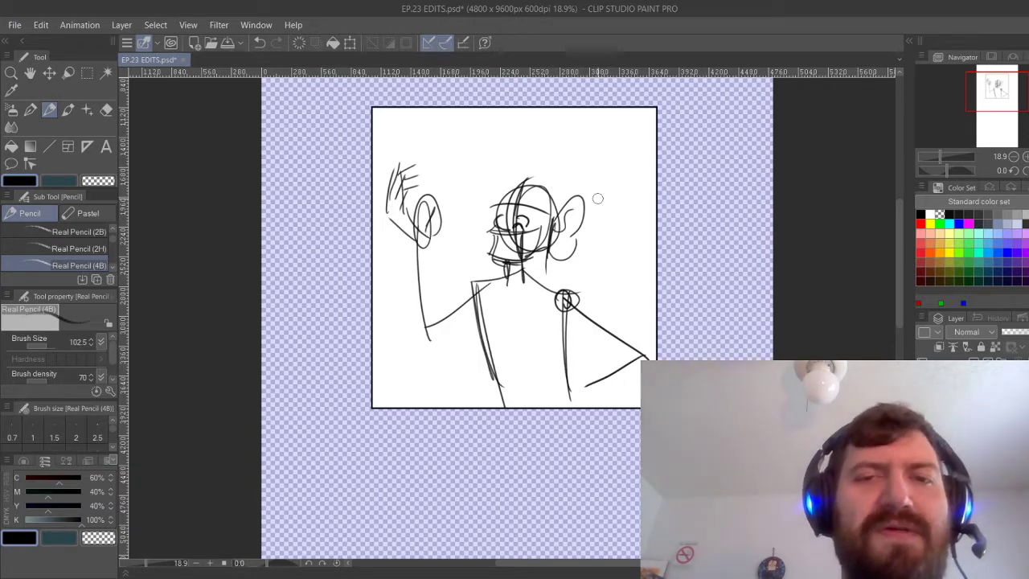
Lasso the head and move it slightly towards the raised hand and down, then clear the selection.
key("m")
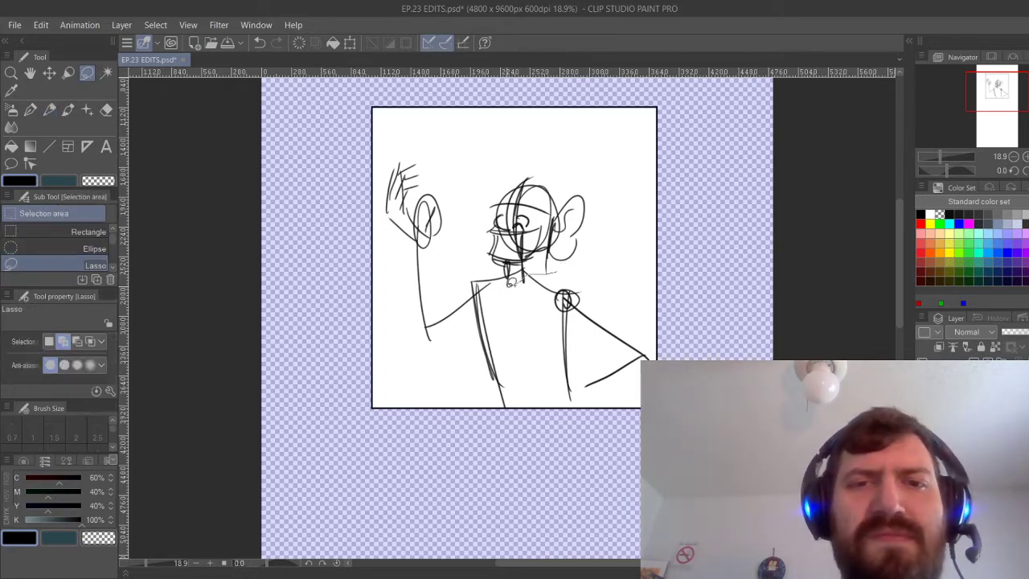
mouse_move(494, 268)
left_mouse_down()
mouse_move(519, 160)
mouse_move(583, 269)
left_mouse_up()
key("k")
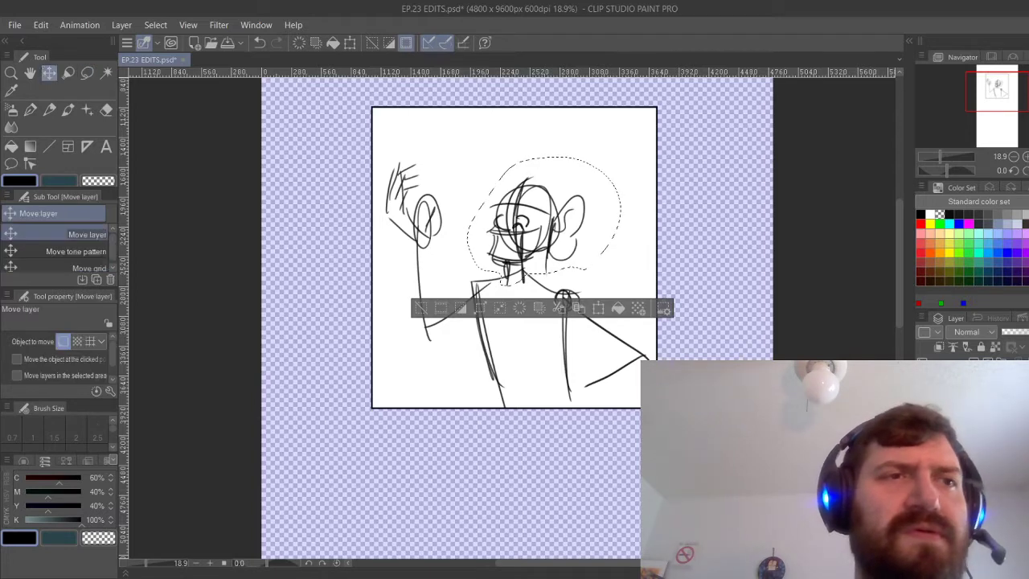
left_click_drag(560, 233, 549, 236)
key("ctrl+d")
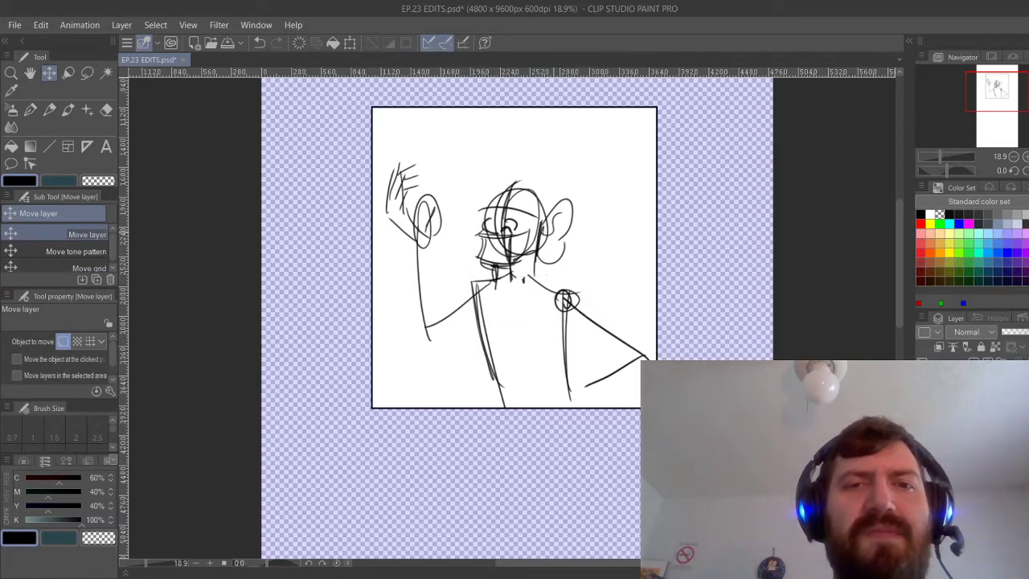
Sketch the outlines of glasses over both eyes with the Real Pencil, rotating the canvas to -21 degrees.
key("p")
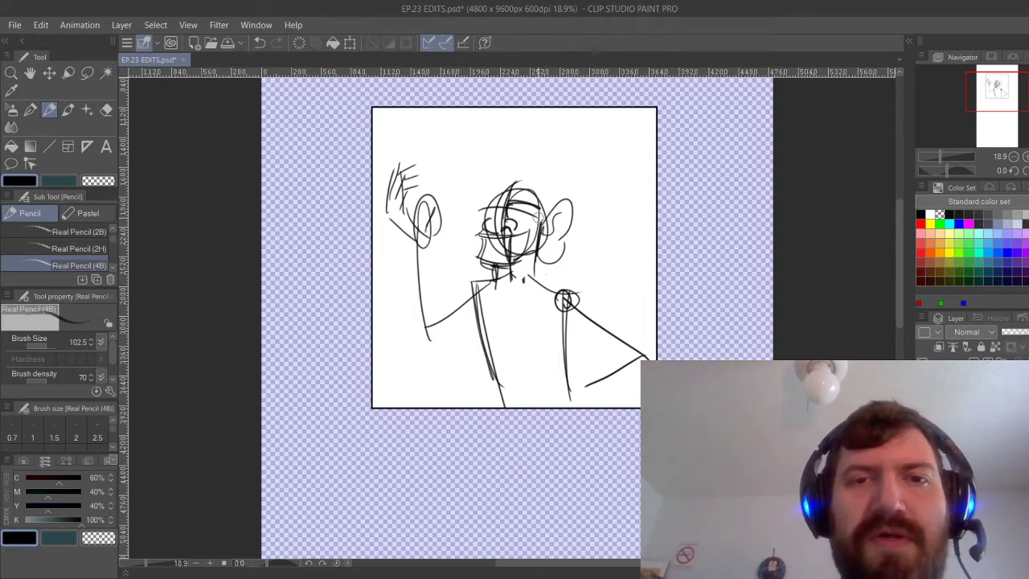
mouse_move(539, 209)
left_mouse_down()
mouse_move(532, 225)
mouse_move(483, 201)
mouse_move(495, 210)
mouse_move(479, 216)
left_mouse_up()
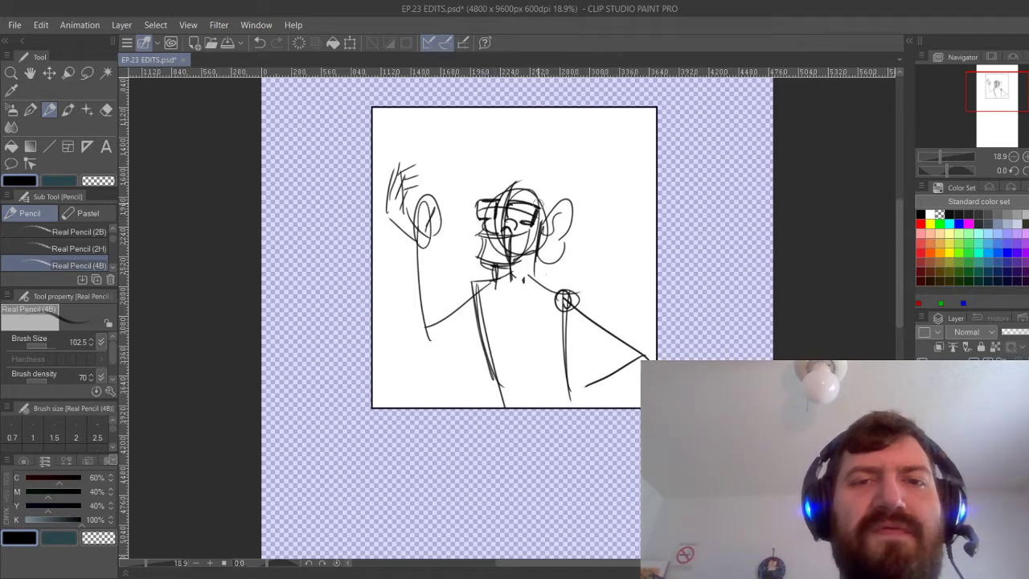
key("ctrl+z")
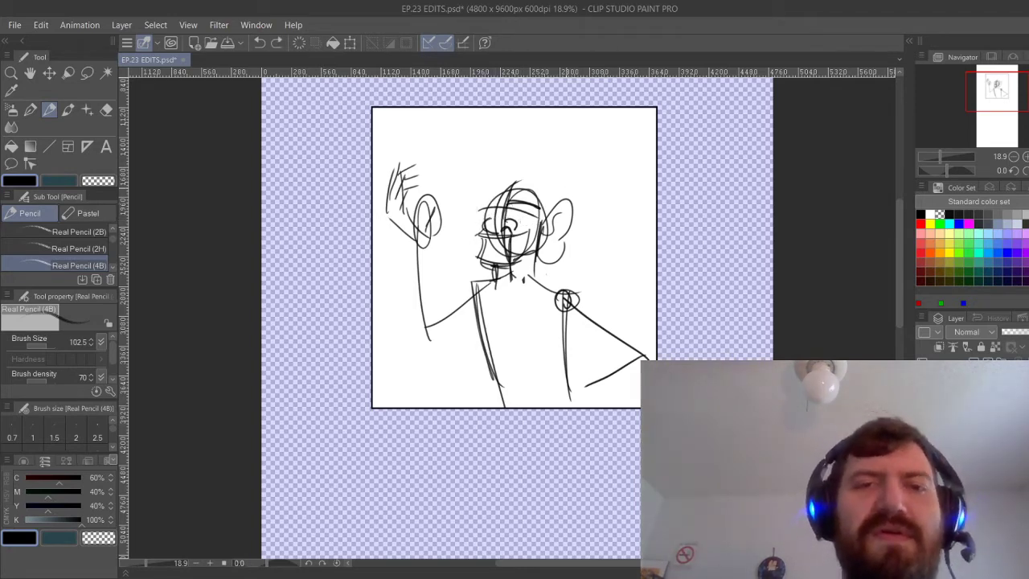
left_click_drag(566, 188, 520, 177)
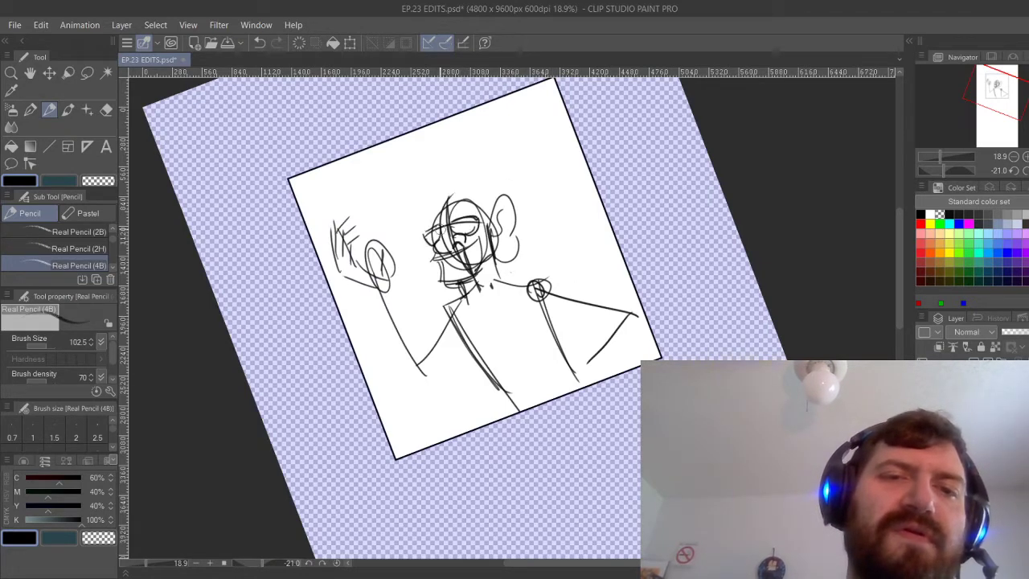
left_click_drag(477, 218, 485, 206)
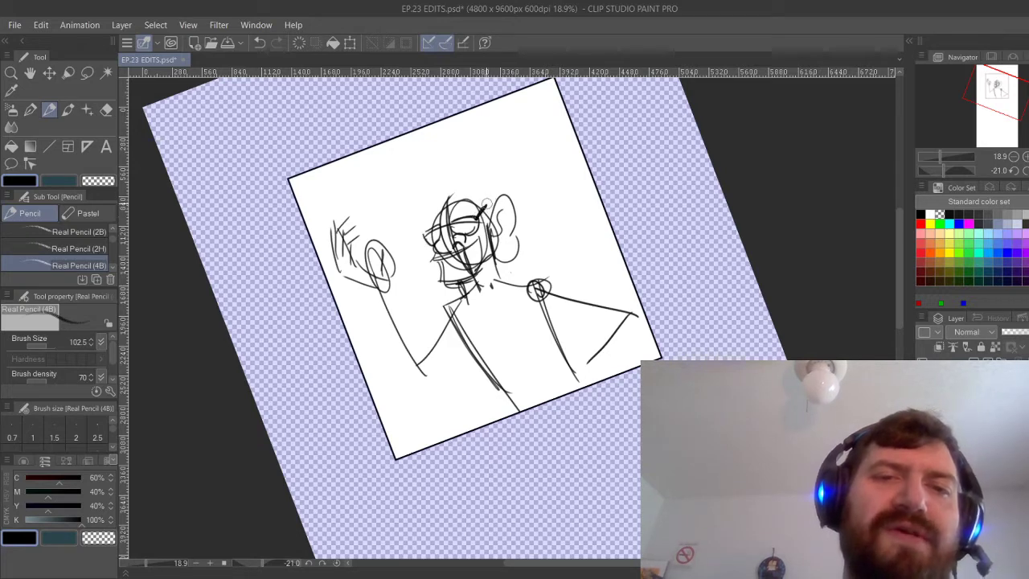
Draw a diagonal line across the face and a temple line to the ear, and hatch both lenses dark.
mouse_move(428, 212)
left_mouse_down()
mouse_move(486, 236)
mouse_move(495, 261)
mouse_move(463, 254)
mouse_move(496, 261)
left_mouse_up()
key("ctrl+z")
key("ctrl+z")
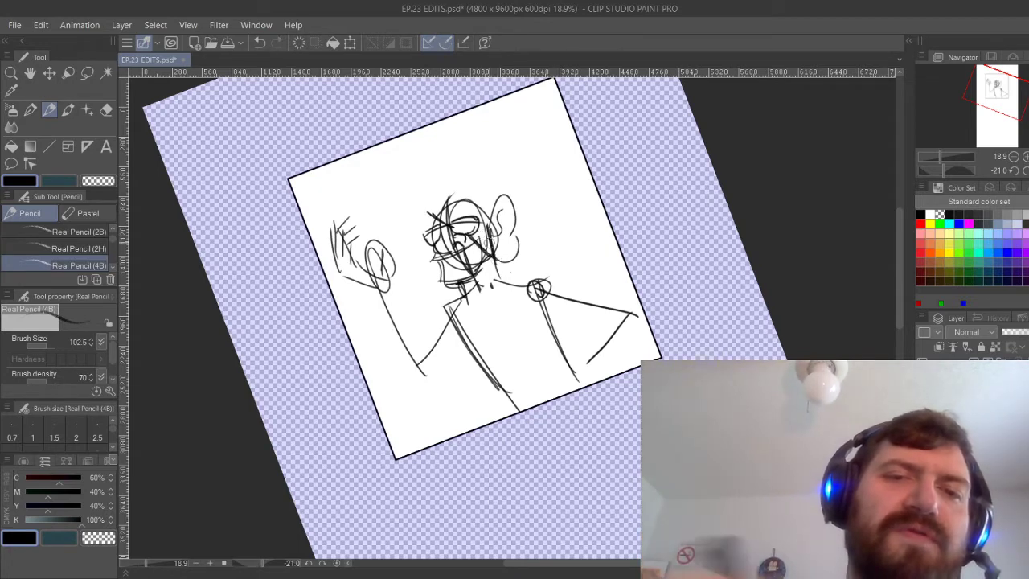
left_click_drag(477, 220, 497, 218)
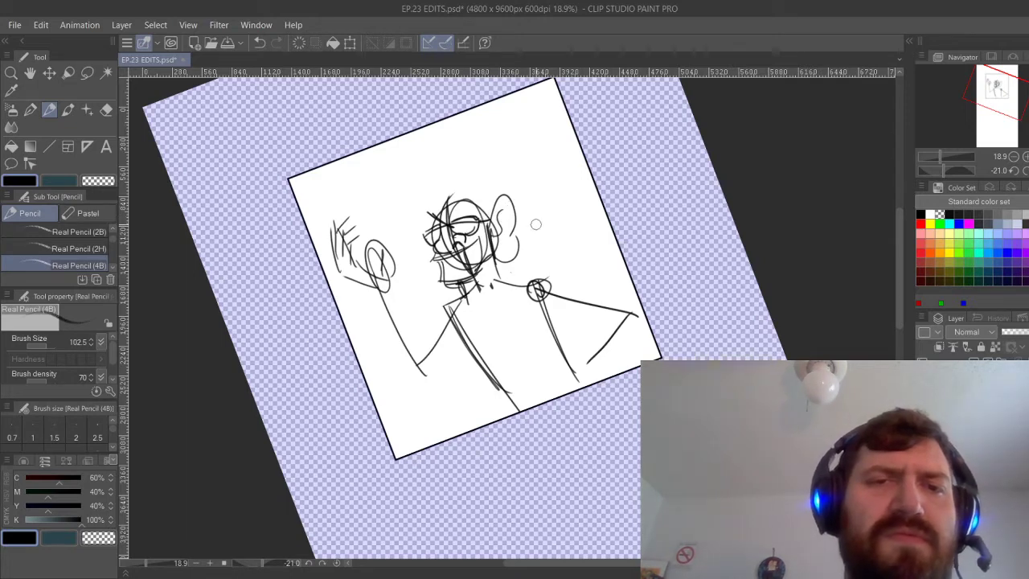
mouse_move(472, 202)
left_mouse_down()
mouse_move(427, 236)
mouse_move(463, 230)
left_mouse_up()
left_click_drag(490, 204, 469, 231)
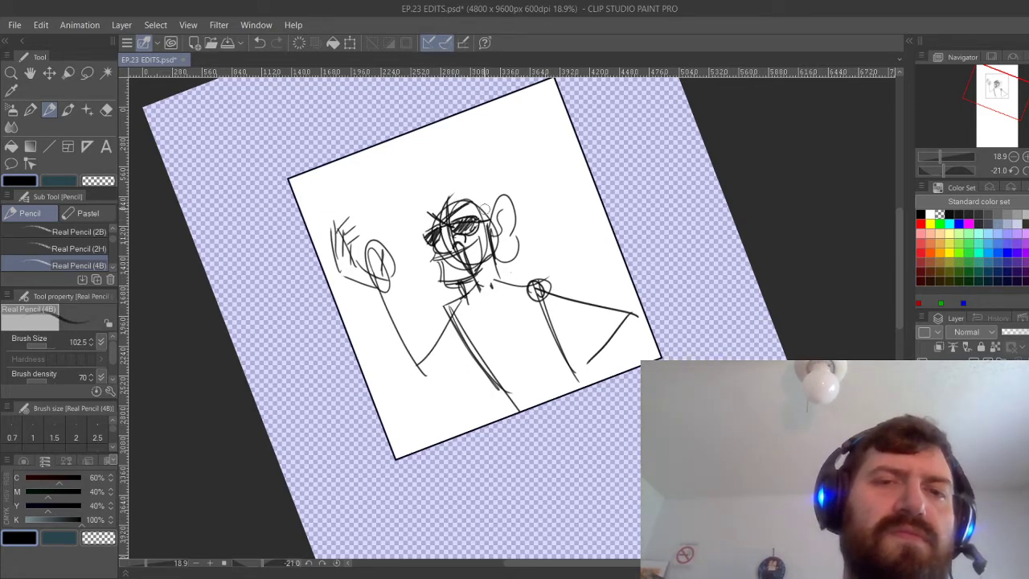
mouse_move(392, 190)
left_mouse_down()
mouse_move(409, 155)
mouse_move(468, 170)
mouse_move(433, 176)
mouse_move(467, 148)
mouse_move(478, 181)
left_mouse_up()
key("ctrl+z")
key("ctrl+z")
mouse_move(477, 178)
left_mouse_down()
mouse_move(503, 162)
mouse_move(510, 173)
left_mouse_up()
key("ctrl+z")
key("ctrl+z")
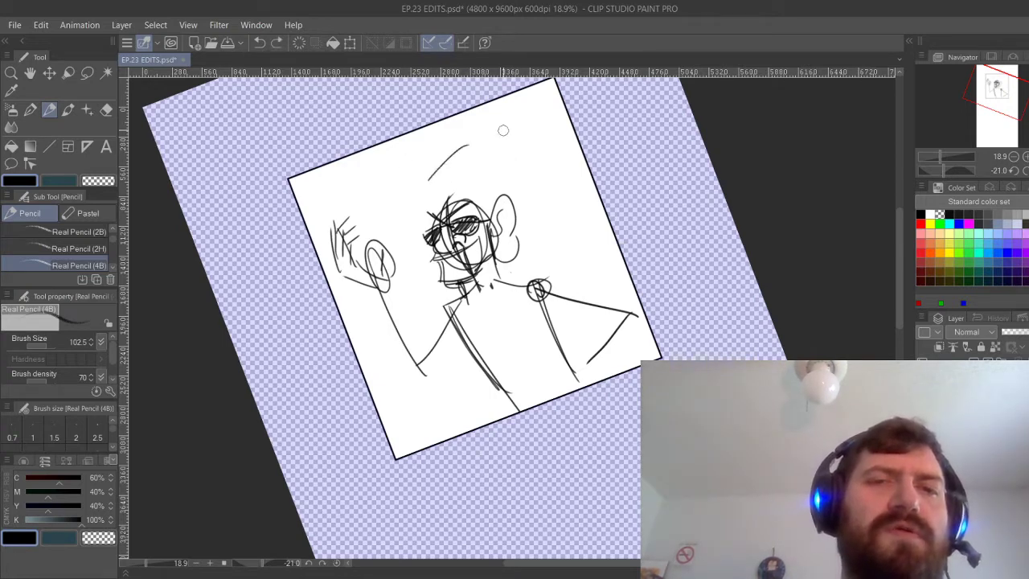
key("ctrl+z")
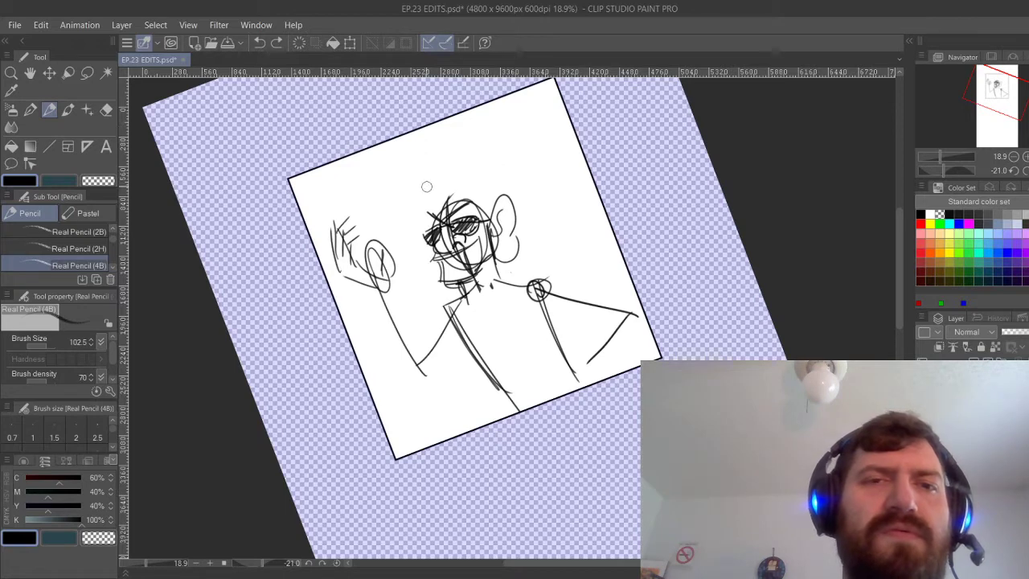
Sketch a wide hat brim above the head, with a peak, a curled front and a drooping back.
mouse_move(405, 183)
left_mouse_down()
mouse_move(436, 165)
mouse_move(507, 187)
mouse_move(461, 183)
mouse_move(537, 177)
mouse_move(529, 183)
mouse_move(528, 219)
left_mouse_up()
key("ctrl+z")
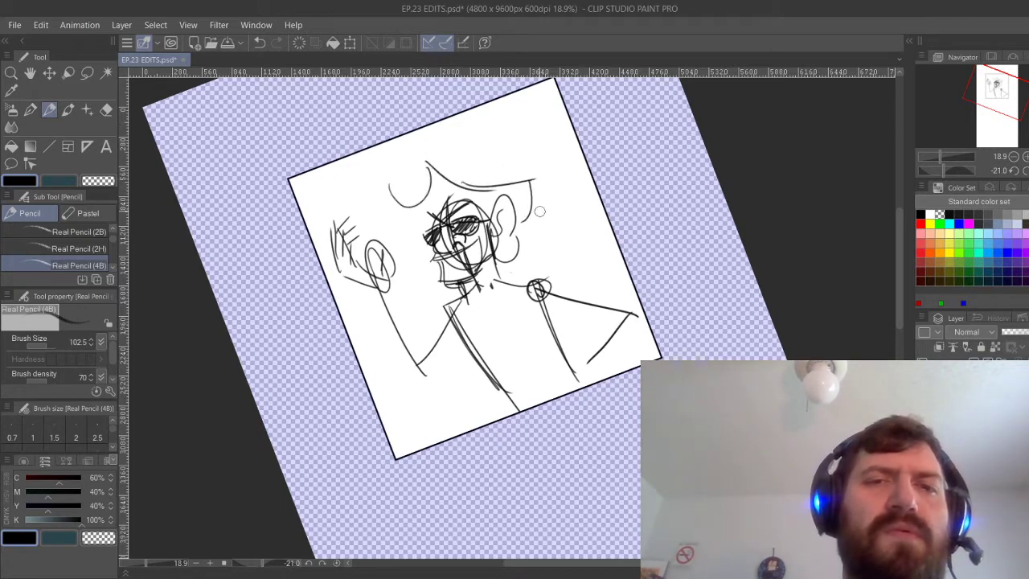
left_click_drag(398, 199, 428, 193)
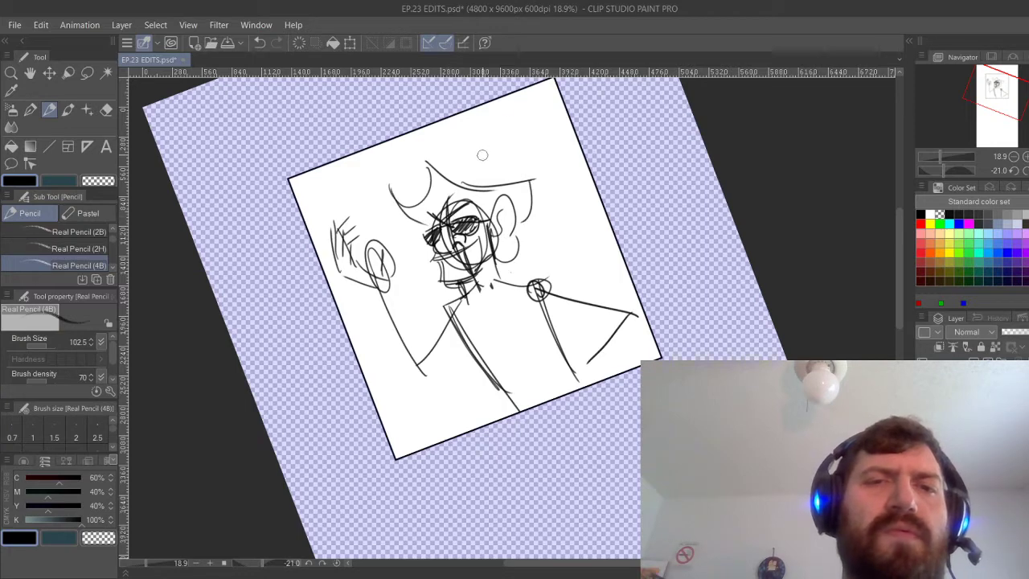
Add small bumps on top of the hat, reinforce its front curl and draw a long feather rising behind.
left_click_drag(465, 164, 498, 183)
key("ctrl+z")
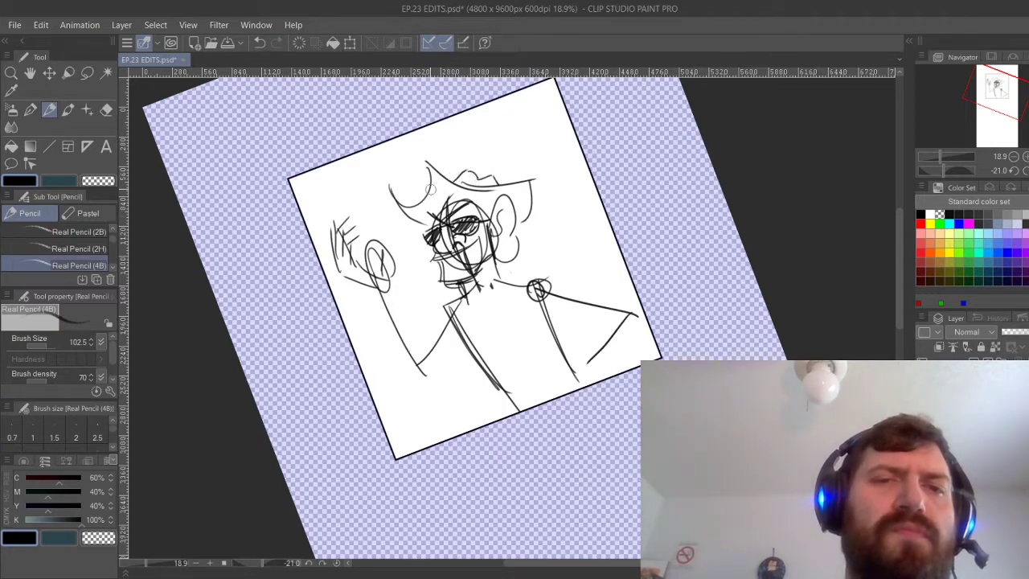
left_click_drag(393, 186, 428, 195)
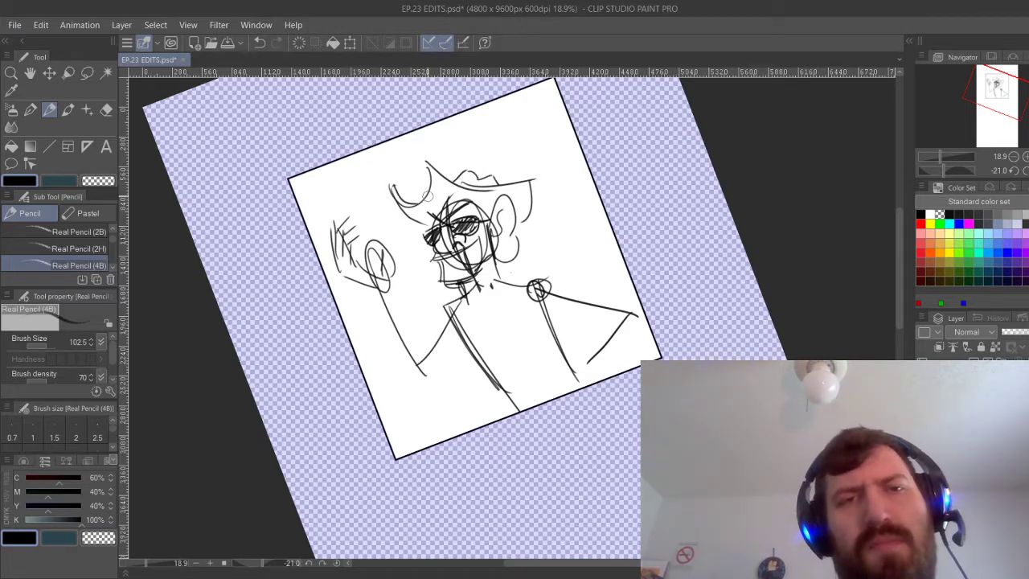
mouse_move(494, 183)
left_mouse_down()
mouse_move(532, 106)
mouse_move(548, 103)
mouse_move(497, 181)
left_mouse_up()
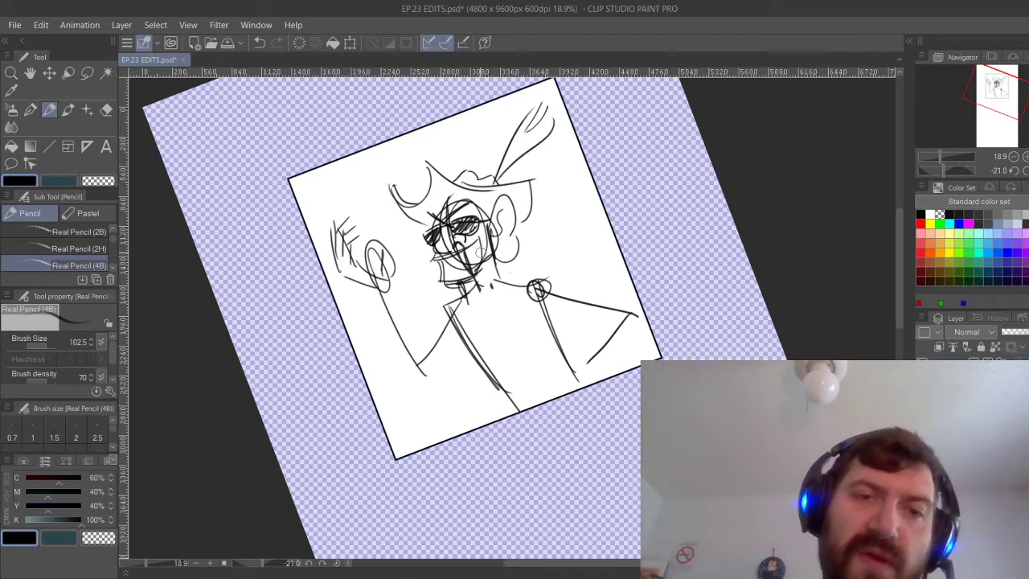
Erase the guide lines inside the mouth area and sketch teeth along the upper lip with the pencil.
key("e")
mouse_move(457, 264)
left_mouse_down()
mouse_move(469, 262)
mouse_move(448, 265)
left_mouse_up()
left_click(49, 110)
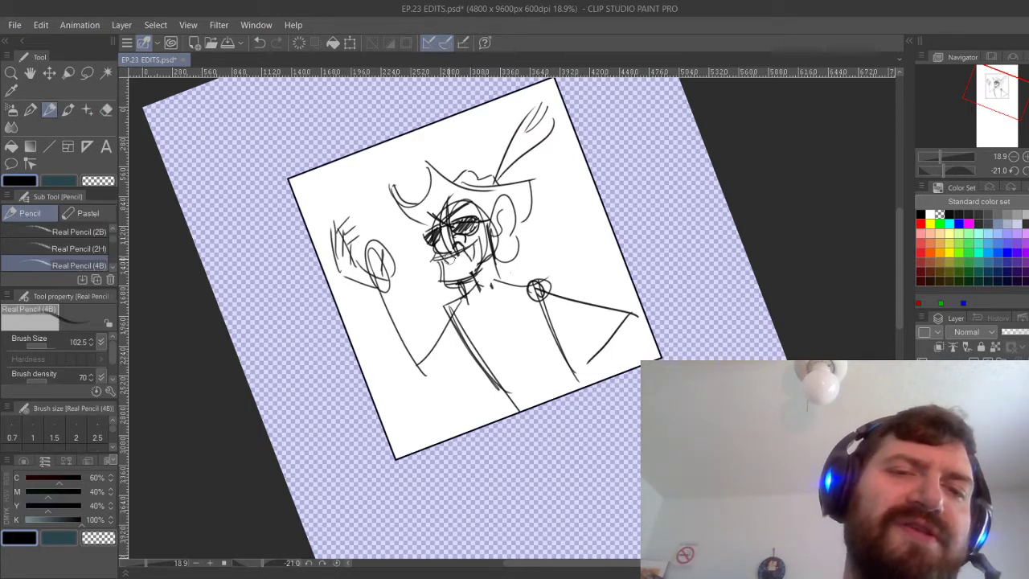
mouse_move(442, 259)
left_mouse_down()
mouse_move(448, 270)
mouse_move(462, 249)
left_mouse_up()
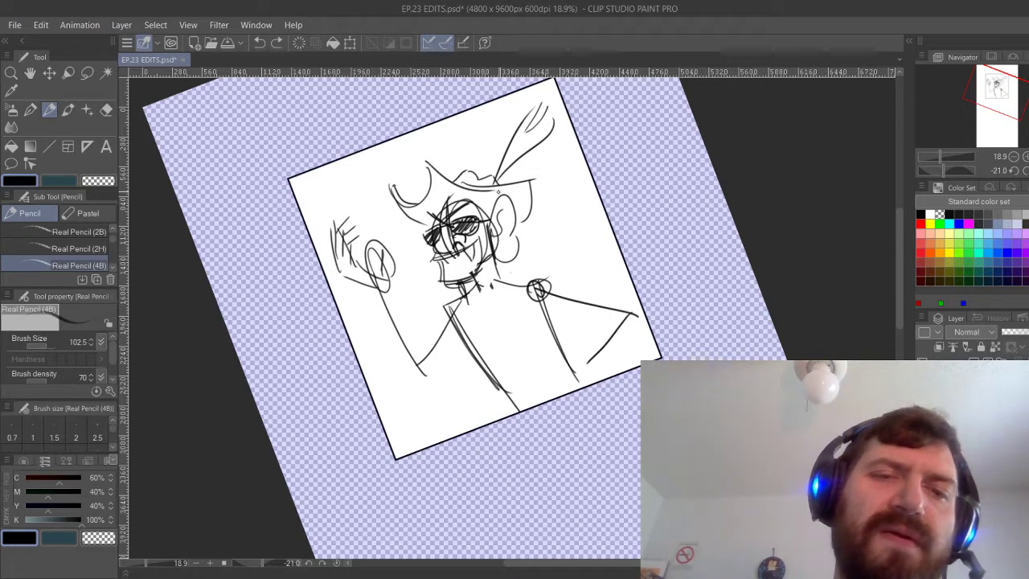
left_click_drag(480, 254, 440, 274)
left_click_drag(499, 236, 495, 246)
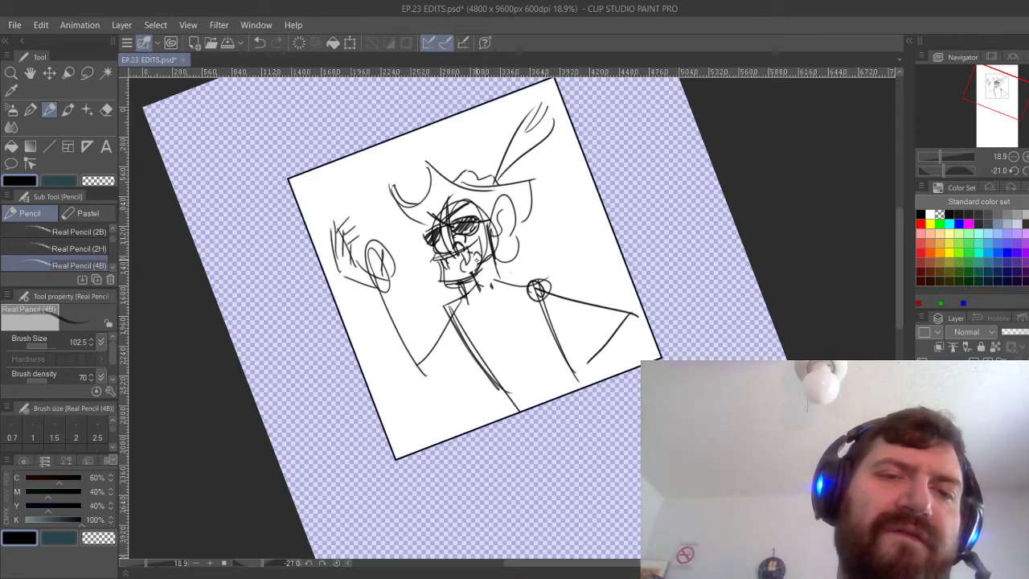
key("ctrl+z")
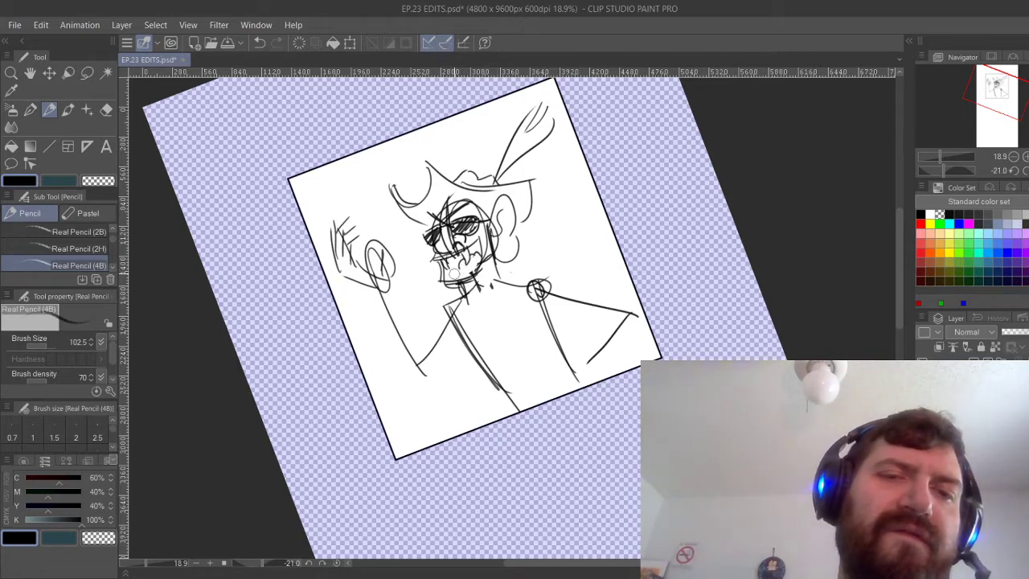
Outline the lower lip, chin and jaw, add brow strokes above the glasses, and reset the canvas rotation.
left_click_drag(447, 274, 490, 255)
left_click_drag(444, 294, 485, 281)
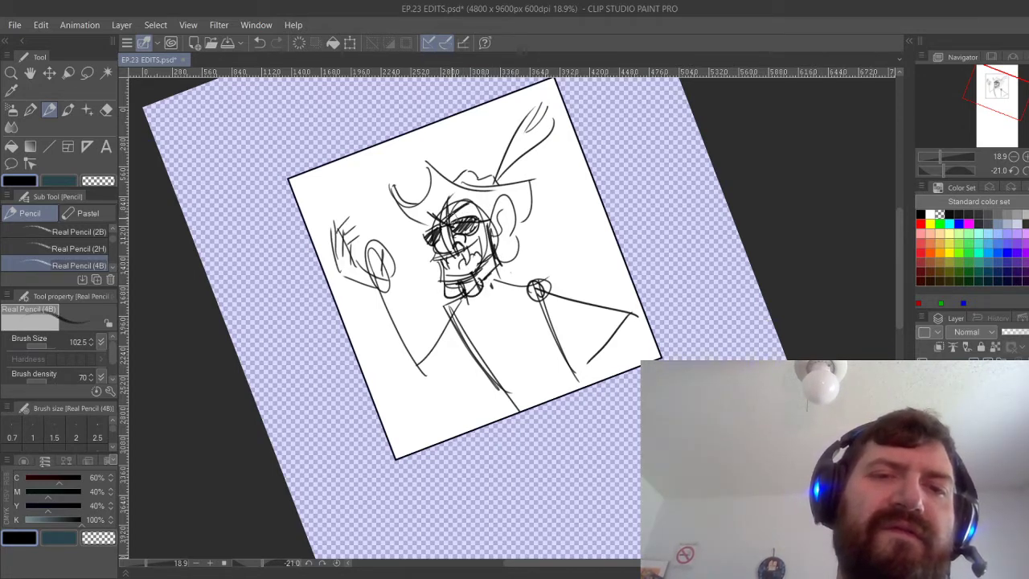
mouse_move(451, 220)
left_mouse_down()
mouse_move(478, 212)
mouse_move(422, 231)
mouse_move(494, 206)
left_mouse_up()
key("ctrl+z")
mouse_move(432, 213)
left_mouse_down()
mouse_move(500, 208)
mouse_move(444, 217)
left_mouse_up()
left_click_drag(428, 210, 417, 221)
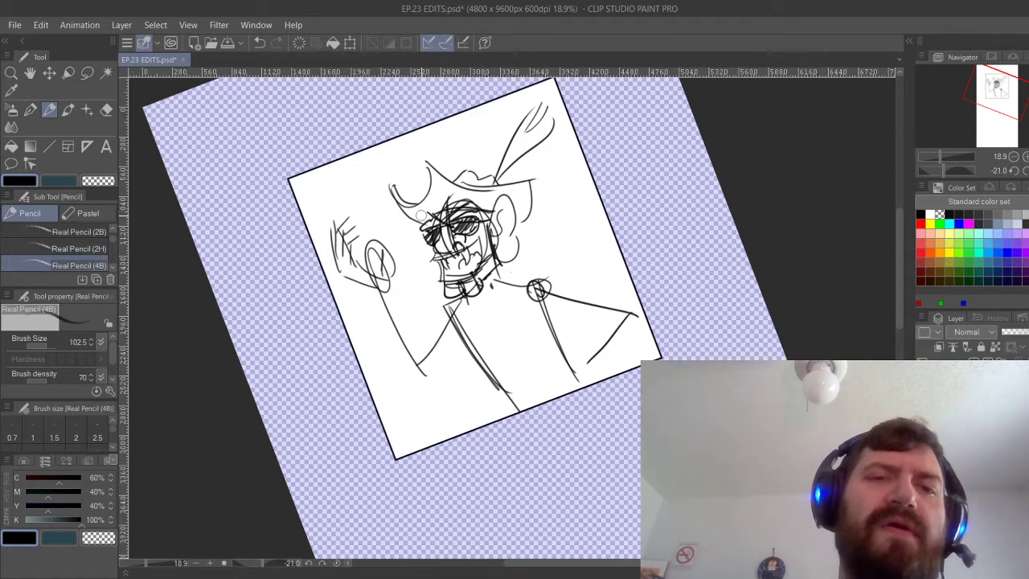
key("ctrl+at")
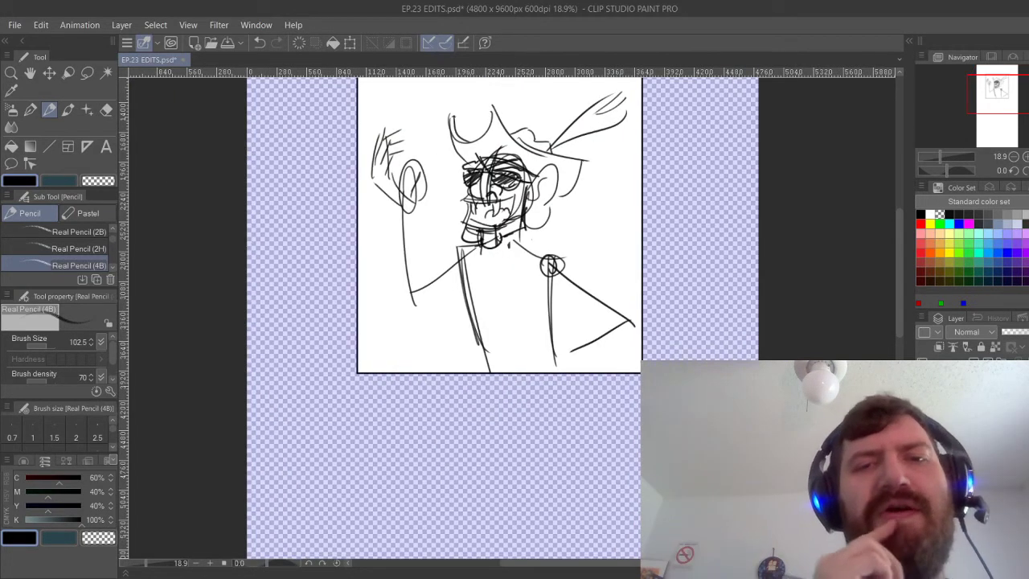
Sketch a collarbone line with a throat notch and a centre line down the upper chest.
left_click_drag(529, 231, 507, 325)
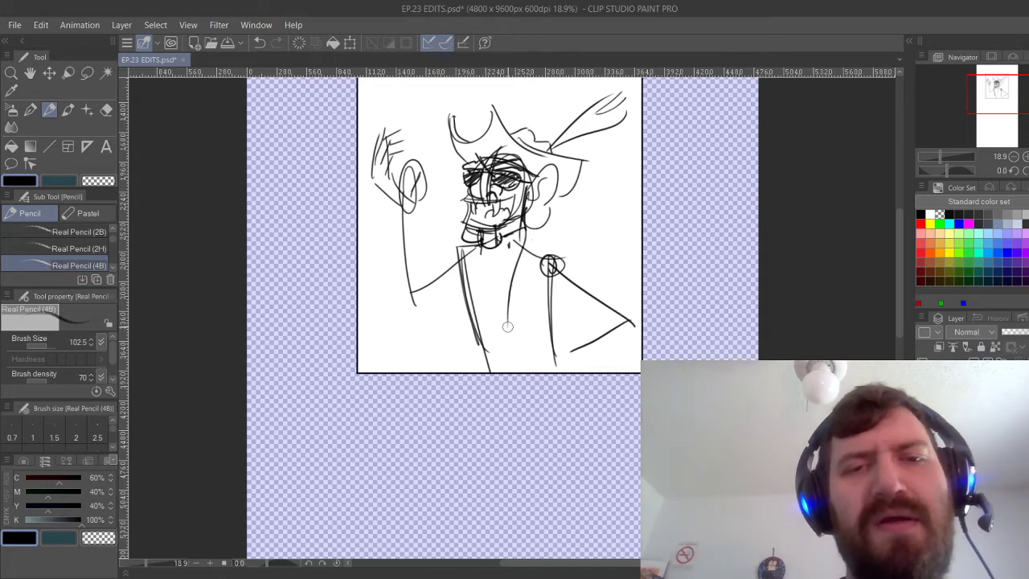
key("ctrl+z")
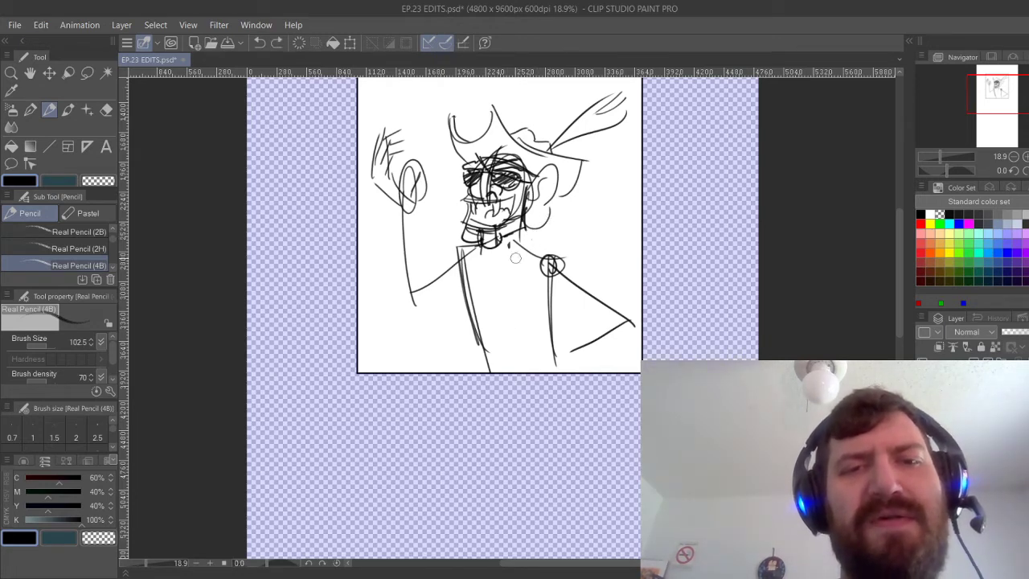
mouse_move(498, 261)
left_mouse_down()
mouse_move(505, 330)
mouse_move(492, 304)
mouse_move(503, 272)
mouse_move(486, 272)
mouse_move(499, 315)
mouse_move(498, 264)
mouse_move(485, 273)
mouse_move(547, 259)
left_mouse_up()
key("ctrl+z")
key("ctrl+z")
key("ctrl+z")
key("ctrl+z")
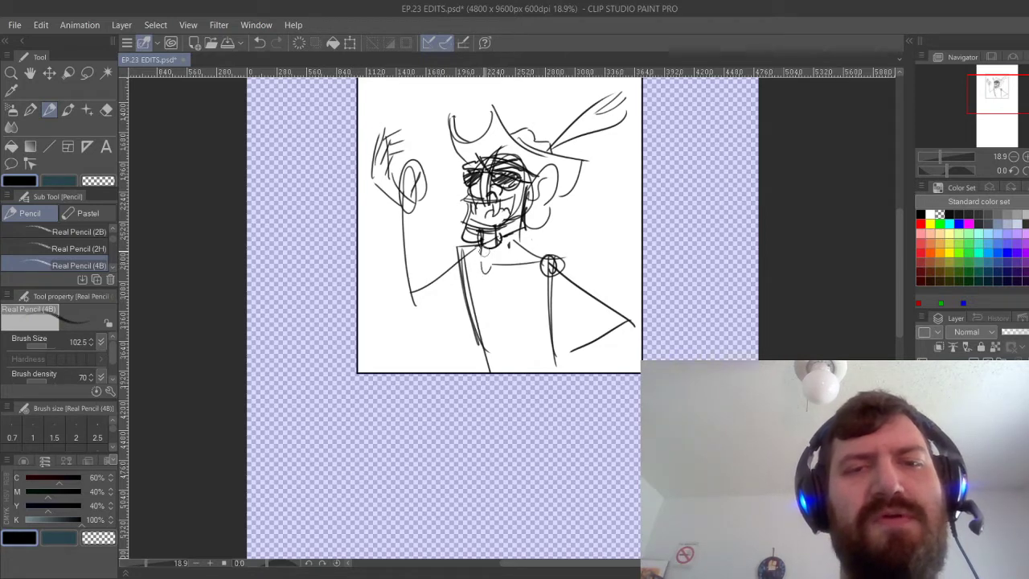
mouse_move(460, 249)
left_mouse_down()
mouse_move(498, 288)
mouse_move(482, 274)
mouse_move(492, 320)
left_mouse_up()
mouse_move(483, 304)
left_mouse_down()
mouse_move(488, 277)
mouse_move(459, 279)
mouse_move(476, 321)
mouse_move(453, 295)
mouse_move(503, 258)
mouse_move(477, 313)
left_mouse_up()
key("ctrl+z")
key("ctrl+z")
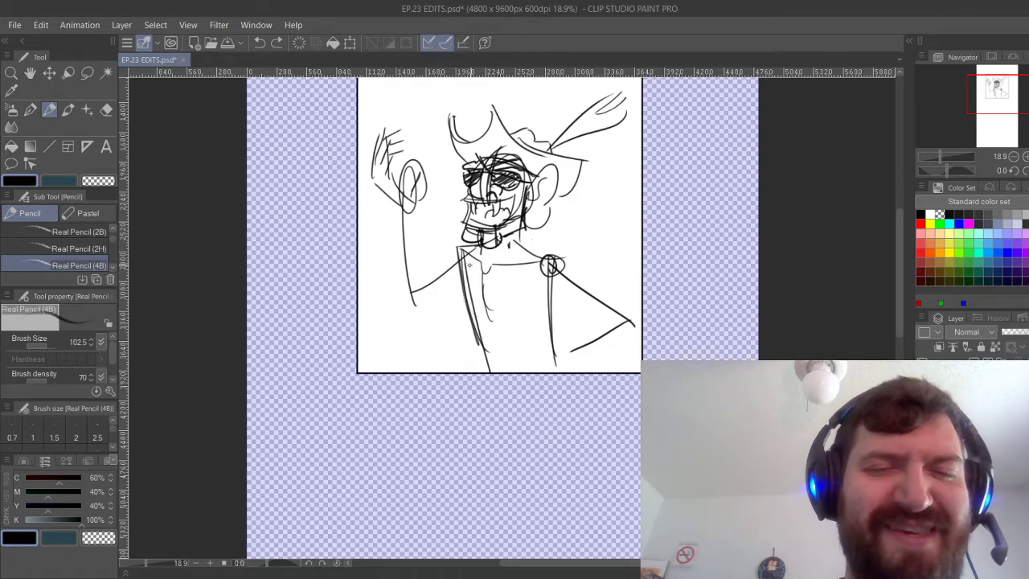
Sketch the curved underside of the chest from the waving arm's side across to the opposite armpit.
left_click_drag(458, 259, 475, 315)
key("ctrl+z")
left_click_drag(460, 259, 492, 312)
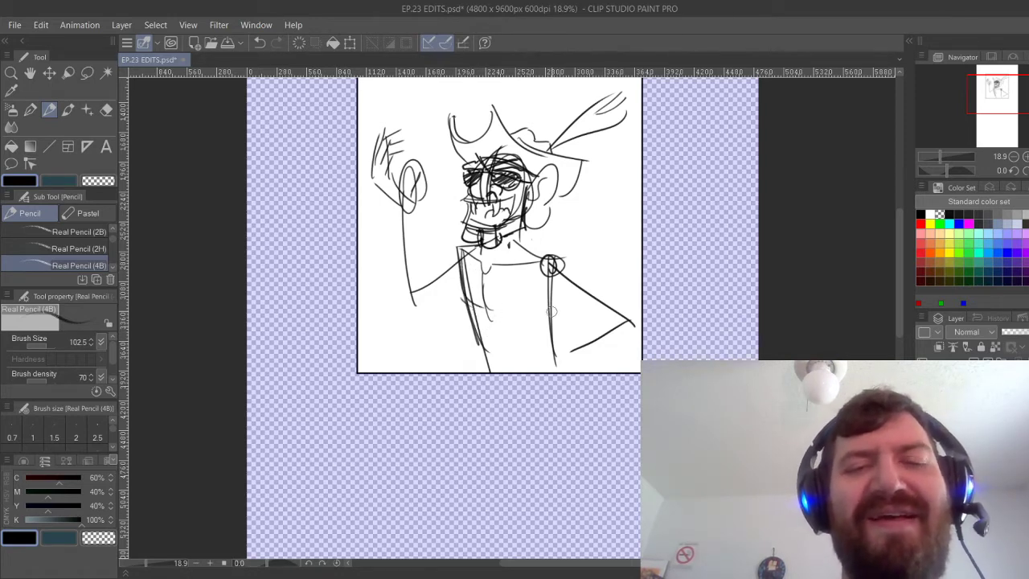
mouse_move(545, 279)
left_mouse_down()
mouse_move(490, 305)
mouse_move(502, 310)
left_mouse_up()
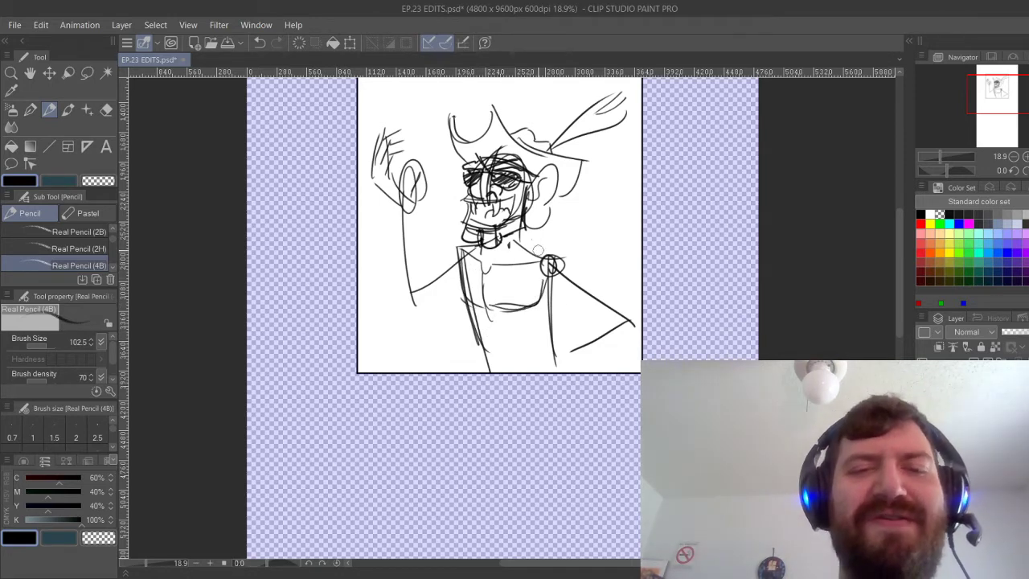
Sketch curved waistlines across the lower torso just above the panel's bottom edge, with short hip lines at both sides.
mouse_move(464, 339)
left_mouse_down()
mouse_move(549, 359)
mouse_move(514, 361)
left_mouse_up()
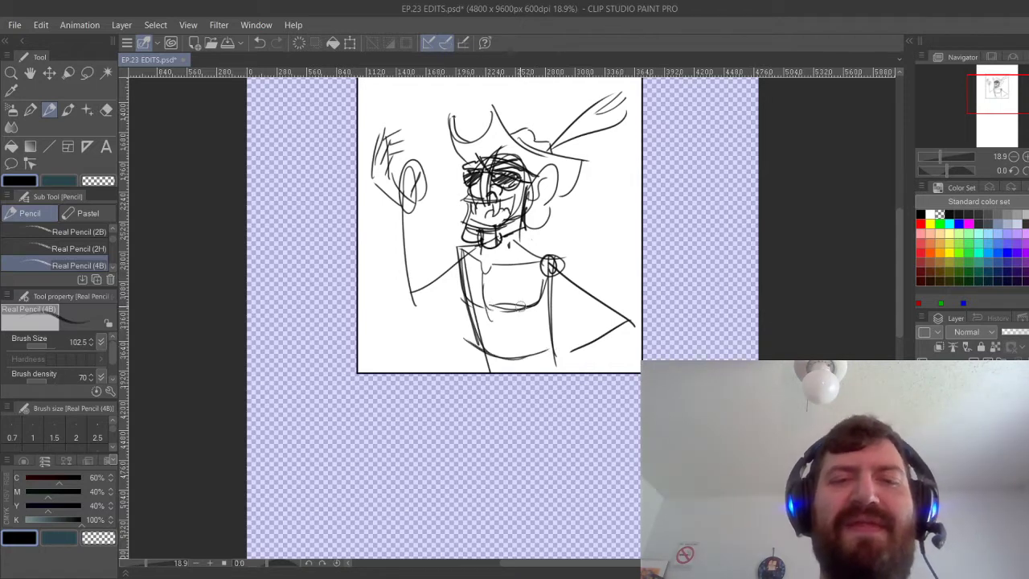
mouse_move(468, 333)
left_mouse_down()
mouse_move(477, 386)
mouse_move(552, 350)
left_mouse_up()
mouse_move(473, 350)
left_mouse_down()
mouse_move(556, 355)
mouse_move(564, 344)
mouse_move(566, 377)
left_mouse_up()
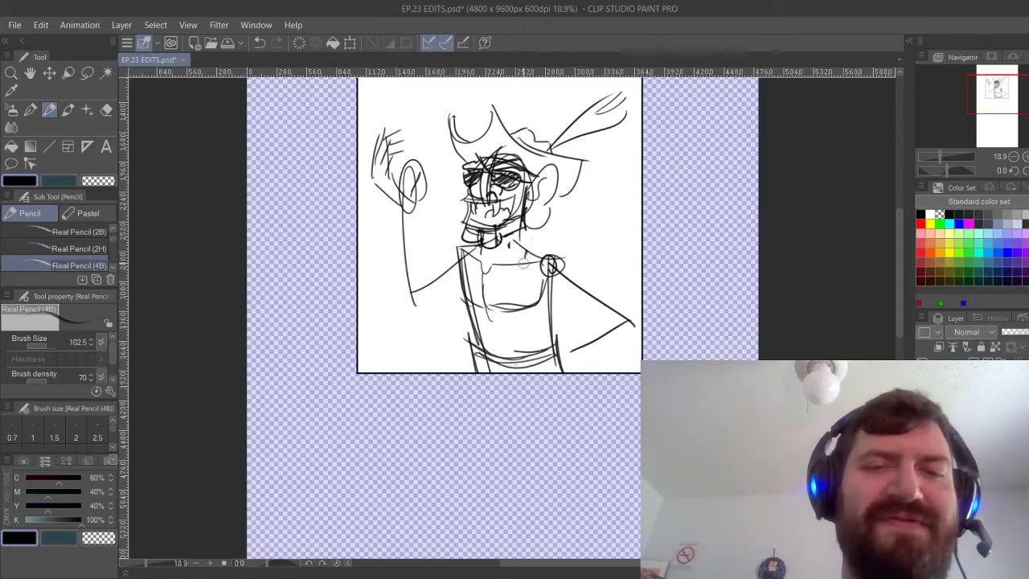
Sketch two vertical suspender straps running from the shoulders down to the waistband.
left_click_drag(523, 263, 528, 347)
left_click_drag(536, 283, 539, 363)
left_click_drag(528, 259, 534, 362)
left_click_drag(484, 246, 484, 363)
key("ctrl+z")
key("ctrl+z")
mouse_move(466, 252)
left_mouse_down()
mouse_move(480, 359)
mouse_move(486, 335)
mouse_move(489, 351)
mouse_move(527, 340)
mouse_move(497, 332)
left_mouse_up()
key("ctrl+z")
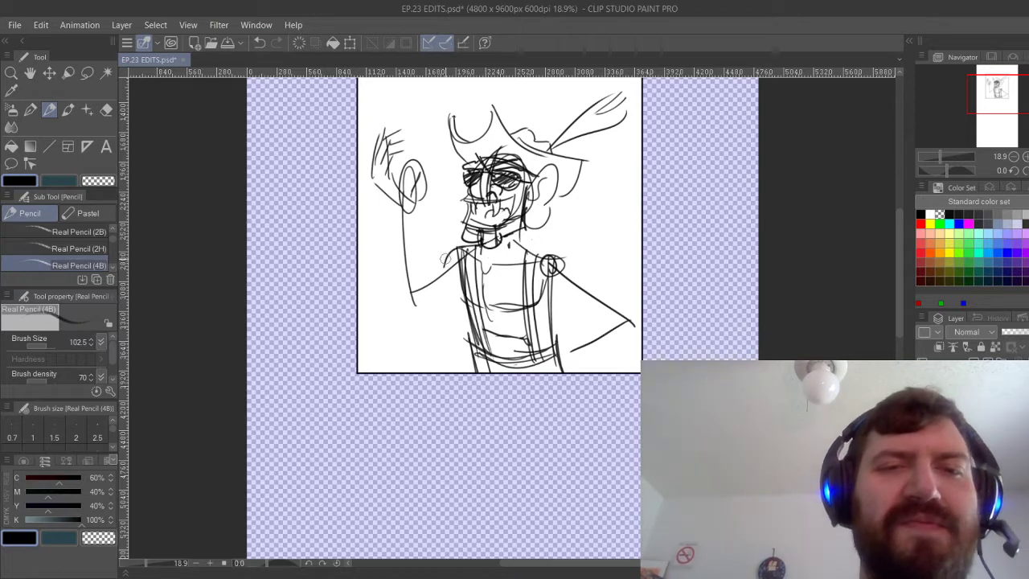
Give the waving arm volume by outlining its shoulder, upper arm, rounded elbow and forearm up to the wrist.
mouse_move(446, 256)
left_mouse_down()
mouse_move(396, 284)
mouse_move(409, 307)
mouse_move(460, 282)
left_mouse_up()
key("ctrl+z")
mouse_move(402, 215)
left_mouse_down()
mouse_move(397, 290)
mouse_move(404, 233)
mouse_move(434, 298)
left_mouse_up()
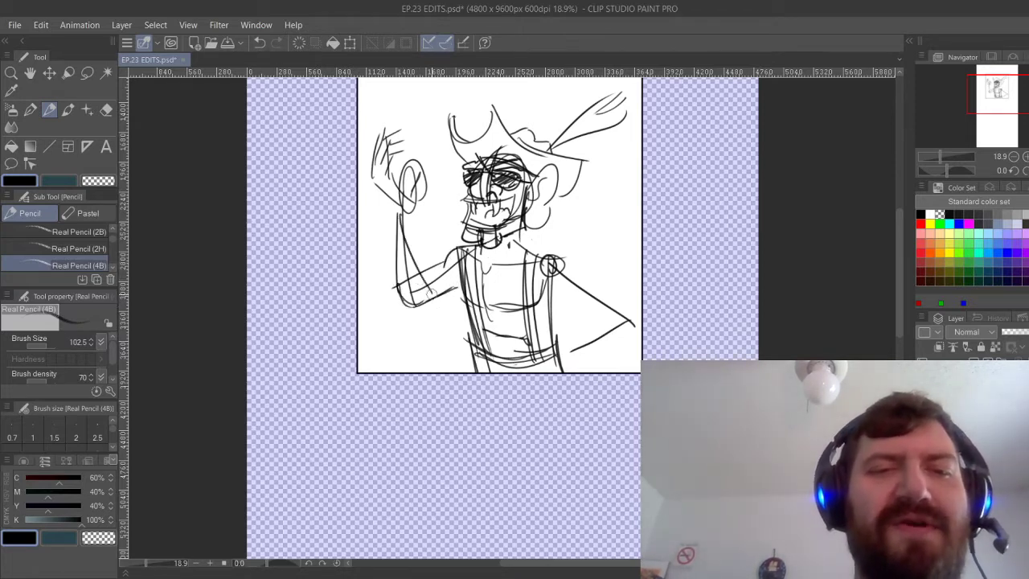
key("ctrl+z")
mouse_move(397, 218)
left_mouse_down()
mouse_move(411, 218)
mouse_move(429, 287)
mouse_move(418, 304)
left_mouse_up()
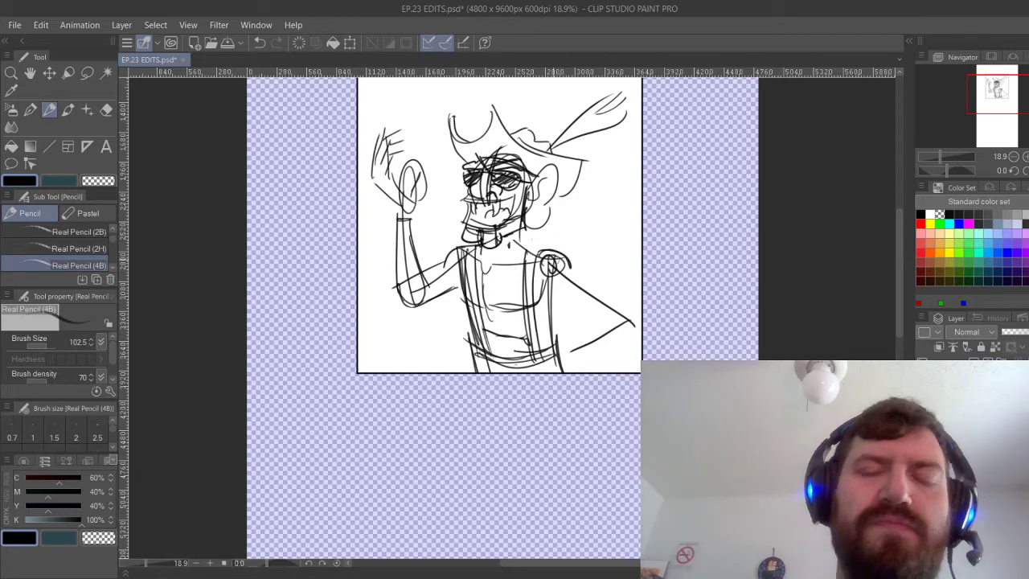
Outline the bent arm with a rounded shoulder, upper arm, elbow circle, forearm and a rough hand at the hip.
mouse_move(521, 234)
left_mouse_down()
mouse_move(570, 272)
mouse_move(556, 246)
mouse_move(570, 271)
left_mouse_up()
key("ctrl+z")
key("ctrl+z")
left_click_drag(547, 250, 617, 294)
mouse_move(552, 279)
left_mouse_down()
mouse_move(624, 317)
mouse_move(561, 351)
mouse_move(581, 361)
left_mouse_up()
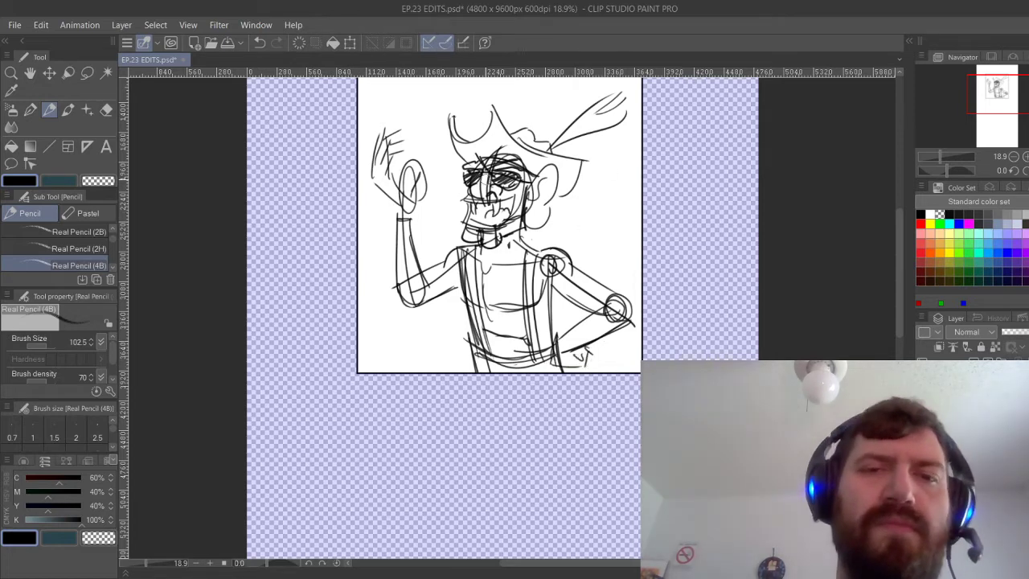
Erase the stray lines at the front of the mouth, then redraw the lower lip and add a cheek line.
key("e")
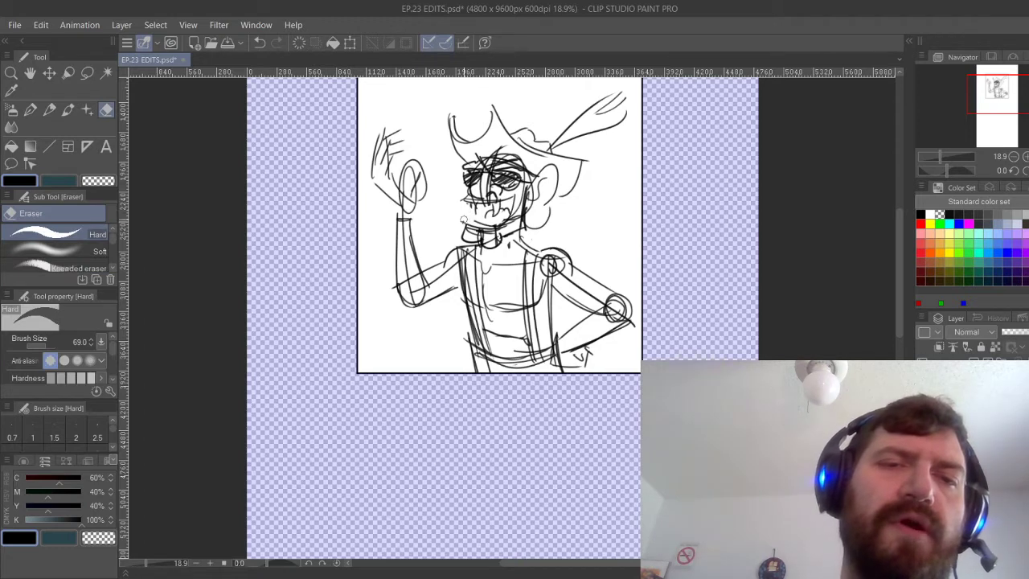
key("p")
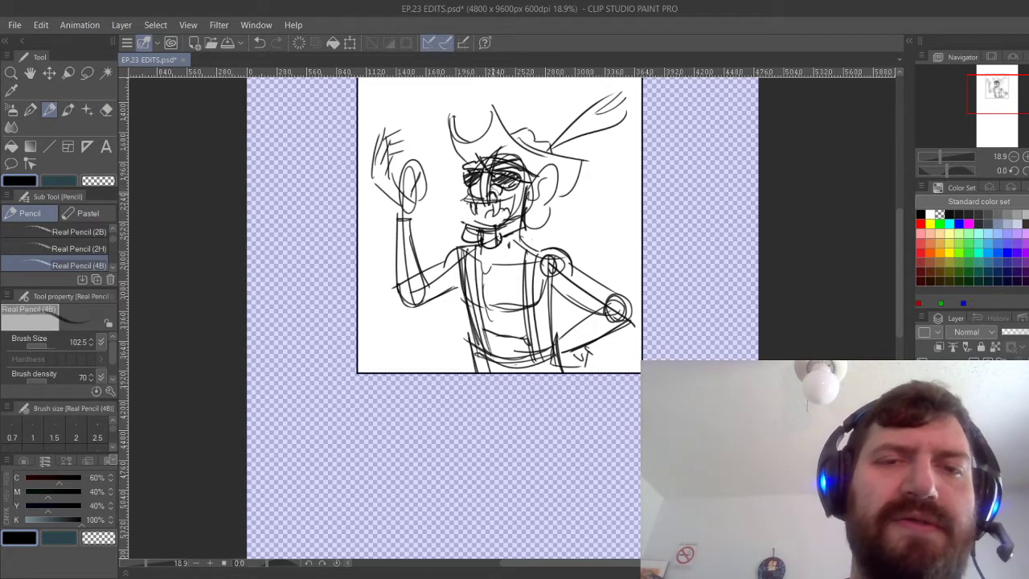
mouse_move(463, 221)
left_mouse_down()
mouse_move(487, 225)
mouse_move(460, 221)
mouse_move(480, 217)
left_mouse_up()
key("ctrl+z")
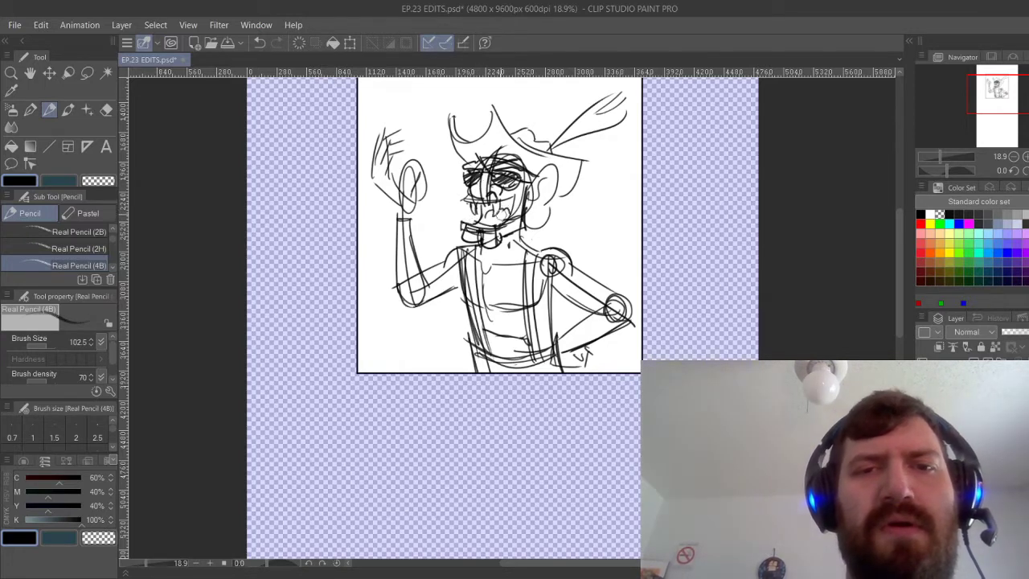
left_click_drag(500, 194, 520, 190)
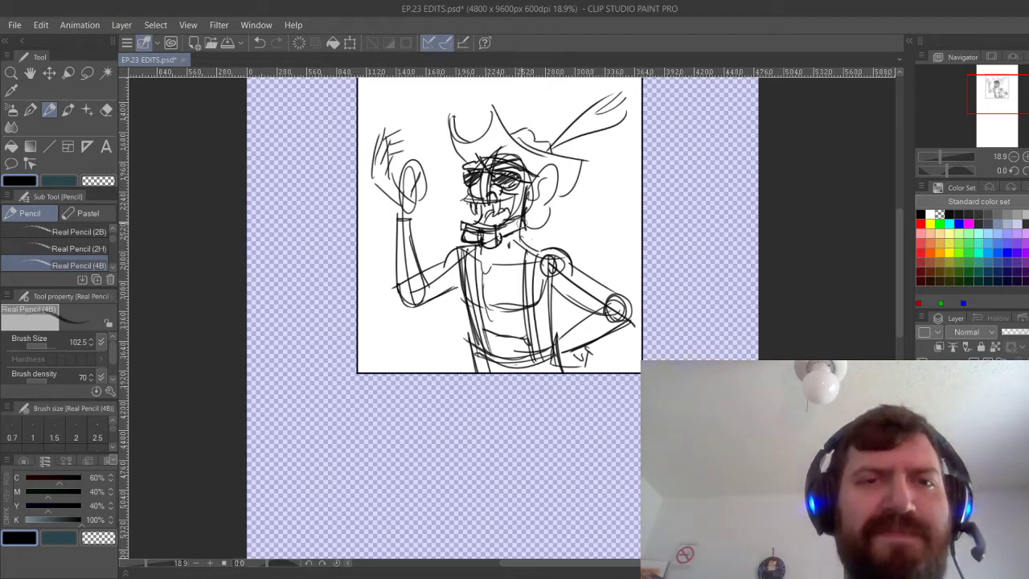
Erase the upper part of the palm oval on the raised hand and lower the sketch layer's opacity to a faint grey.
key("e")
mouse_move(410, 162)
left_mouse_down()
mouse_move(401, 187)
mouse_move(425, 160)
left_mouse_up()
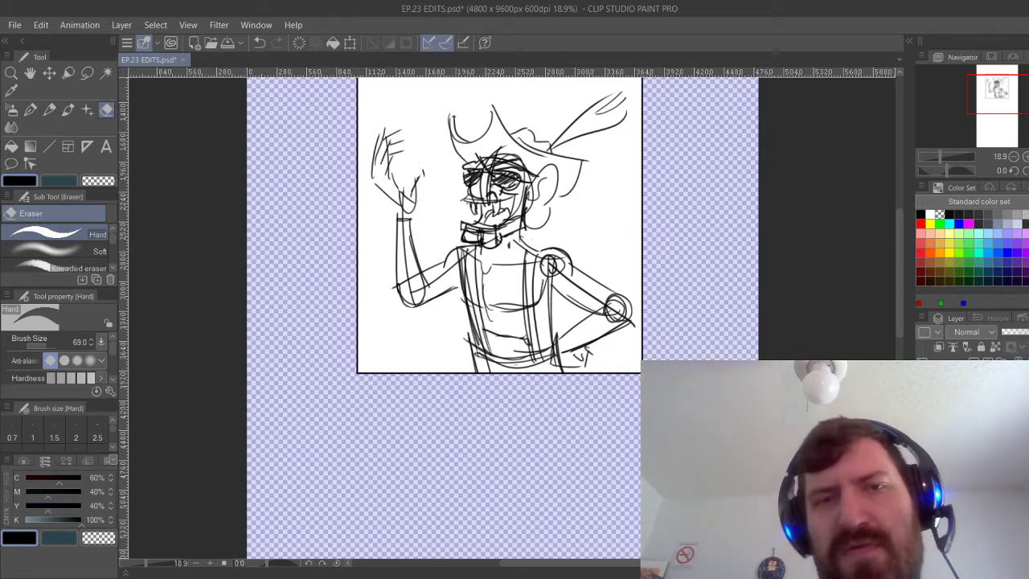
key("p")
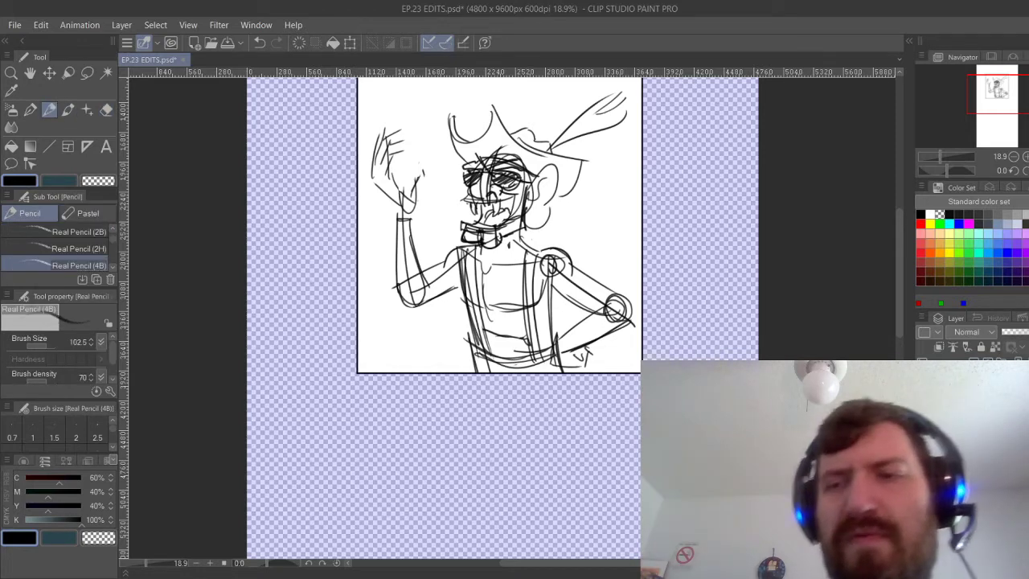
left_click(1020, 332)
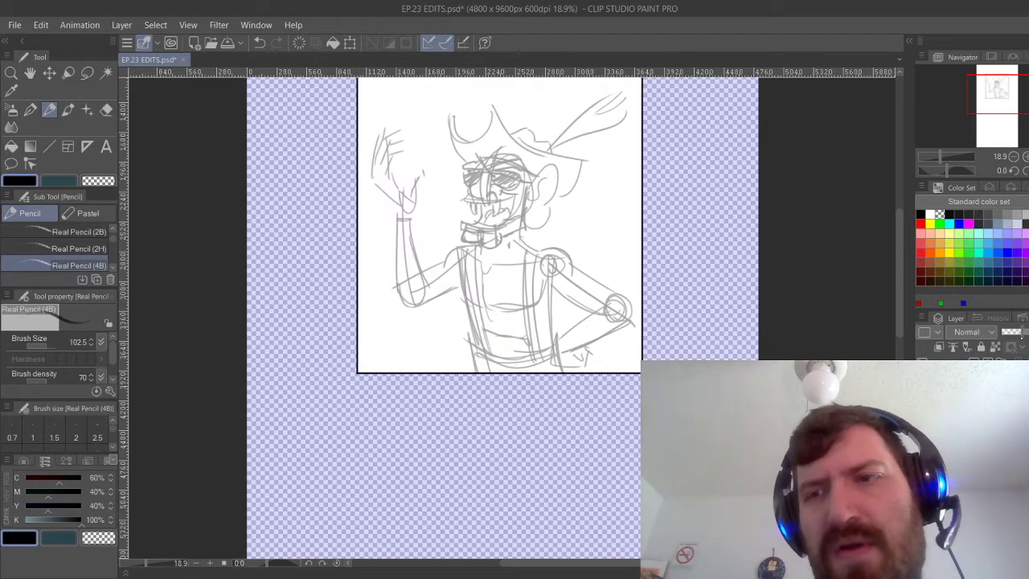
left_click(1015, 332)
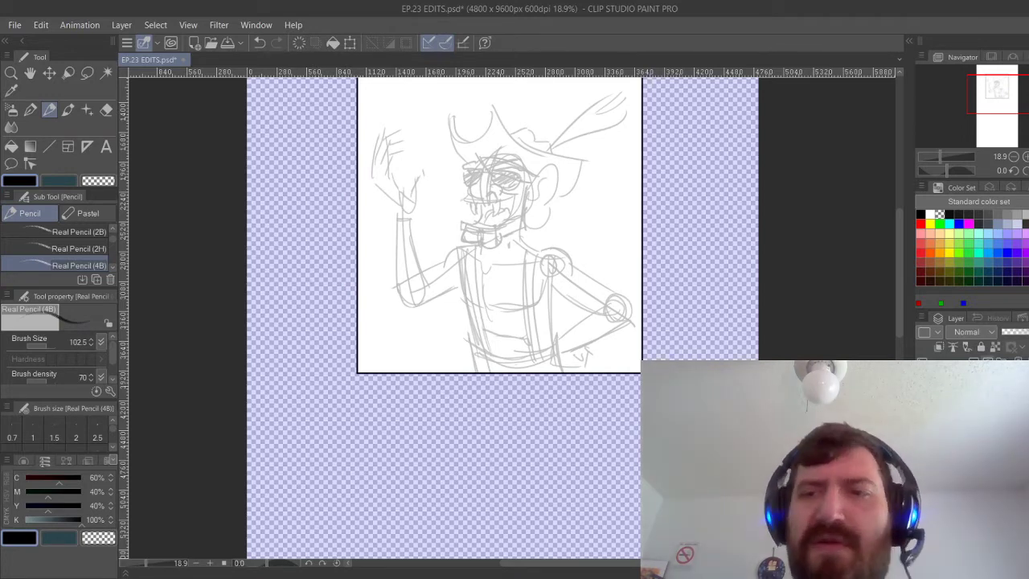
Draw a dark curve under the chest over the faded sketch, plus a short centre line between the pectorals.
scroll(535, 192, "up", 2)
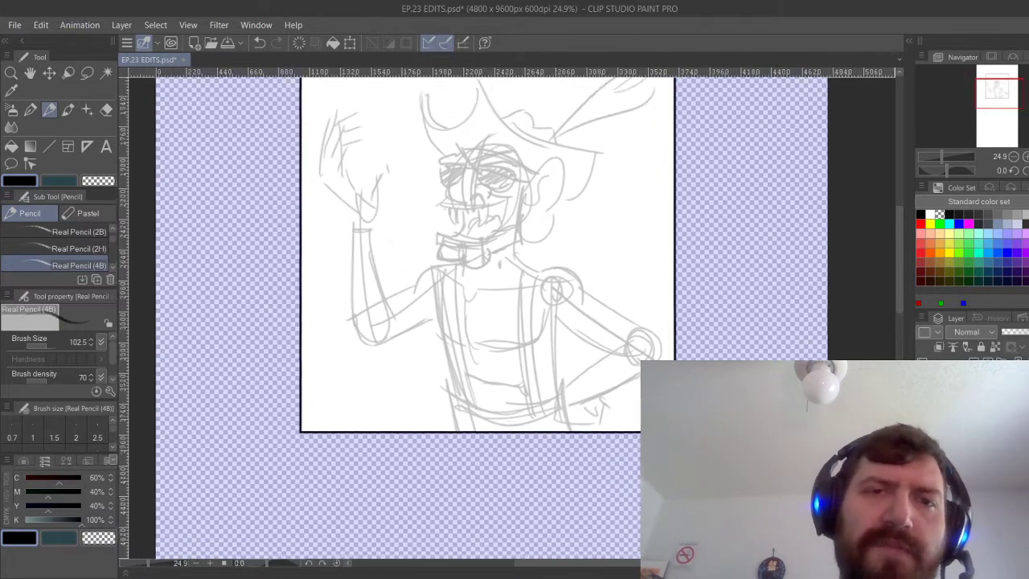
left_click_drag(535, 192, 574, 289)
left_click_drag(659, 209, 678, 229)
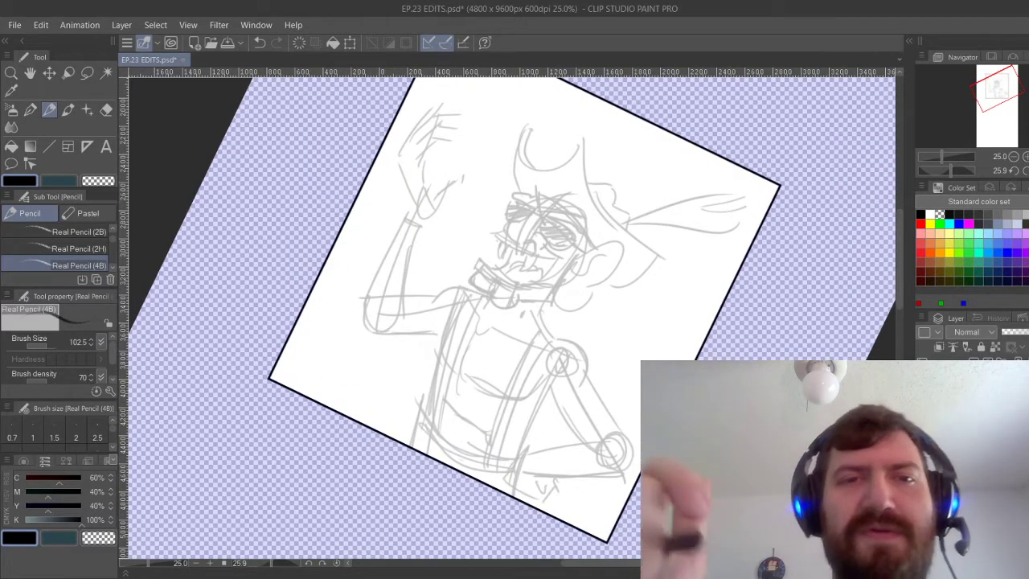
mouse_move(562, 362)
left_mouse_down()
mouse_move(525, 349)
mouse_move(544, 250)
left_mouse_up()
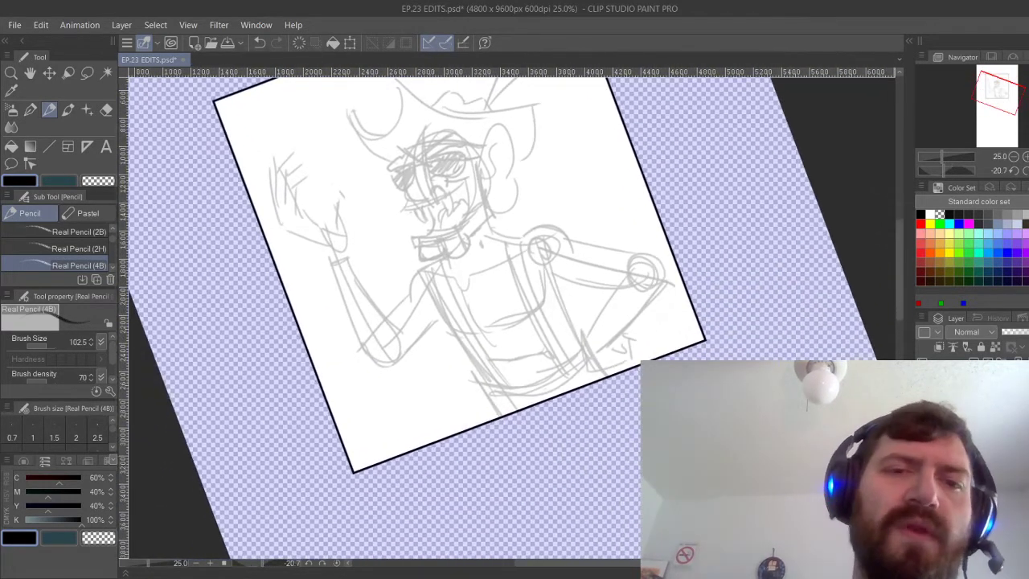
mouse_move(428, 298)
left_mouse_down()
mouse_move(438, 321)
mouse_move(490, 328)
left_mouse_up()
key("ctrl+z")
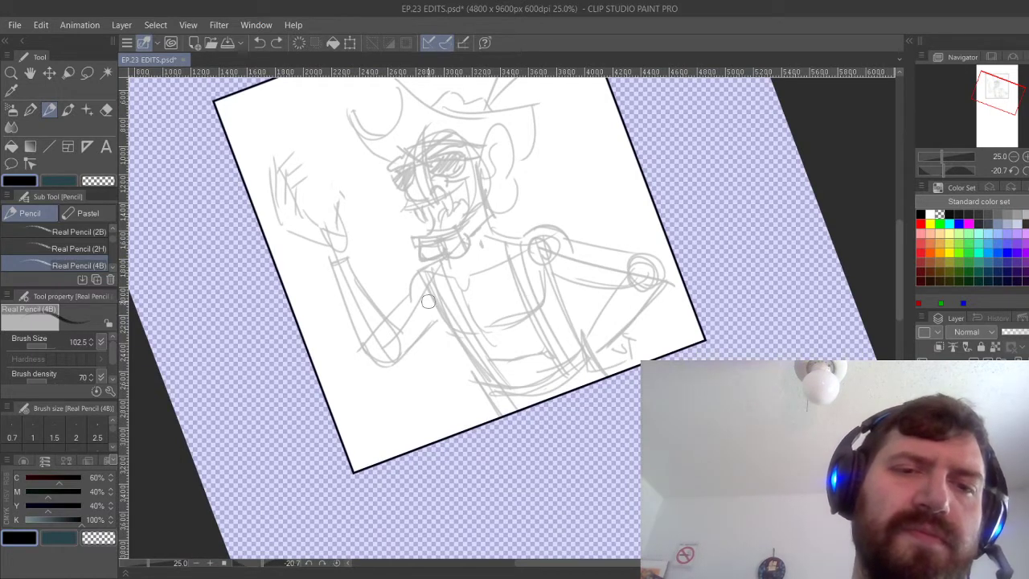
left_click_drag(430, 304, 493, 324)
left_click_drag(545, 270, 480, 325)
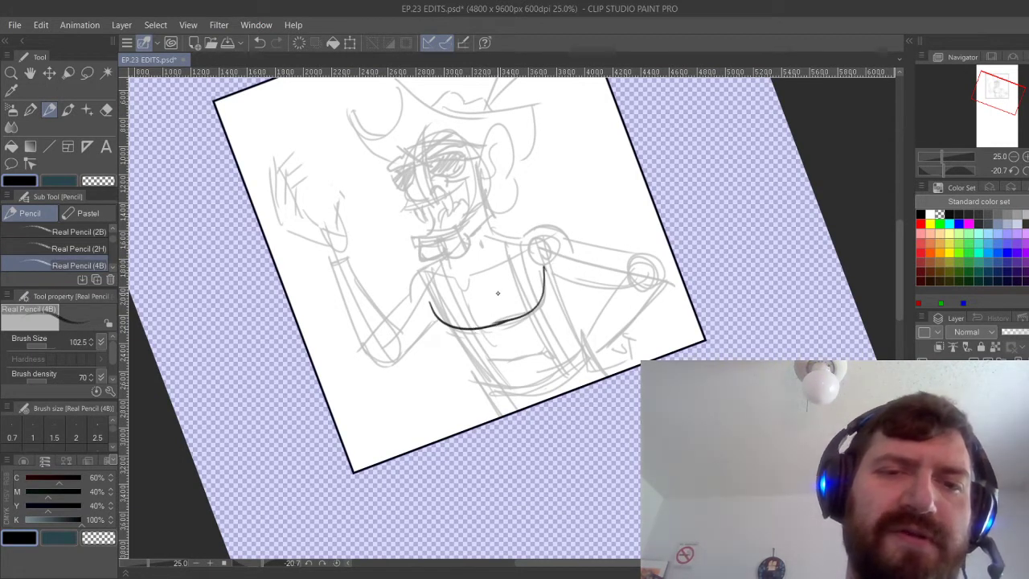
key("ctrl+z")
mouse_move(467, 291)
left_mouse_down()
mouse_move(481, 323)
mouse_move(544, 295)
mouse_move(513, 318)
mouse_move(539, 296)
mouse_move(545, 270)
left_mouse_up()
key("ctrl+z")
key("ctrl+z")
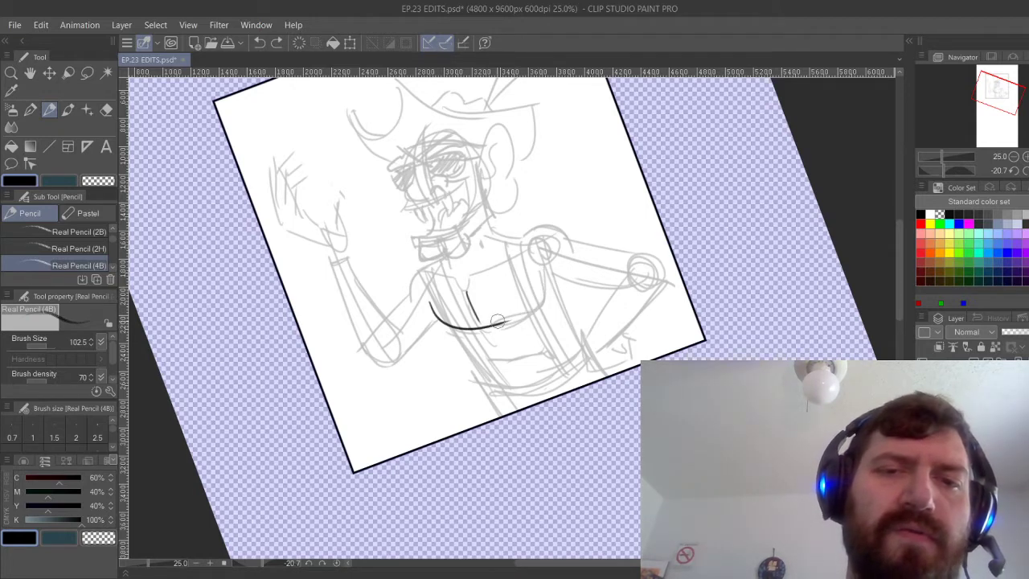
left_click_drag(489, 324, 555, 263)
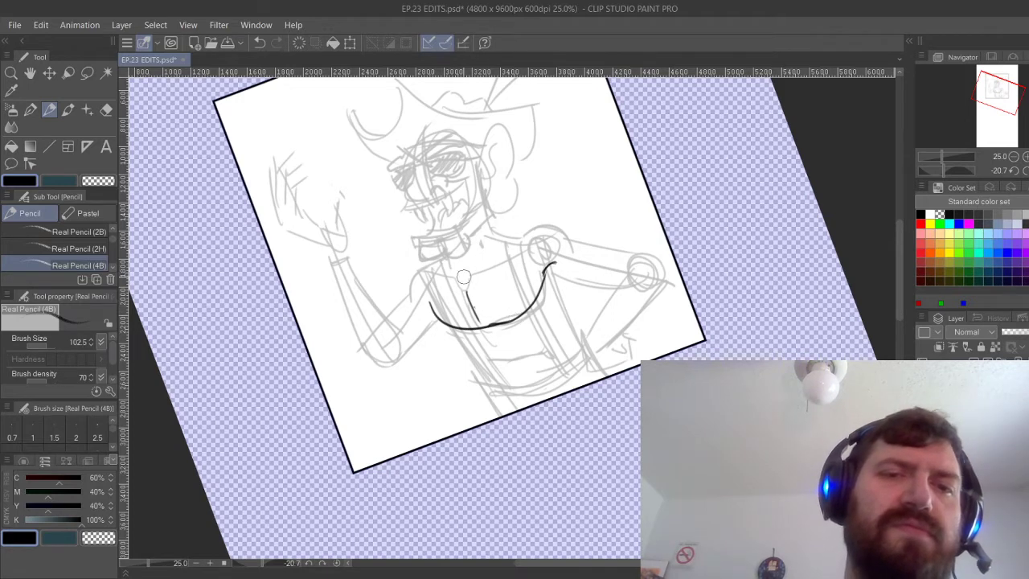
Draw the dark collarbone line with its throat notch and the tapering sides of the torso below the chest.
left_click_drag(458, 277, 469, 274)
left_click_drag(425, 272, 458, 277)
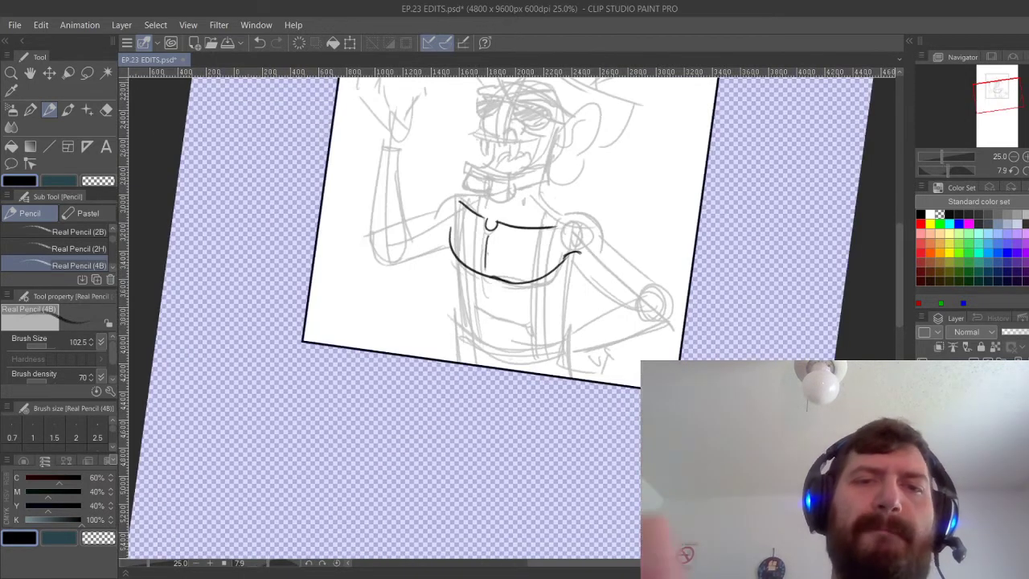
left_click_drag(455, 251, 462, 294)
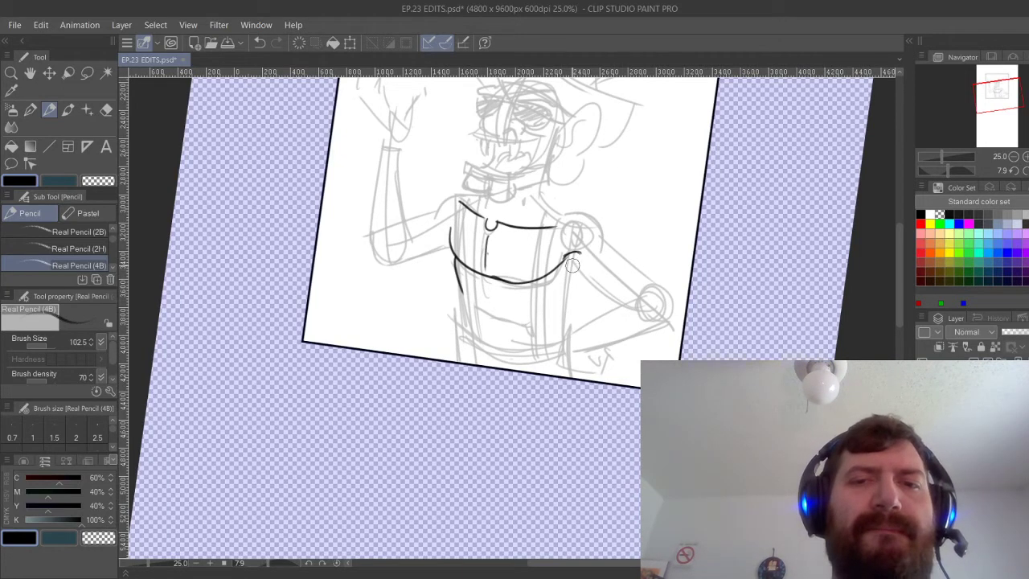
left_click_drag(573, 255, 566, 311)
key("ctrl+z")
left_click_drag(577, 254, 561, 334)
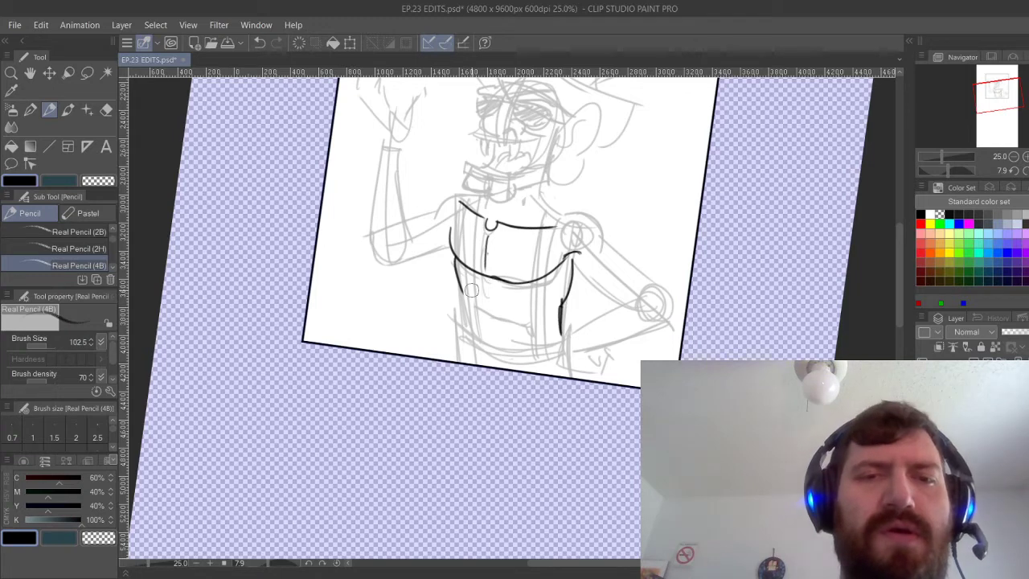
mouse_move(461, 289)
left_mouse_down()
mouse_move(460, 325)
mouse_move(478, 267)
left_mouse_up()
key("ctrl+z")
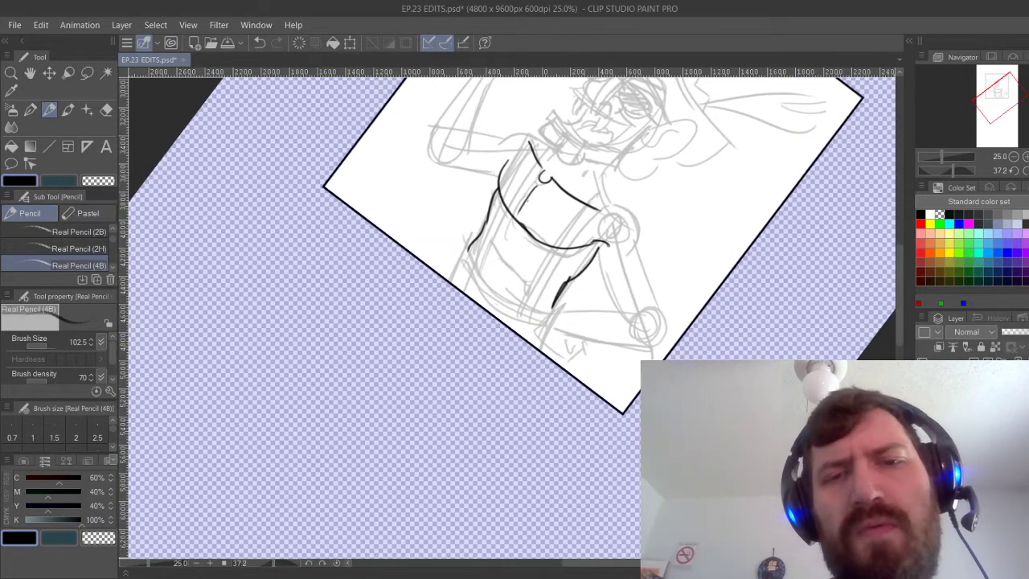
Draw the suspender strap nearest the bent arm as two parallel lines from waist to shoulder, closed at the top.
left_click_drag(537, 304, 600, 205)
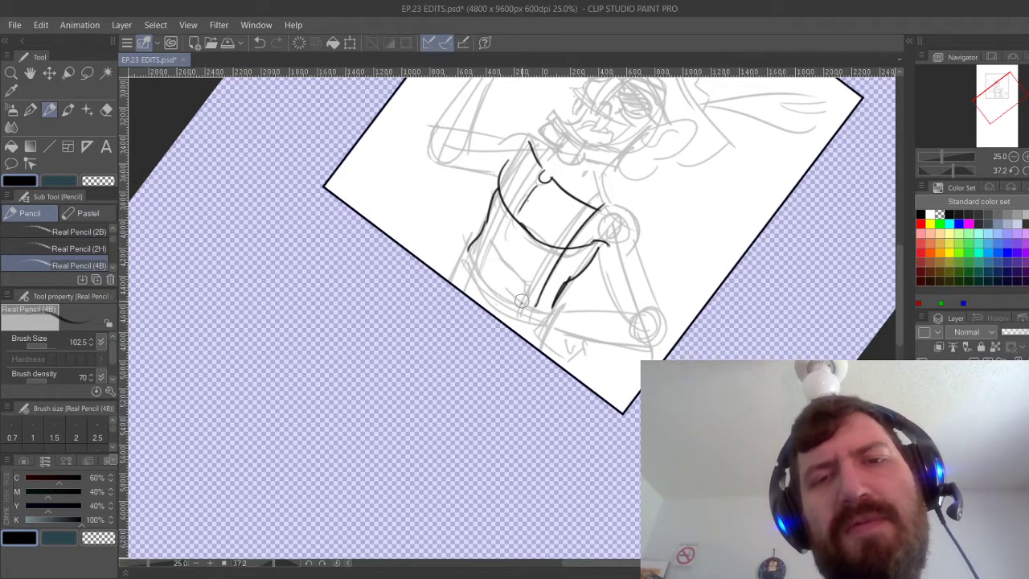
left_click_drag(523, 304, 604, 202)
key("ctrl+z")
key("ctrl+z")
left_click_drag(535, 308, 596, 212)
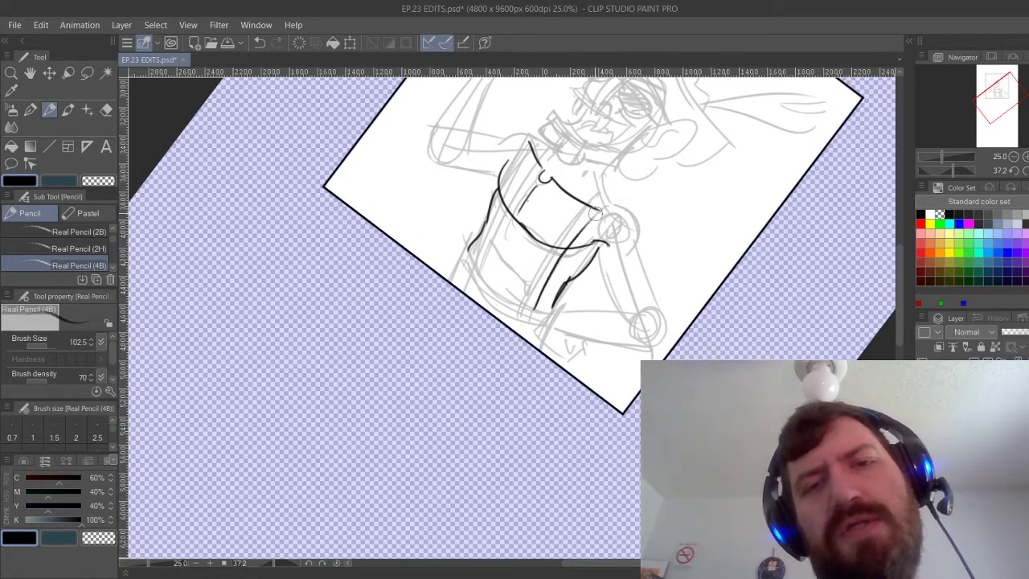
left_click_drag(534, 275, 610, 189)
left_click_drag(573, 244, 613, 200)
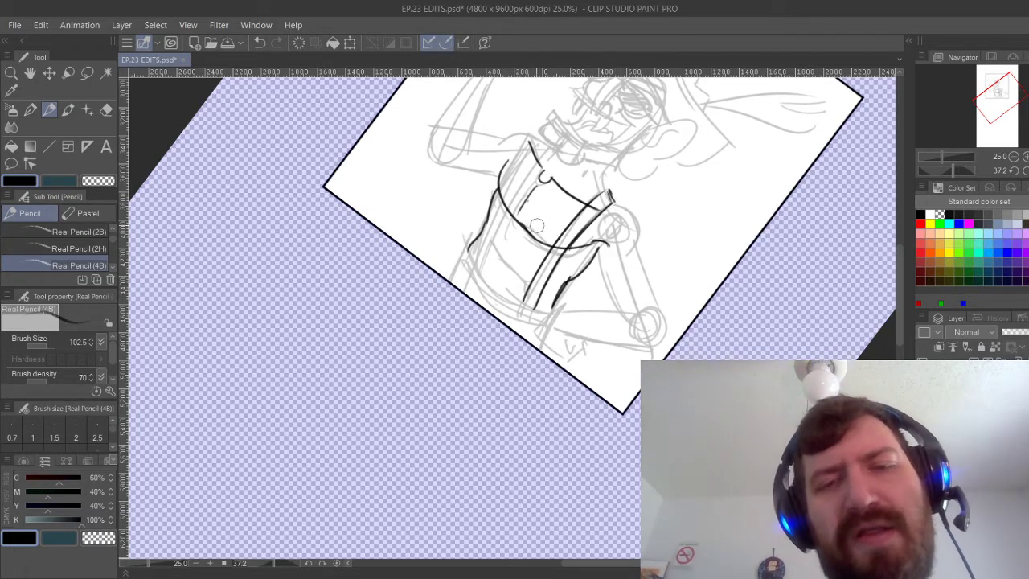
Draw a rounded clip at the lower end of the suspender strap and reset the canvas rotation.
mouse_move(524, 297)
left_mouse_down()
mouse_move(519, 318)
mouse_move(534, 301)
mouse_move(589, 307)
left_mouse_up()
key("ctrl+at")
key("ctrl+z")
mouse_move(537, 340)
left_mouse_down()
mouse_move(539, 360)
mouse_move(532, 354)
mouse_move(547, 365)
left_mouse_up()
key("ctrl+z")
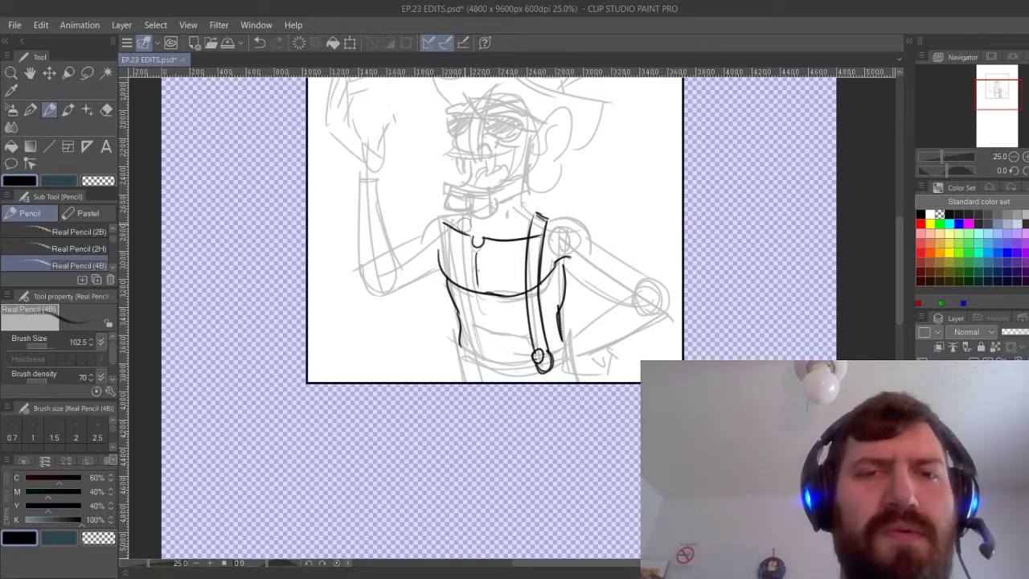
Draw the second suspender strap on the raised-arm side as two dark parallel lines from shoulder to waist, ending in a rounded clip.
left_click_drag(460, 213, 460, 298)
key("ctrl+z")
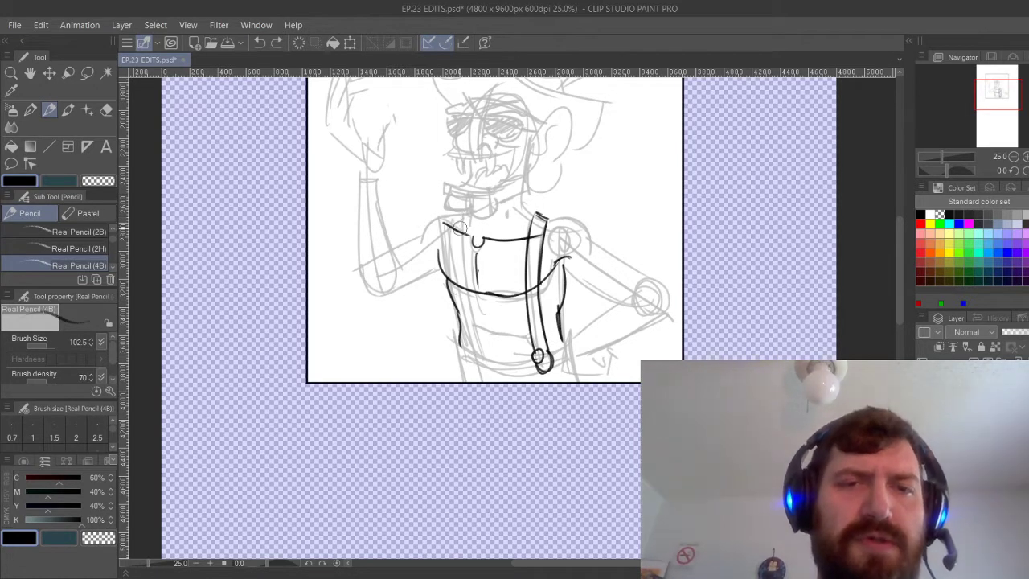
left_click_drag(459, 214, 457, 298)
left_click_drag(445, 216, 468, 355)
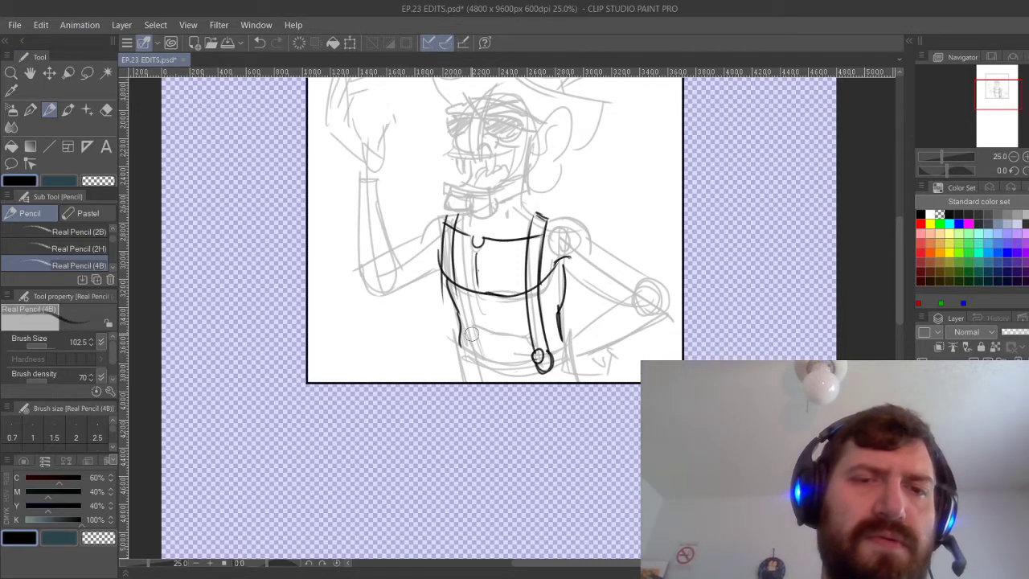
key("ctrl+z")
left_click_drag(447, 221, 457, 278)
key("ctrl+z")
mouse_move(444, 215)
left_mouse_down()
mouse_move(468, 347)
mouse_move(458, 351)
mouse_move(461, 343)
left_mouse_up()
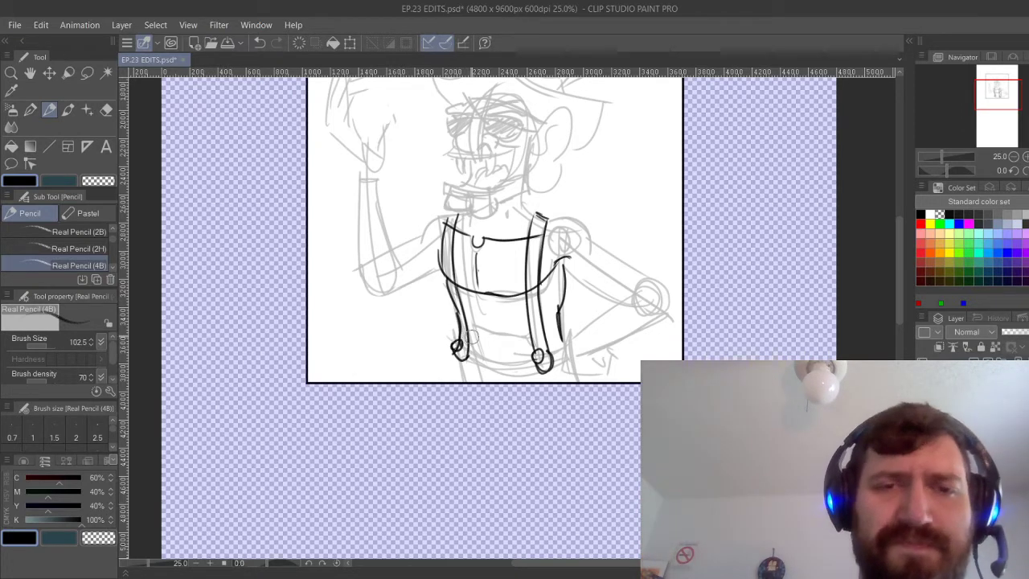
Try an arched stomach line below the chest with a centre line running down the belly.
mouse_move(471, 306)
left_mouse_down()
mouse_move(523, 320)
mouse_move(491, 330)
mouse_move(495, 355)
left_mouse_up()
key("ctrl+z")
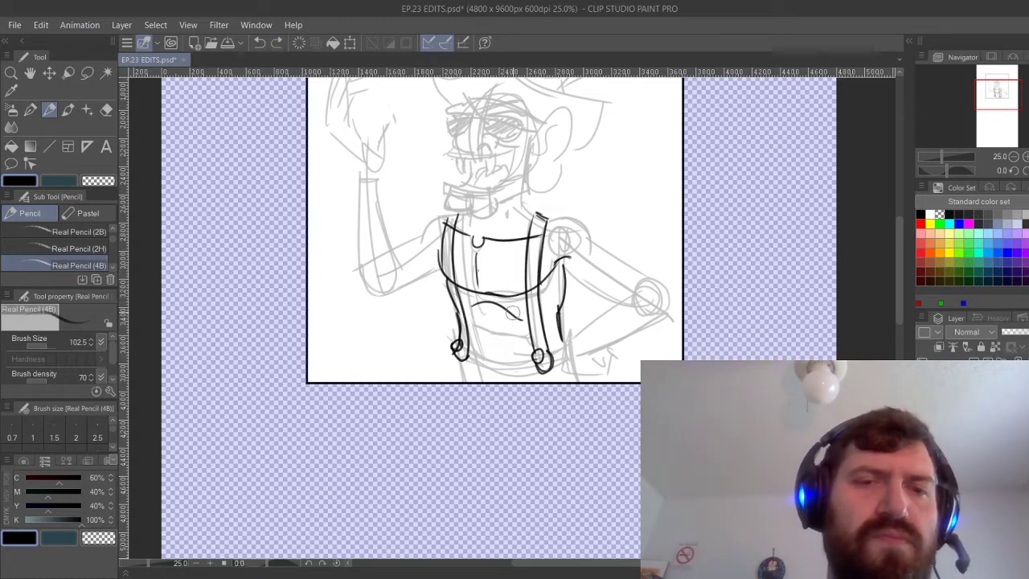
left_click_drag(491, 312, 493, 353)
key("ctrl+z")
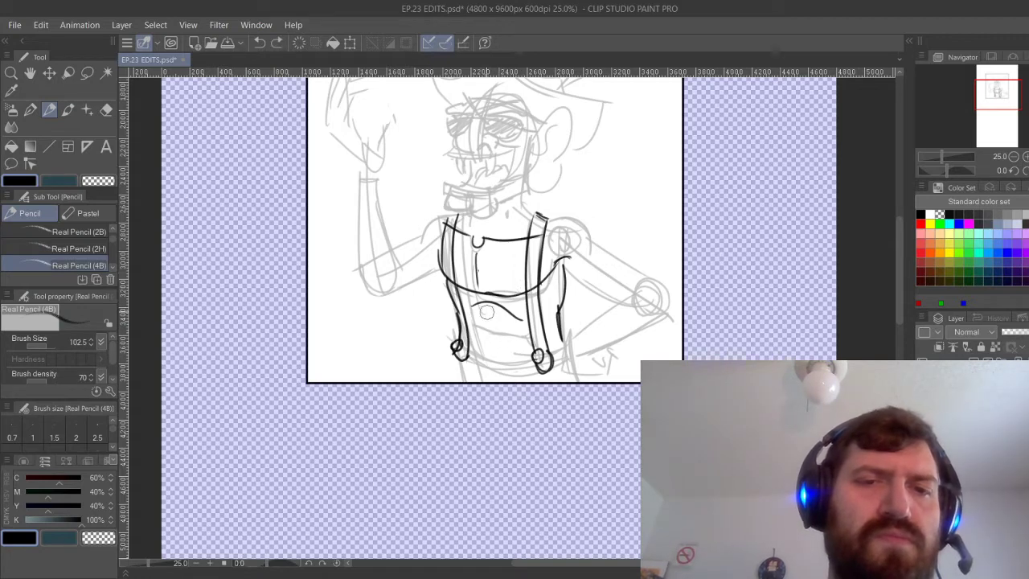
left_click_drag(485, 310, 493, 354)
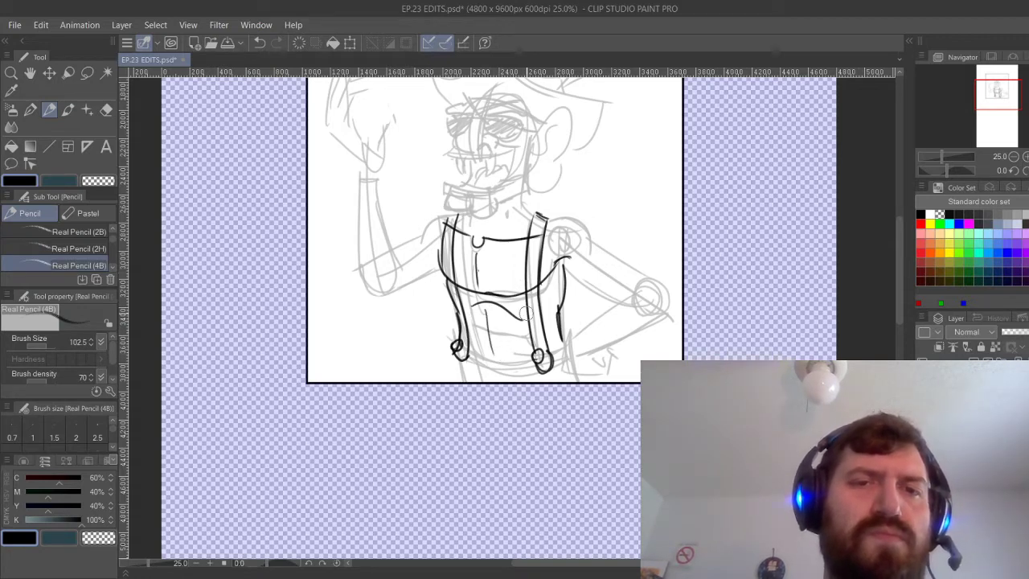
key("ctrl+z")
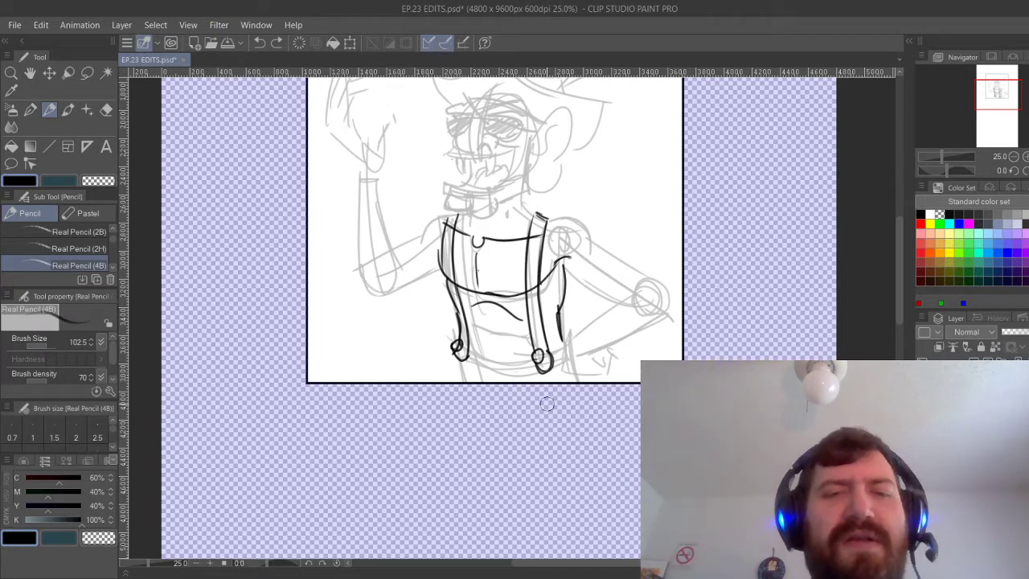
Erase the dark suspender straps, clips, chest curve, stomach and centre lines, and the torso side below the raised arm.
key("e")
mouse_move(458, 360)
left_mouse_down()
mouse_move(462, 290)
mouse_move(444, 217)
left_mouse_up()
left_click_drag(455, 300, 453, 213)
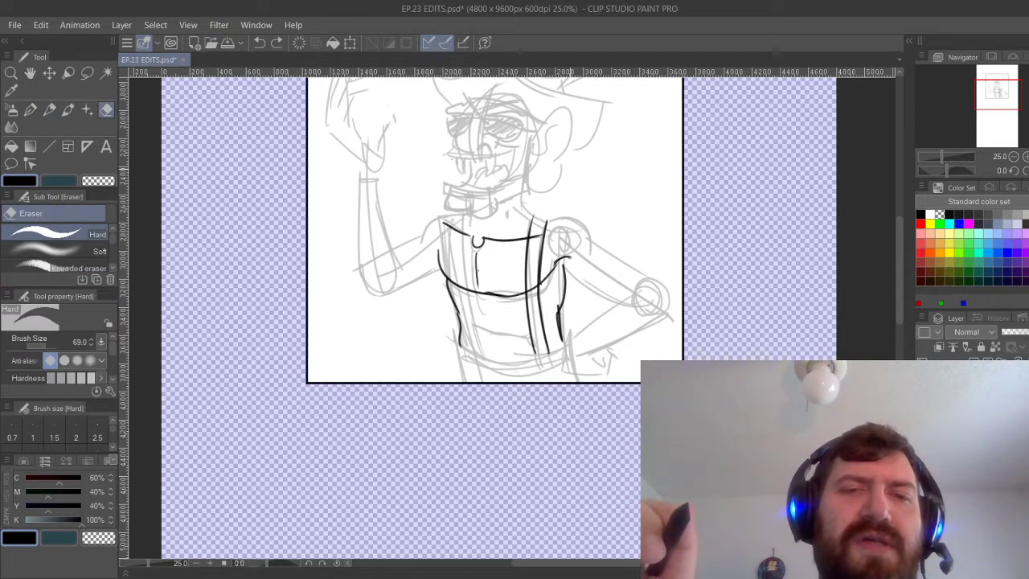
left_click_drag(543, 221, 545, 286)
left_click_drag(530, 214, 542, 365)
key("ctrl+z")
key("ctrl+z")
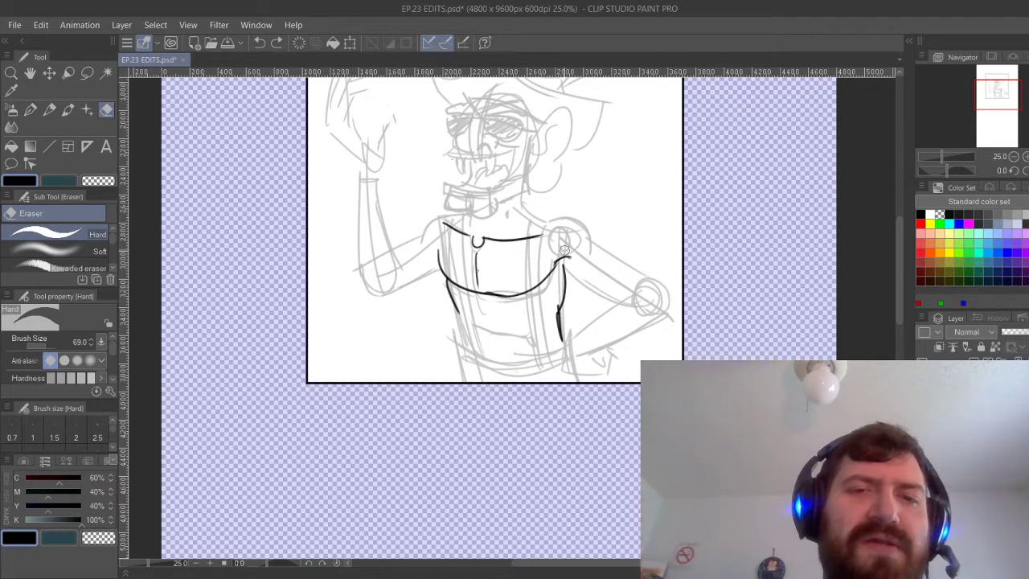
mouse_move(565, 254)
left_mouse_down()
mouse_move(519, 298)
mouse_move(453, 294)
left_mouse_up()
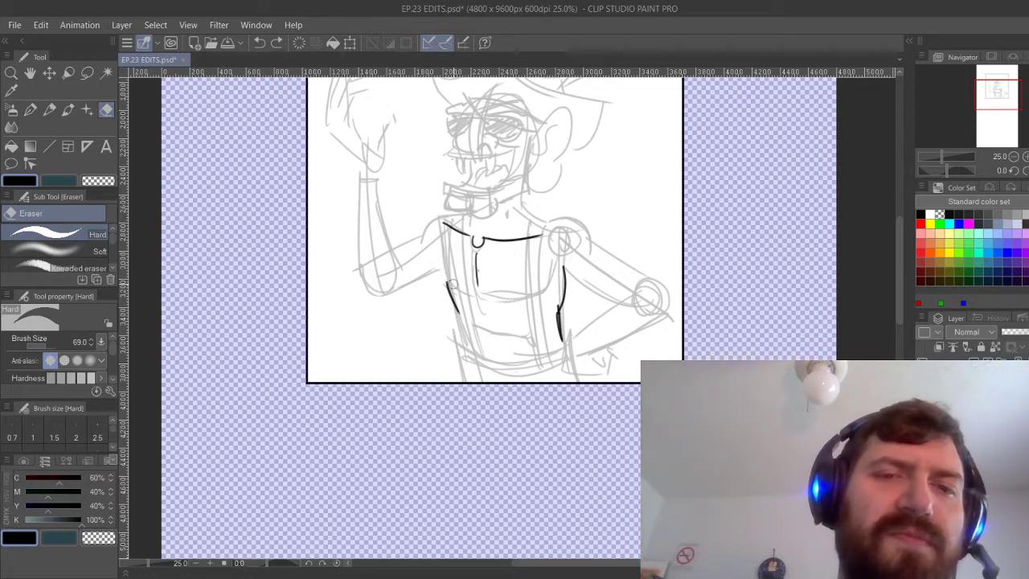
mouse_move(442, 258)
left_mouse_down()
mouse_move(462, 323)
mouse_move(444, 356)
left_mouse_up()
Rework the torso side below the raised arm as a rounder belly outline bulging from the chest to the waist.
key("p")
key("ctrl+z")
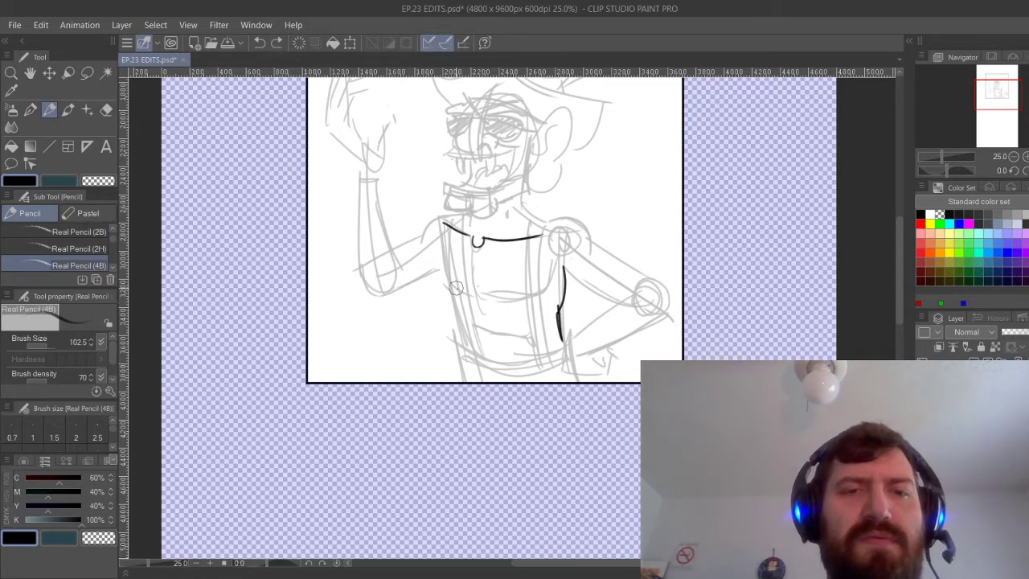
key("ctrl+y")
key("ctrl+z")
left_click_drag(455, 282, 454, 363)
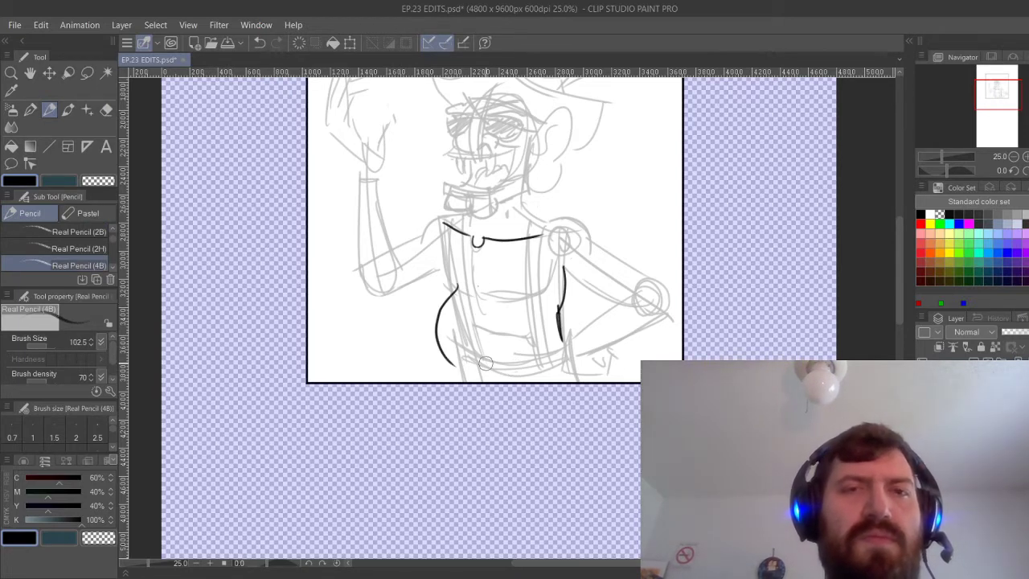
key("ctrl+z")
left_click_drag(455, 283, 465, 378)
key("ctrl+z")
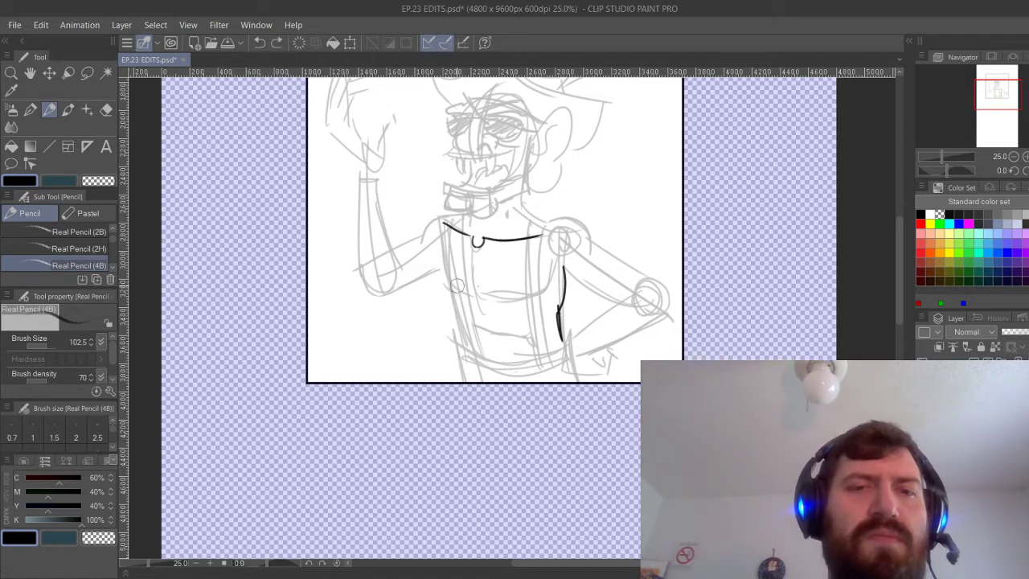
left_click_drag(454, 283, 474, 369)
key("ctrl+z")
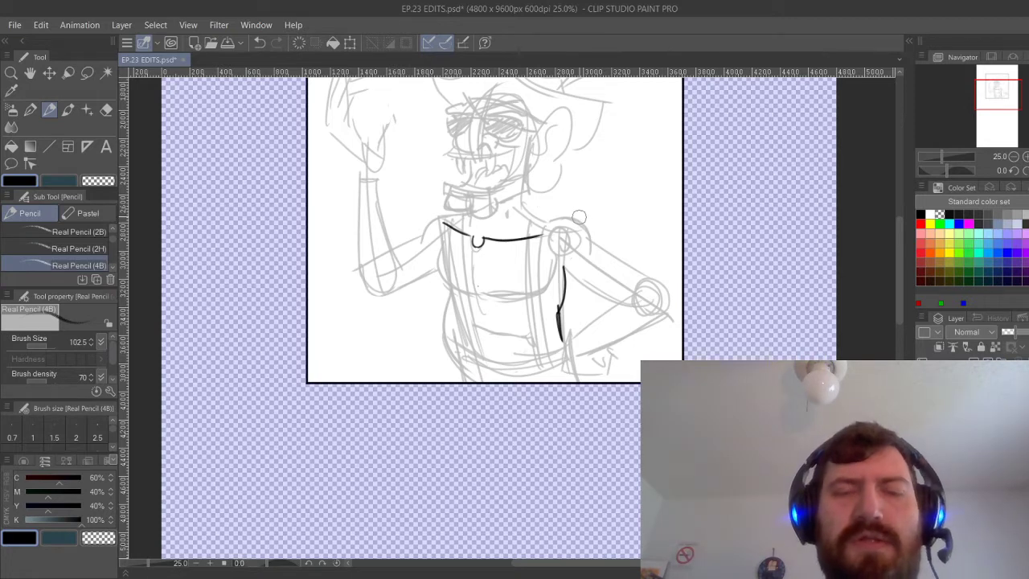
Erase the old suspender straps and stomach lines from the faded sketch of the torso.
key("e")
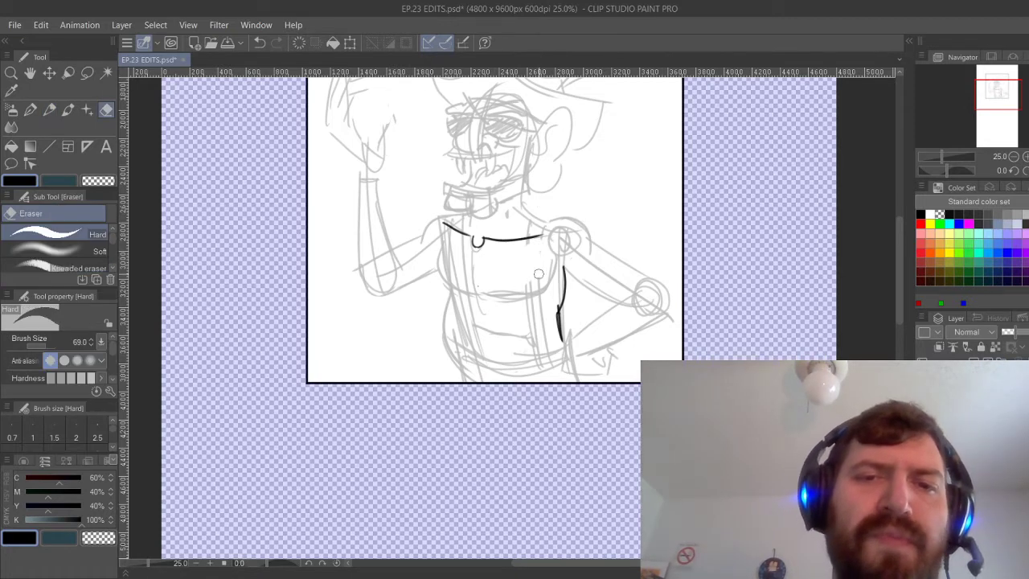
mouse_move(542, 341)
left_mouse_down()
mouse_move(466, 315)
mouse_move(473, 342)
left_mouse_up()
mouse_move(465, 258)
left_mouse_down()
mouse_move(455, 274)
mouse_move(445, 267)
left_mouse_up()
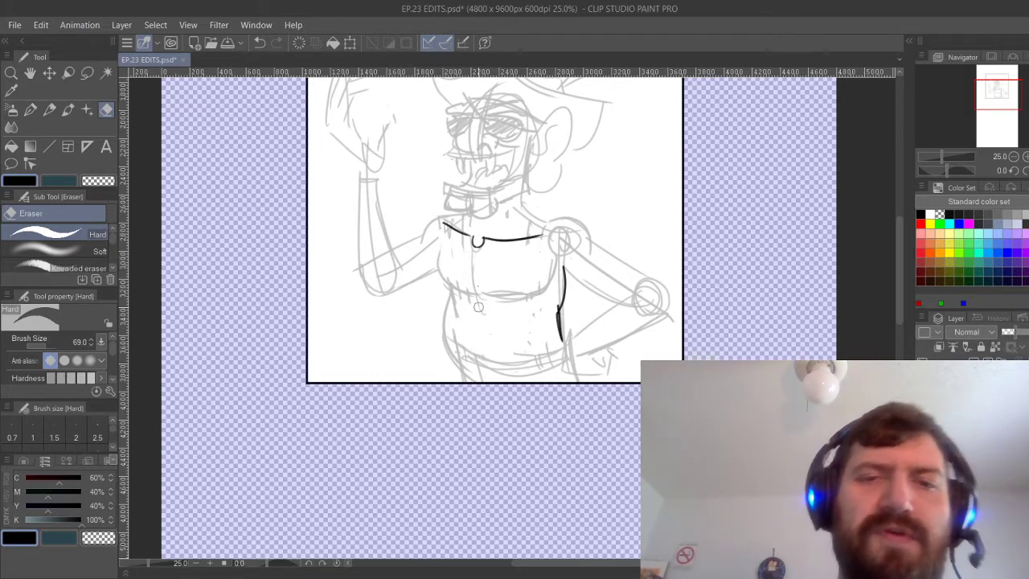
Sketch a curved waistband line across the belly and two repositioned suspender straps with round clips in the faded sketch.
left_click(50, 110)
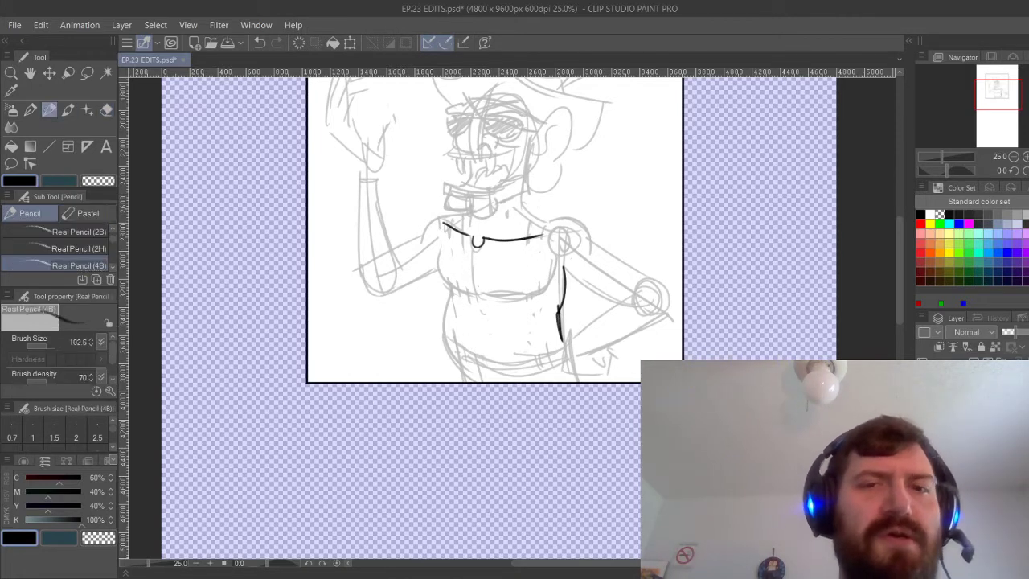
mouse_move(444, 337)
left_mouse_down()
mouse_move(577, 331)
mouse_move(513, 355)
left_mouse_up()
key("ctrl+z")
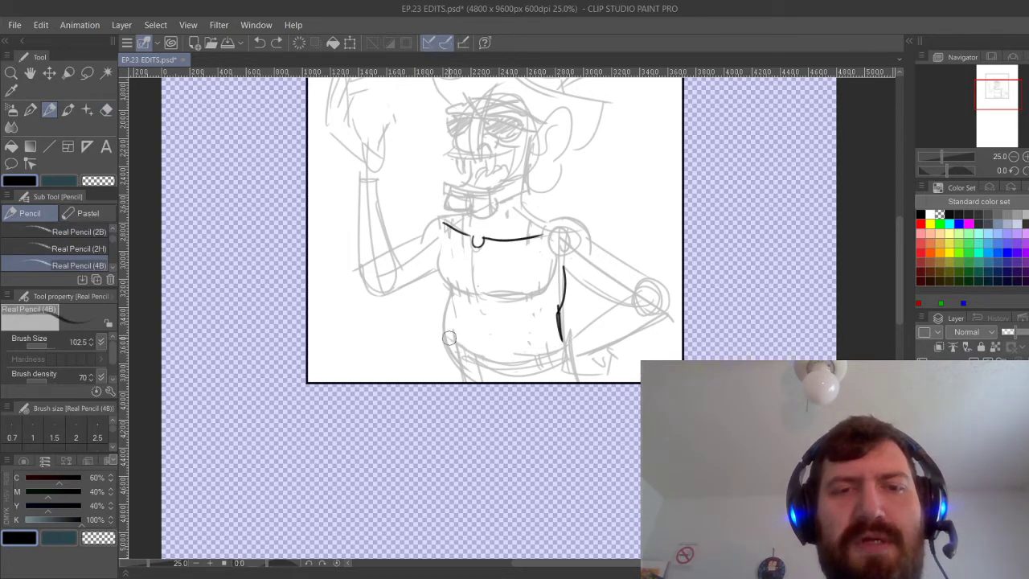
left_click_drag(442, 333, 558, 339)
key("ctrl+z")
left_click_drag(438, 339, 561, 342)
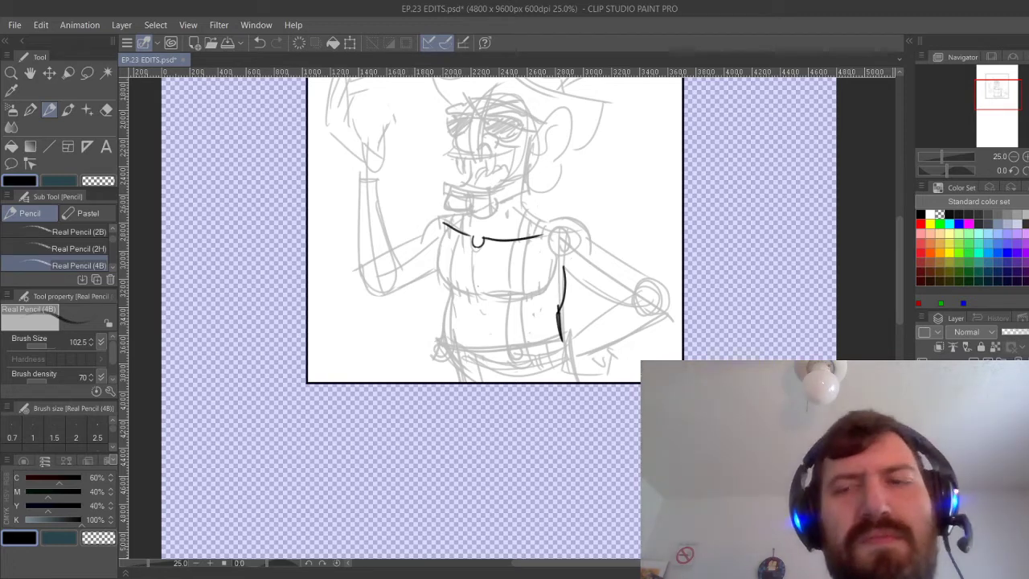
Tilt the canvas and draw the dark outline of the ear with its large rounded lobe and a small curl beneath.
key("^")
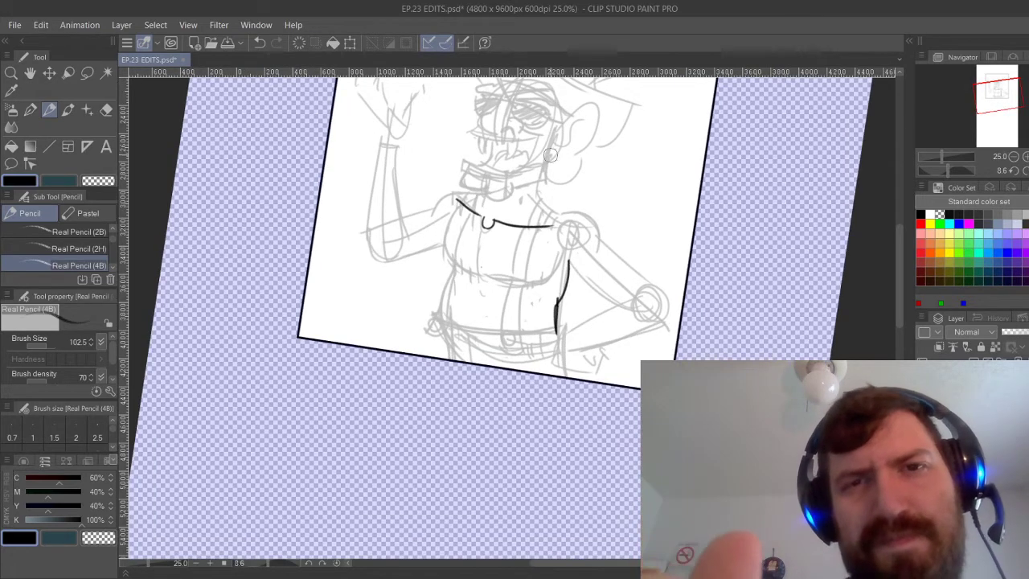
left_click_drag(514, 257, 540, 315)
key("minus")
key("minus")
key("minus")
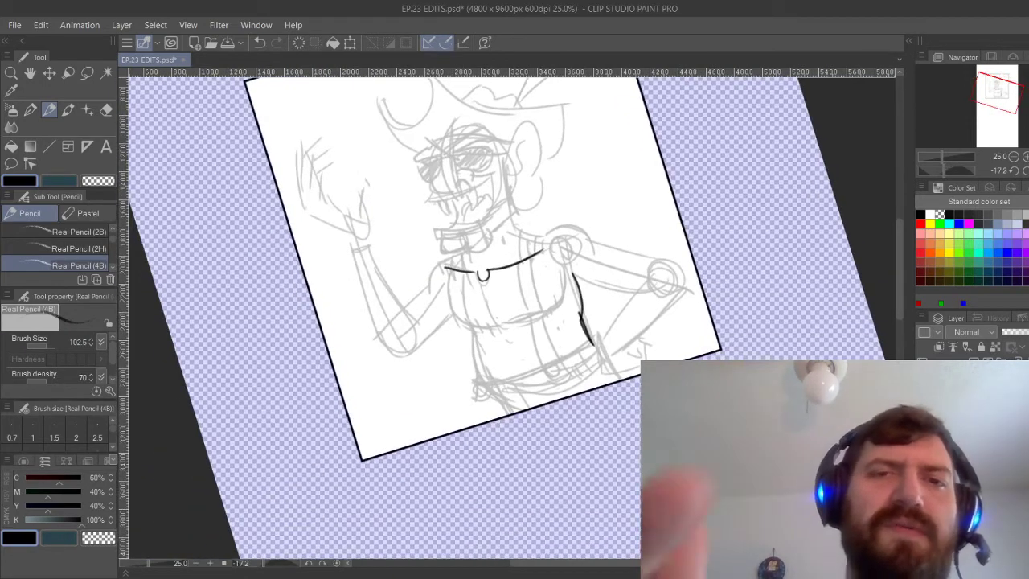
mouse_move(506, 161)
left_mouse_down()
mouse_move(534, 174)
mouse_move(514, 206)
mouse_move(542, 208)
mouse_move(531, 204)
mouse_move(540, 198)
mouse_move(531, 208)
mouse_move(539, 177)
mouse_move(531, 212)
left_mouse_up()
key("ctrl+z")
key("ctrl+z")
key("ctrl+z")
key("ctrl+z")
key("ctrl+z")
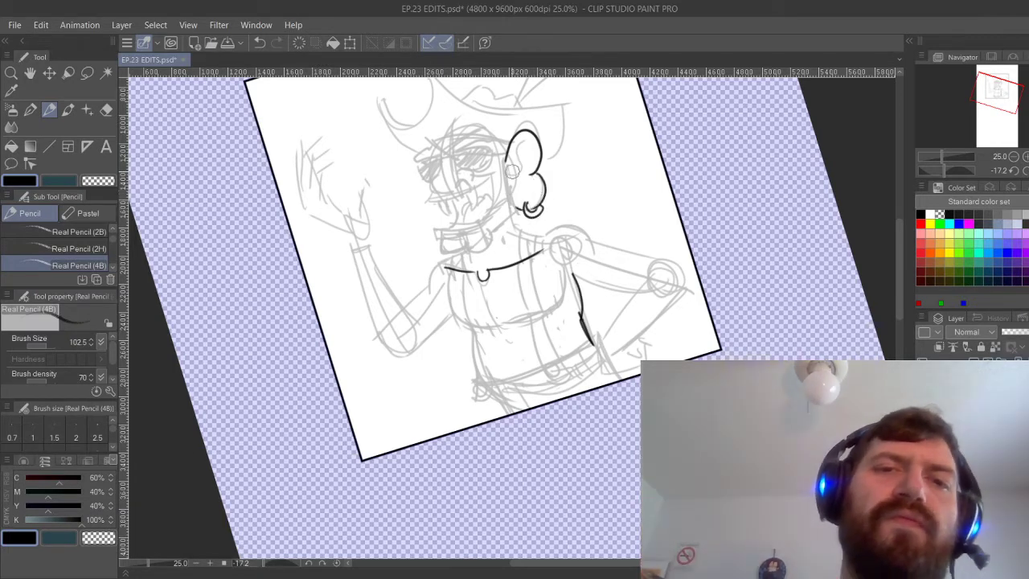
Draw the dark inner-ear line, the jawline down from the ear, and the rounded bumps of the chin.
mouse_move(524, 138)
left_mouse_down()
mouse_move(500, 190)
mouse_move(517, 210)
mouse_move(449, 253)
mouse_move(561, 248)
left_mouse_up()
key("ctrl+z")
key("ctrl+z")
key("ctrl+z")
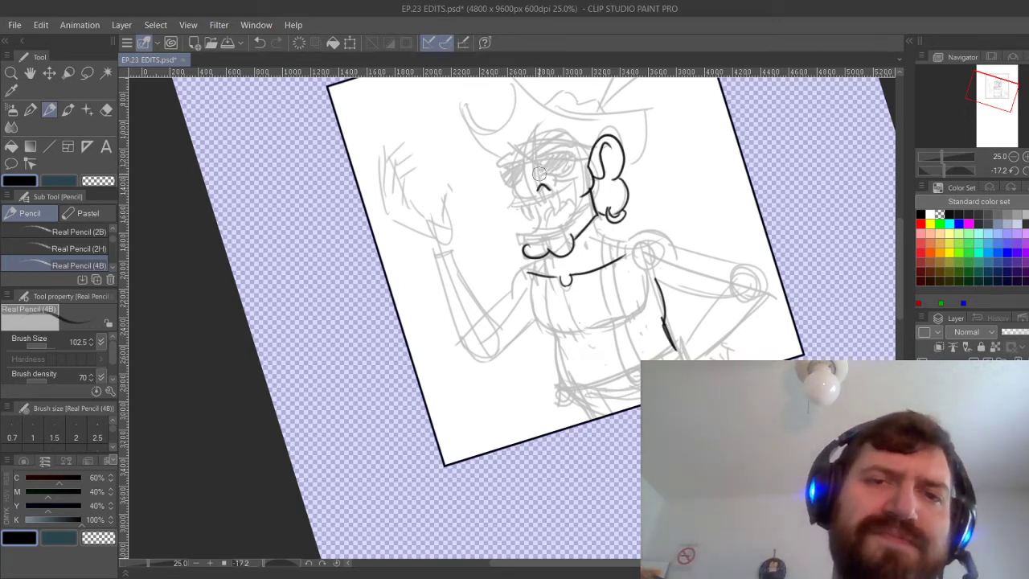
Draw the dark nose with a bulbous tip, a short bridge line and a curled nostril.
key("ctrl+z")
mouse_move(548, 175)
left_mouse_down()
mouse_move(551, 185)
mouse_move(517, 194)
left_mouse_up()
key("ctrl+z")
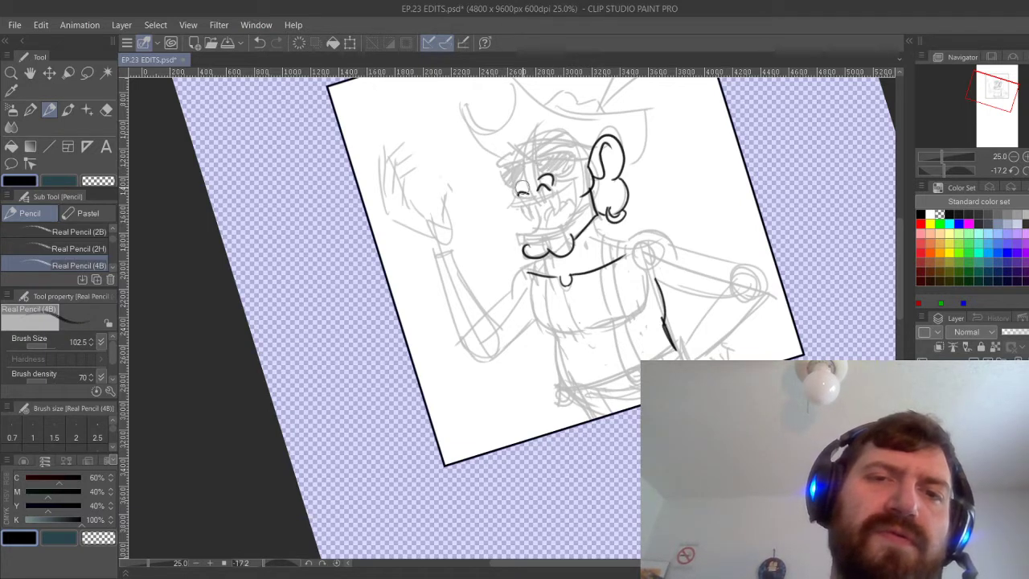
key("ctrl+z")
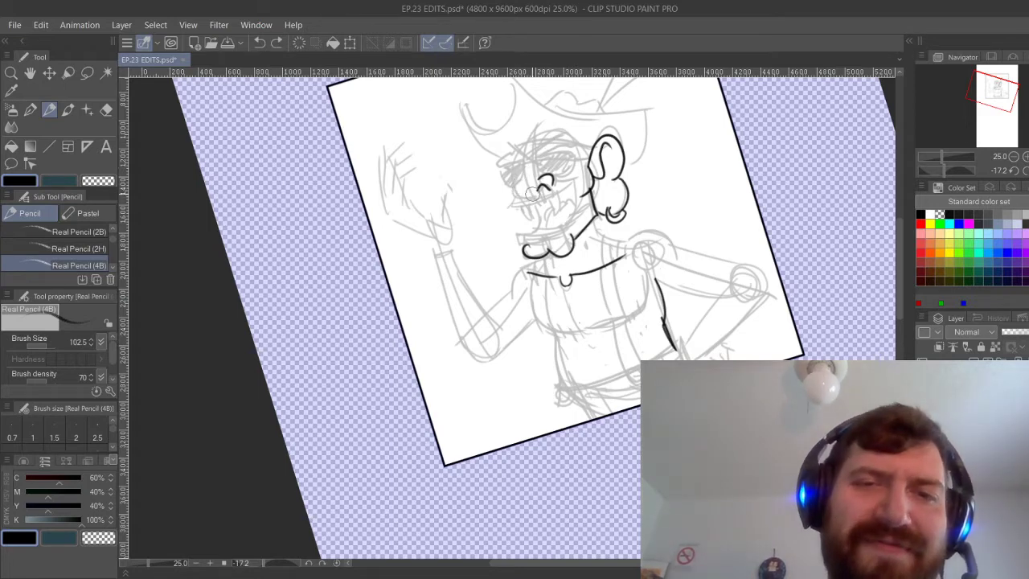
key("ctrl+z")
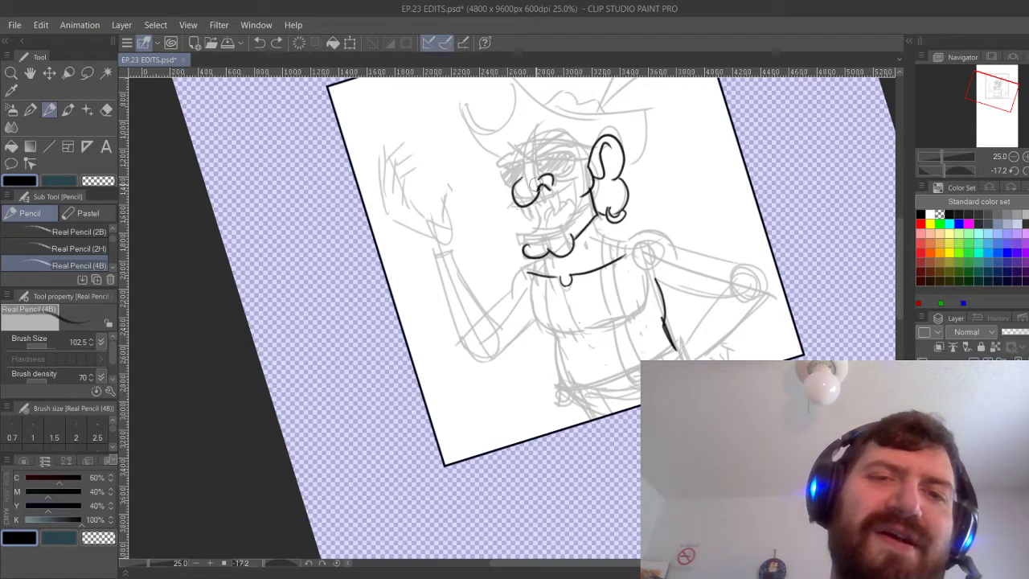
mouse_move(548, 165)
left_mouse_down()
mouse_move(519, 176)
mouse_move(513, 199)
left_mouse_up()
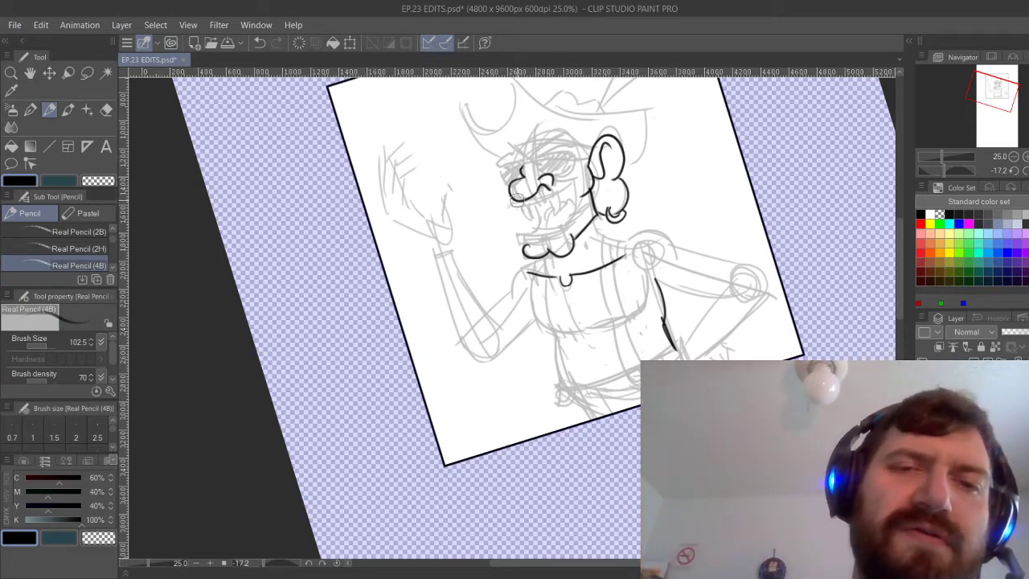
Draw the dark upper line of the grin from below the nose tip up to the cheek corner near the ear.
mouse_move(521, 201)
left_mouse_down()
mouse_move(512, 208)
mouse_move(536, 207)
mouse_move(579, 175)
left_mouse_up()
key("ctrl+z")
key("ctrl+z")
key("ctrl+z")
key("ctrl+z")
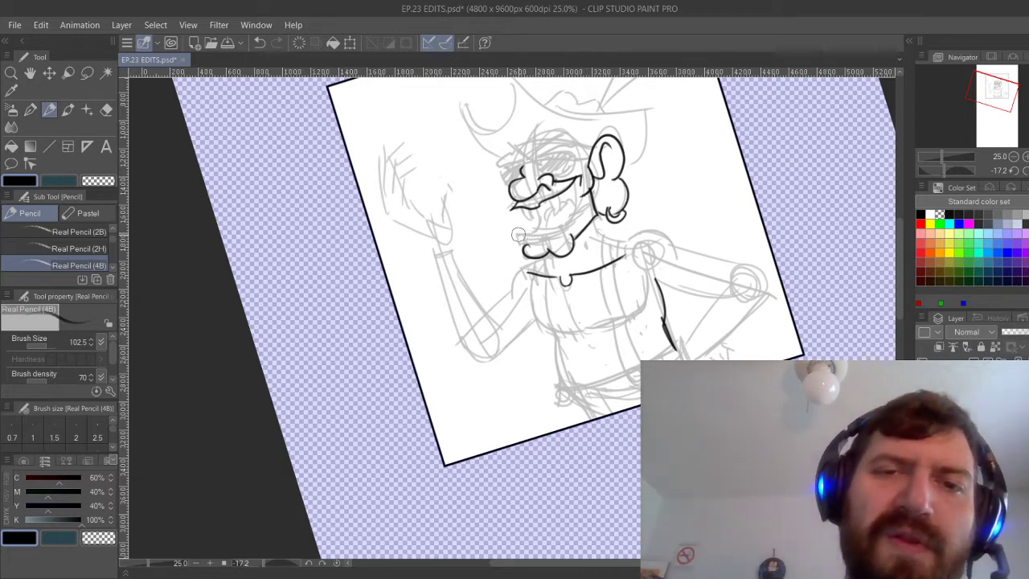
Draw the lower curve of the open grin and the thick lower lip above the chin in dark lines.
left_click_drag(518, 234, 568, 224)
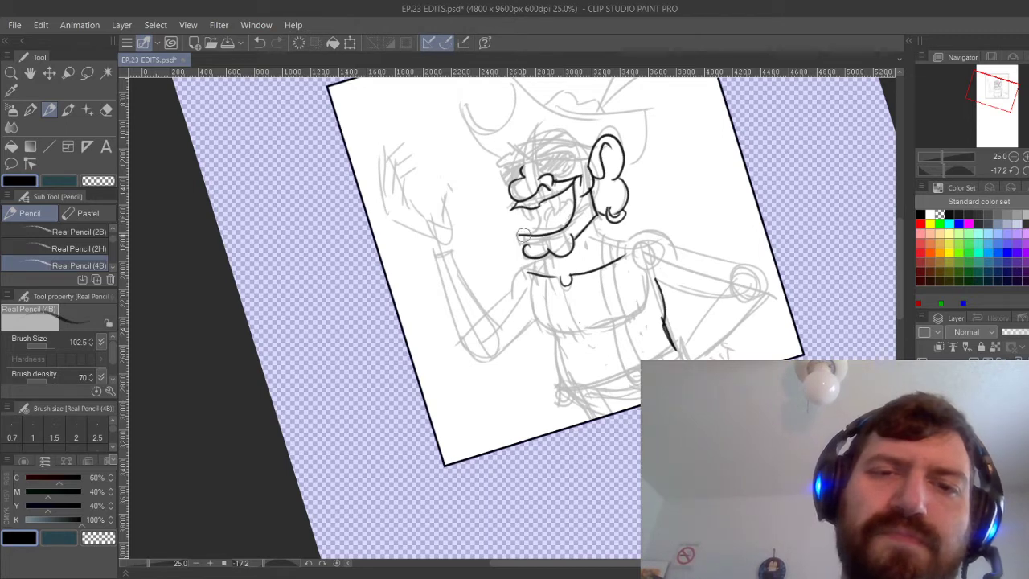
mouse_move(519, 238)
left_mouse_down()
mouse_move(574, 230)
mouse_move(535, 246)
mouse_move(550, 245)
mouse_move(583, 227)
left_mouse_up()
key("ctrl+z")
key("ctrl+z")
key("ctrl+z")
key("ctrl+z")
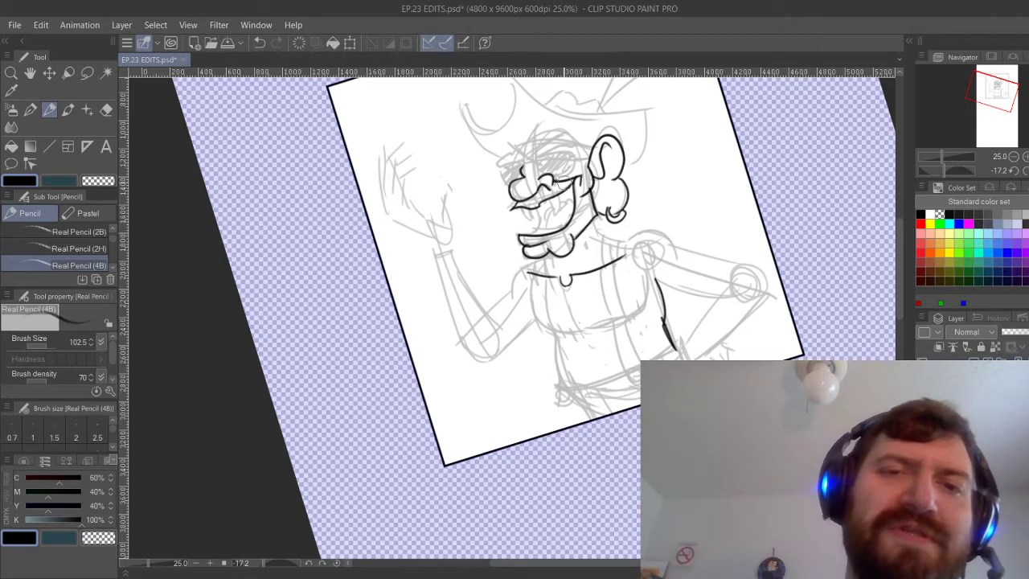
Draw the pointed teeth and the tongue inside the open mouth in dark lines.
left_click_drag(554, 197, 565, 205)
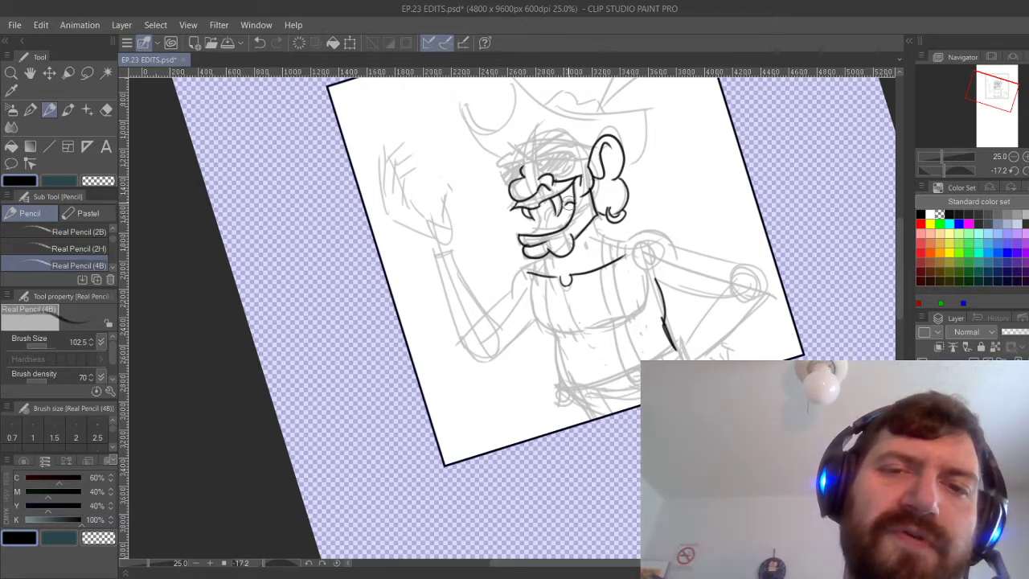
mouse_move(555, 207)
left_mouse_down()
mouse_move(552, 229)
mouse_move(534, 226)
left_mouse_up()
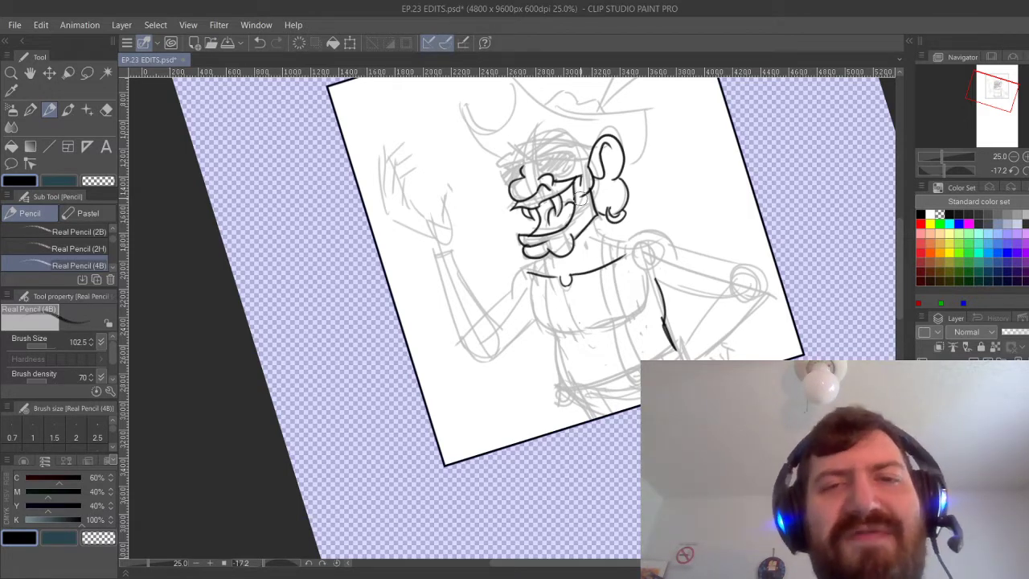
left_click_drag(581, 198, 528, 204)
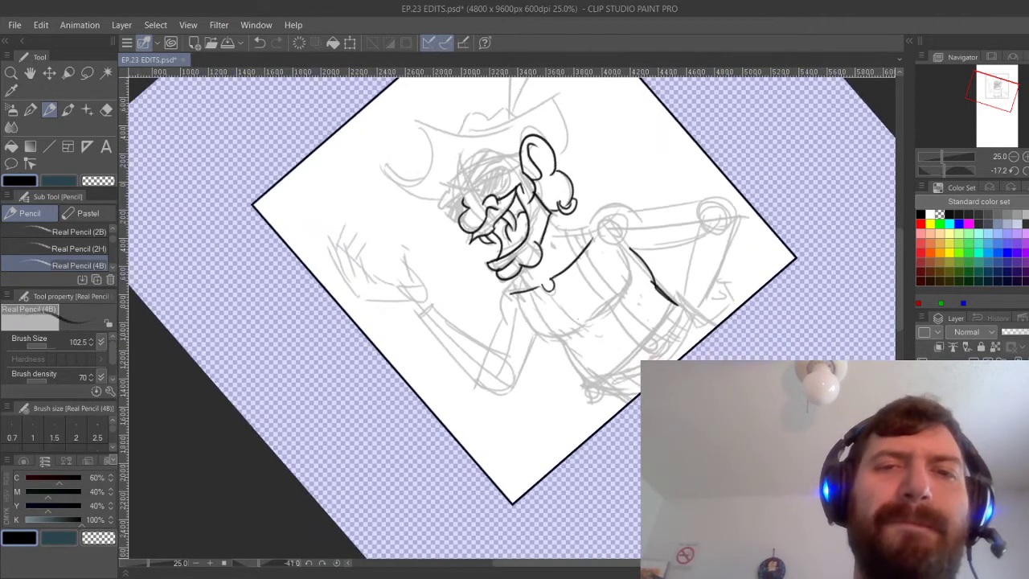
Draw the closed outline of the glasses lens nearest the ear and the upper edge of the far lens.
mouse_move(449, 192)
left_mouse_down()
mouse_move(490, 168)
mouse_move(493, 181)
mouse_move(461, 193)
left_mouse_up()
key("ctrl+z")
key("ctrl+z")
key("ctrl+z")
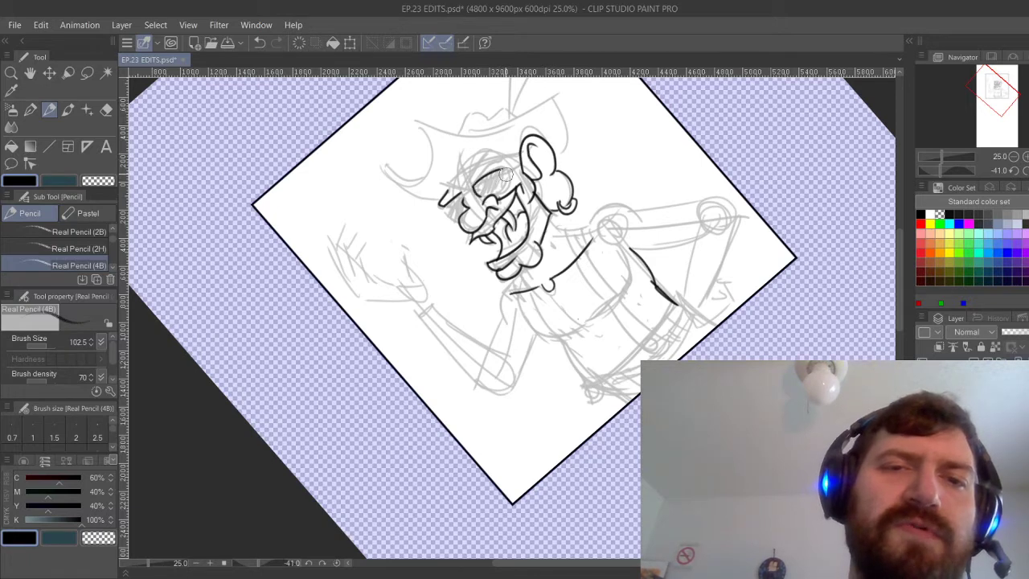
left_click_drag(504, 173, 497, 189)
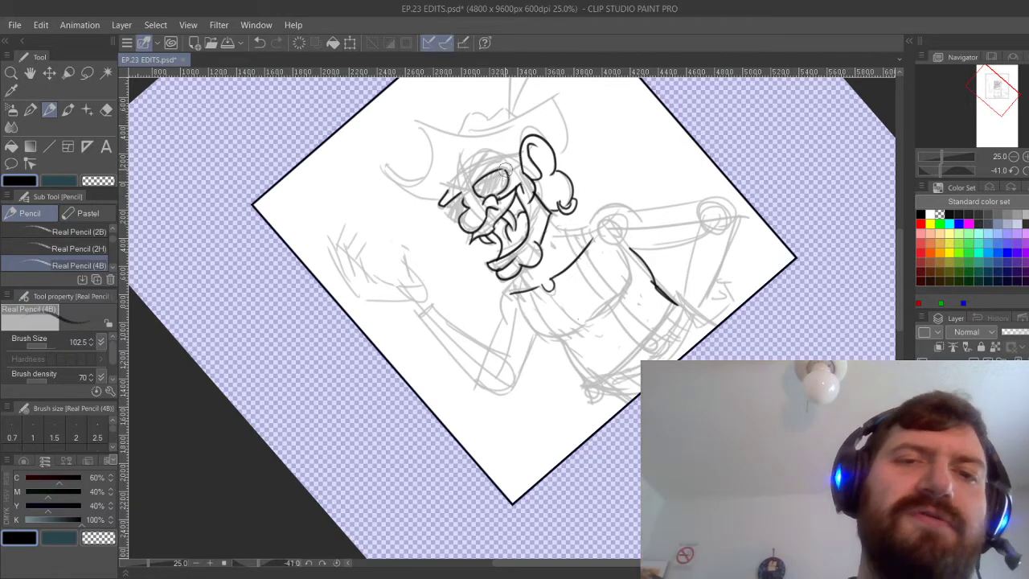
Draw the eyebrows above both glasses lenses in dark lines.
key("ctrl+@")
left_click_drag(523, 257, 489, 316)
mouse_move(491, 225)
left_mouse_down()
mouse_move(563, 173)
mouse_move(574, 190)
left_mouse_up()
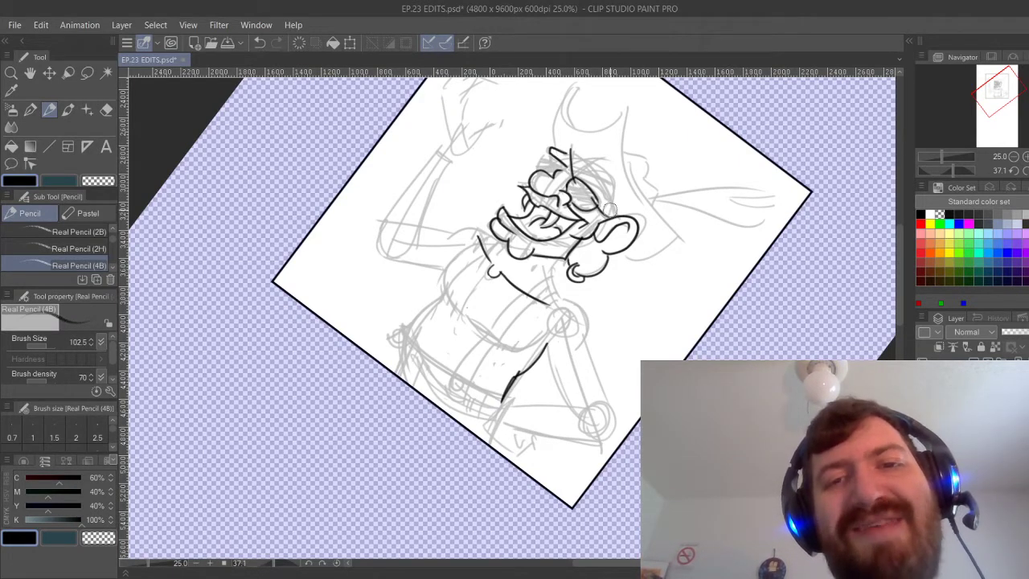
left_click_drag(610, 210, 492, 182)
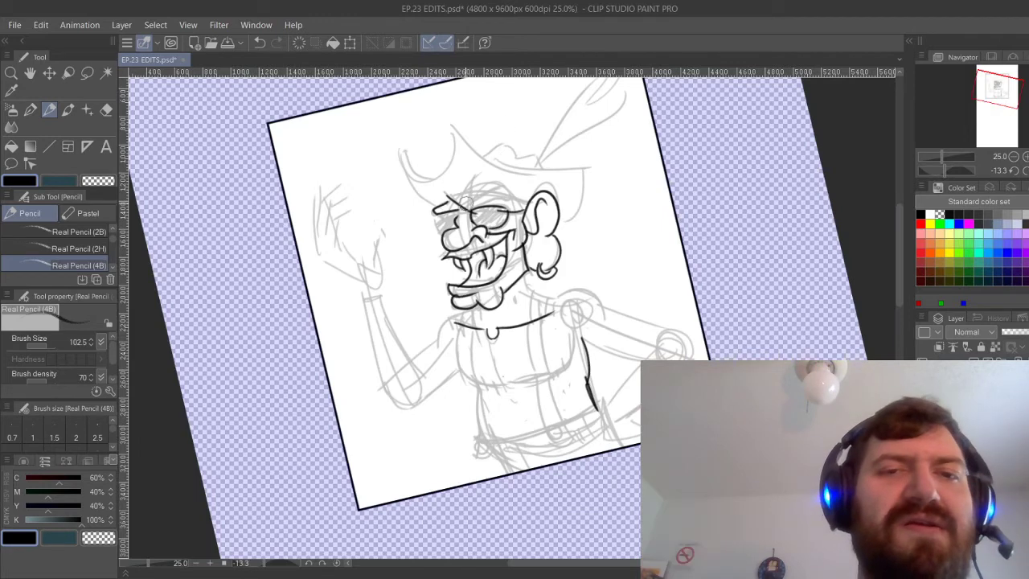
mouse_move(436, 215)
left_mouse_down()
mouse_move(463, 212)
mouse_move(446, 236)
mouse_move(477, 197)
mouse_move(502, 190)
left_mouse_up()
key("ctrl+z")
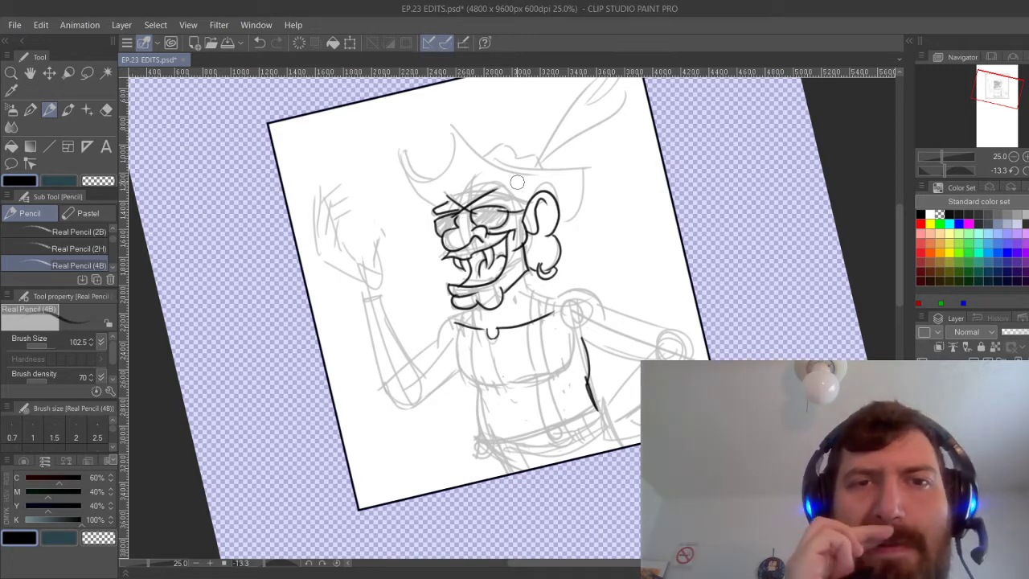
Draw the hat in dark lines: the edge across the forehead, the curled front, pointed peak, back brim and small scalloped bump.
left_click_drag(516, 182, 503, 211)
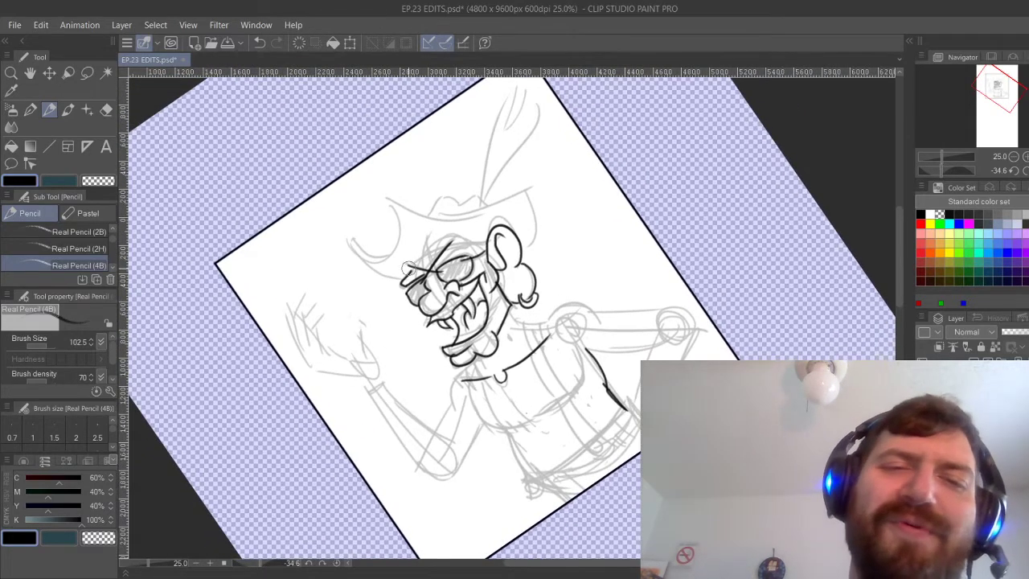
mouse_move(407, 270)
left_mouse_down()
mouse_move(485, 241)
mouse_move(499, 267)
left_mouse_up()
key("ctrl+@")
mouse_move(422, 176)
left_mouse_down()
mouse_move(441, 213)
mouse_move(480, 172)
mouse_move(430, 232)
mouse_move(440, 234)
left_mouse_up()
key("ctrl+z")
mouse_move(420, 173)
left_mouse_down()
mouse_move(455, 201)
mouse_move(599, 217)
left_mouse_up()
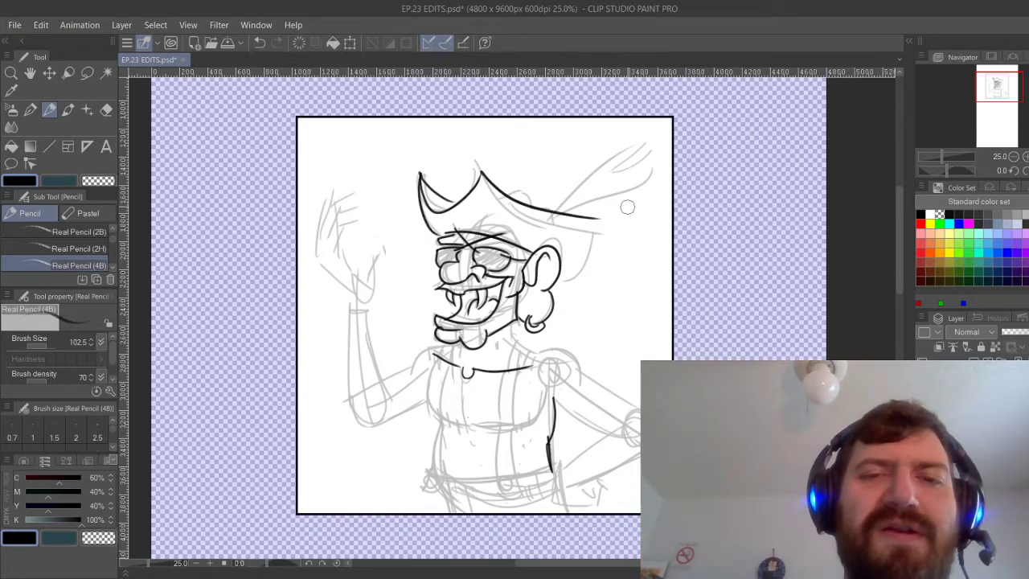
key("ctrl+z")
mouse_move(481, 172)
left_mouse_down()
mouse_move(598, 231)
mouse_move(577, 277)
mouse_move(556, 283)
mouse_move(594, 265)
left_mouse_up()
key("ctrl+z")
mouse_move(497, 201)
left_mouse_down()
mouse_move(514, 191)
mouse_move(554, 220)
mouse_move(653, 146)
mouse_move(613, 185)
left_mouse_up()
mouse_move(658, 159)
left_mouse_down()
mouse_move(548, 216)
mouse_move(632, 201)
left_mouse_up()
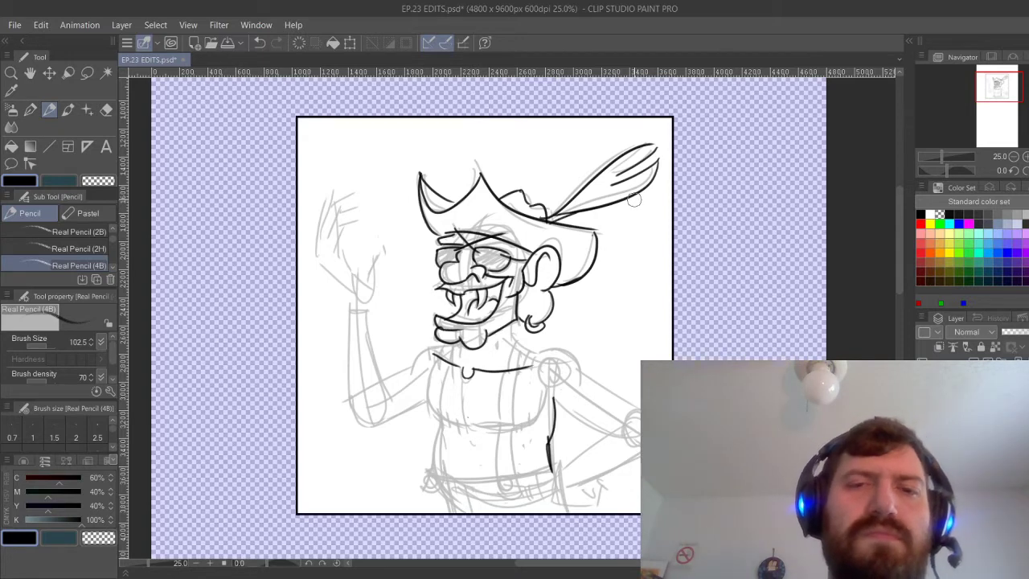
key("ctrl+z")
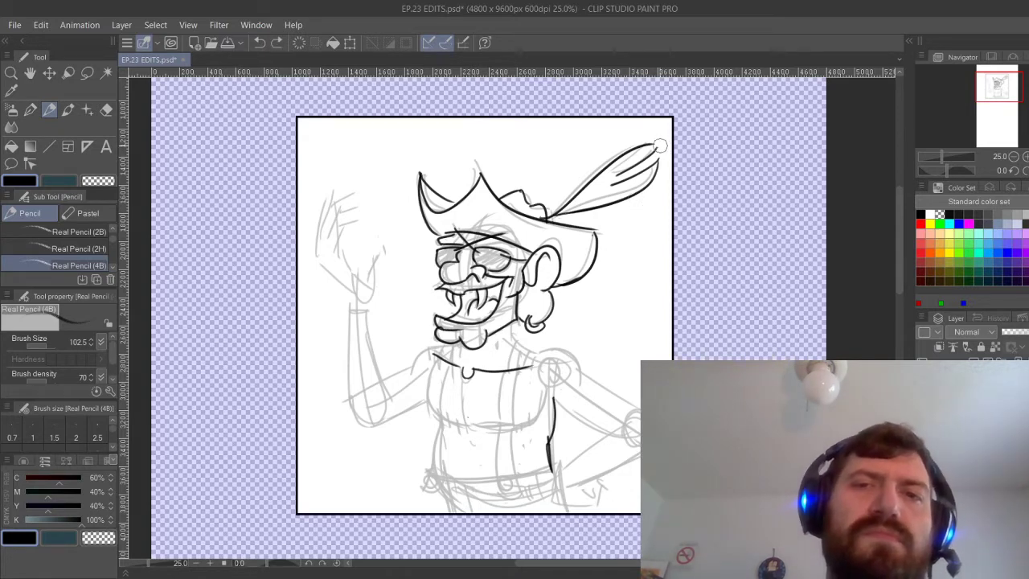
mouse_move(662, 143)
left_mouse_down()
mouse_move(658, 173)
mouse_move(639, 187)
left_mouse_up()
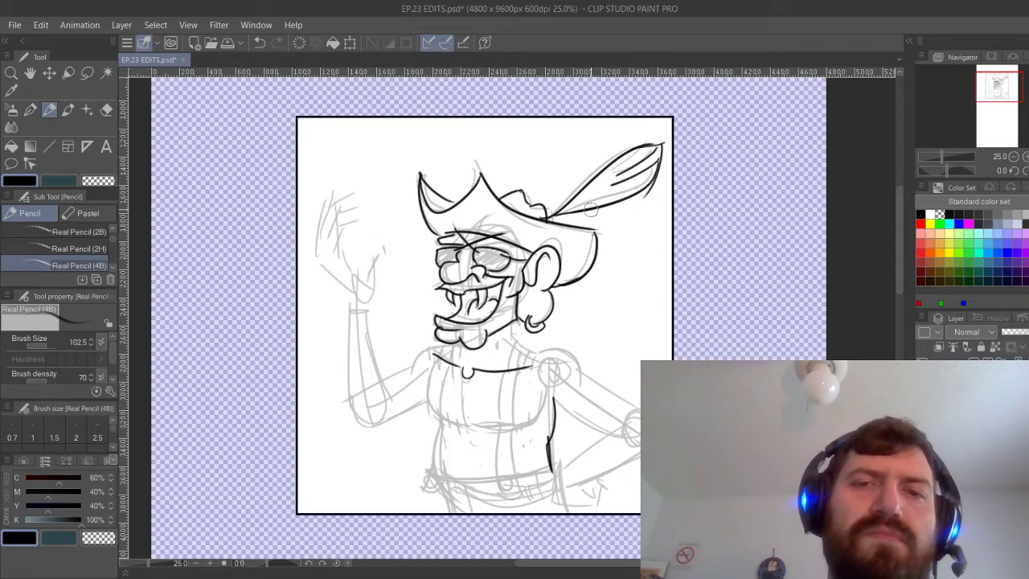
left_click_drag(553, 219, 594, 209)
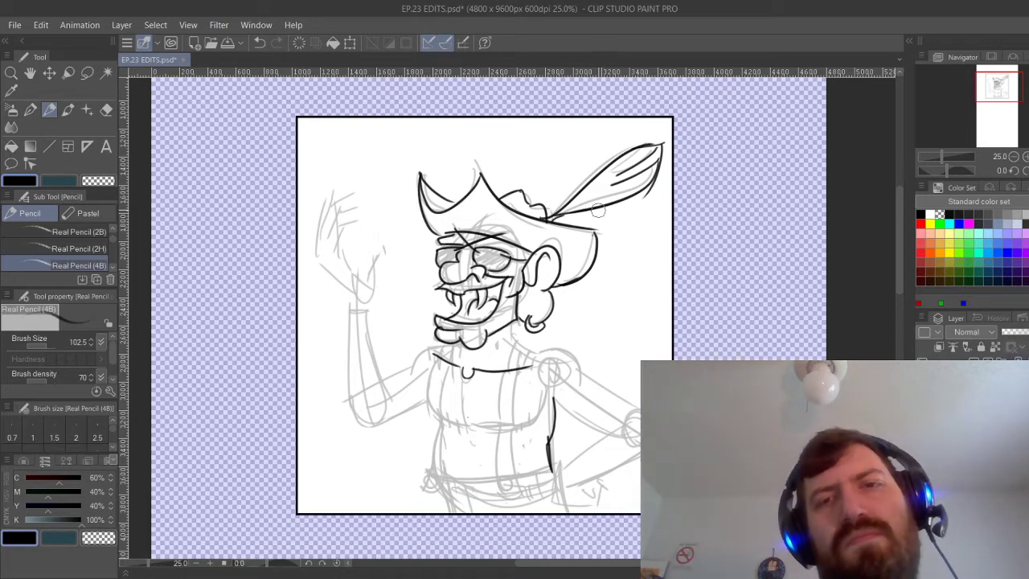
key("ctrl+z")
key("ctrl+z")
key("ctrl+z")
key("ctrl+z")
key("ctrl+z")
key("ctrl+z")
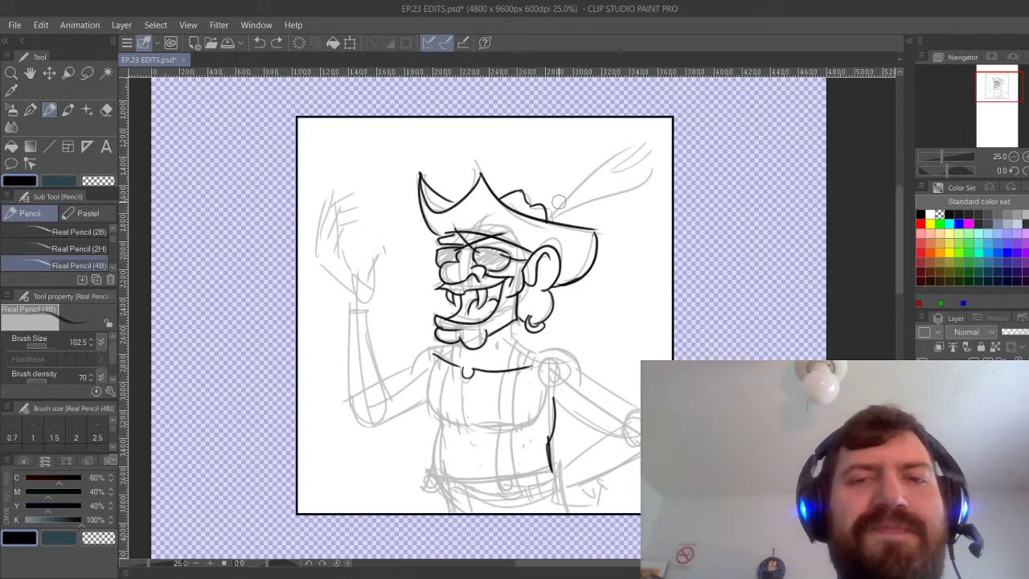
mouse_move(547, 218)
left_mouse_down()
mouse_move(627, 172)
mouse_move(649, 171)
mouse_move(576, 201)
mouse_move(583, 214)
mouse_move(615, 203)
mouse_move(556, 232)
left_mouse_up()
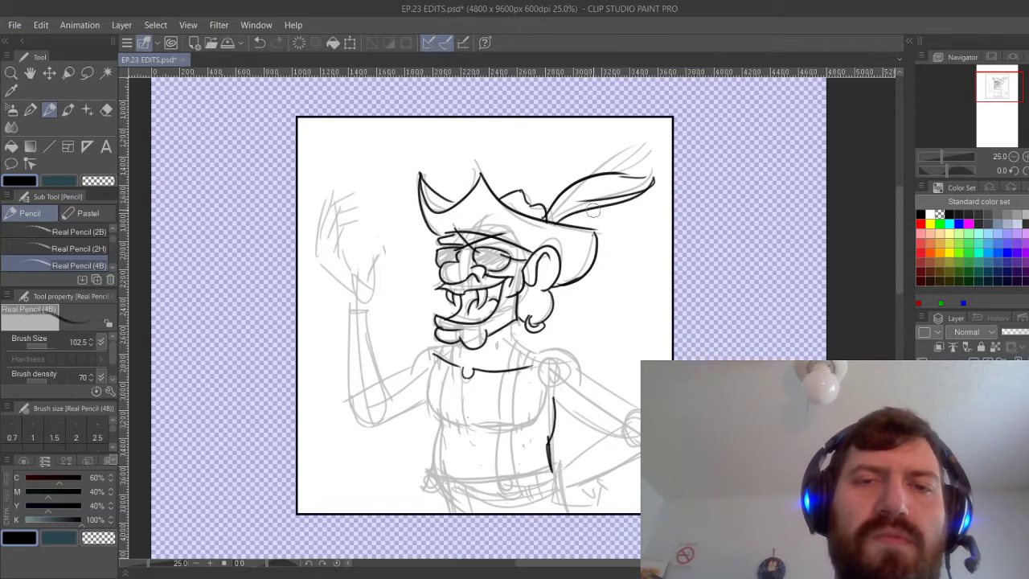
mouse_move(624, 179)
left_mouse_down()
mouse_move(667, 175)
mouse_move(645, 171)
mouse_move(618, 208)
mouse_move(664, 193)
mouse_move(644, 196)
mouse_move(610, 152)
mouse_move(677, 139)
mouse_move(551, 218)
left_mouse_up()
key("ctrl+z")
key("ctrl+z")
key("ctrl+z")
key("ctrl+z")
key("ctrl+z")
Draw the pointed hat feather with its inner vein lines in dark strokes over the faded feather sketch.
left_click_drag(654, 143, 602, 189)
left_click_drag(648, 148, 600, 176)
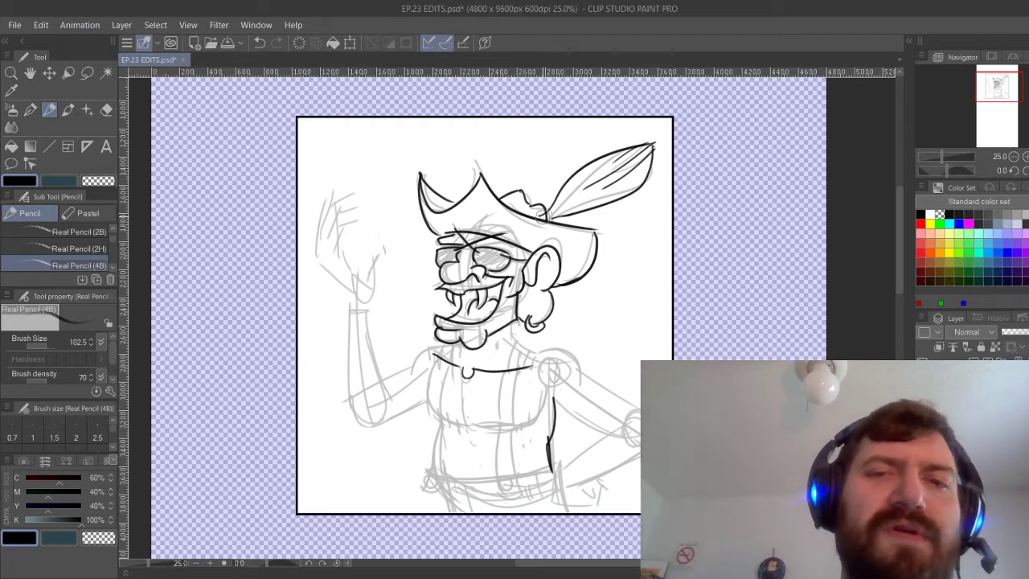
mouse_move(541, 219)
left_mouse_down()
mouse_move(646, 155)
mouse_move(705, 140)
left_mouse_up()
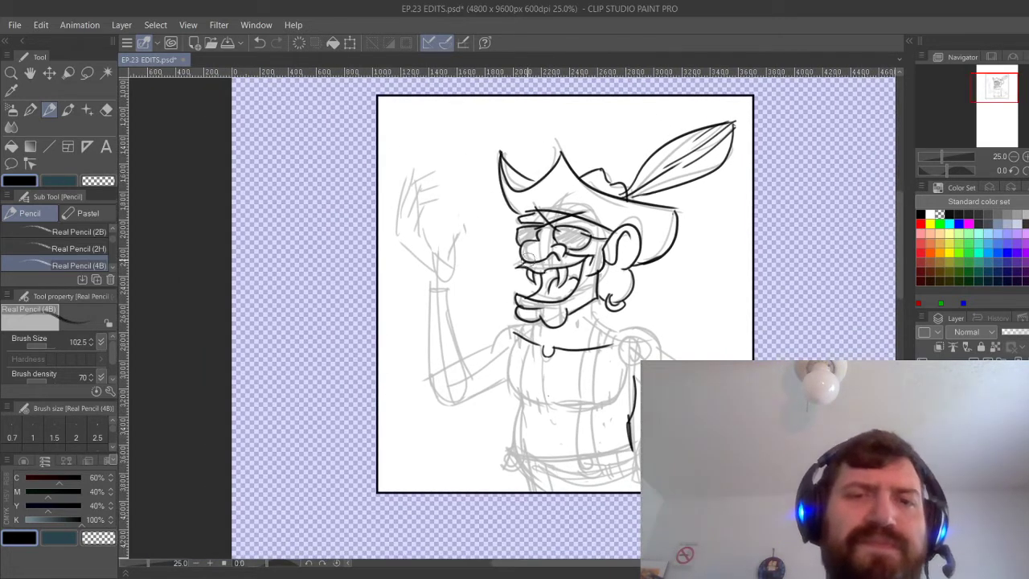
mouse_move(520, 268)
left_mouse_down()
mouse_move(538, 294)
mouse_move(528, 263)
mouse_move(533, 287)
mouse_move(546, 286)
left_mouse_up()
key("ctrl+z")
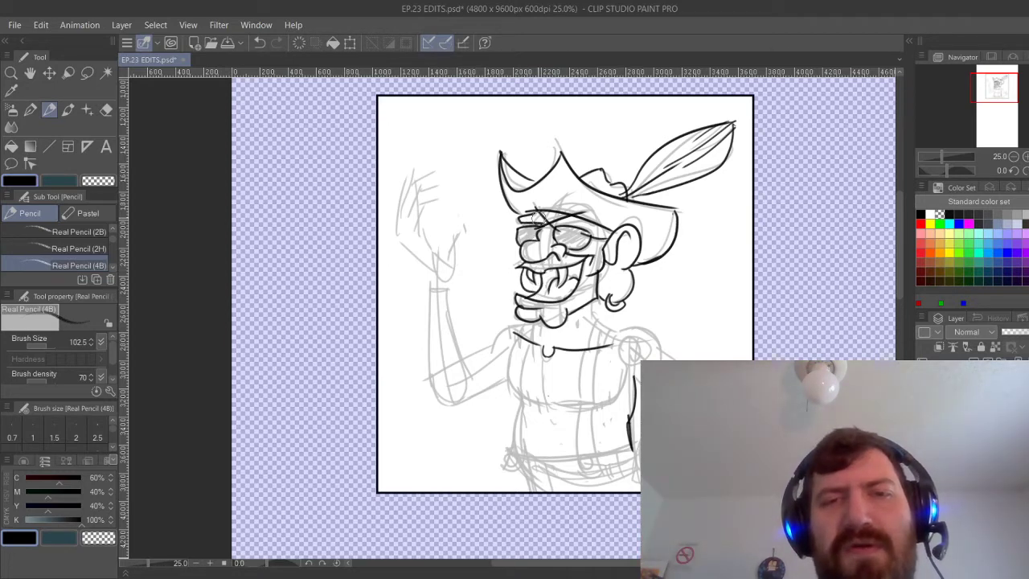
key("ctrl+z")
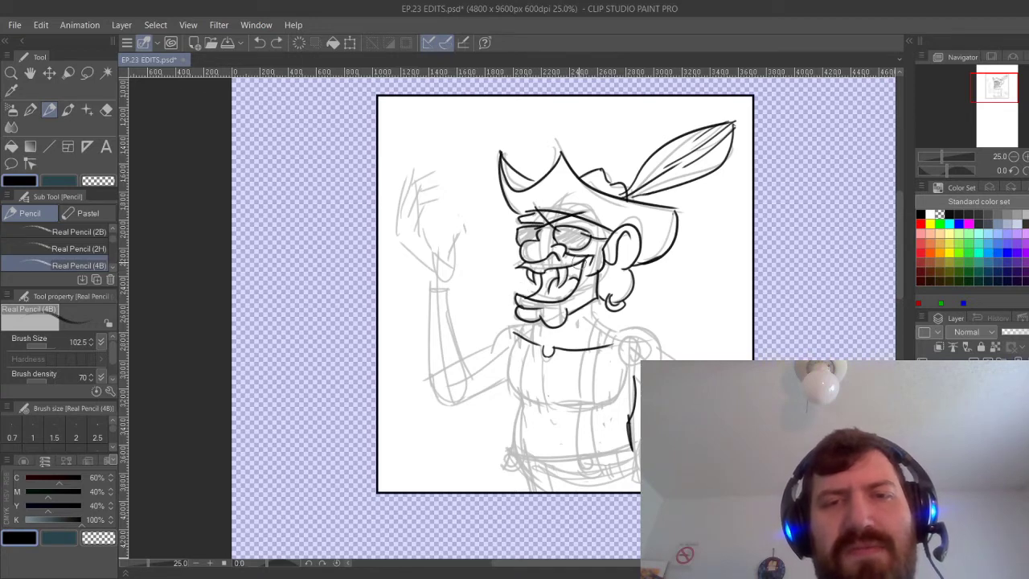
left_click_drag(523, 269, 535, 289)
key("ctrl+z")
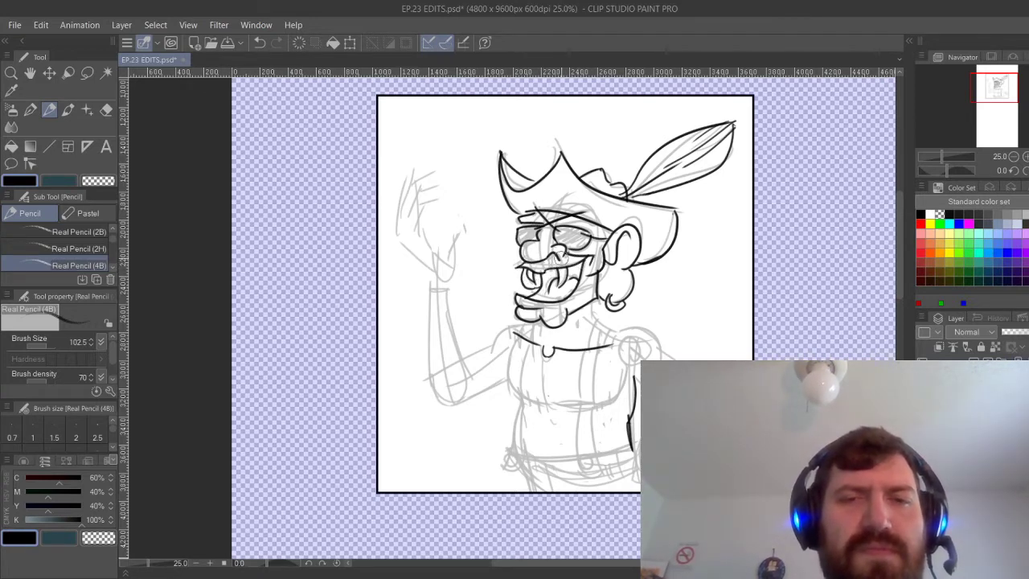
left_click_drag(554, 281, 548, 299)
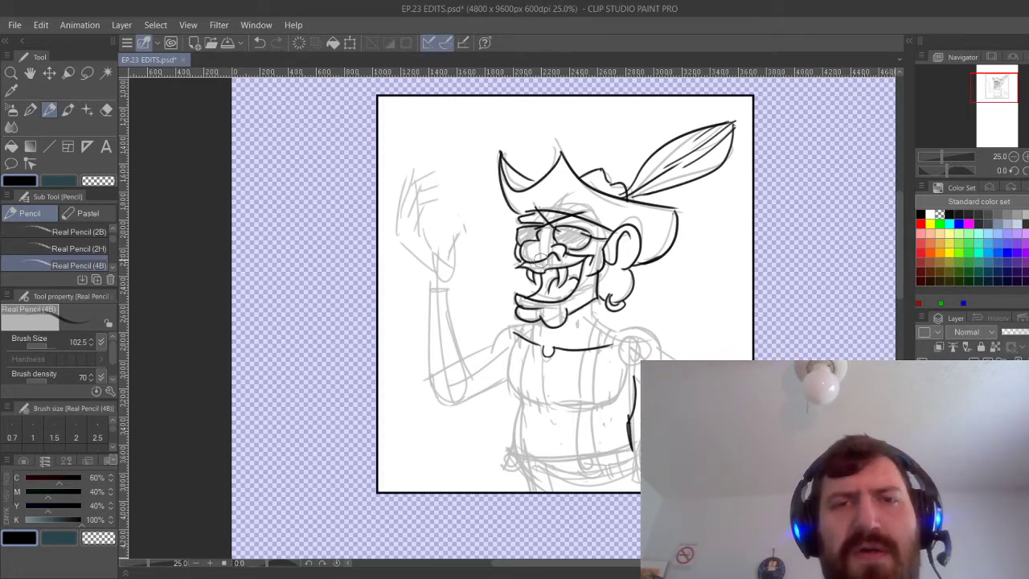
Draw the back of the neck below the ear and the rounded shoulder of the raised arm in dark lines.
left_click_drag(541, 221, 533, 126)
mouse_move(590, 190)
left_mouse_down()
mouse_move(610, 221)
mouse_move(623, 198)
mouse_move(590, 190)
mouse_move(617, 236)
left_mouse_up()
key("ctrl+z")
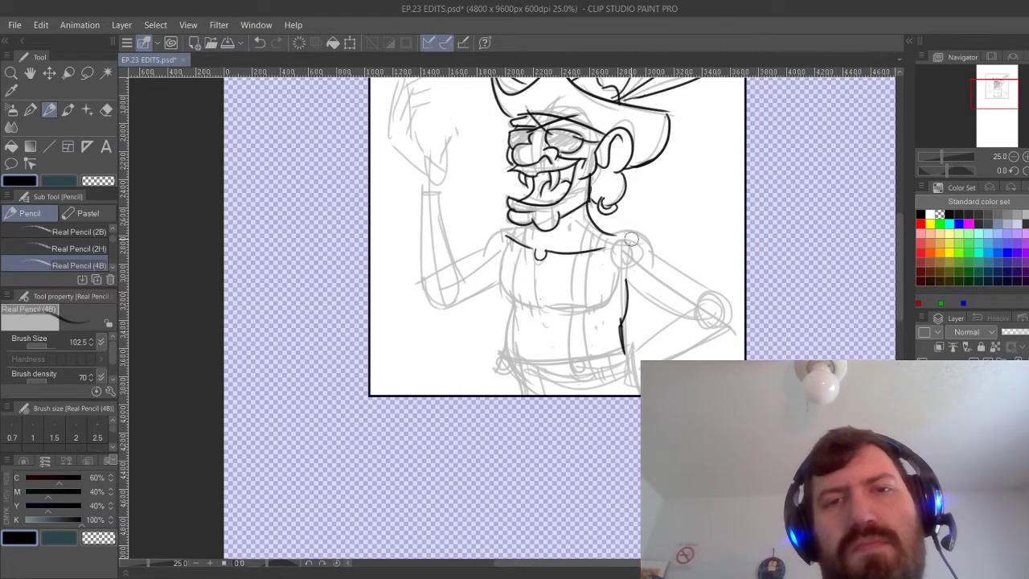
mouse_move(525, 227)
left_mouse_down()
mouse_move(493, 267)
mouse_move(480, 251)
mouse_move(528, 231)
left_mouse_up()
key("ctrl+z")
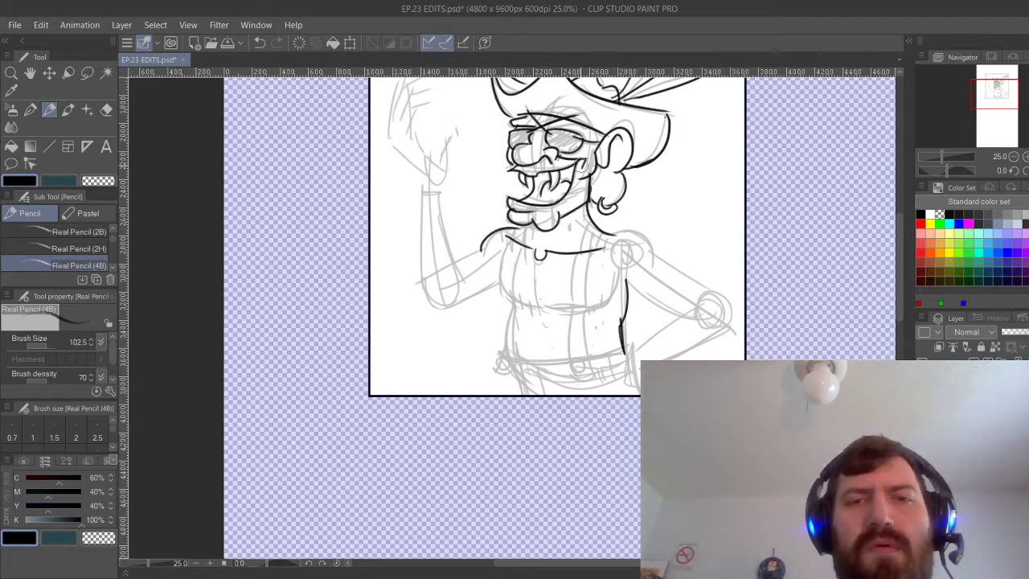
Draw both edges of the raised arm in dark lines from the wrist around the elbow to the shoulder and armpit.
left_click_drag(435, 200, 459, 269)
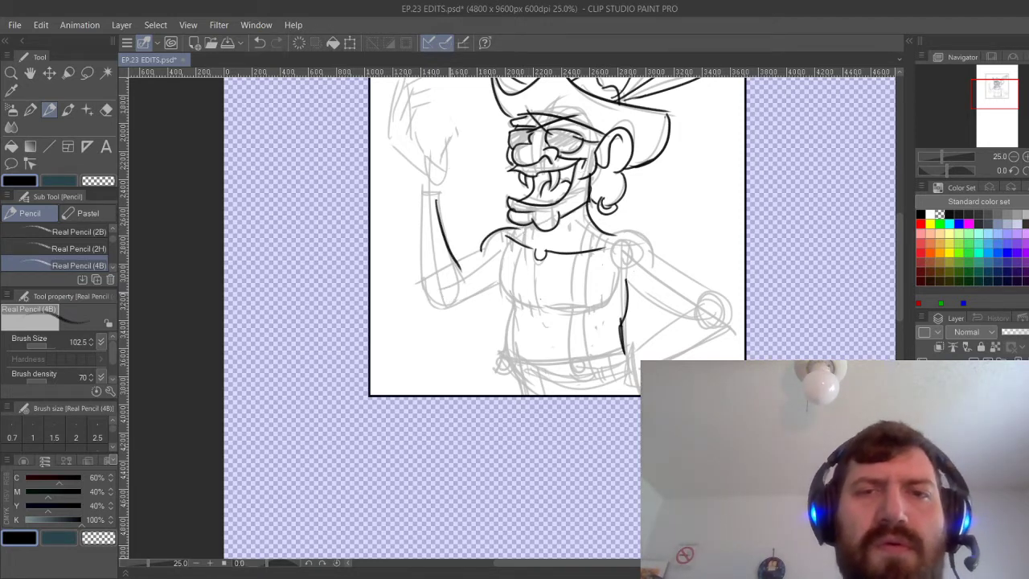
key("ctrl+z")
left_click_drag(437, 196, 464, 291)
key("ctrl+z")
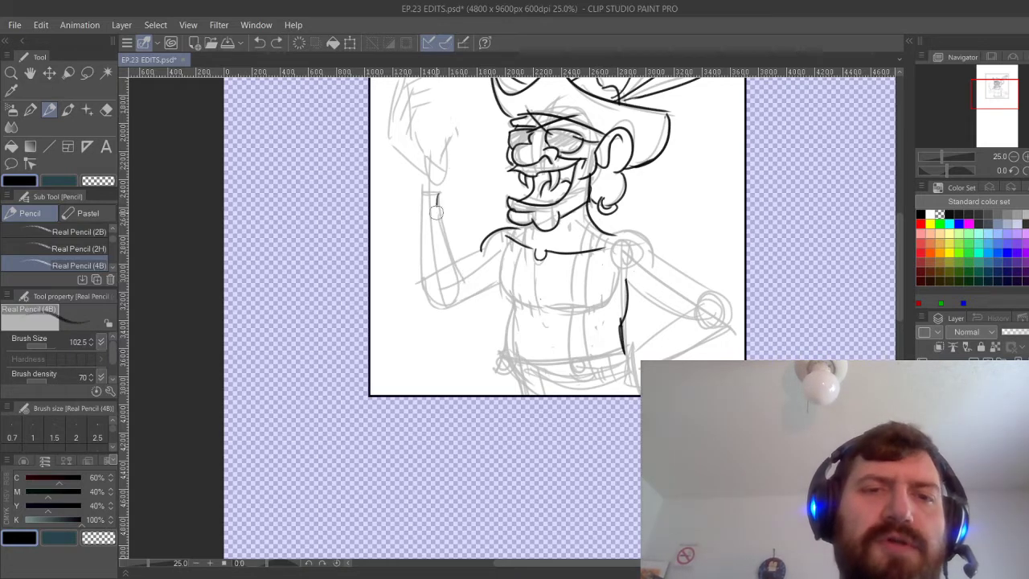
mouse_move(436, 211)
left_mouse_down()
mouse_move(446, 285)
mouse_move(417, 256)
mouse_move(434, 310)
left_mouse_up()
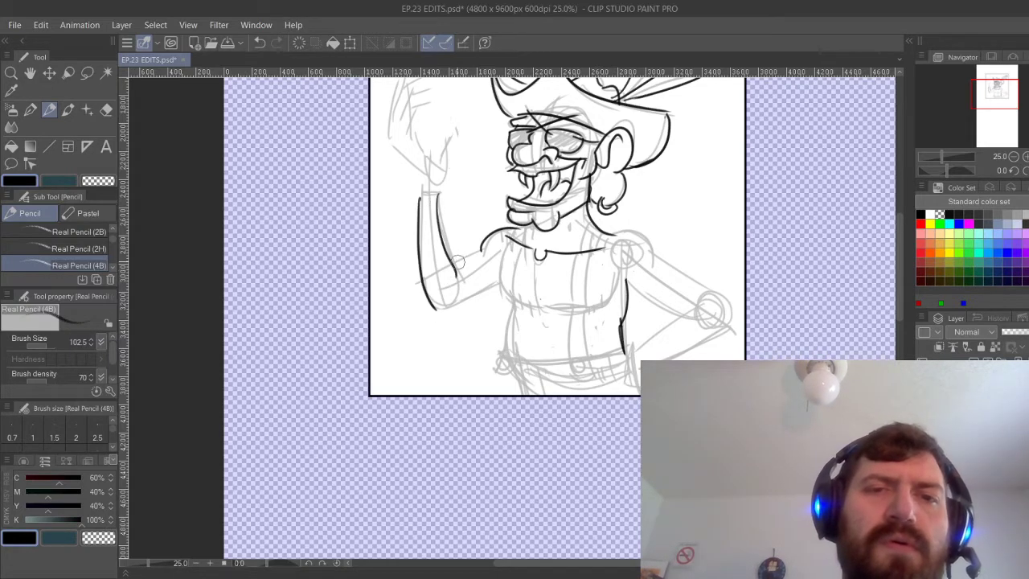
left_click_drag(452, 274, 484, 249)
left_click_drag(435, 311, 505, 282)
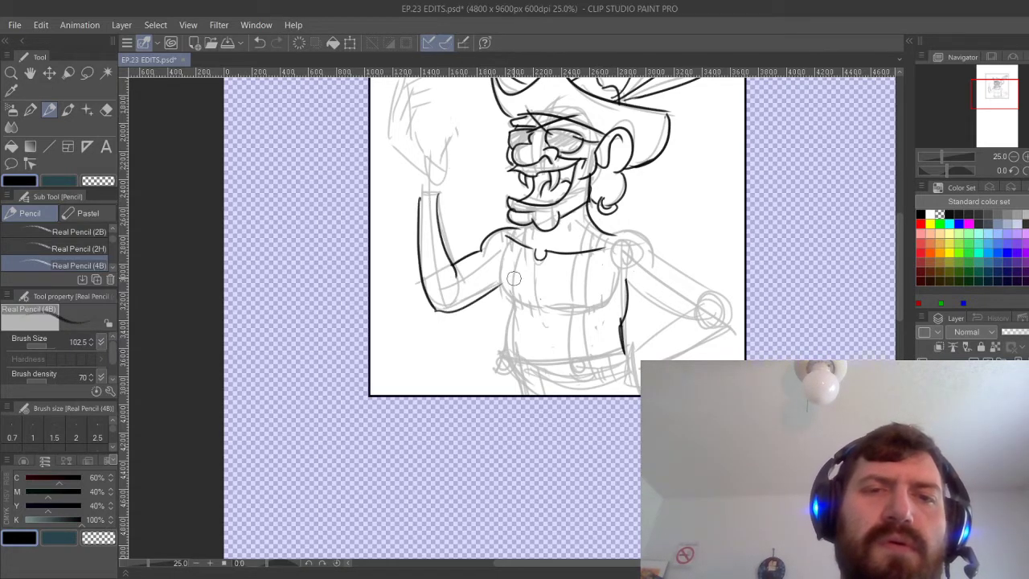
Draw the side and curved lower edge of the chest in dark lines, reaching the far armpit.
left_click_drag(504, 243, 518, 309)
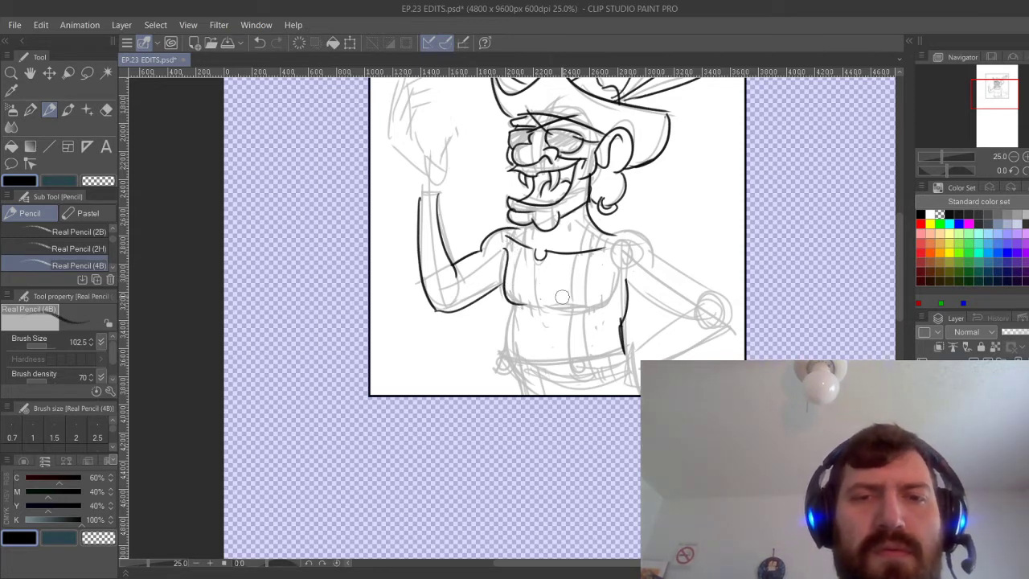
key("ctrl+z")
mouse_move(505, 239)
left_mouse_down()
mouse_move(532, 303)
mouse_move(592, 309)
mouse_move(618, 297)
left_mouse_up()
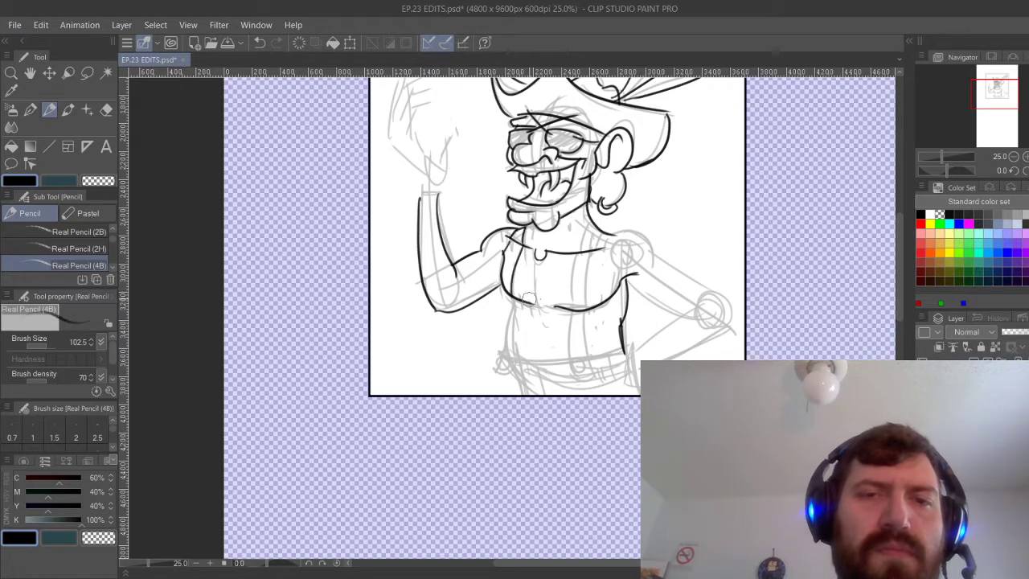
left_click_drag(505, 248, 507, 364)
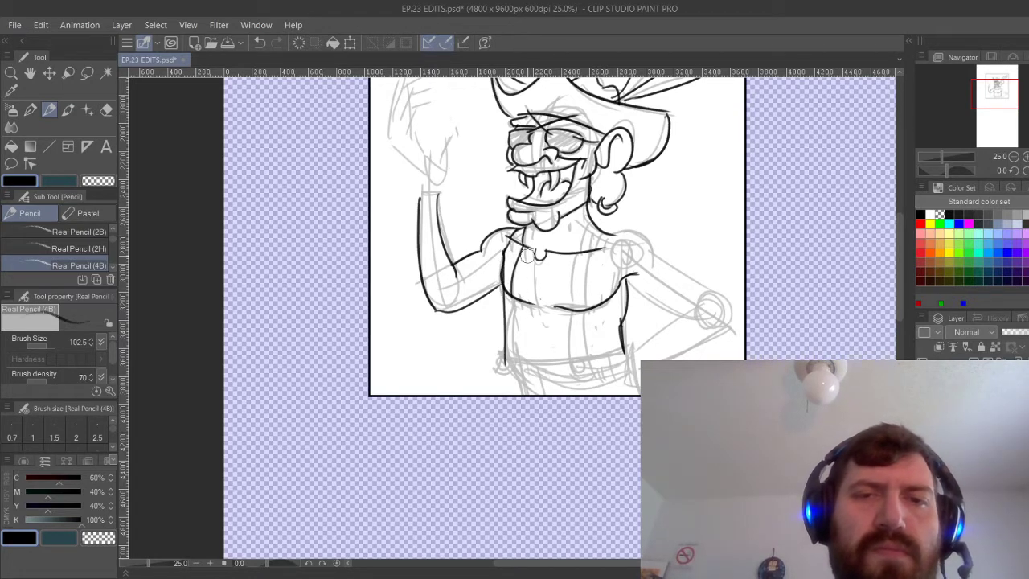
key("ctrl+z")
left_click_drag(506, 246, 509, 360)
left_click_drag(522, 247, 513, 341)
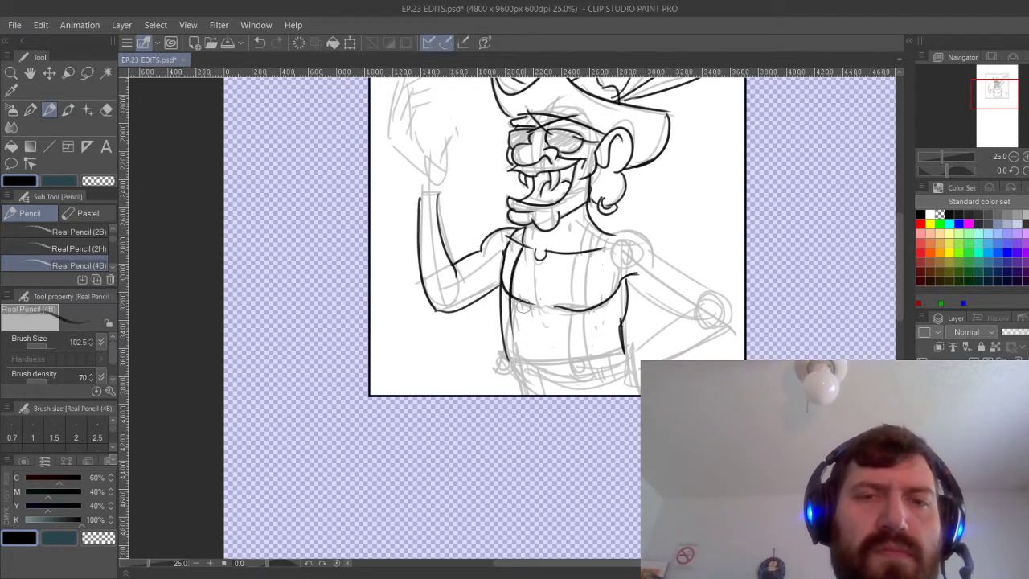
key("ctrl+z")
key("ctrl+z")
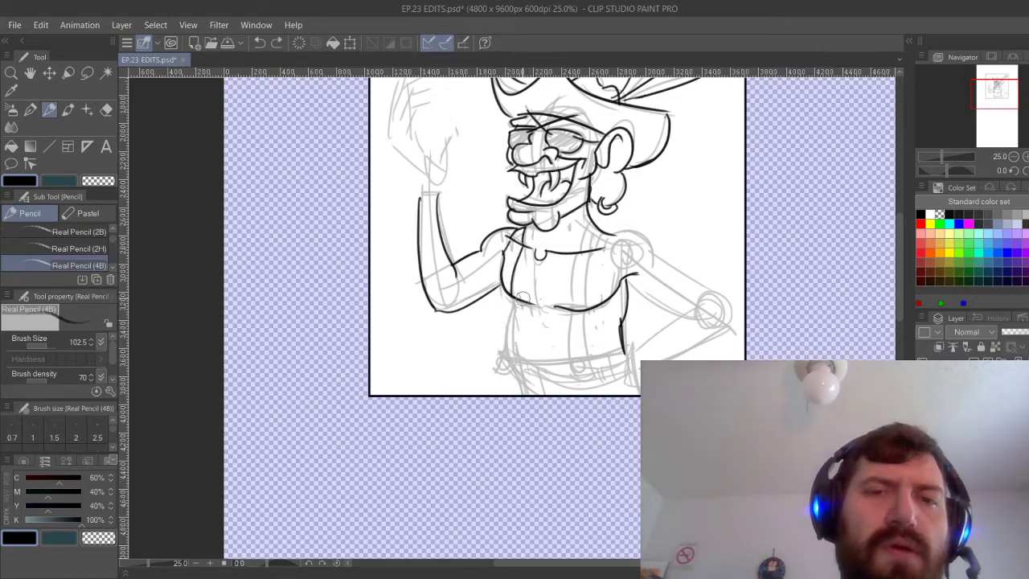
Draw the suspender strap nearest the raised arm in dark lines from the shoulder to its round-buttoned clasp at the waist.
left_click_drag(511, 237, 515, 295)
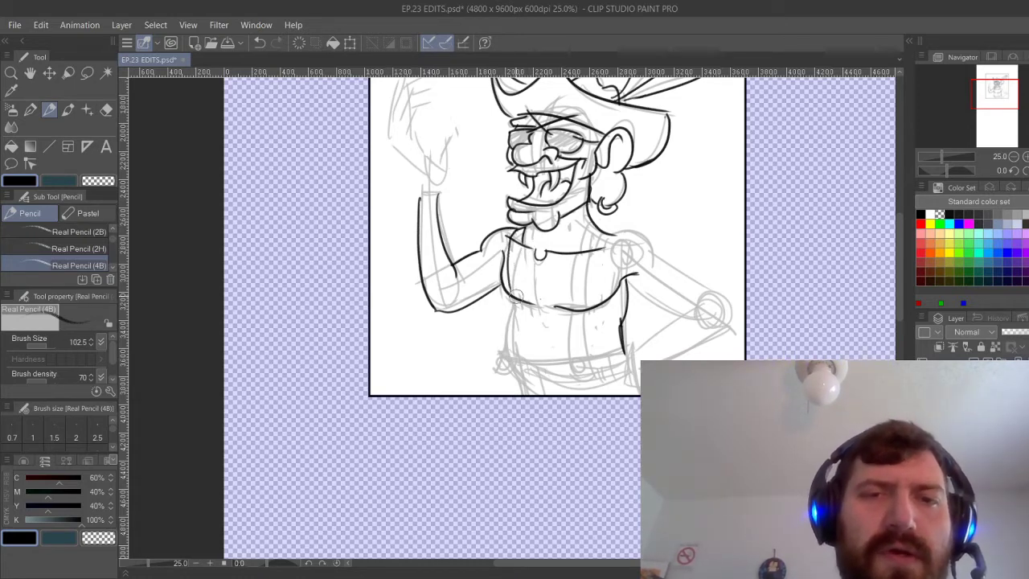
key("ctrl+z")
left_click_drag(511, 237, 508, 285)
left_click_drag(525, 249, 530, 302)
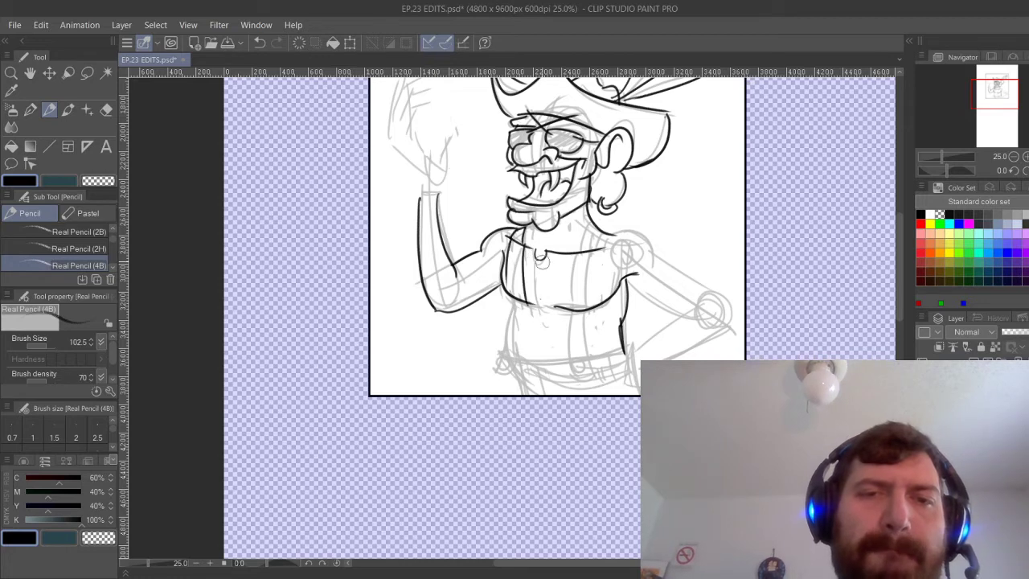
key("ctrl+z")
mouse_move(522, 243)
left_mouse_down()
mouse_move(528, 301)
mouse_move(509, 369)
left_mouse_up()
left_click_drag(527, 304, 525, 355)
key("ctrl+z")
key("ctrl+z")
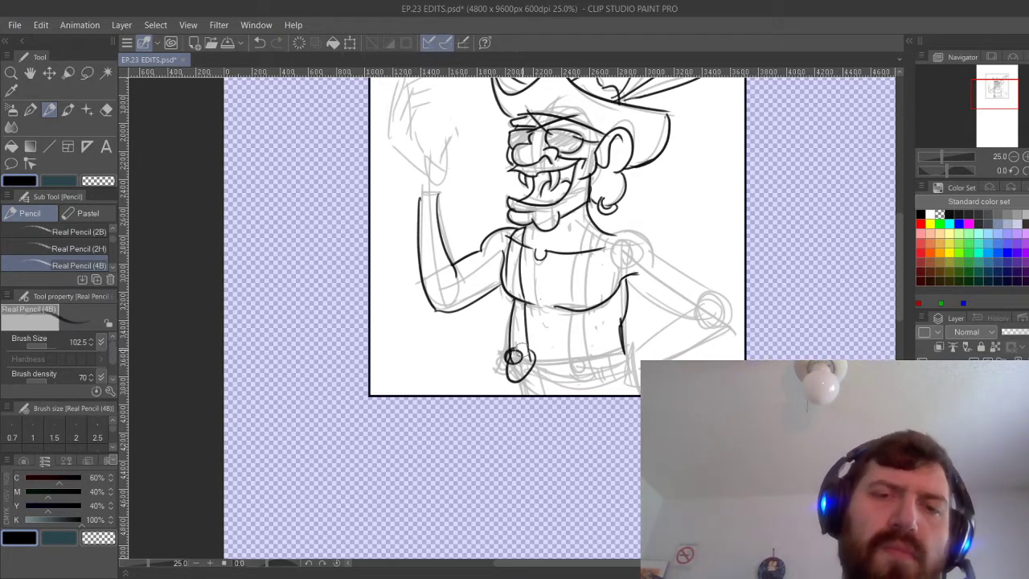
key("ctrl+z")
left_click_drag(512, 356, 526, 377)
Draw the torso's side below the raised arm, the small waistband end beside the clasp and the trouser line beneath it.
left_click_drag(515, 296, 509, 358)
key("ctrl+z")
key("ctrl+z")
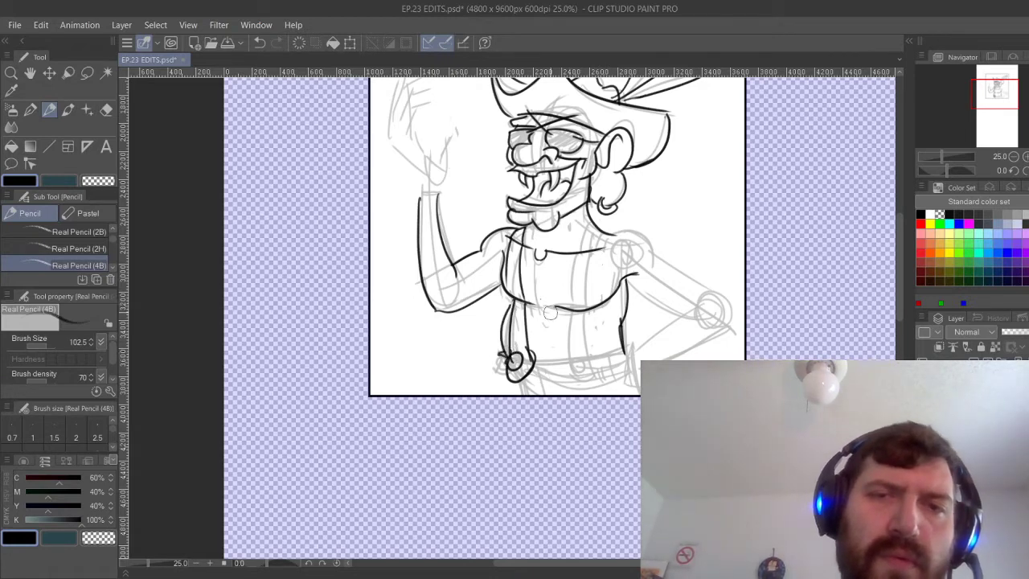
key("ctrl+z")
mouse_move(499, 354)
left_mouse_down()
mouse_move(543, 369)
mouse_move(527, 382)
mouse_move(550, 406)
left_mouse_up()
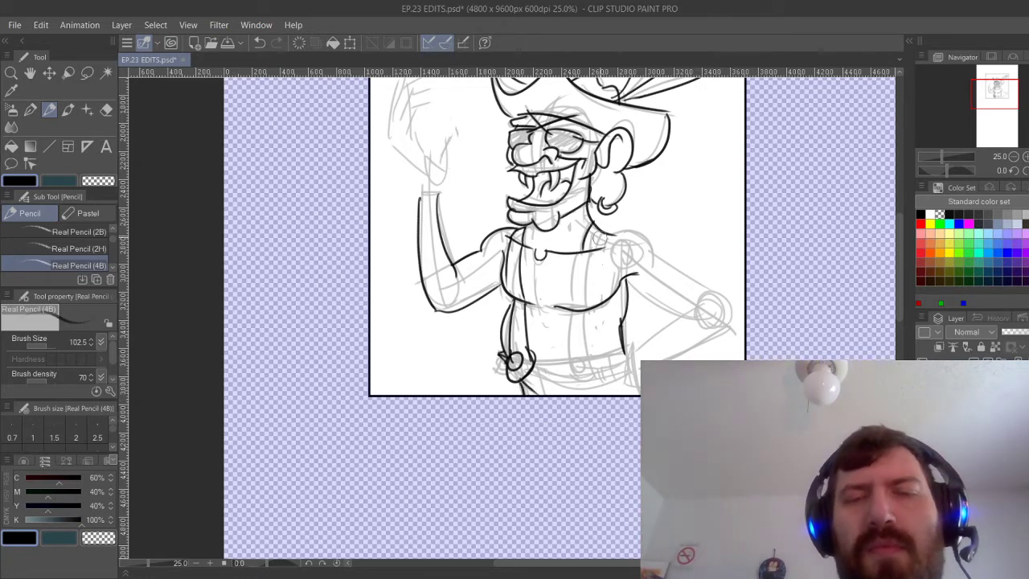
Draw the second suspender strap in dark lines down the chest and belly to its round-buttoned clasp at the waistband.
left_click_drag(576, 252, 576, 310)
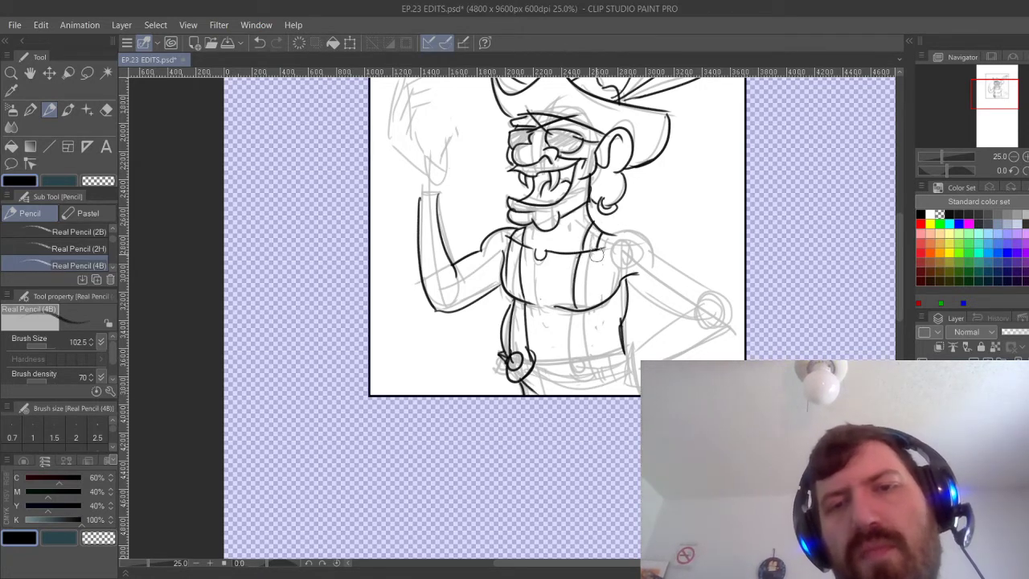
mouse_move(593, 250)
left_mouse_down()
mouse_move(574, 315)
mouse_move(582, 384)
left_mouse_up()
mouse_move(590, 312)
left_mouse_down()
mouse_move(590, 383)
mouse_move(590, 357)
mouse_move(583, 369)
mouse_move(603, 346)
mouse_move(571, 358)
left_mouse_up()
key("ctrl+z")
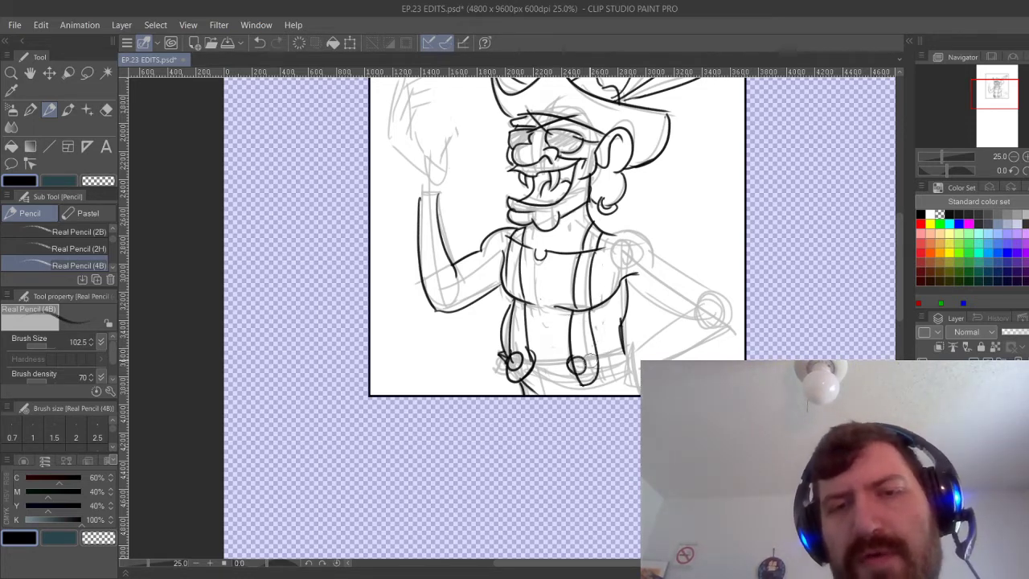
Redraw the second suspender strap's clasp at the waistband, with its round button and lower tip.
key("ctrl+z")
key("ctrl+z")
left_click_drag(590, 312, 583, 378)
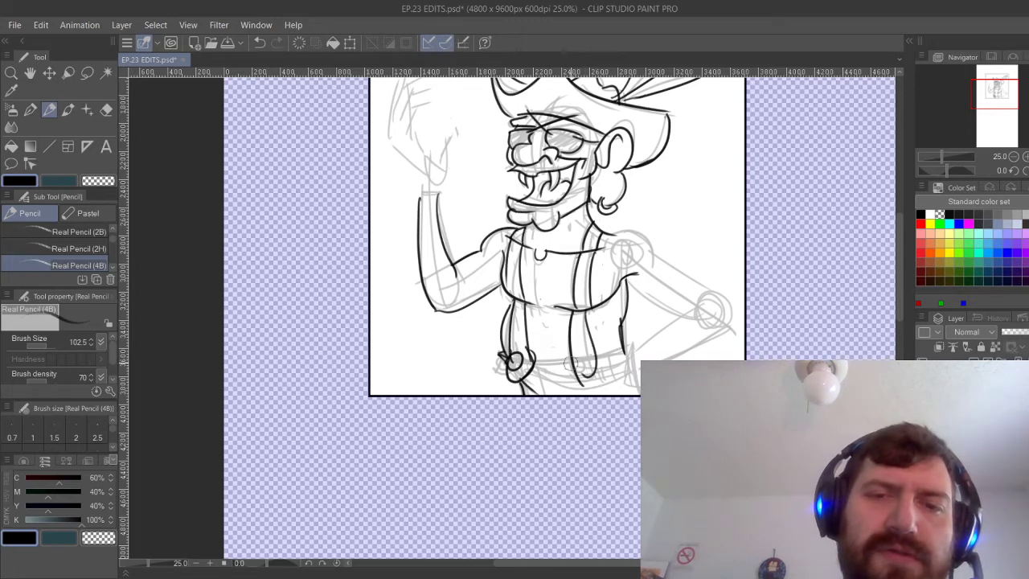
key("ctrl+z")
mouse_move(590, 311)
left_mouse_down()
mouse_move(582, 381)
mouse_move(582, 345)
left_mouse_up()
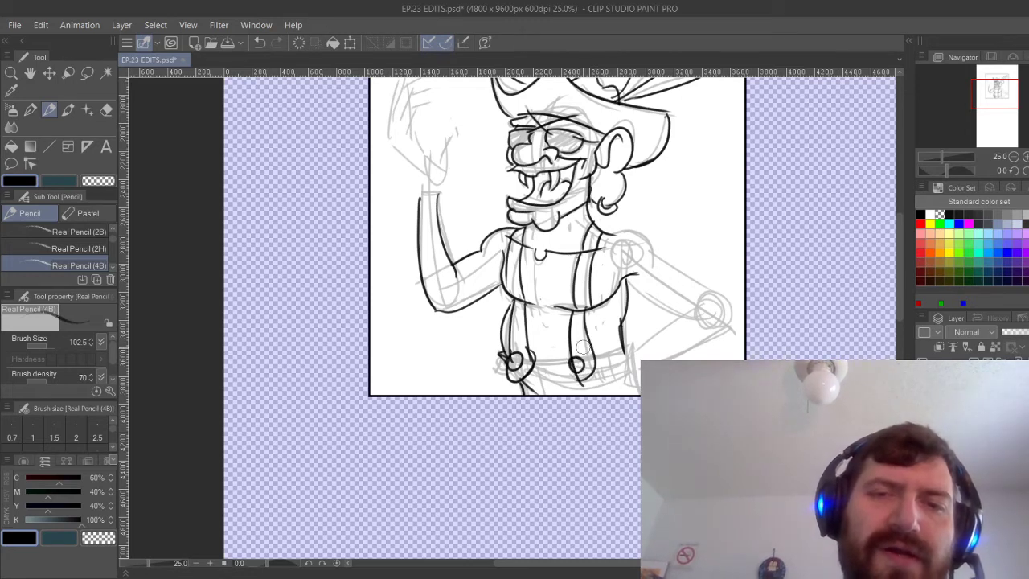
left_click_drag(593, 223, 575, 347)
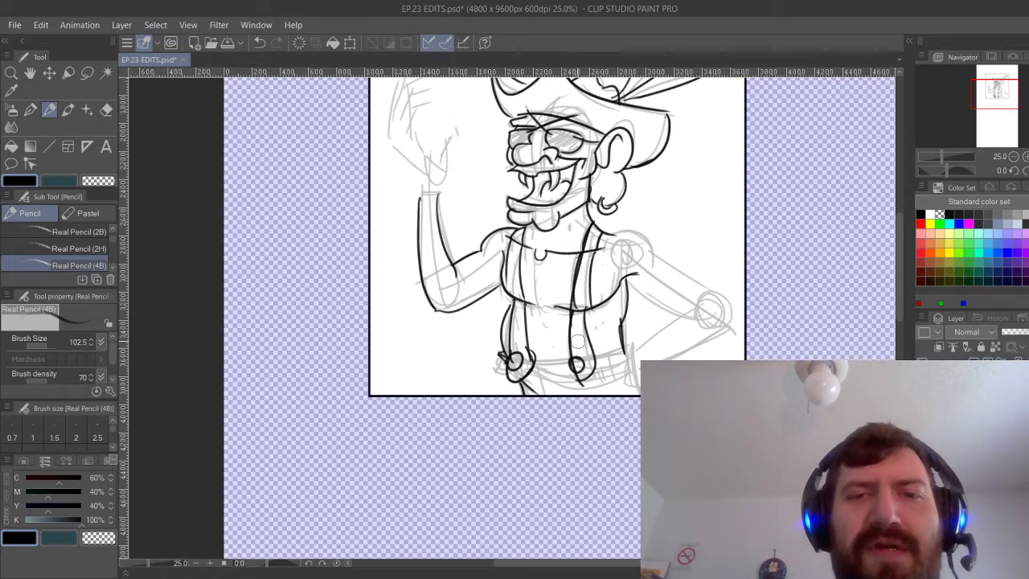
key("ctrl+z")
mouse_move(594, 221)
left_mouse_down()
mouse_move(576, 273)
mouse_move(587, 319)
left_mouse_up()
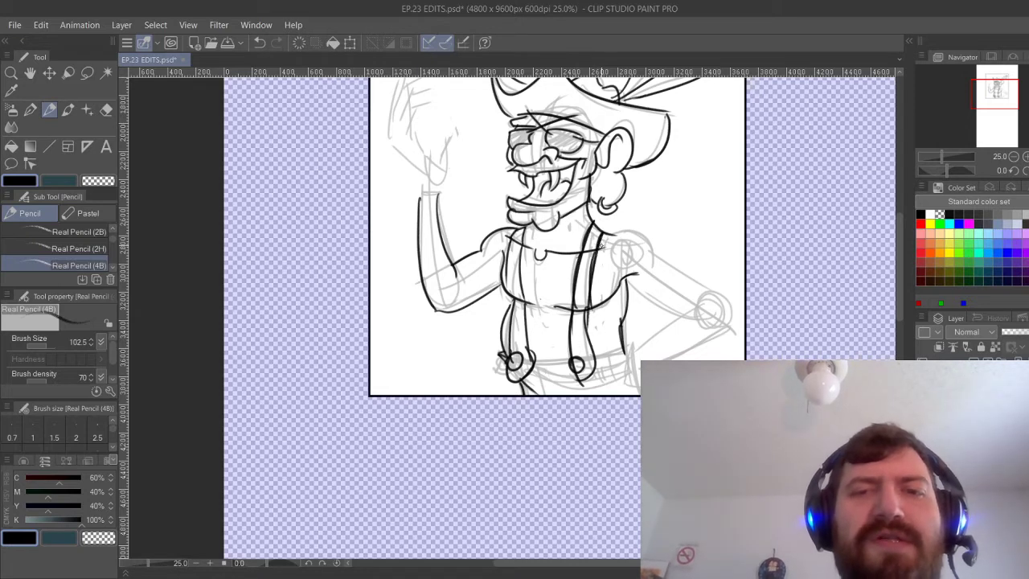
key("ctrl+z")
left_click_drag(601, 230, 590, 350)
key("ctrl+z")
key("ctrl+z")
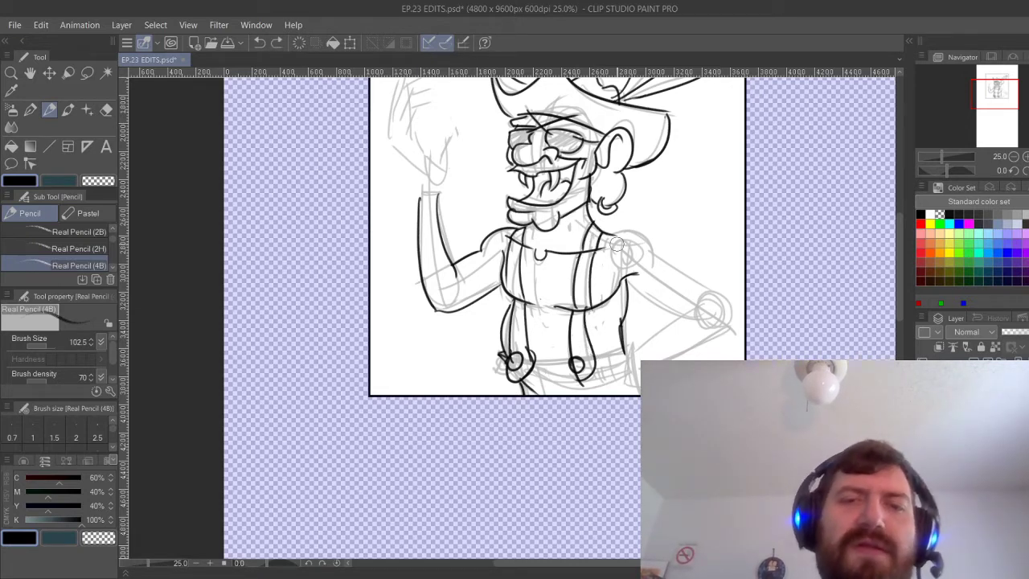
Darken both long edges of each suspender strap with heavier lines from the shoulders down to the clasps.
mouse_move(602, 231)
left_mouse_down()
mouse_move(601, 364)
mouse_move(597, 295)
mouse_move(573, 347)
mouse_move(592, 263)
mouse_move(573, 343)
left_mouse_up()
key("ctrl+z")
key("ctrl+z")
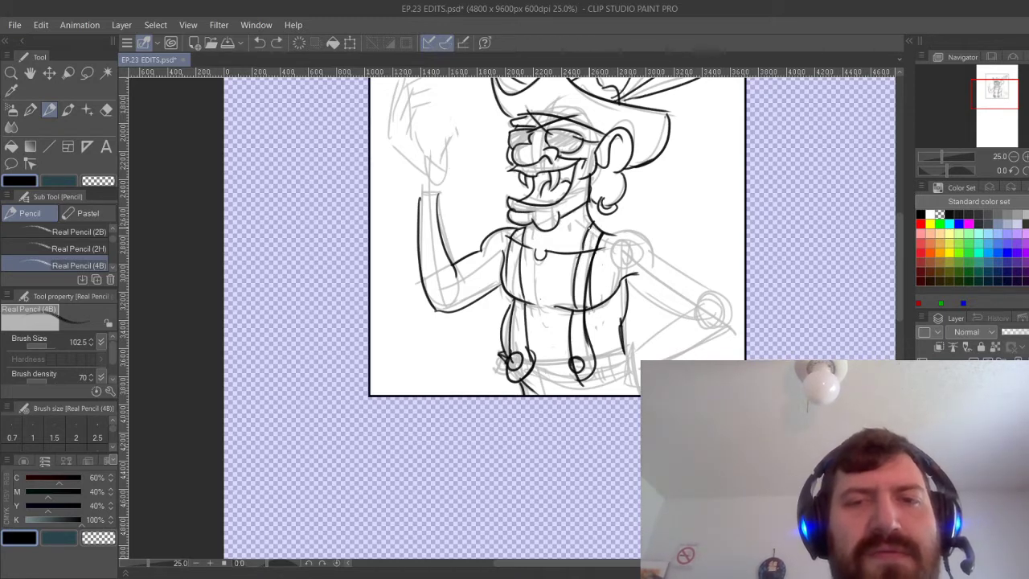
left_click_drag(591, 225, 572, 344)
left_click_drag(602, 231, 595, 344)
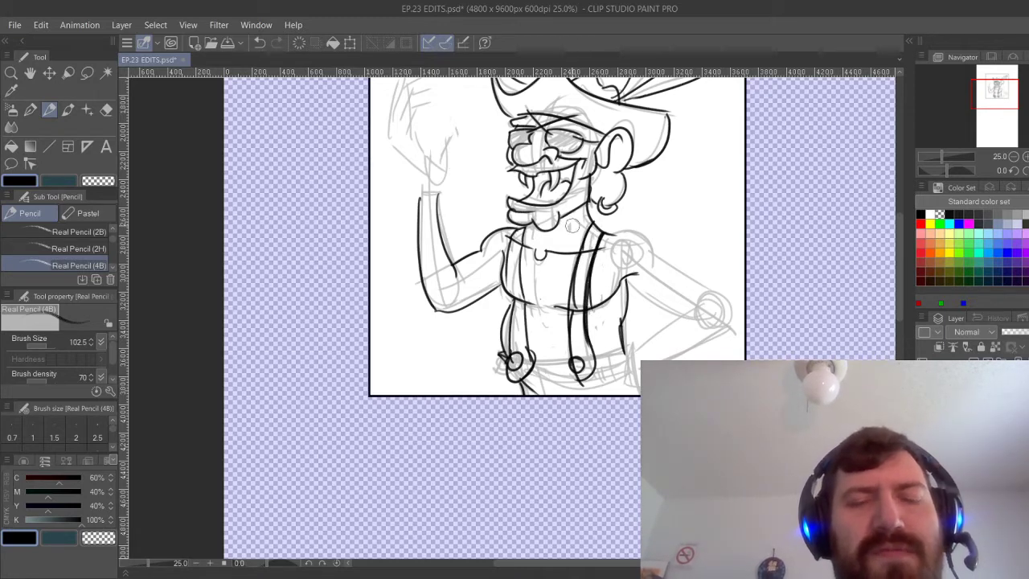
left_click_drag(514, 234, 505, 352)
mouse_move(515, 237)
left_mouse_down()
mouse_move(507, 329)
mouse_move(524, 360)
left_mouse_up()
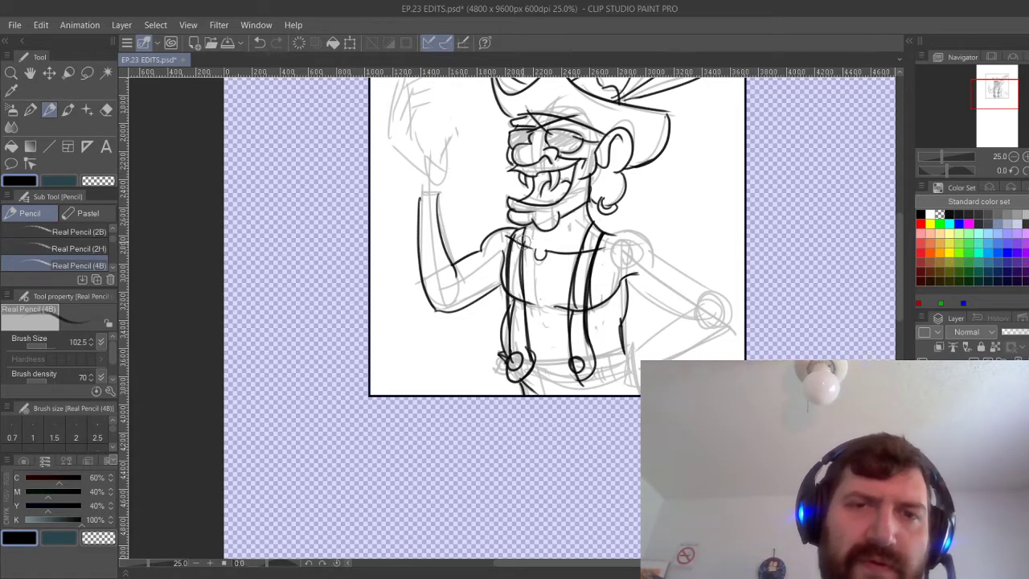
Erase the chest lines that cross inside the suspender straps, then return to the pencil.
key("e")
left_click_drag(516, 308, 514, 332)
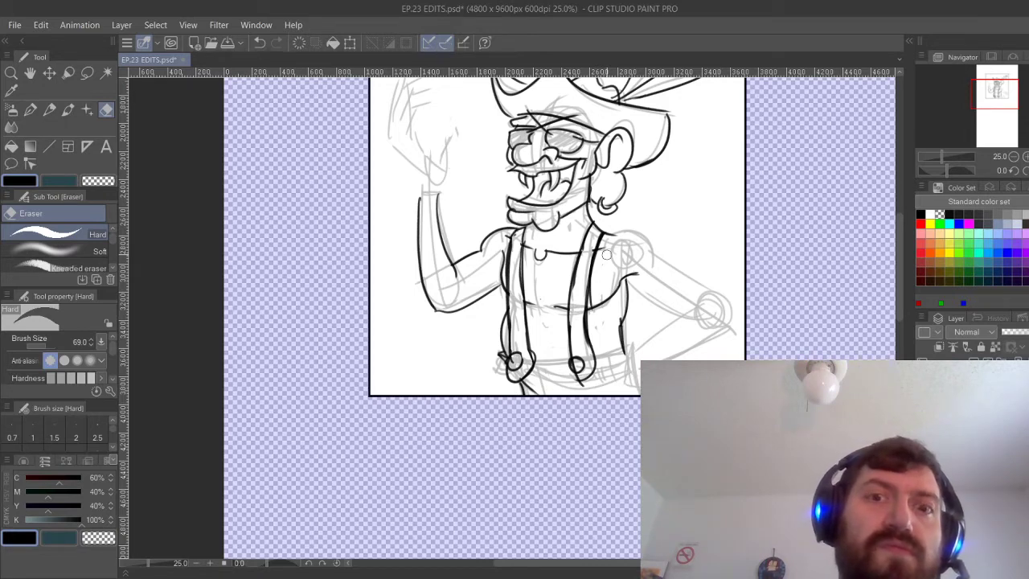
key("p")
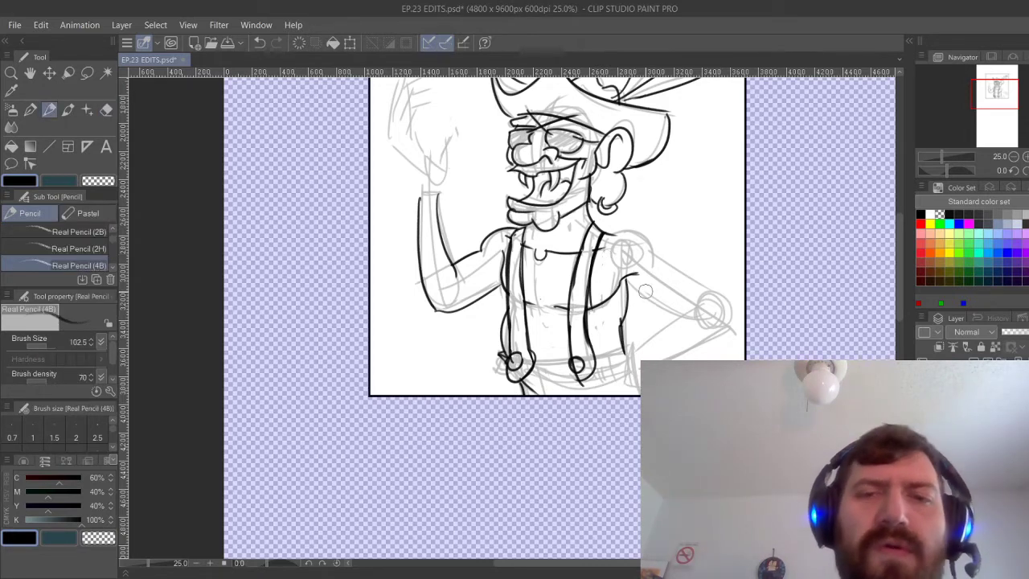
Darken the torso's side below the far armpit and draw the upper edge of the waistband.
left_click_drag(627, 320, 626, 351)
key("ctrl+z")
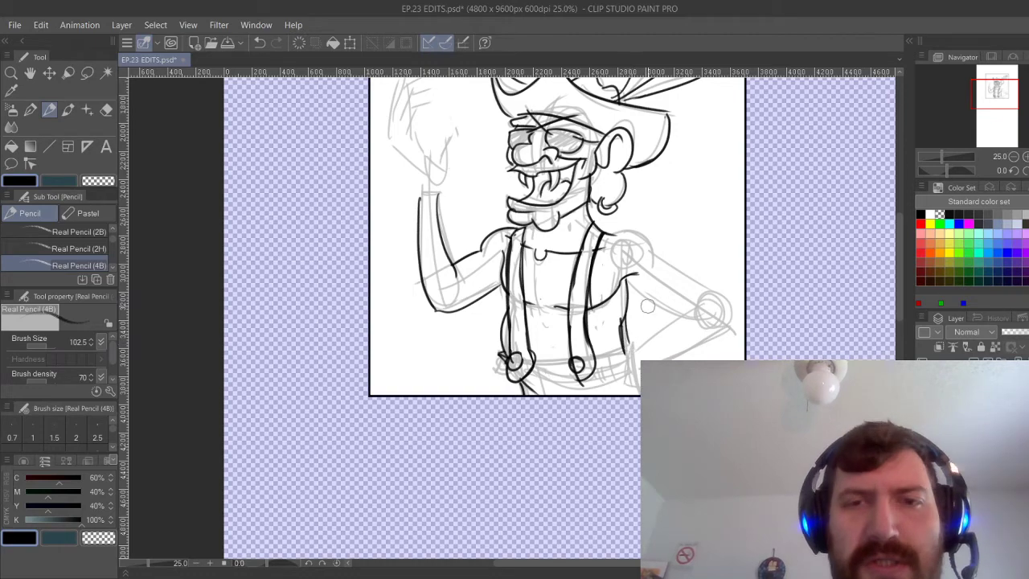
mouse_move(535, 360)
left_mouse_down()
mouse_move(634, 343)
mouse_move(641, 397)
left_mouse_up()
Draw the rounded far shoulder and the underside of that upper arm in dark lines.
mouse_move(575, 264)
left_mouse_down()
mouse_move(601, 277)
mouse_move(602, 302)
left_mouse_up()
key("ctrl+z")
left_click_drag(583, 258, 621, 360)
key("ctrl+z")
left_click_drag(562, 309, 614, 371)
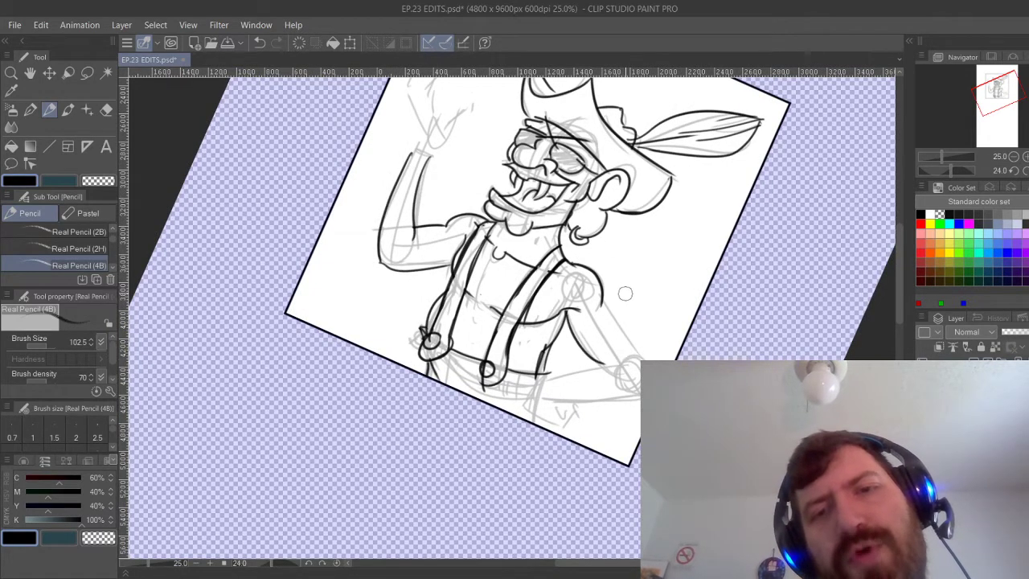
left_click_drag(603, 299, 642, 359)
left_click_drag(635, 291, 565, 203)
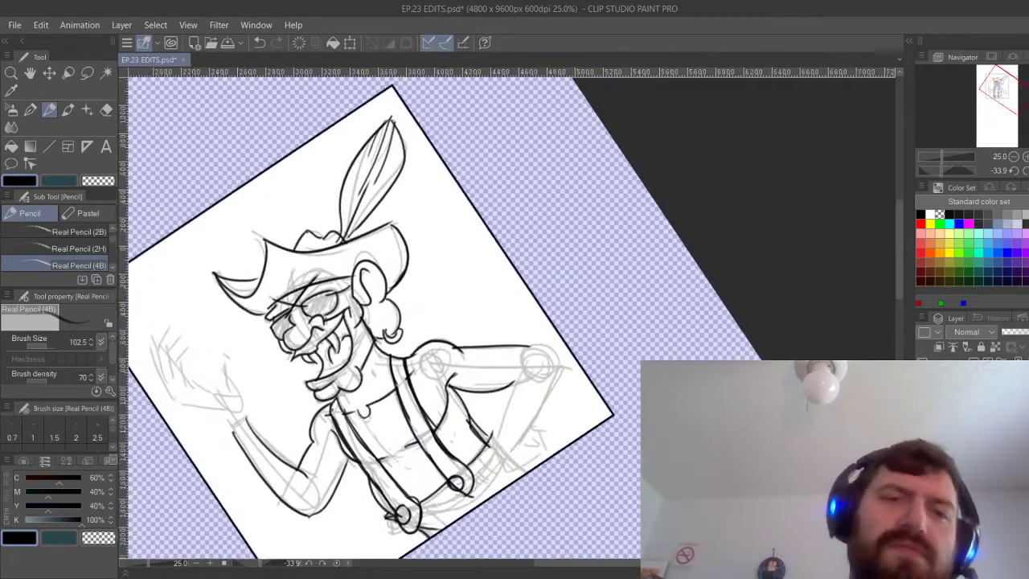
key("ctrl+z")
Draw the top line of the bent arm's upper arm from the shoulder to the rounded elbow.
left_click_drag(546, 265, 478, 357)
left_click_drag(530, 241, 567, 261)
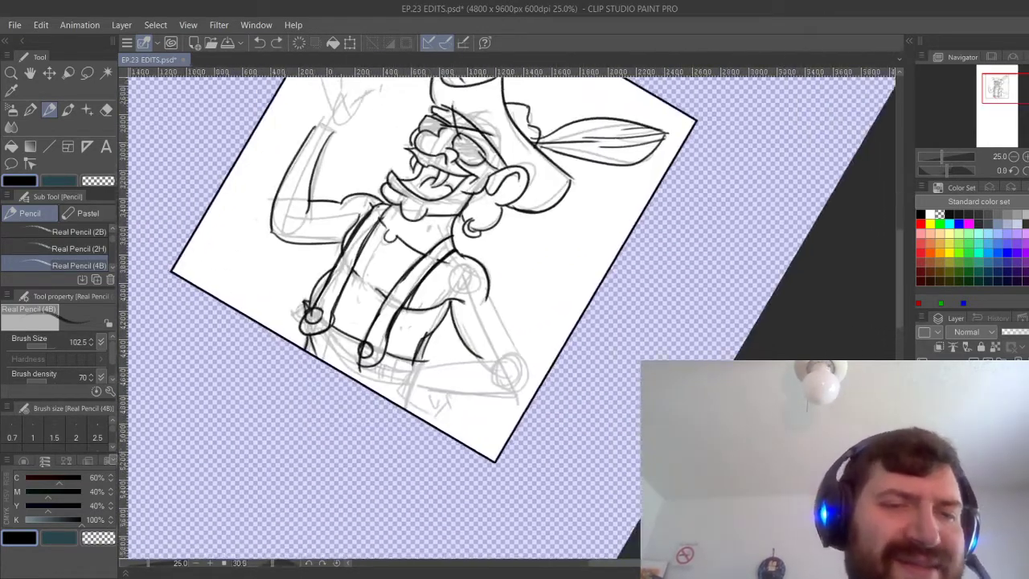
mouse_move(474, 313)
left_mouse_down()
mouse_move(520, 342)
mouse_move(495, 342)
mouse_move(524, 387)
left_mouse_up()
key("ctrl+z")
mouse_move(530, 323)
left_mouse_down()
mouse_move(562, 382)
mouse_move(553, 304)
left_mouse_up()
key("ctrl+z")
mouse_move(553, 304)
left_mouse_down()
mouse_move(475, 303)
mouse_move(471, 289)
mouse_move(528, 313)
left_mouse_up()
key("ctrl+z")
key("ctrl+z")
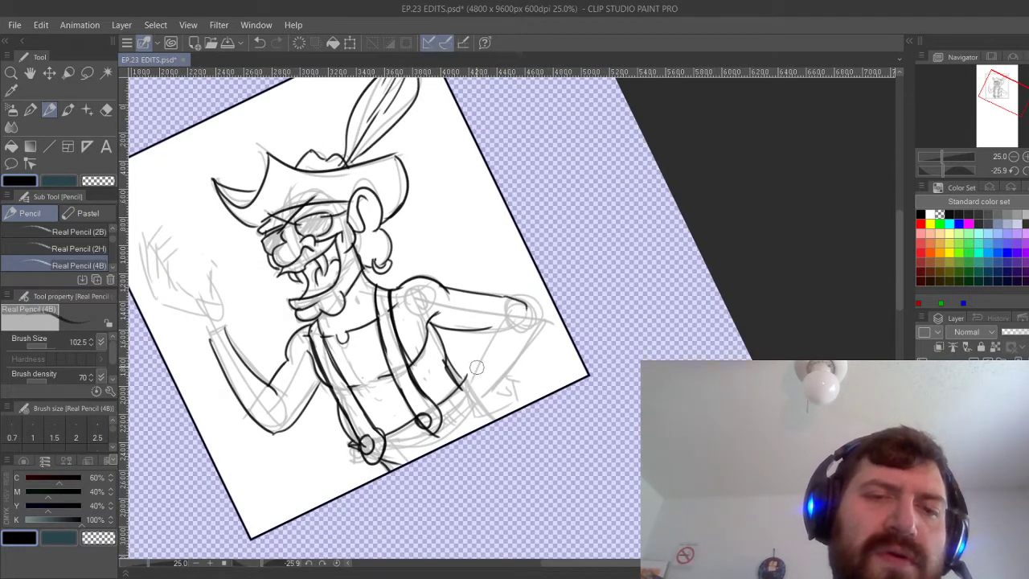
Draw the inner and outer forearm lines of the bent arm from the elbow down toward the hip.
mouse_move(472, 375)
left_mouse_down()
mouse_move(510, 317)
mouse_move(532, 325)
mouse_move(524, 311)
mouse_move(494, 389)
left_mouse_up()
key("ctrl+z")
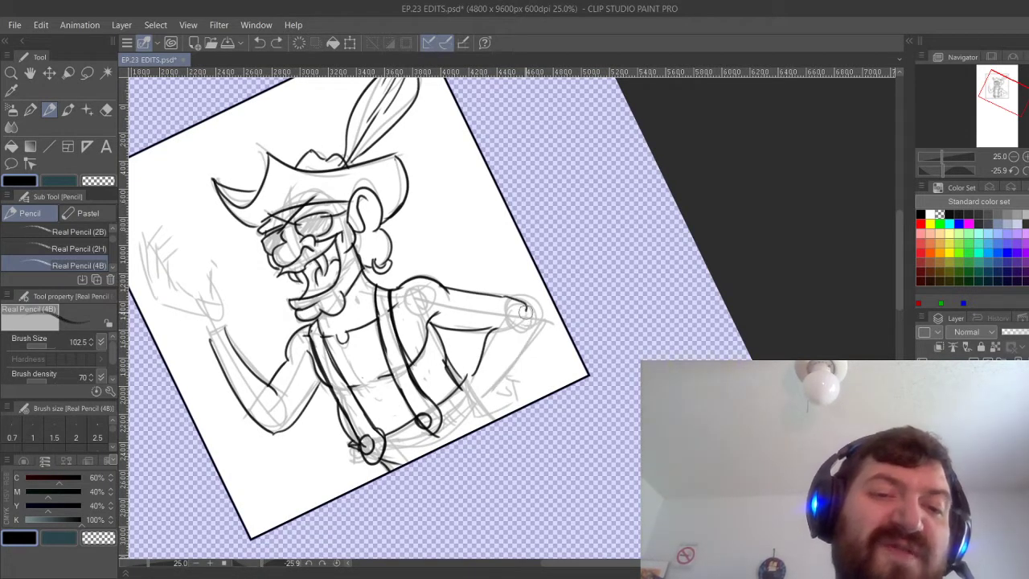
left_click_drag(524, 311, 486, 392)
key("ctrl+@")
left_click_drag(500, 350, 590, 368)
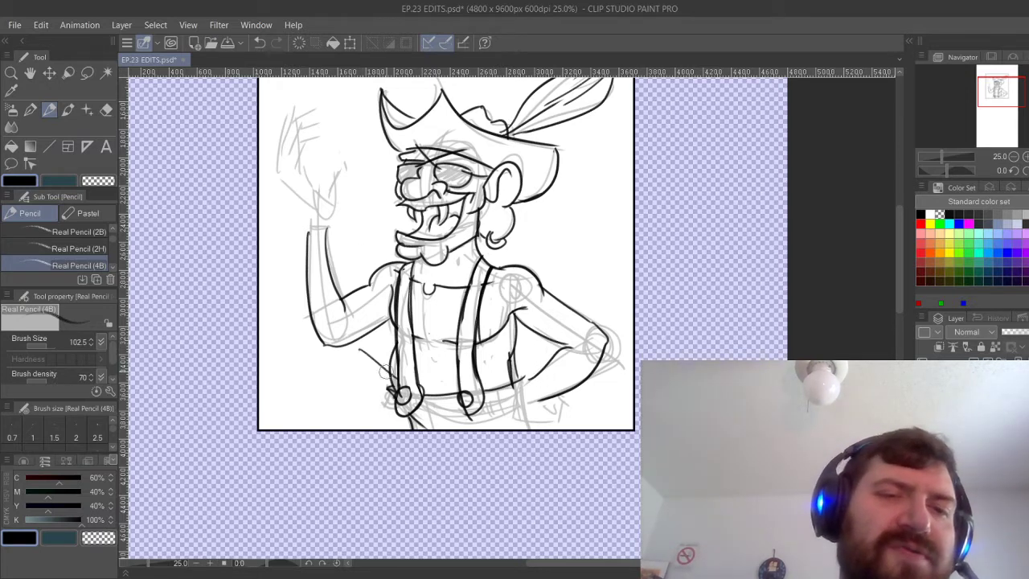
Draw the handle with its pointed end and curved guard sticking out from the waist below the raised arm.
key("ctrl+z")
mouse_move(355, 358)
left_mouse_down()
mouse_move(386, 376)
mouse_move(388, 357)
mouse_move(380, 401)
left_mouse_up()
key("ctrl+z")
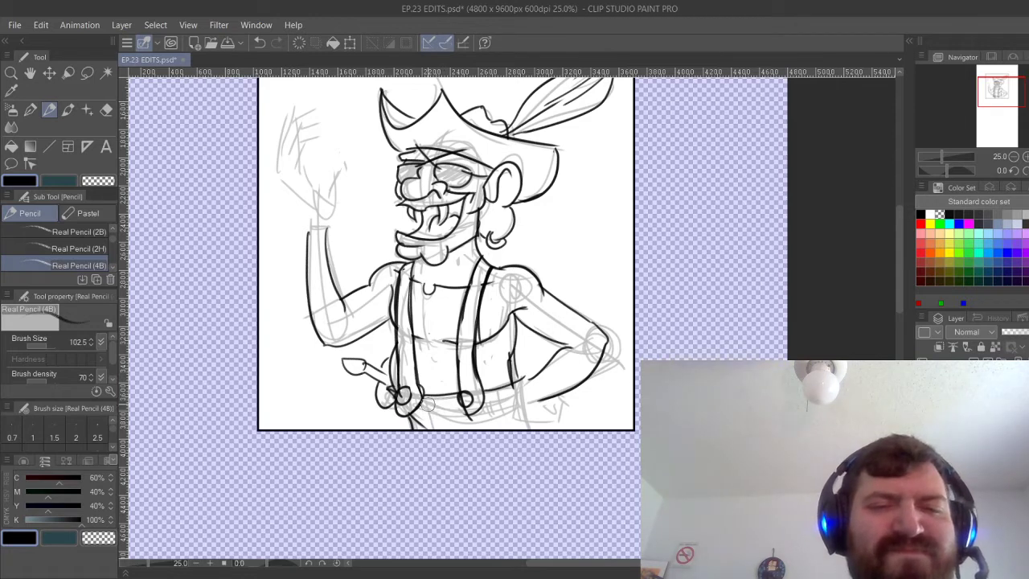
Draw the waistband's lower edge in a dark line across the waist beneath the suspender clasps.
mouse_move(419, 402)
left_mouse_down()
mouse_move(523, 381)
mouse_move(489, 418)
mouse_move(516, 415)
left_mouse_up()
key("ctrl+z")
mouse_move(391, 400)
left_mouse_down()
mouse_move(389, 416)
mouse_move(430, 420)
mouse_move(415, 420)
left_mouse_up()
key("ctrl+z")
key("ctrl+z")
key("ctrl+z")
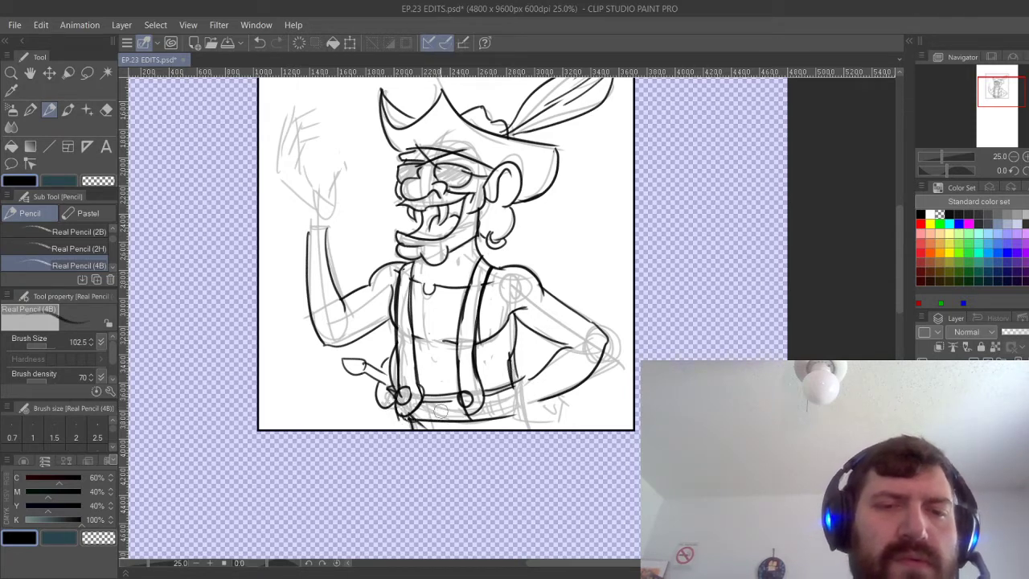
Draw the rounded shape at the far hip and the small angular shape below the bent forearm.
mouse_move(516, 363)
left_mouse_down()
mouse_move(554, 350)
mouse_move(539, 359)
mouse_move(534, 351)
left_mouse_up()
key("ctrl+z")
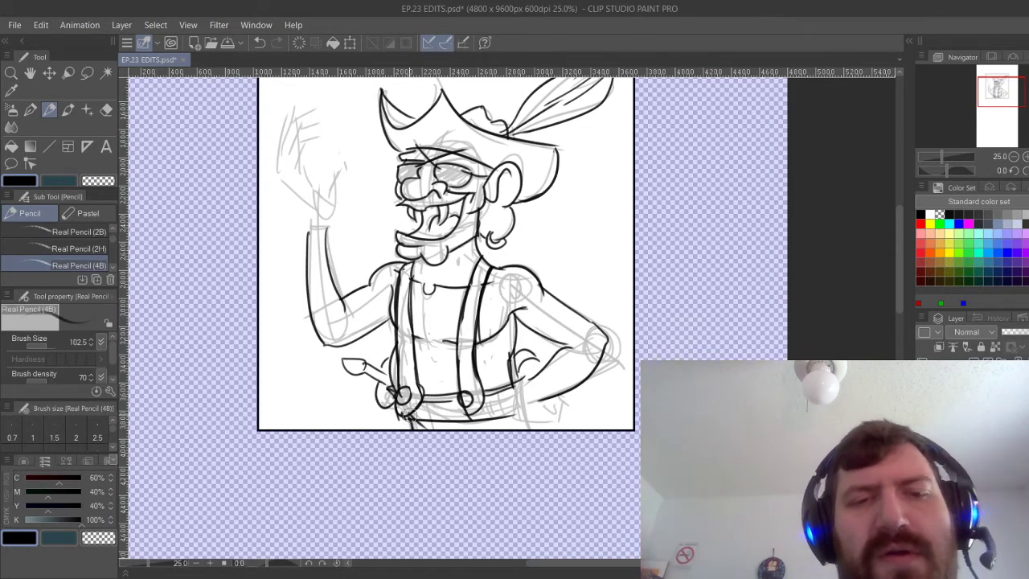
scroll(398, 413, "down", 3)
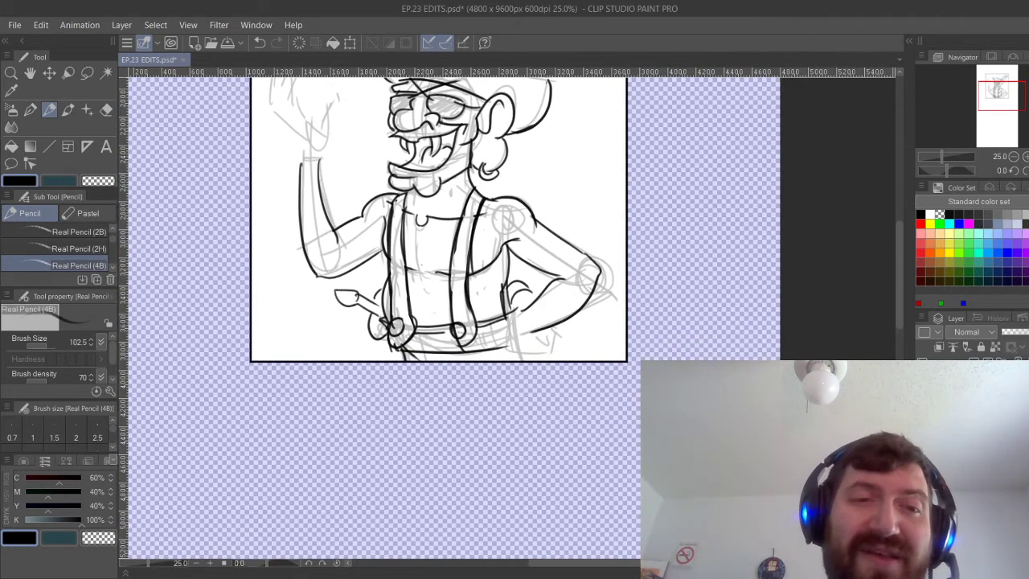
left_click_drag(450, 402, 474, 408)
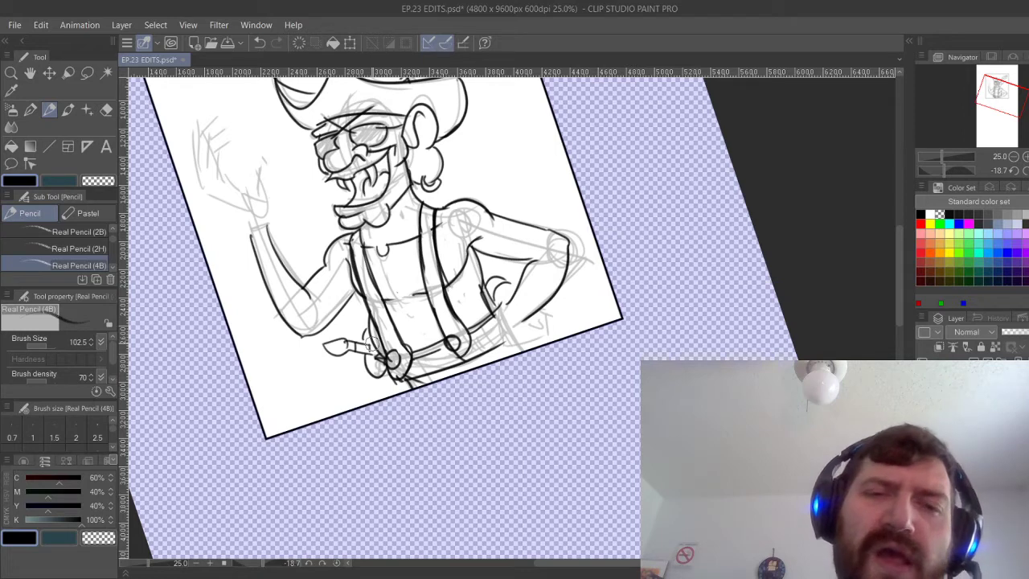
mouse_move(516, 287)
left_mouse_down()
mouse_move(504, 332)
mouse_move(496, 315)
mouse_move(511, 339)
mouse_move(539, 325)
mouse_move(528, 318)
mouse_move(523, 342)
mouse_move(508, 343)
mouse_move(545, 321)
left_mouse_up()
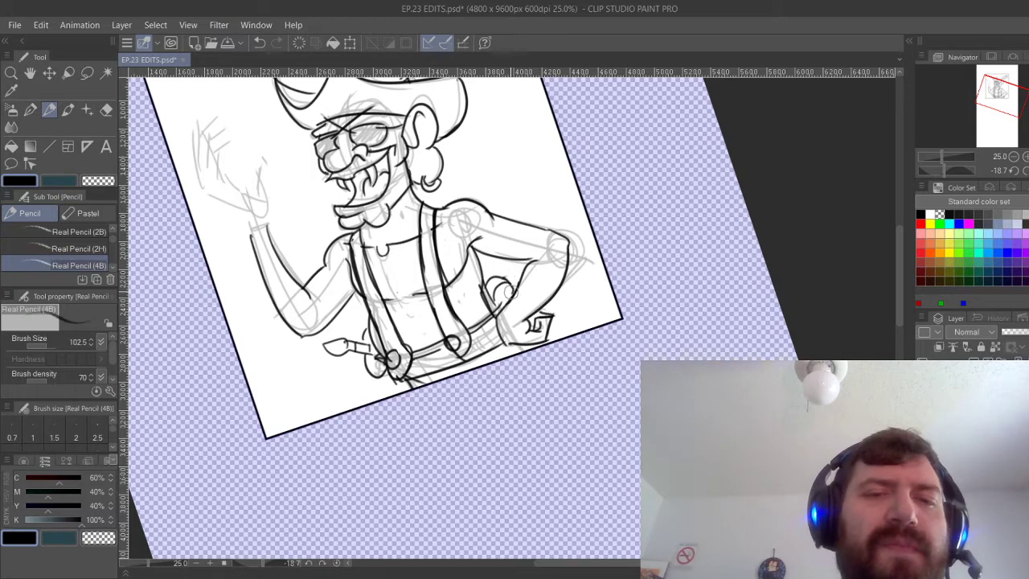
mouse_move(494, 300)
left_mouse_down()
mouse_move(518, 287)
mouse_move(499, 341)
left_mouse_up()
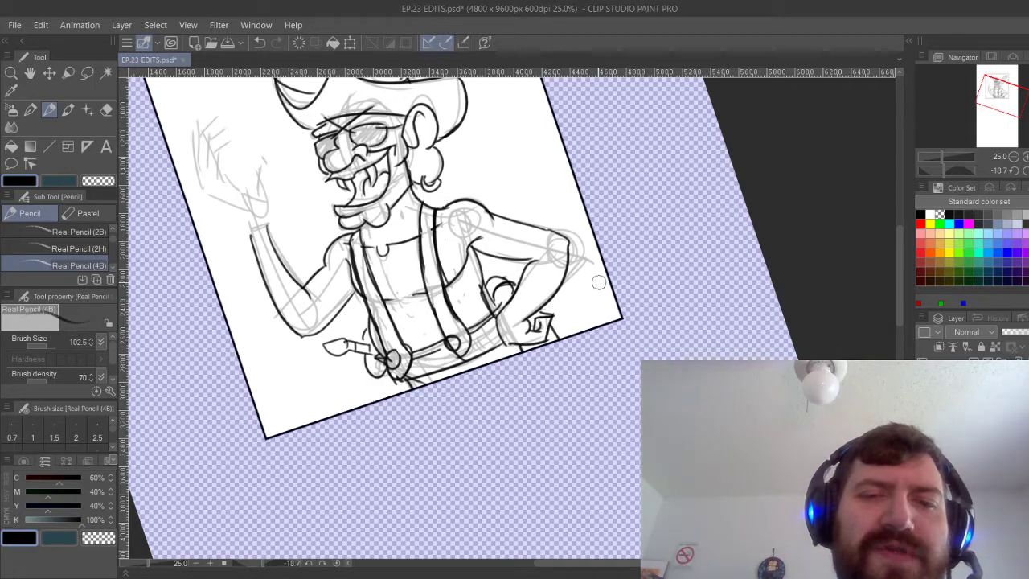
Reset the canvas rotation, then select the faded raised-hand sketch, move it slightly lower onto the wrist and deselect it.
left_click_drag(602, 275, 655, 324)
key("ctrl+@")
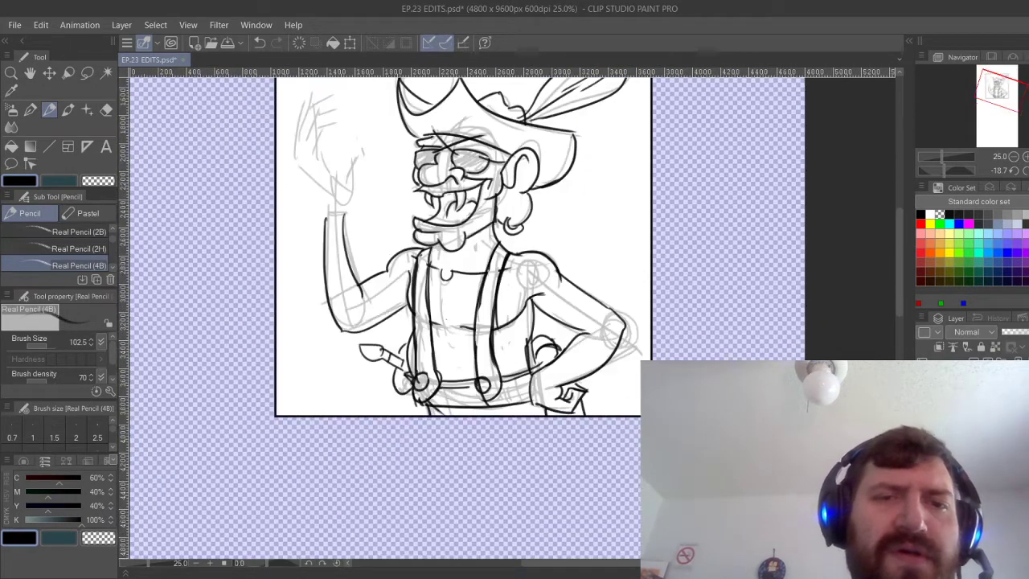
left_click_drag(555, 273, 635, 339)
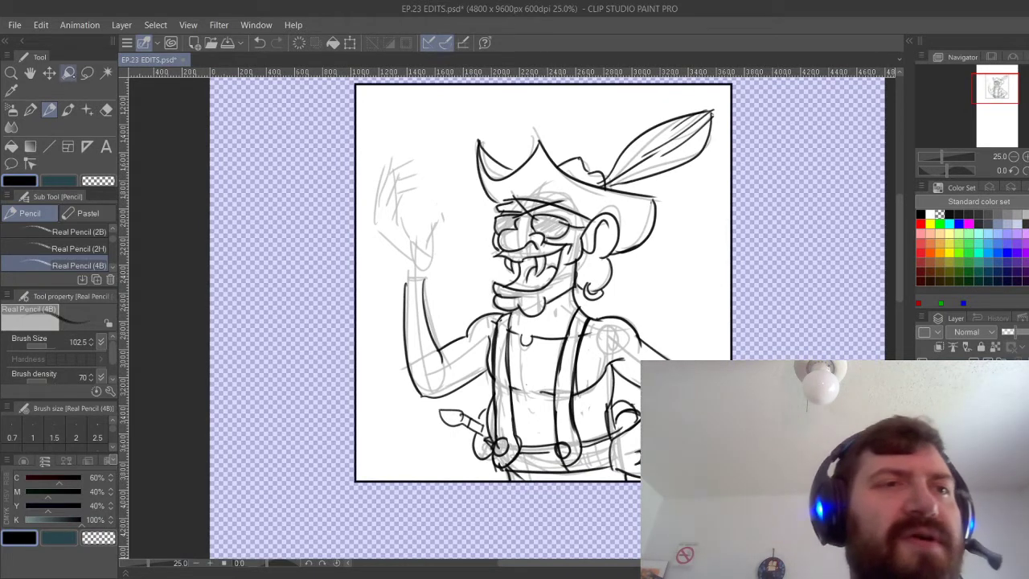
left_click(86, 73)
mouse_move(450, 265)
left_mouse_down()
mouse_move(355, 196)
mouse_move(438, 255)
mouse_move(428, 257)
left_mouse_up()
key("k")
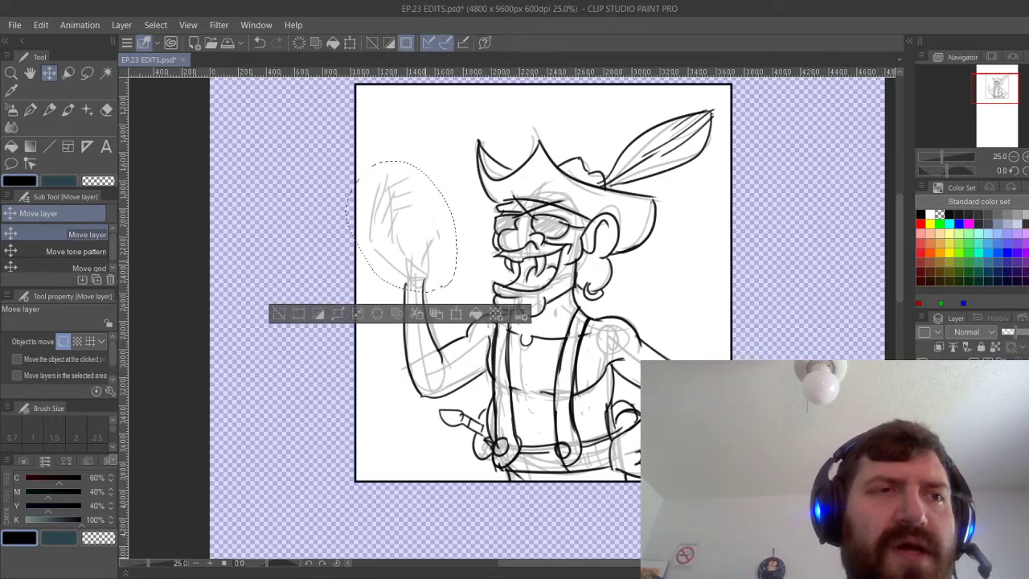
left_click(67, 109)
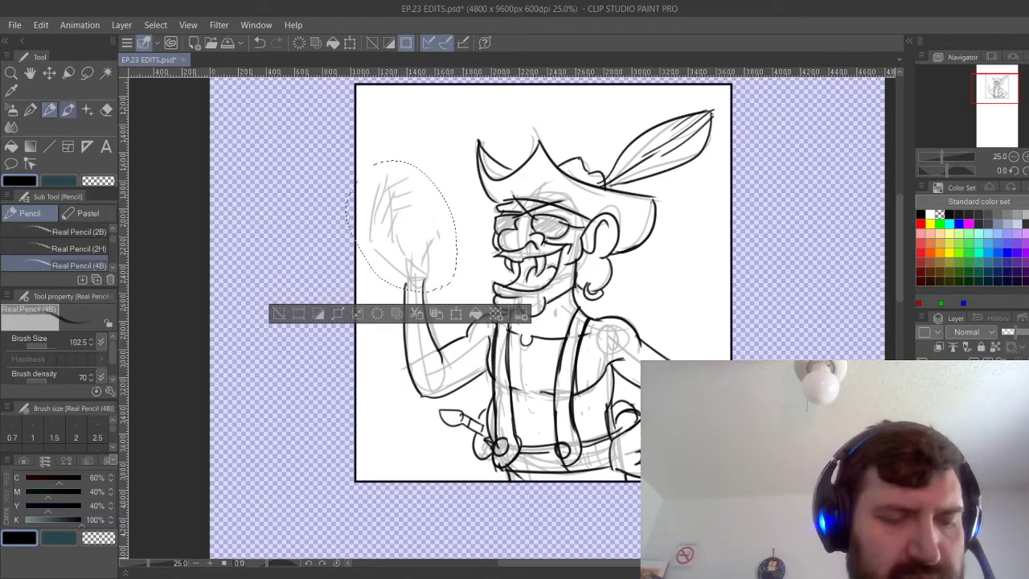
key("ctrl+d")
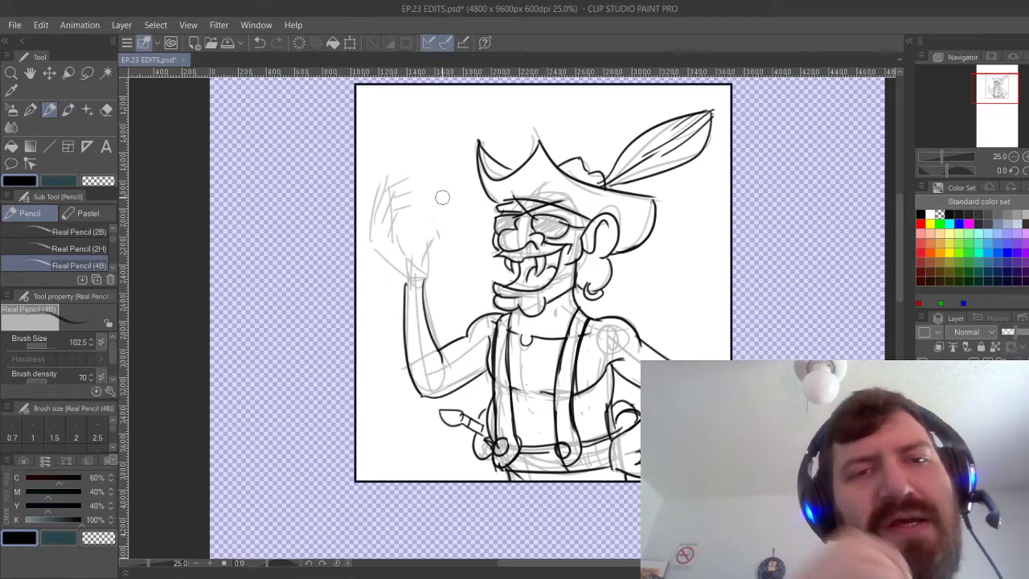
Draw the raised hand's outer palm edge, inner palm curve and pointed thumb in dark lines above the wrist.
left_click_drag(376, 248, 403, 281)
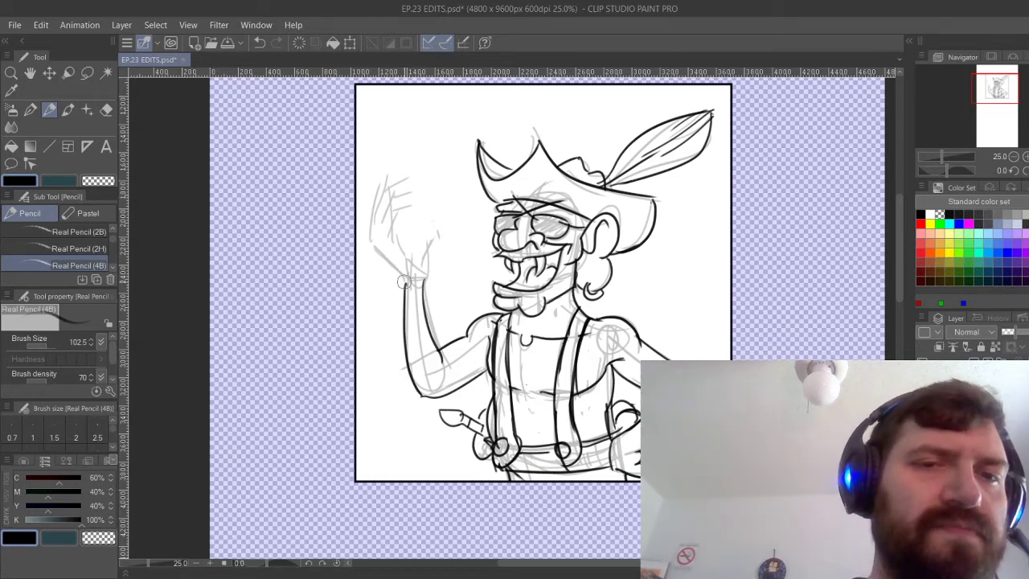
key("ctrl+z")
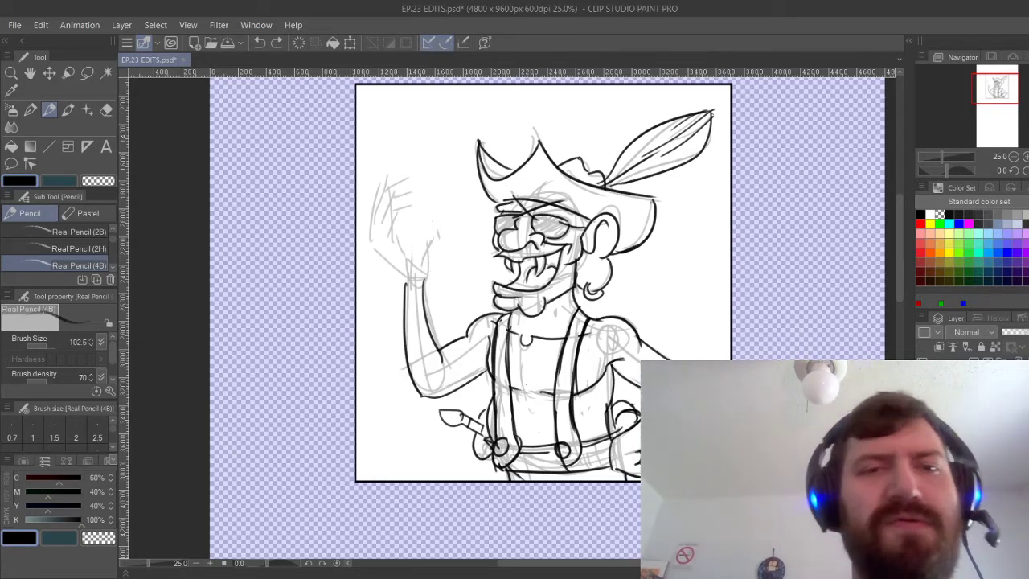
left_click_drag(375, 247, 410, 285)
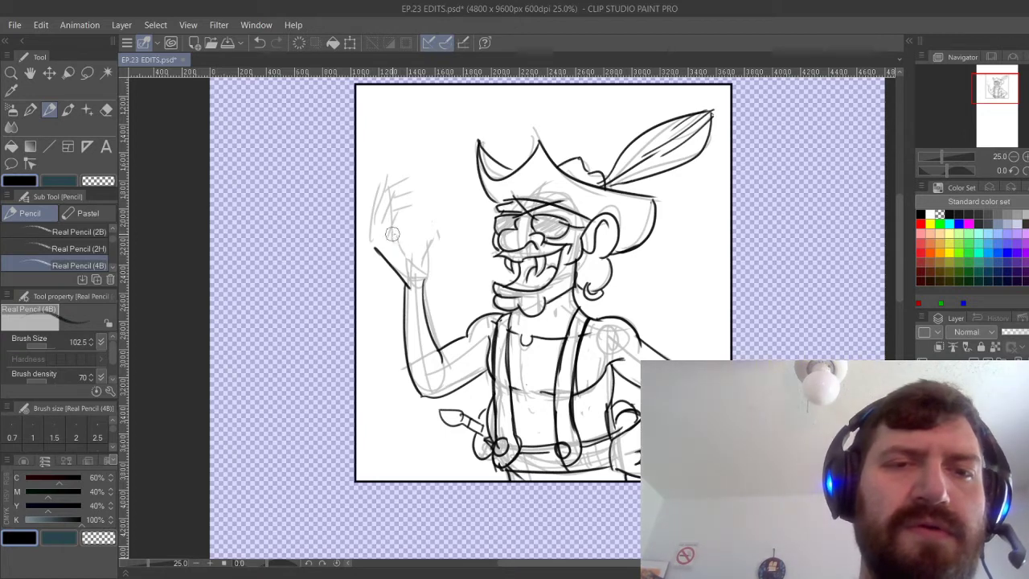
left_click_drag(392, 234, 429, 241)
left_click_drag(424, 287, 448, 224)
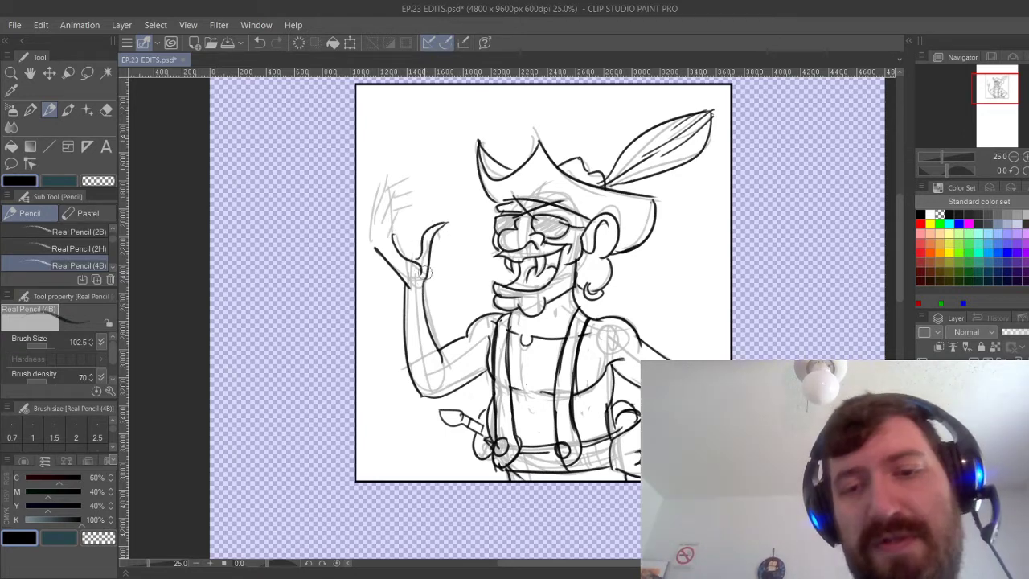
Draw the curled fingers of the raised hand in dark lines, reaching from the outer palm edge towards the thumb.
mouse_move(377, 236)
left_mouse_down()
mouse_move(395, 211)
mouse_move(399, 219)
mouse_move(370, 222)
mouse_move(397, 188)
mouse_move(416, 188)
left_mouse_up()
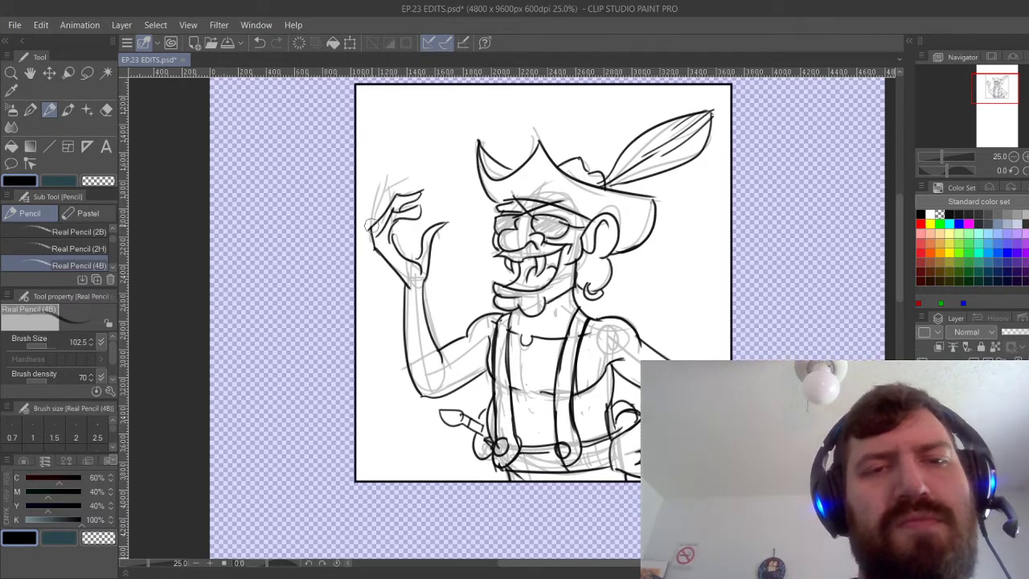
mouse_move(371, 226)
left_mouse_down()
mouse_move(394, 196)
mouse_move(418, 206)
mouse_move(421, 229)
left_mouse_up()
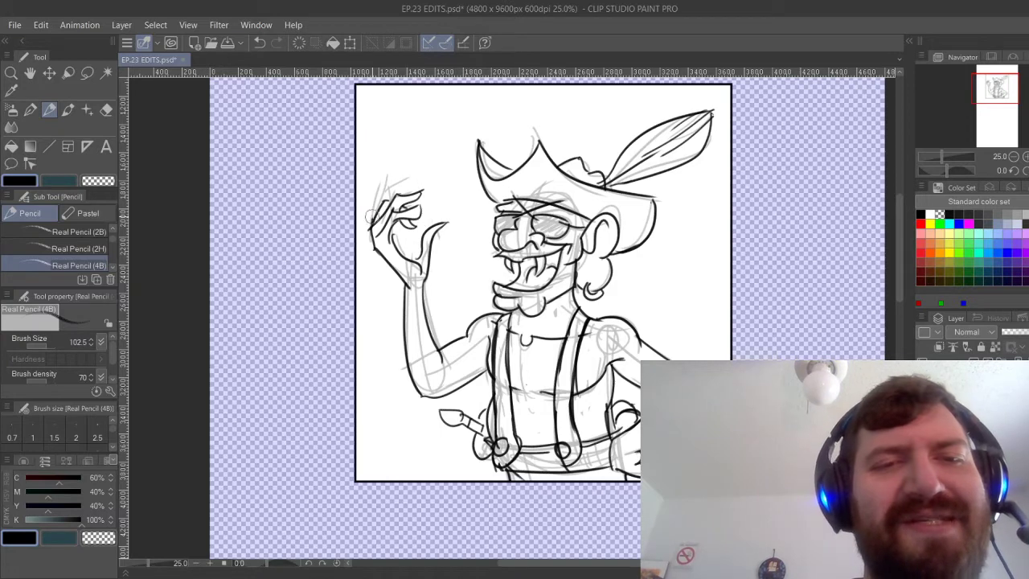
left_click_drag(373, 218, 387, 192)
mouse_move(387, 192)
left_mouse_down()
mouse_move(401, 193)
mouse_move(393, 173)
left_mouse_up()
key("ctrl+z")
mouse_move(392, 173)
left_mouse_down()
mouse_move(398, 203)
mouse_move(400, 194)
mouse_move(430, 215)
mouse_move(419, 220)
mouse_move(418, 257)
left_mouse_up()
key("ctrl+z")
key("ctrl+z")
key("ctrl+z")
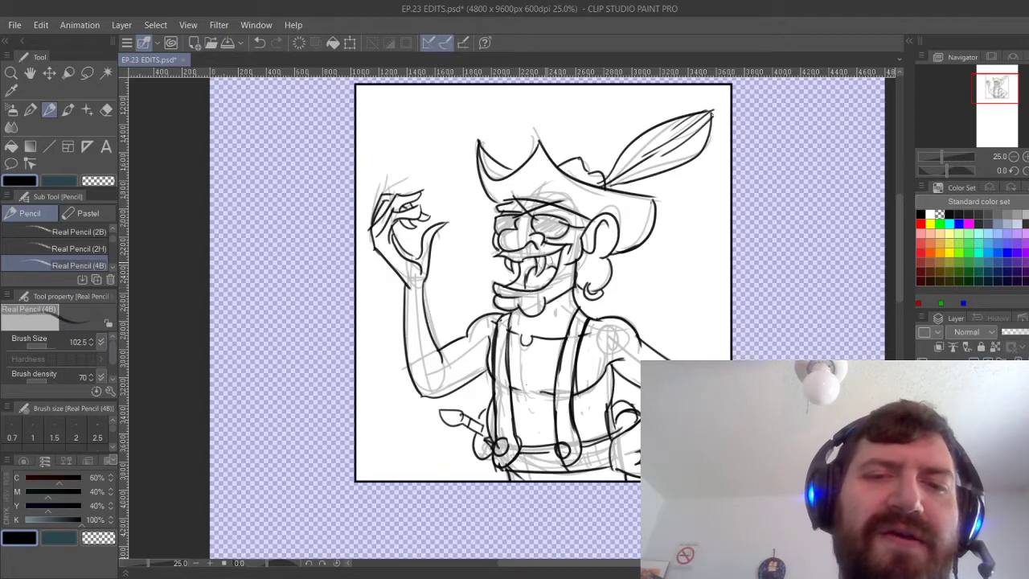
Add small X marks on the glasses lenses and teeth, and draw tattoo symbols across both upper arms.
left_click_drag(529, 264, 551, 267)
mouse_move(546, 223)
left_mouse_down()
mouse_move(555, 232)
mouse_move(500, 232)
left_mouse_up()
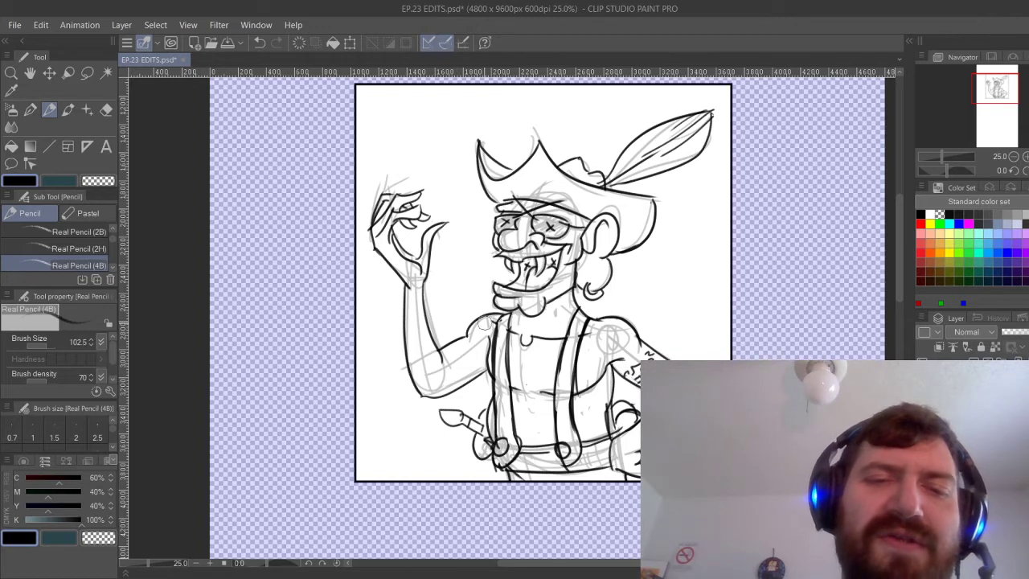
mouse_move(465, 351)
left_mouse_down()
mouse_move(460, 363)
mouse_move(483, 361)
mouse_move(458, 376)
mouse_move(476, 368)
left_mouse_up()
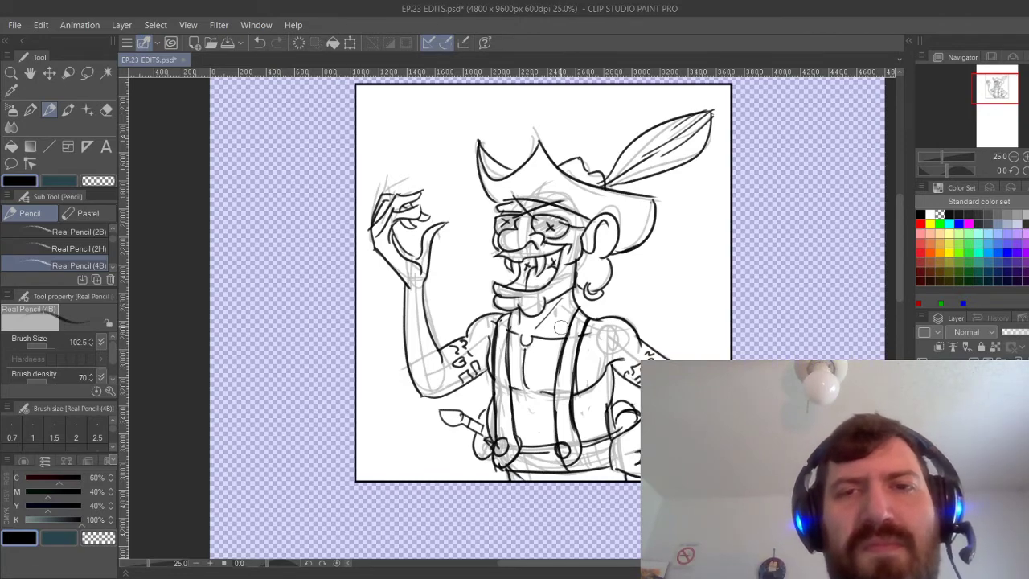
Lower the opacity of the redrawn character's sketch layer and switch to the Textured pen for inking.
scroll(561, 327, "down", 3)
scroll(561, 327, "up", 3)
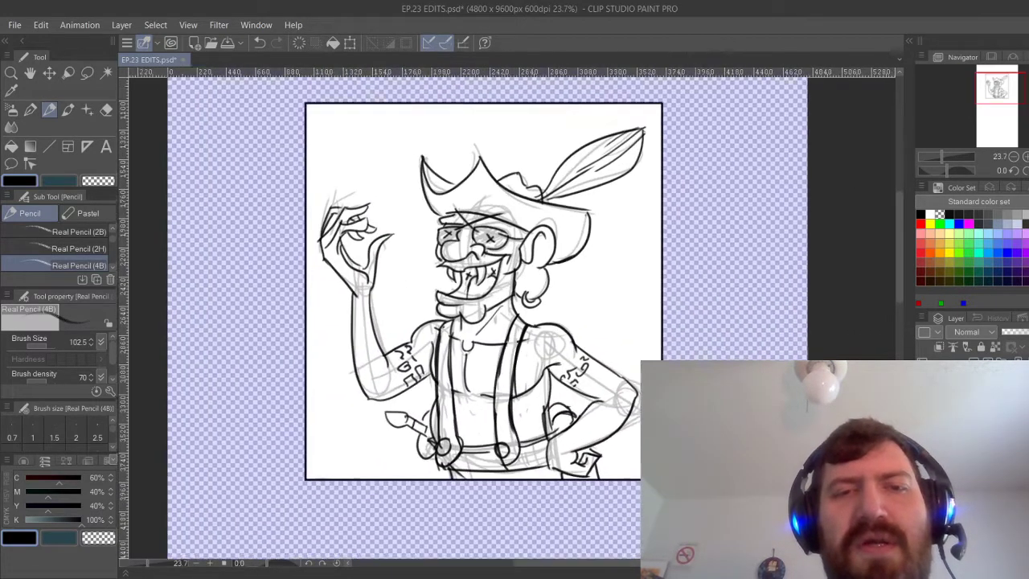
left_click_drag(514, 322, 548, 323)
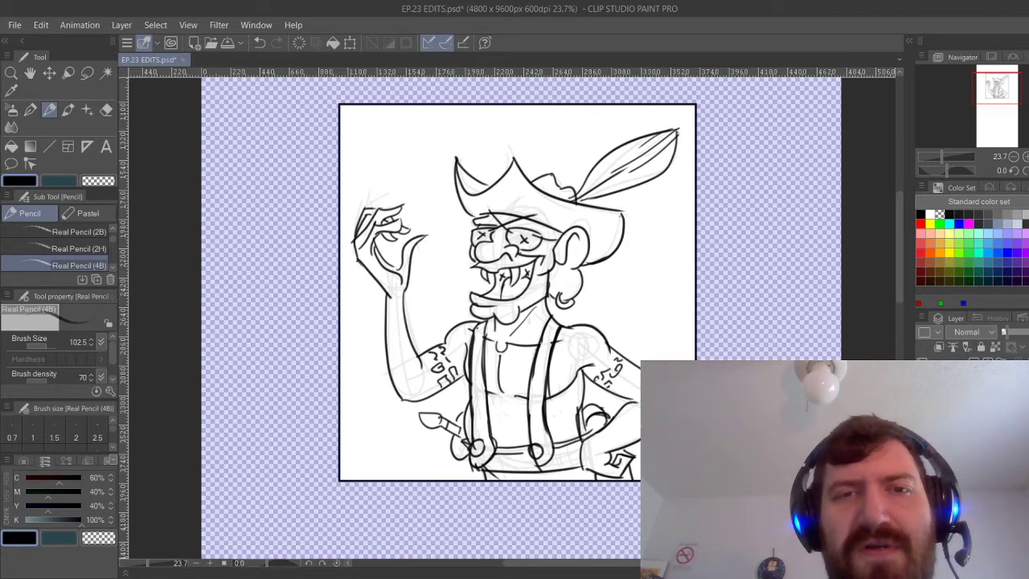
left_click(972, 386)
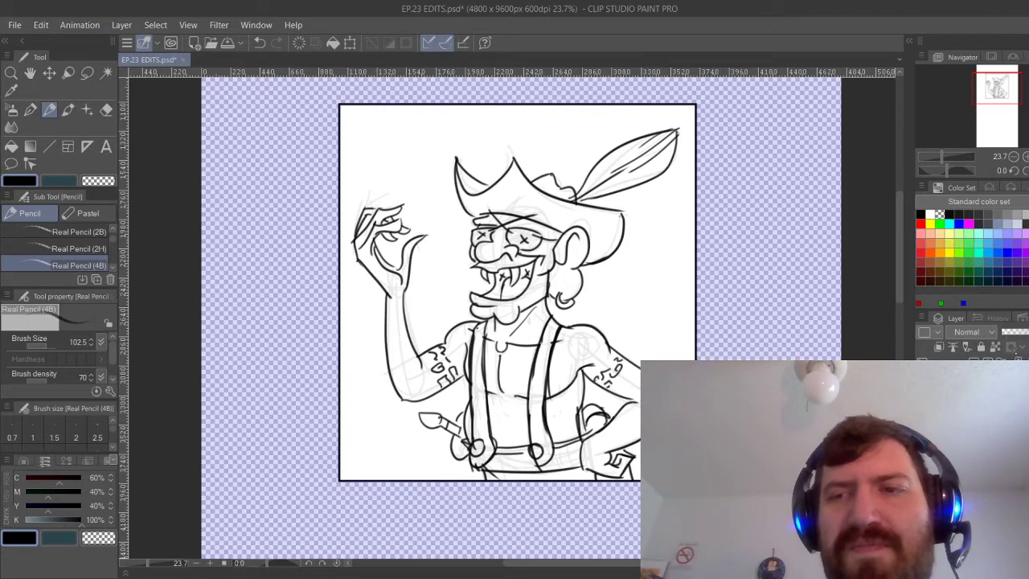
left_click(1027, 332)
left_click(1027, 333)
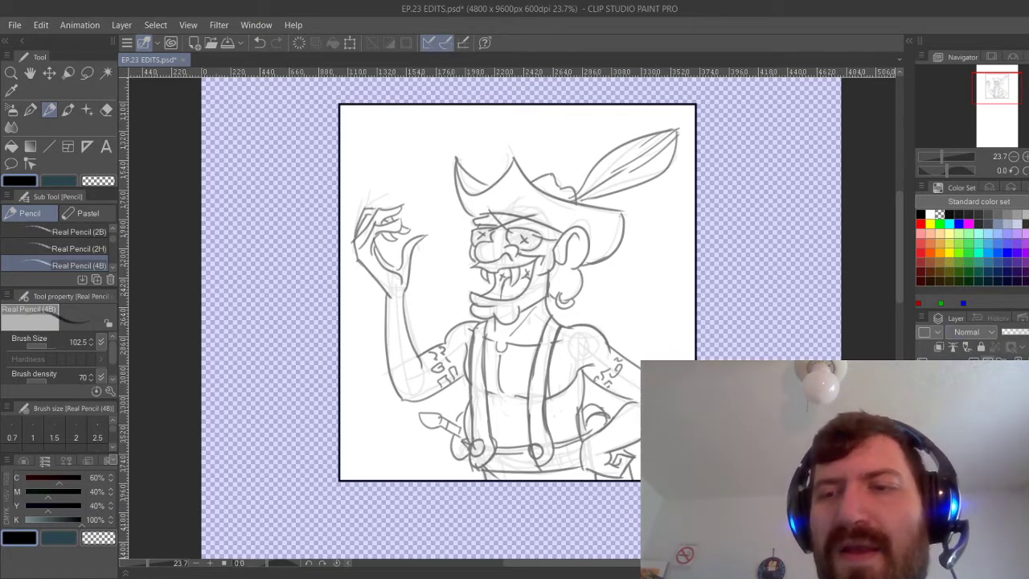
key("p")
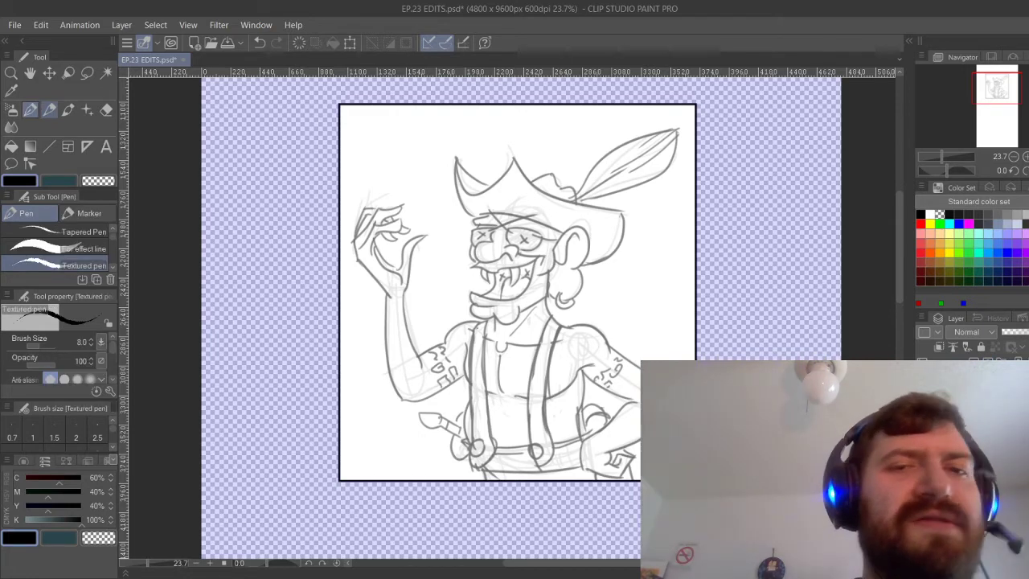
scroll(529, 360, "up", 2)
left_click_drag(514, 322, 537, 274)
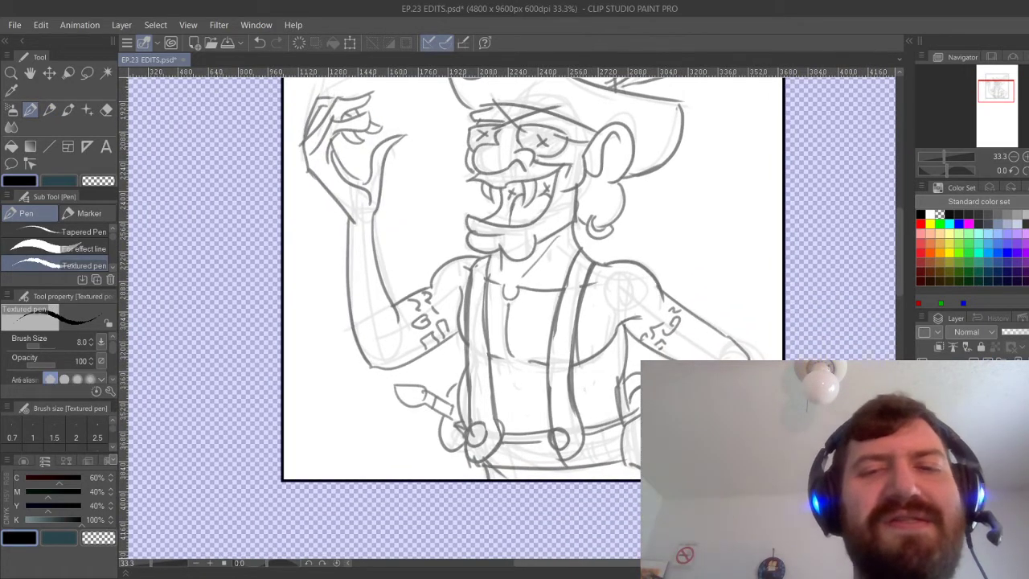
left_click_drag(530, 322, 440, 222)
left_click_drag(480, 266, 542, 211)
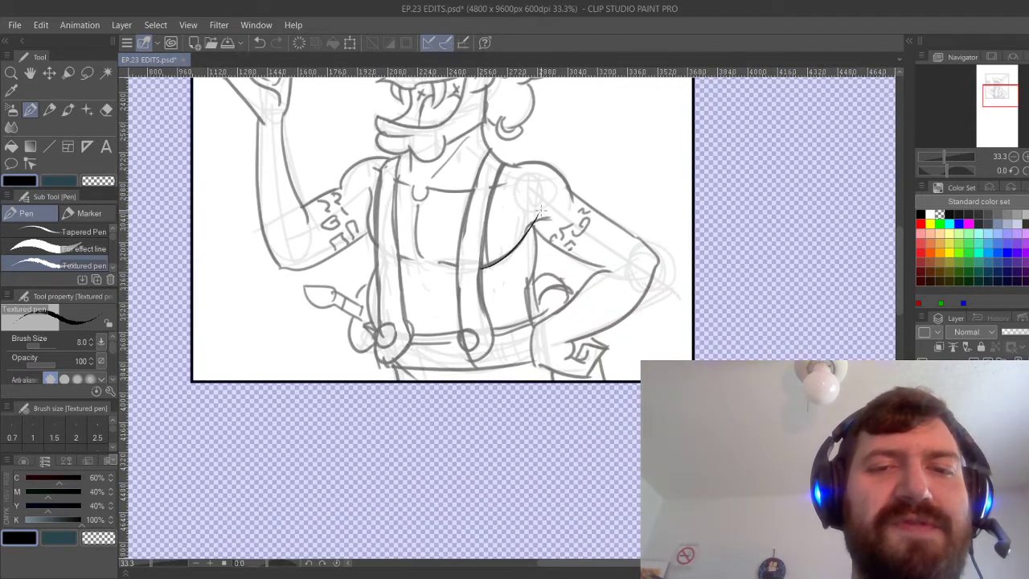
key("ctrl+z")
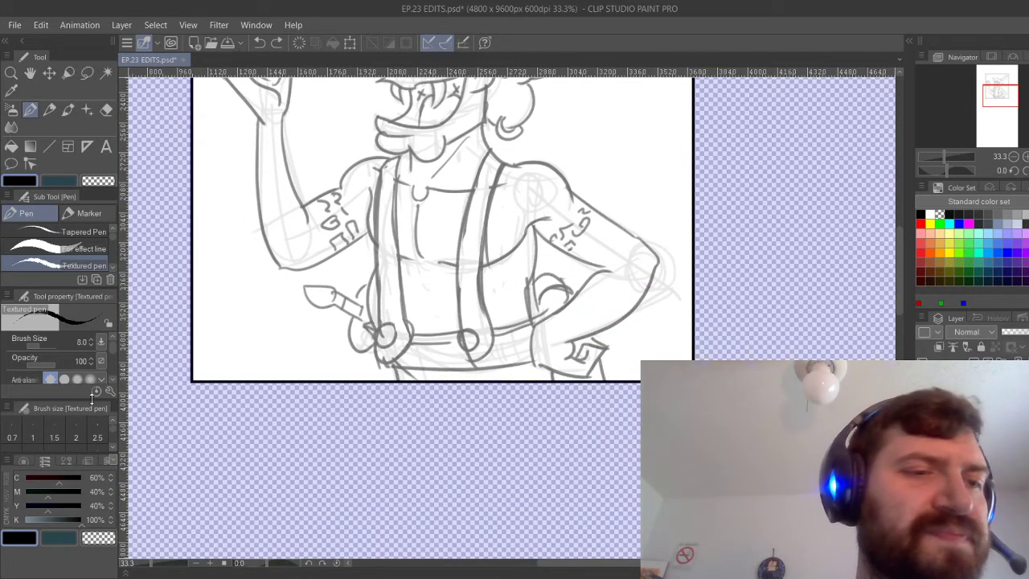
Set the Textured pen's brush size to 30, testing a stroke along the top of the ear.
scroll(64, 430, "down", 5)
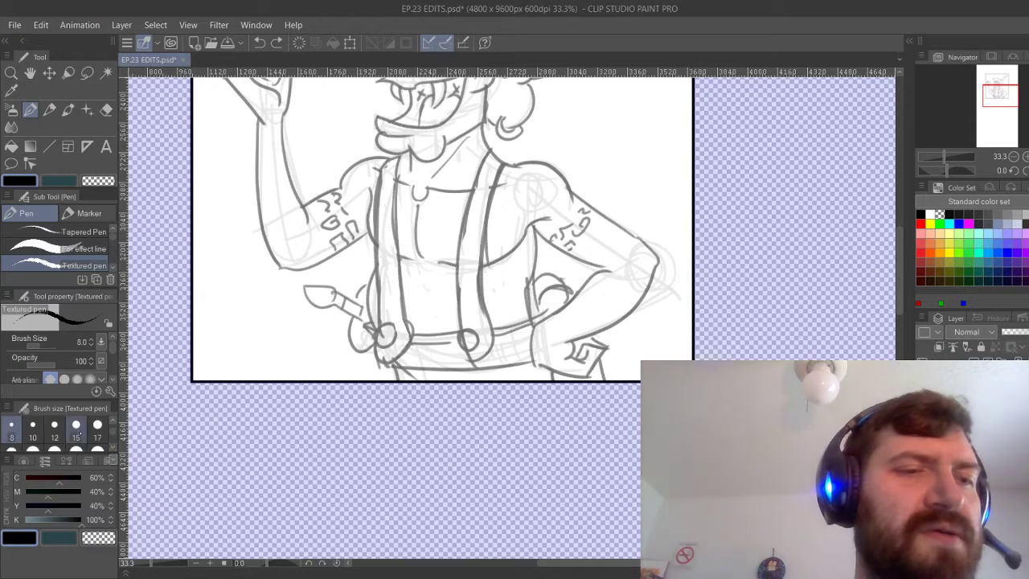
left_click(77, 426)
left_click_drag(511, 318, 576, 497)
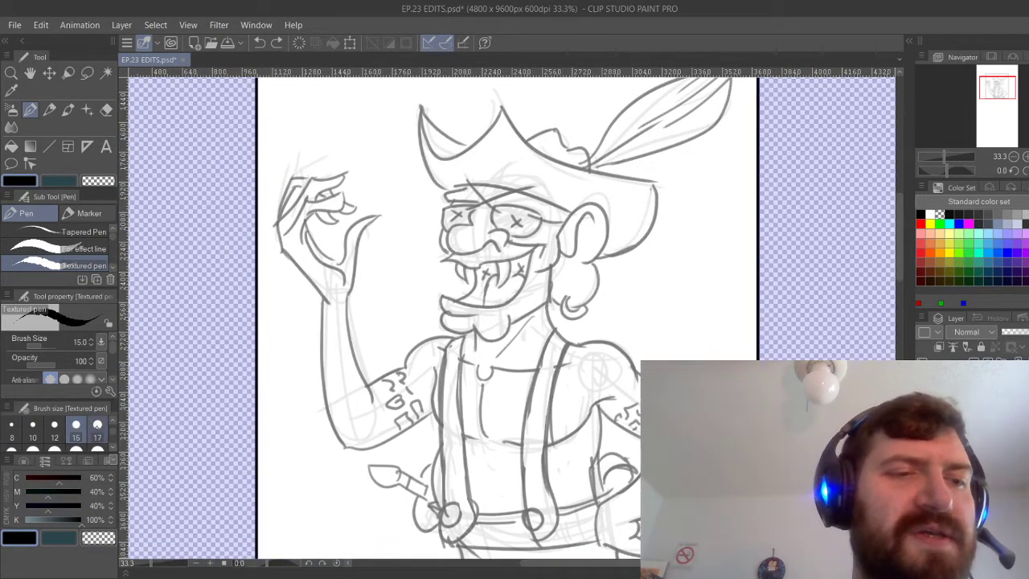
left_click(97, 427)
scroll(97, 430, "down", 2)
key("bracketright")
key("bracketright")
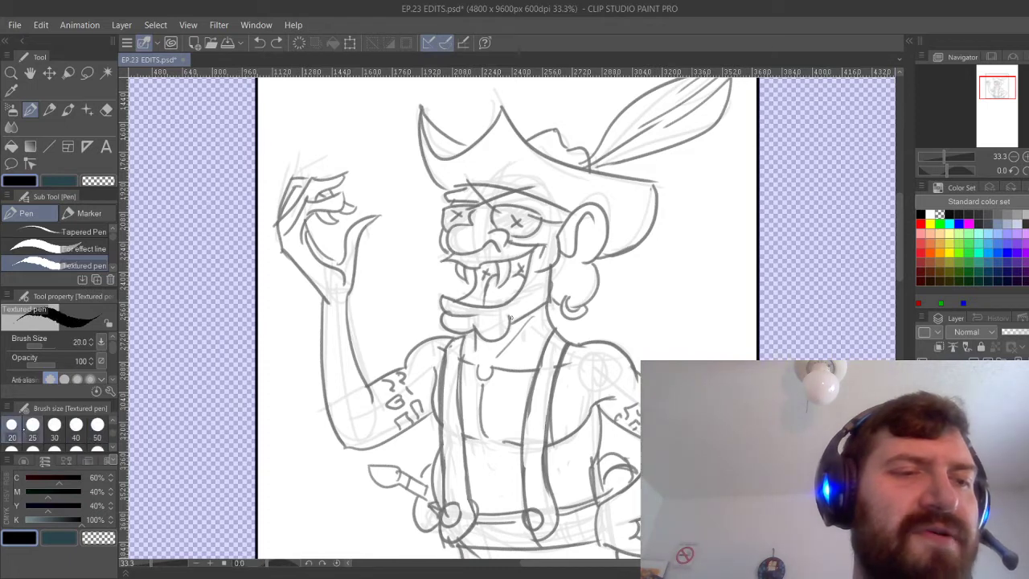
left_click_drag(558, 236, 598, 204)
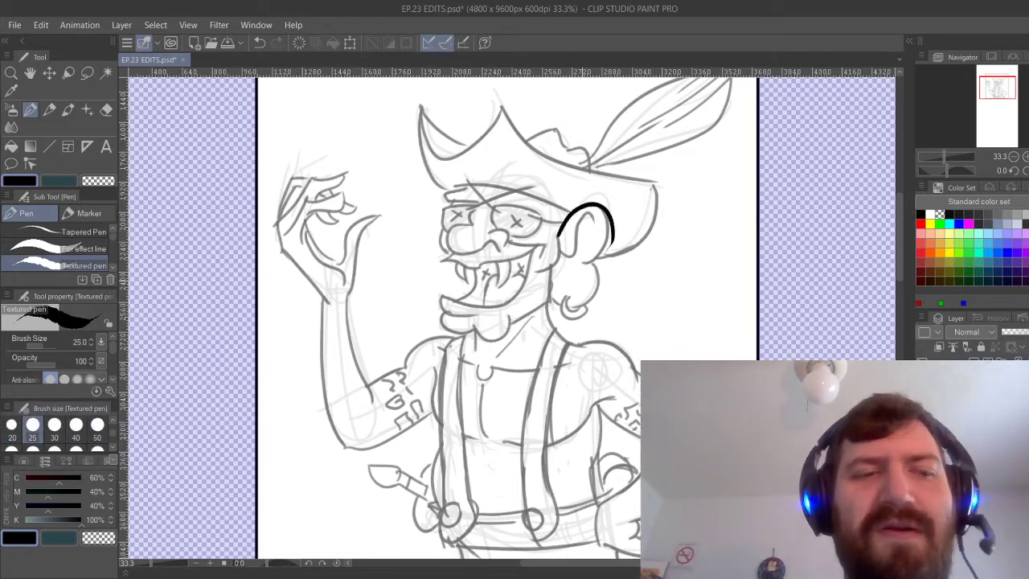
key("ctrl+z")
key("bracketright")
Ink the ear's outer outline in thick black, from its upper front edge around and down to the lobe.
mouse_move(560, 233)
left_mouse_down()
mouse_move(606, 245)
mouse_move(581, 264)
mouse_move(572, 305)
left_mouse_up()
key("ctrl+z")
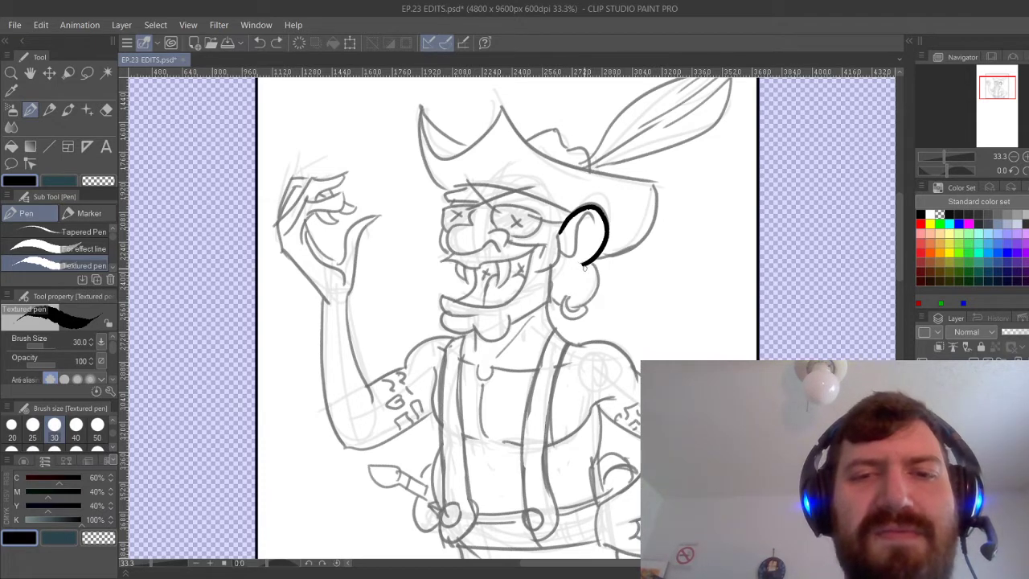
left_click_drag(583, 266, 563, 310)
key("ctrl+z")
mouse_move(586, 265)
left_mouse_down()
mouse_move(569, 305)
mouse_move(550, 295)
left_mouse_up()
key("ctrl+z")
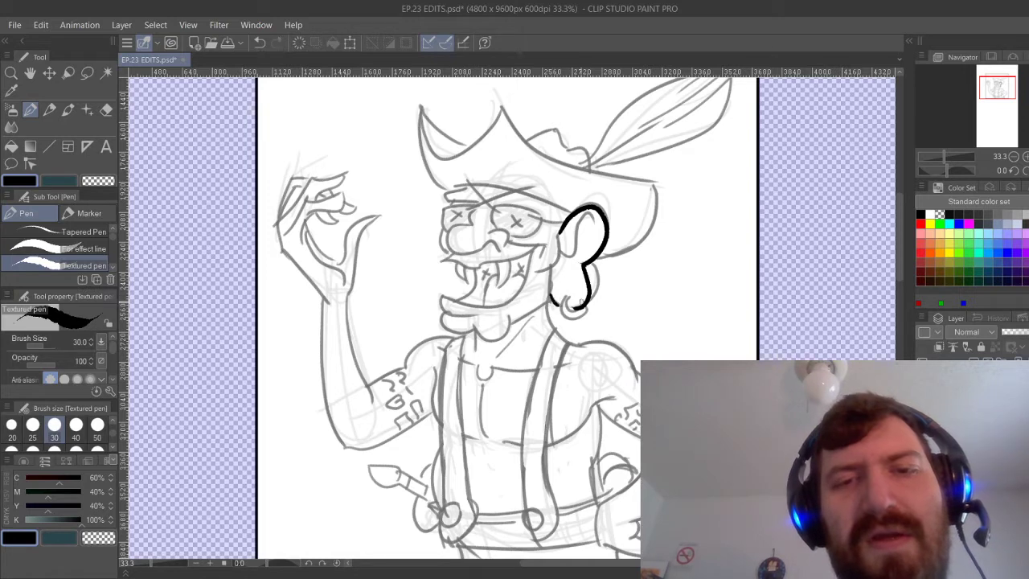
key("ctrl+z")
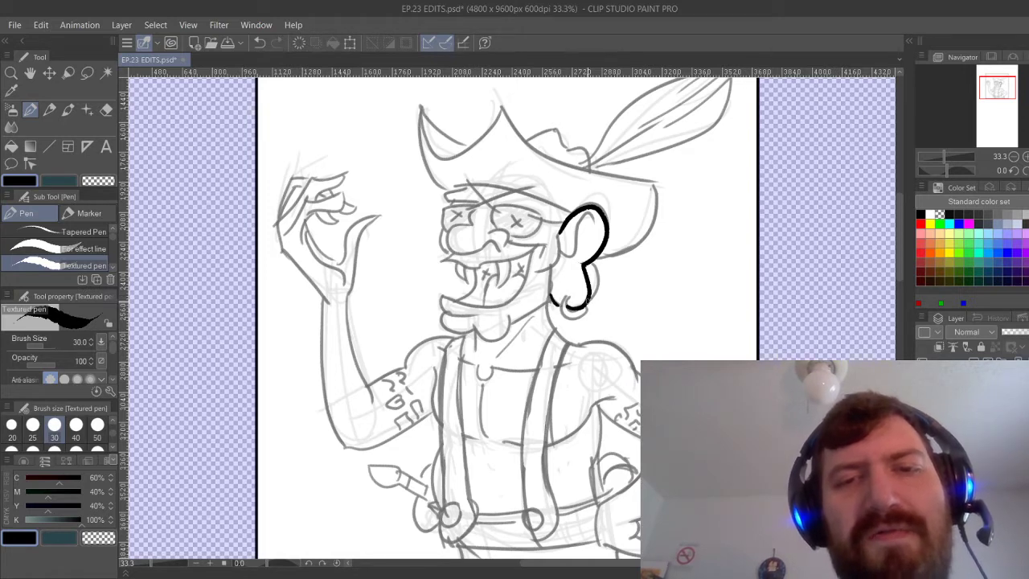
Ink the curved fold inside the ear.
left_click_drag(561, 252, 591, 216)
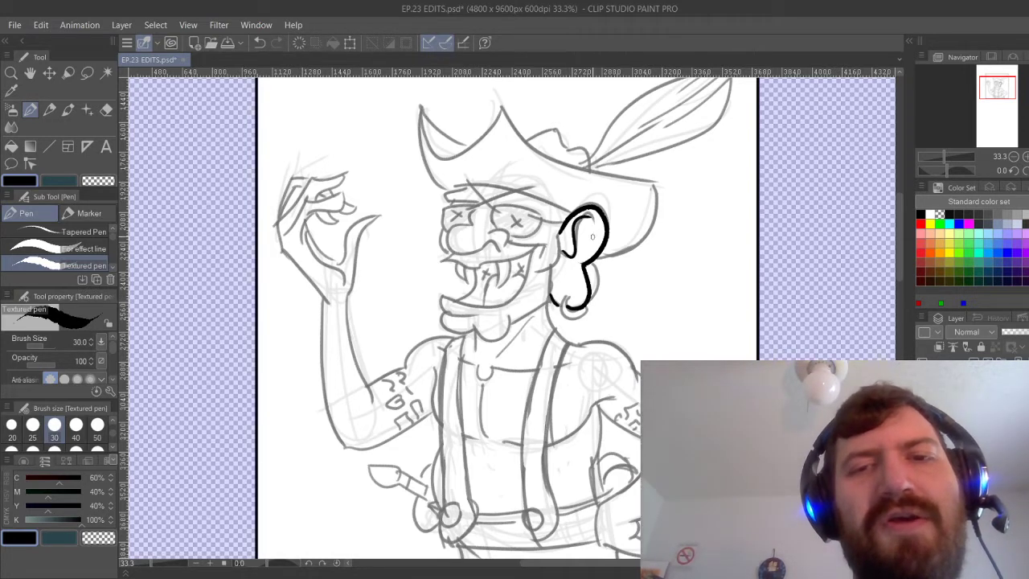
key("ctrl+z")
mouse_move(562, 253)
left_mouse_down()
mouse_move(576, 227)
mouse_move(597, 231)
mouse_move(592, 243)
left_mouse_up()
key("ctrl+z")
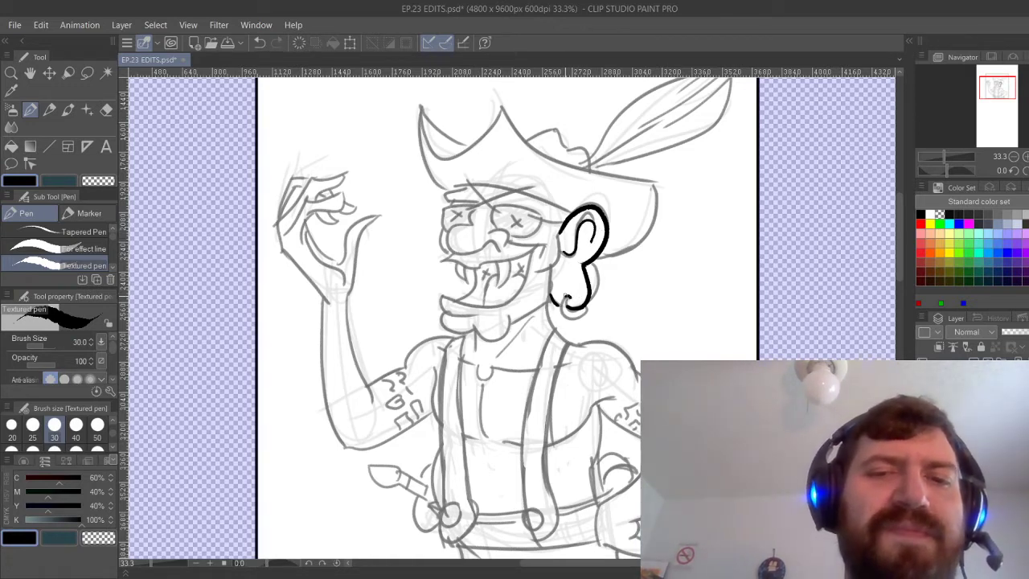
Ink the small hoop earring hanging from the earlobe.
left_click_drag(561, 297, 582, 316)
key("ctrl+z")
key("ctrl+z")
key("ctrl+z")
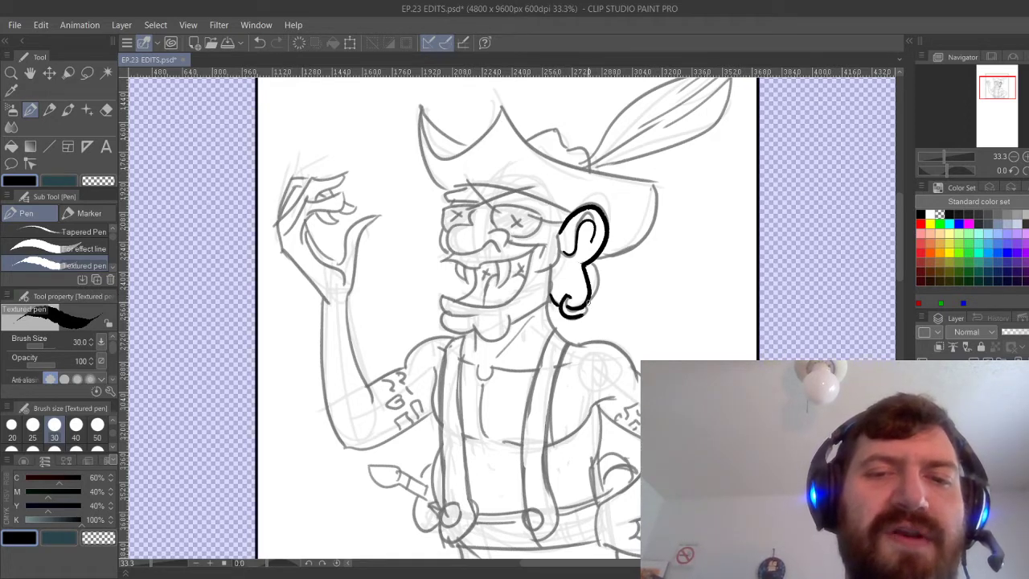
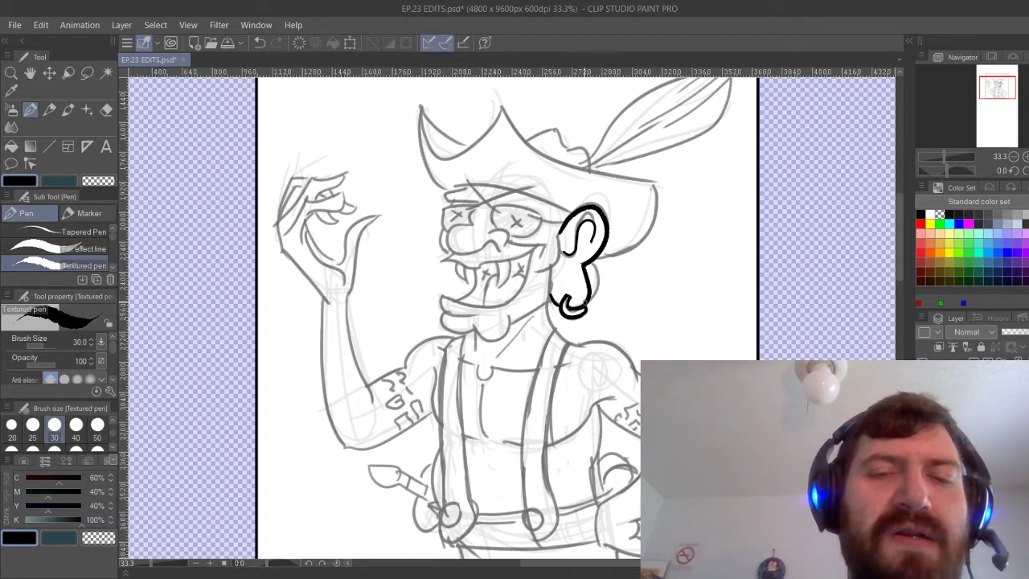
Ink the ear's front edge down to the earlobe, with a short cheek line branching towards the grin.
left_click_drag(605, 301, 628, 252)
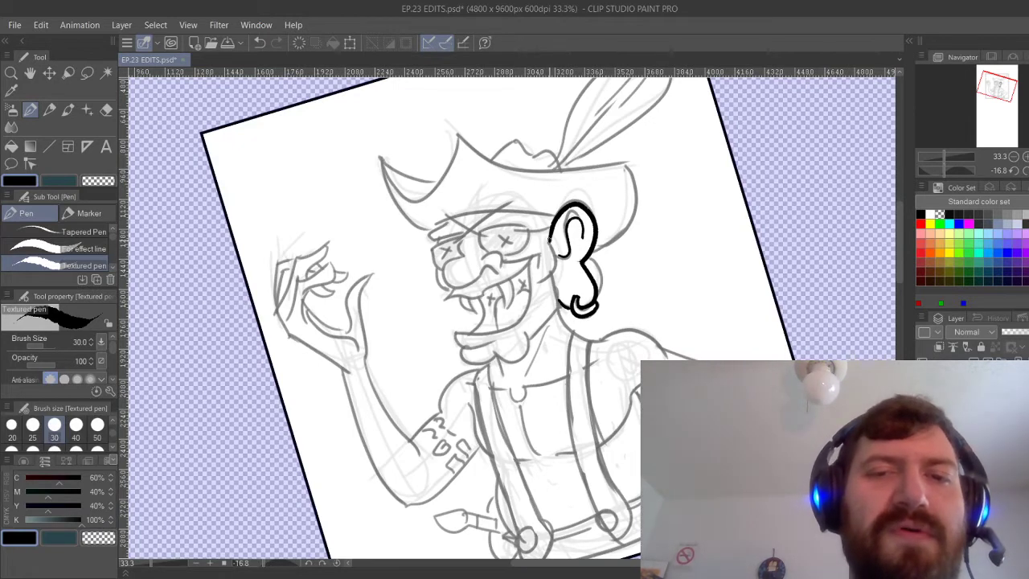
left_click_drag(550, 239, 540, 283)
key("ctrl+z")
left_click_drag(551, 241, 541, 284)
key("ctrl+z")
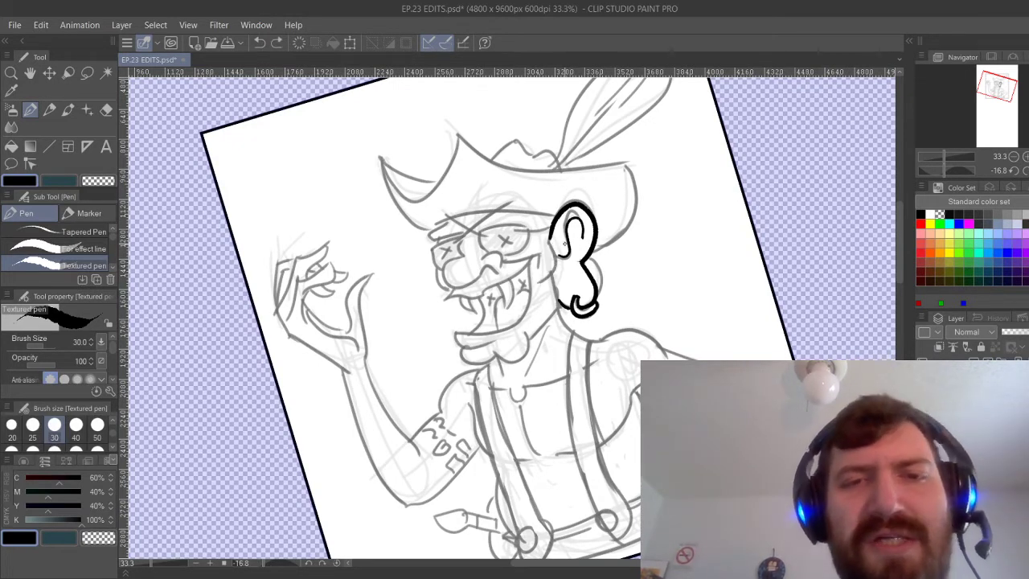
mouse_move(558, 239)
left_mouse_down()
mouse_move(539, 287)
mouse_move(556, 312)
mouse_move(526, 339)
left_mouse_up()
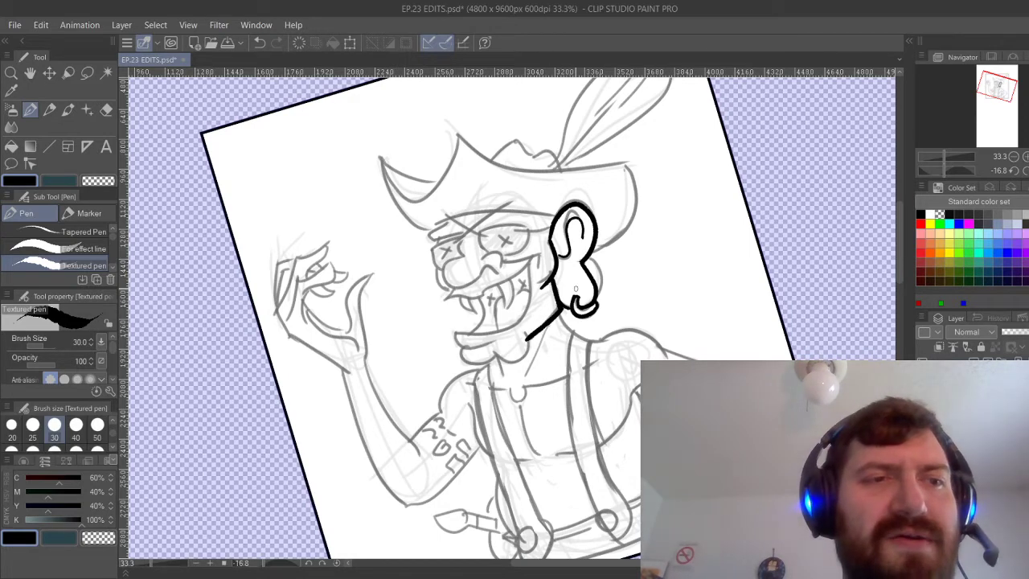
Redo the inked jawline as a straight stroke from the earlobe down towards the chin.
key("ctrl+z")
left_click_drag(562, 308, 532, 341)
key("ctrl+z")
key("ctrl+z")
left_click_drag(563, 311, 533, 341)
key("ctrl+z")
key("ctrl+z")
Ink the rounded chin at the end of the jawline and the curved underside of the lower lip.
mouse_move(562, 311)
left_mouse_down()
mouse_move(528, 341)
mouse_move(605, 275)
left_mouse_up()
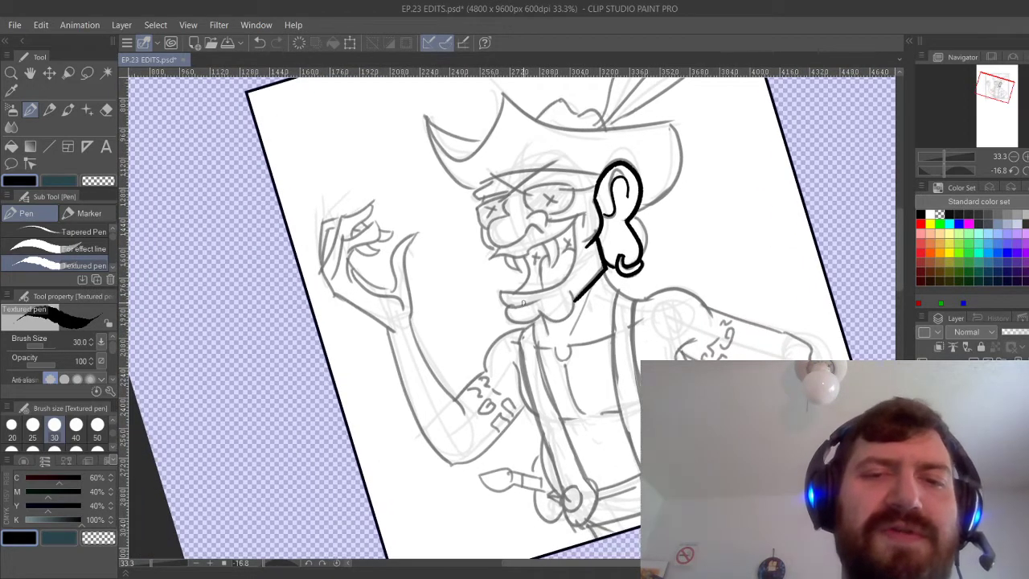
mouse_move(507, 304)
left_mouse_down()
mouse_move(545, 308)
mouse_move(551, 320)
mouse_move(585, 294)
left_mouse_up()
key("ctrl+z")
key("ctrl+z")
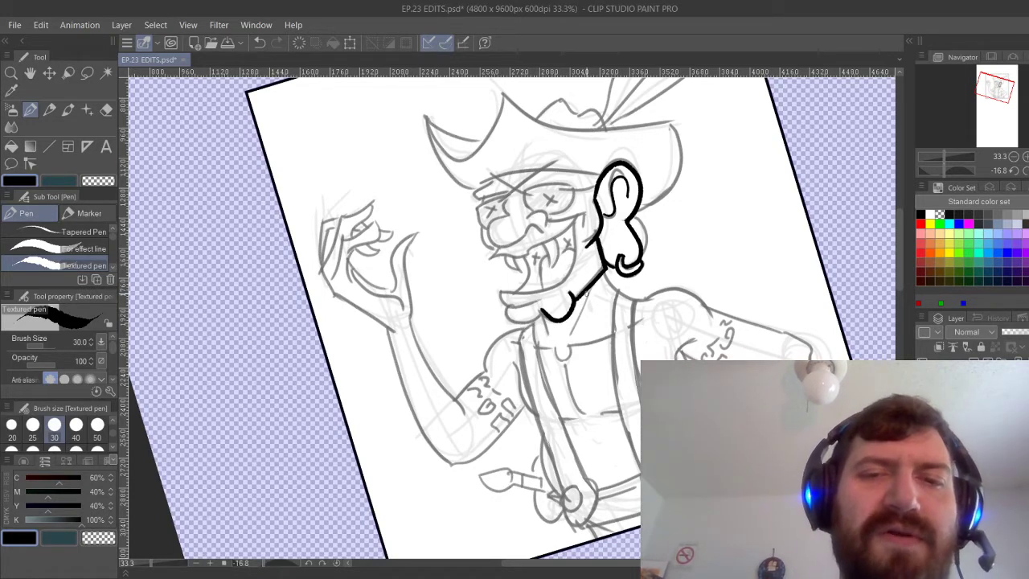
mouse_move(508, 312)
left_mouse_down()
mouse_move(542, 314)
mouse_move(580, 382)
mouse_move(613, 342)
left_mouse_up()
key("ctrl+z")
key("ctrl+z")
key("ctrl+@")
Set the Textured pen's brush size to 20.
scroll(655, 308, "up", 1)
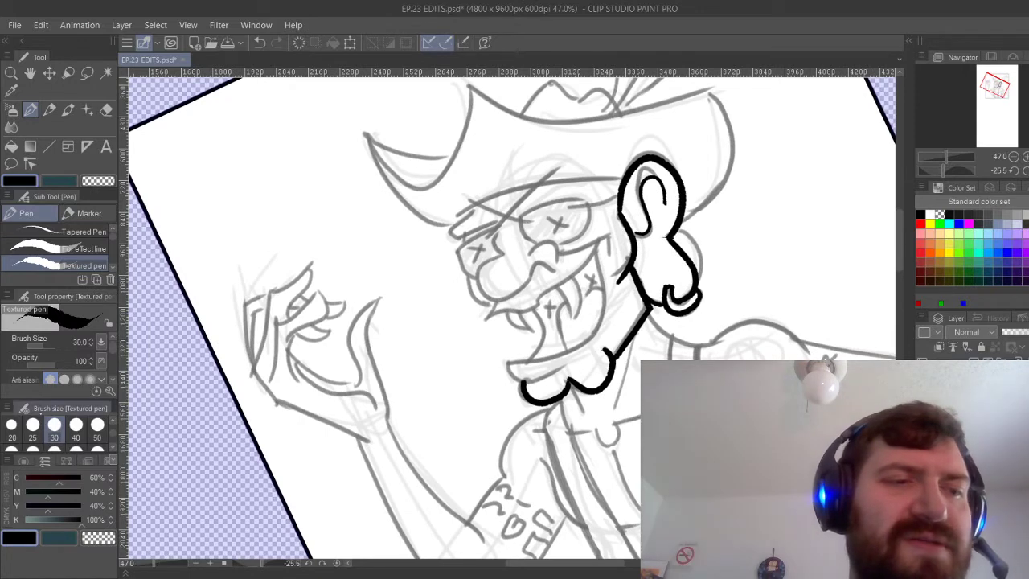
left_click(12, 425)
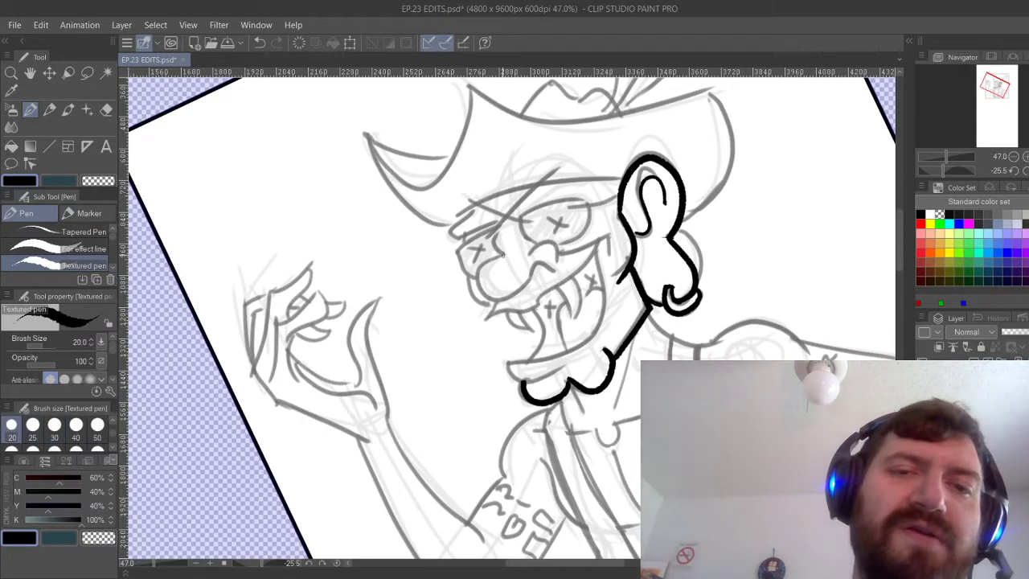
Ink the rounded tip of the nose, the nostril beside it and the short curve of the nose bridge.
mouse_move(505, 256)
left_mouse_down()
mouse_move(524, 288)
mouse_move(542, 263)
mouse_move(555, 274)
mouse_move(556, 257)
left_mouse_up()
key("ctrl+z")
key("ctrl+z")
key("ctrl+z")
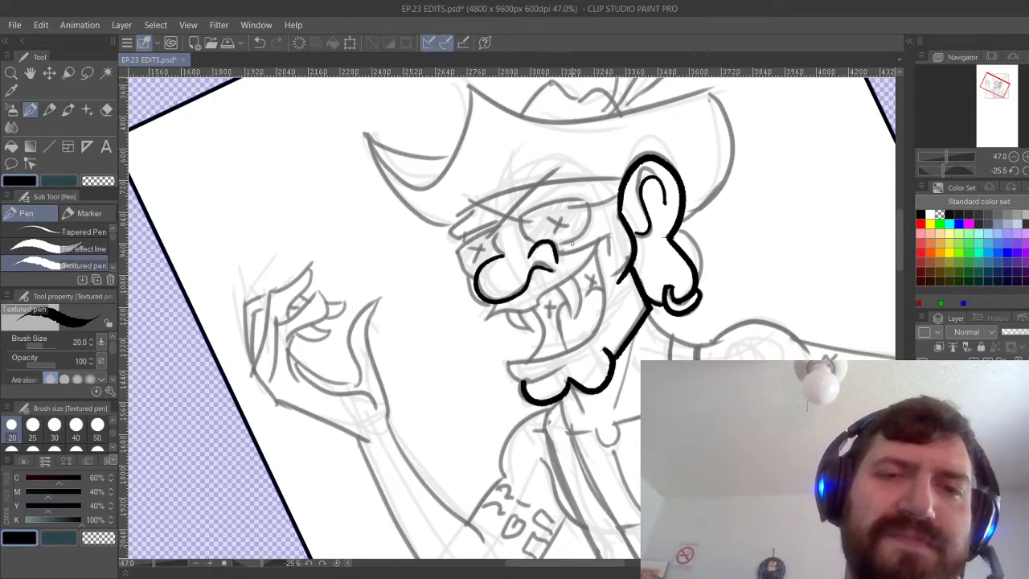
mouse_move(504, 222)
left_mouse_down()
mouse_move(498, 256)
mouse_move(511, 226)
left_mouse_up()
key("ctrl+z")
key("ctrl+z")
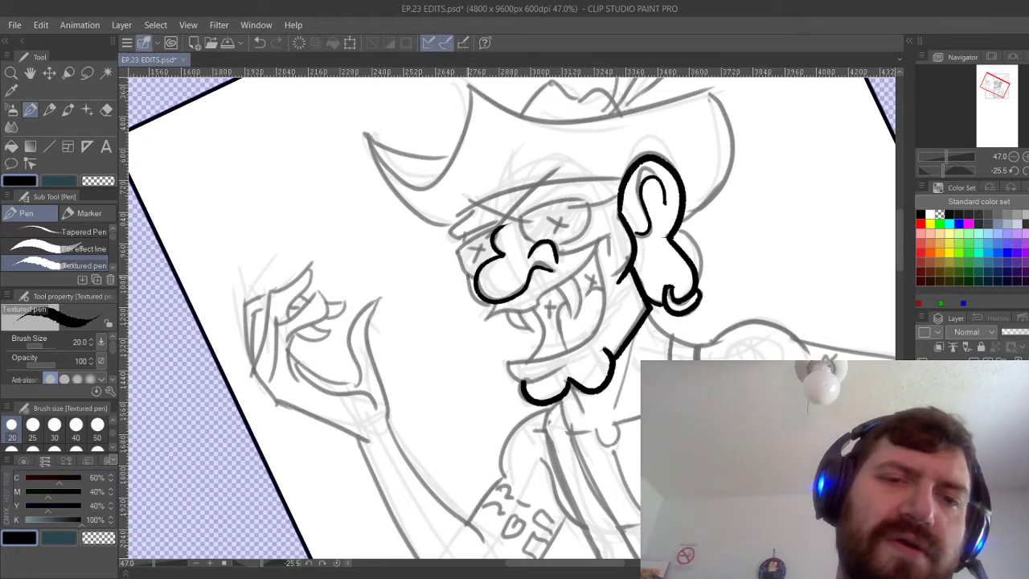
Set the brush size to 30 and ink the curve around the nose and the grin's upper lip up to the cheek.
left_click_drag(469, 273, 483, 309)
key("ctrl+z")
left_click(33, 426)
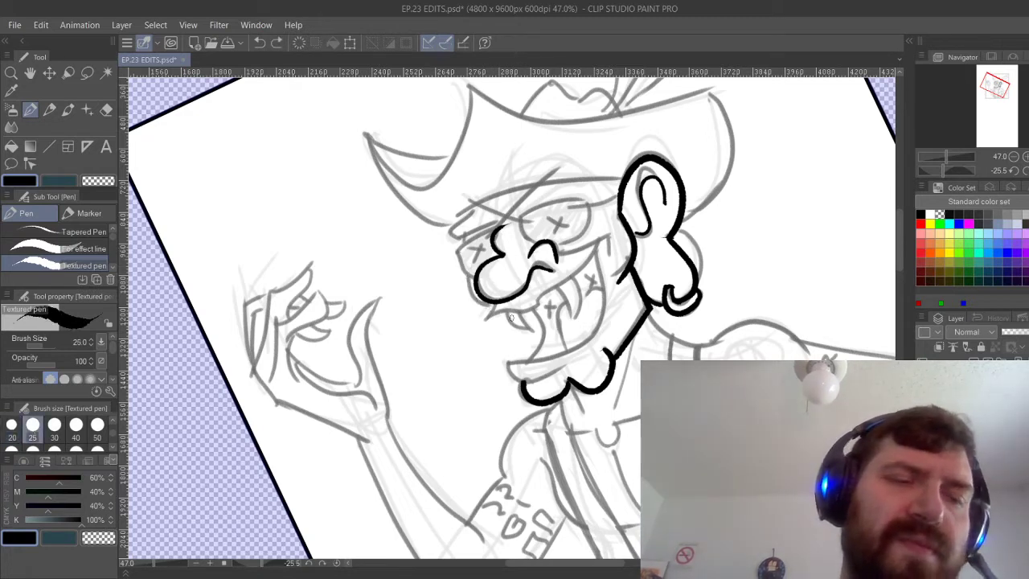
left_click(54, 426)
mouse_move(474, 270)
left_mouse_down()
mouse_move(468, 281)
mouse_move(491, 305)
mouse_move(486, 319)
mouse_move(545, 298)
mouse_move(608, 236)
left_mouse_up()
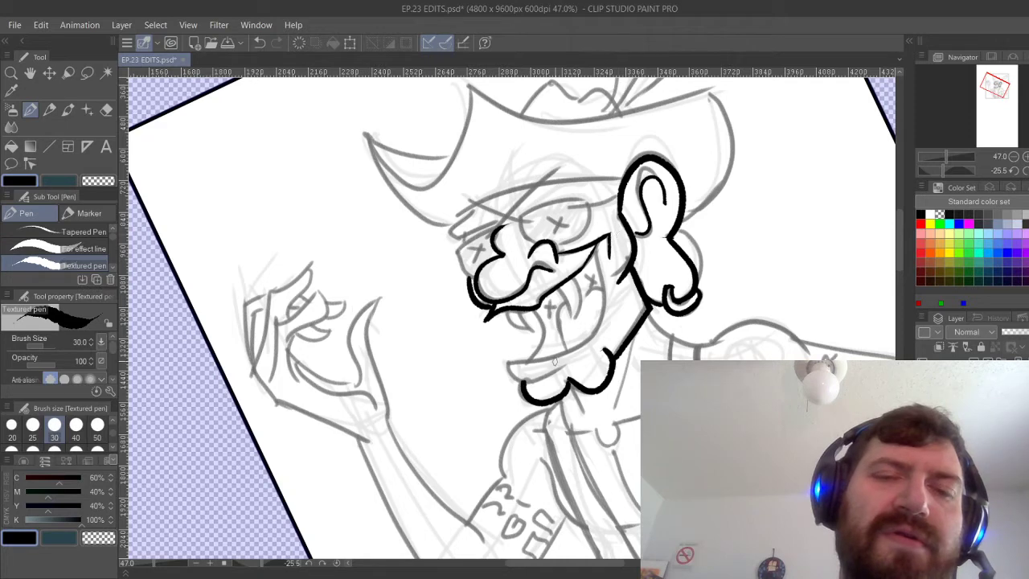
Set the brush size to 20 and ink the grin's back edge curving down into the top of the lower lip.
key("bracketleft")
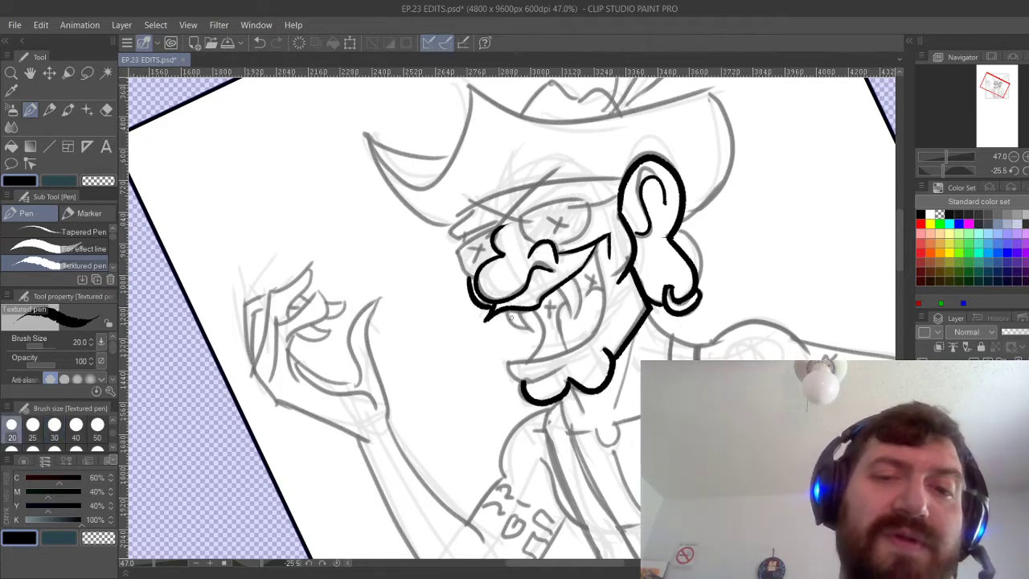
left_click_drag(510, 363, 614, 295)
key("ctrl+z")
left_click_drag(597, 249, 596, 322)
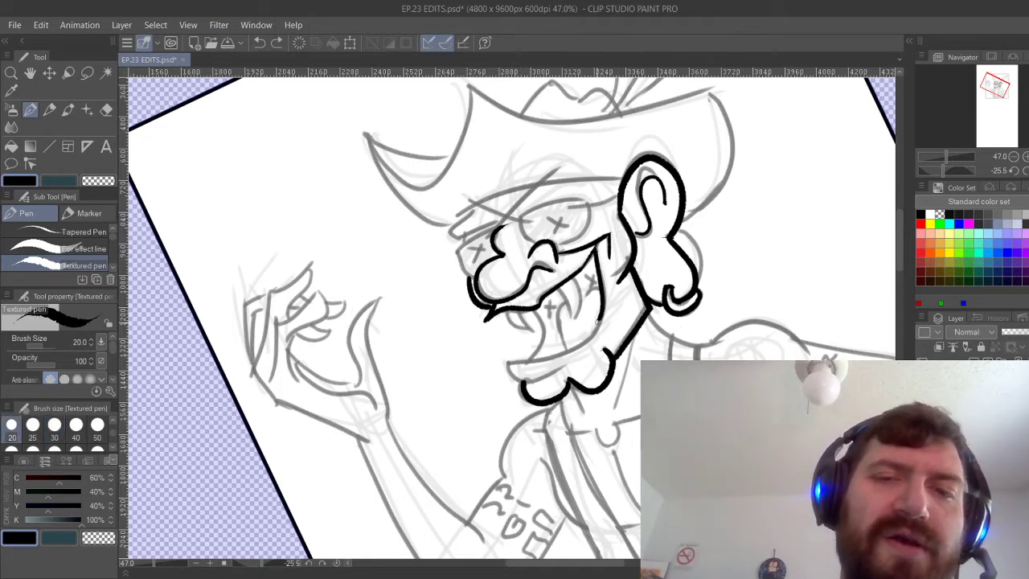
key("ctrl+z")
left_click_drag(602, 251, 567, 344)
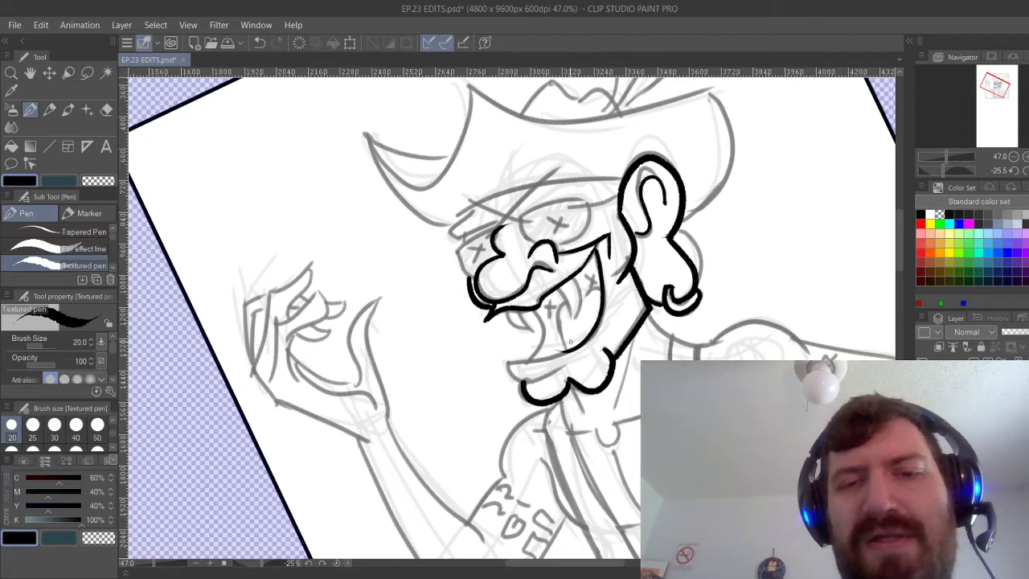
key("ctrl+z")
left_click_drag(508, 363, 601, 297)
left_click_drag(605, 246, 595, 331)
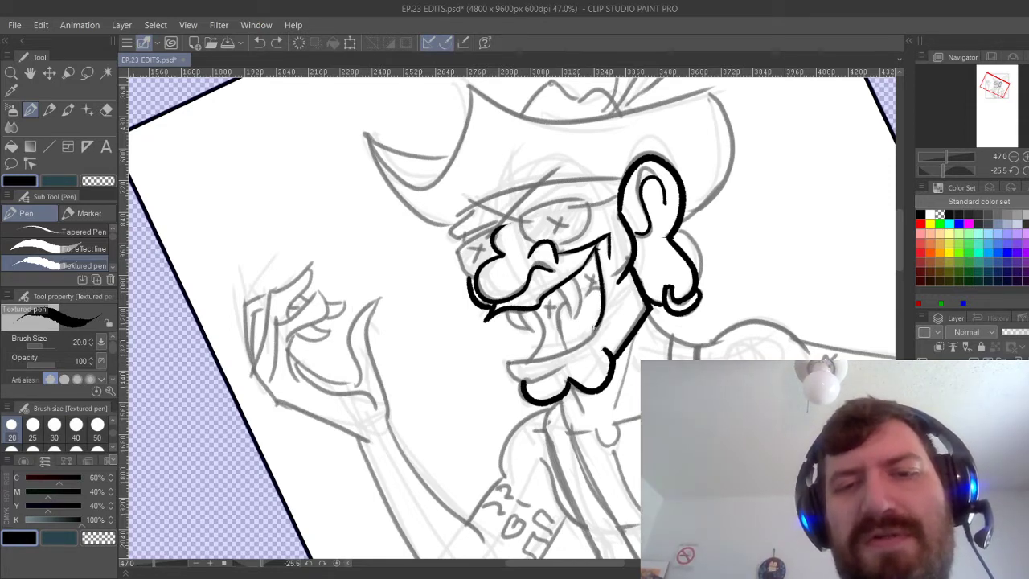
key("ctrl+z")
mouse_move(604, 246)
left_mouse_down()
mouse_move(567, 356)
mouse_move(584, 349)
left_mouse_up()
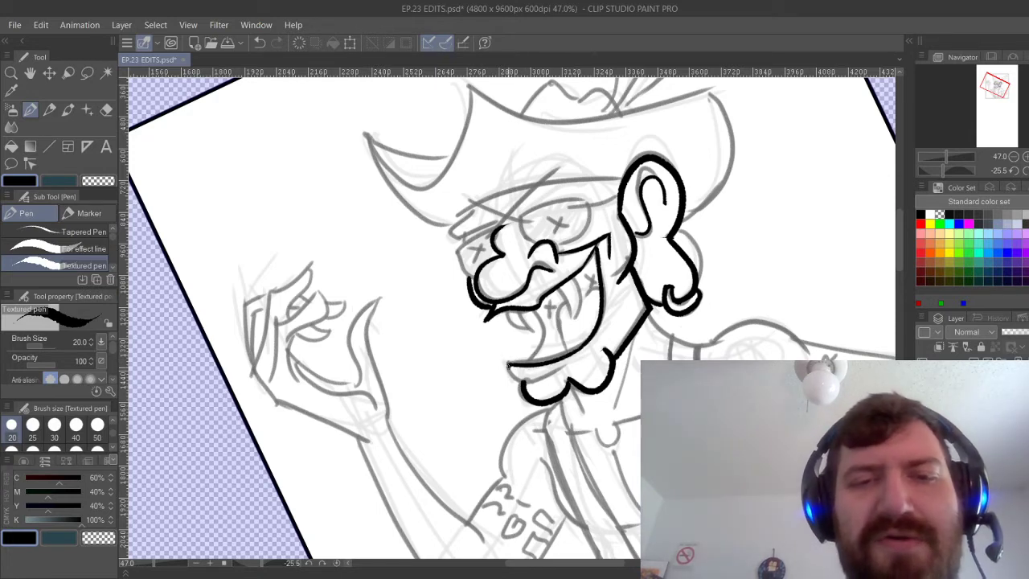
Ink the underside of the lower lip from its front tip back above the chin.
left_click_drag(509, 365, 580, 363)
key("ctrl+z")
key("ctrl+z")
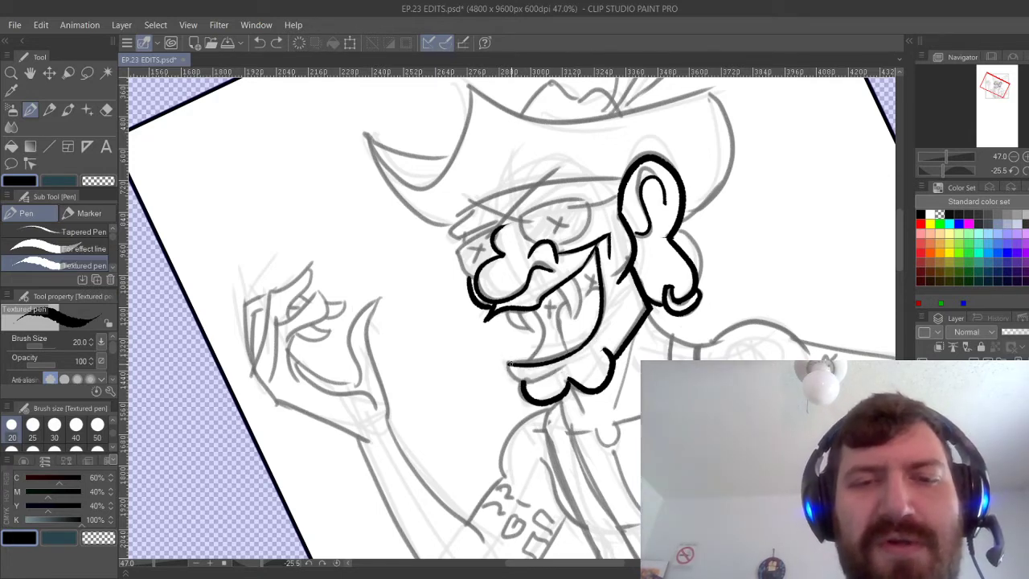
left_click_drag(509, 363, 571, 375)
key("ctrl+z")
left_click_drag(507, 363, 563, 383)
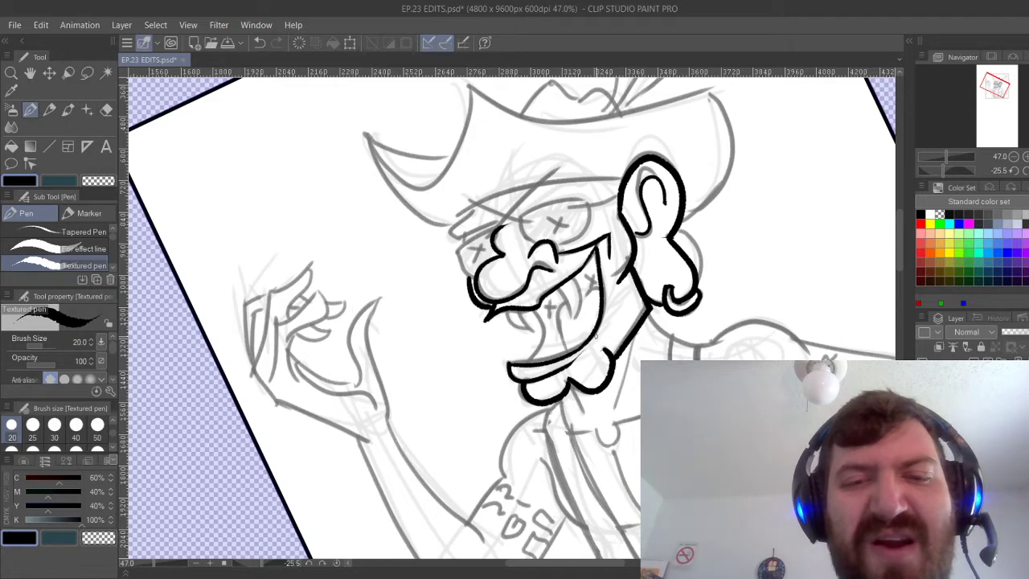
Ink the large fang in the middle of the grin and the smaller fang at its front.
left_click_drag(596, 336, 592, 322)
left_click_drag(573, 262, 573, 302)
key("ctrl+z")
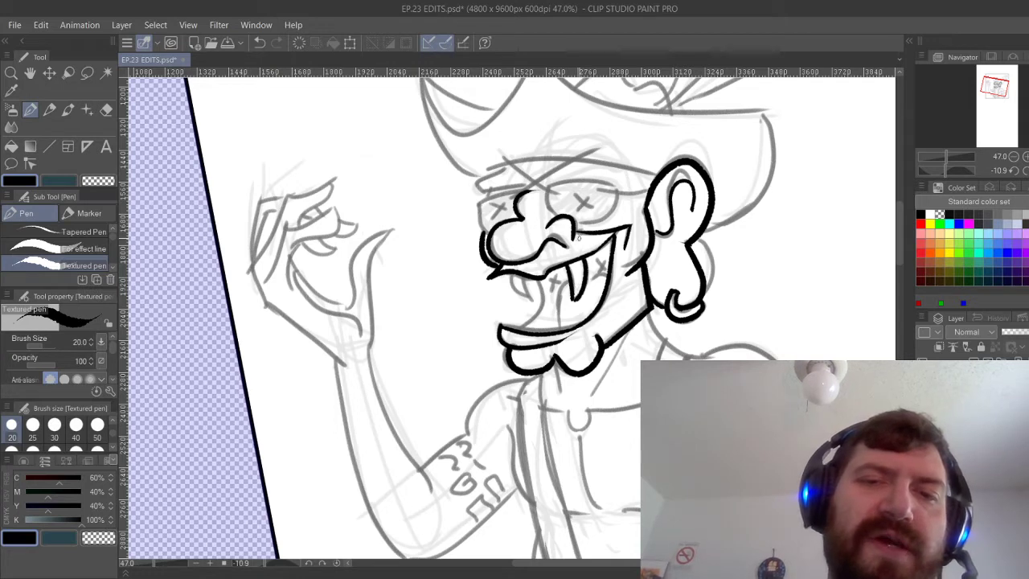
key("ctrl+z")
left_click_drag(585, 258, 571, 302)
key("ctrl+z")
left_click_drag(586, 264, 572, 301)
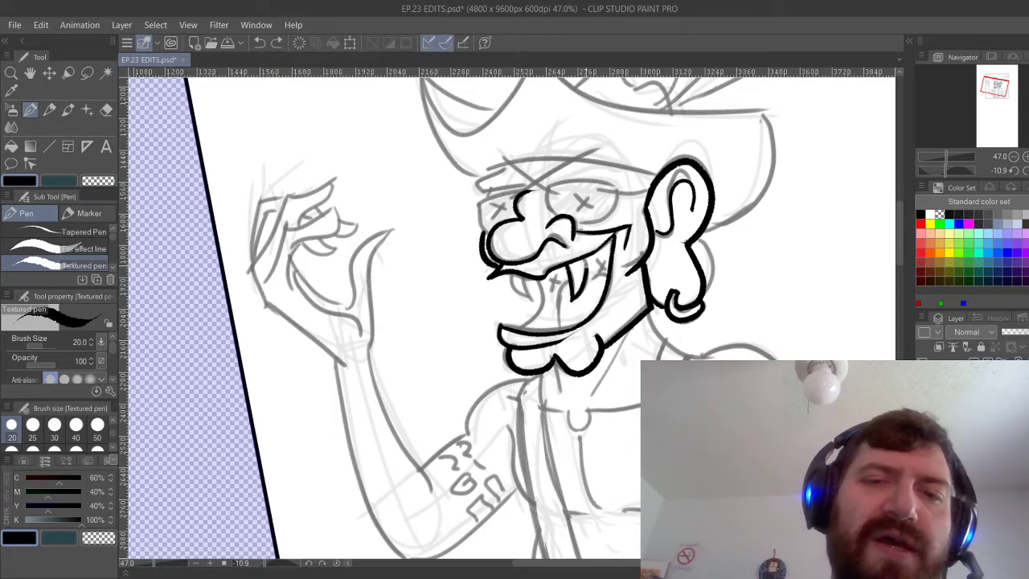
left_click_drag(512, 275, 530, 298)
key("ctrl+z")
key("ctrl+z")
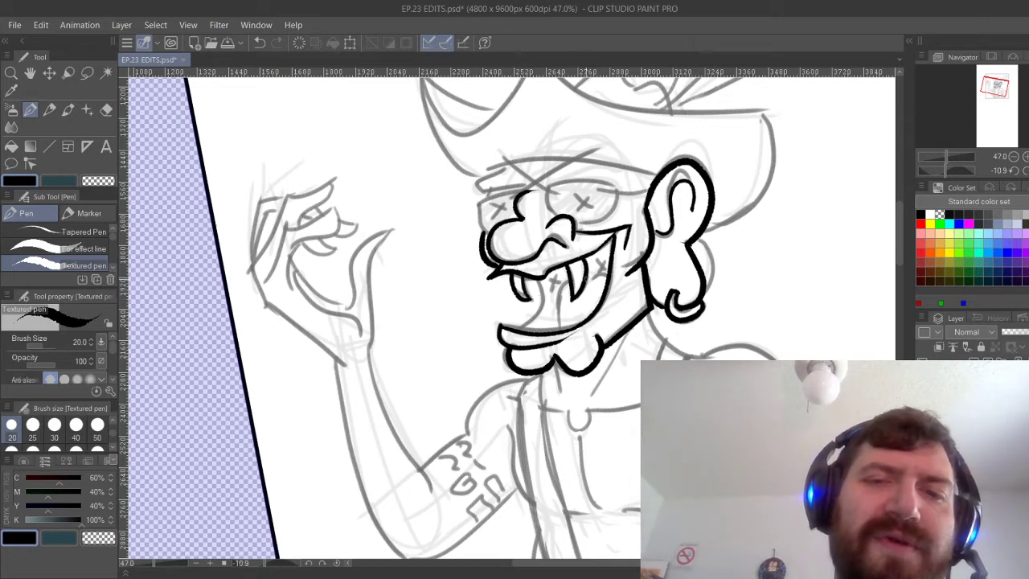
Ink the mouth's interior with the tongue outline, the curved front edge and two small cross marks beside the large fang.
mouse_move(586, 278)
left_mouse_down()
mouse_move(609, 275)
mouse_move(559, 333)
left_mouse_up()
key("ctrl+z")
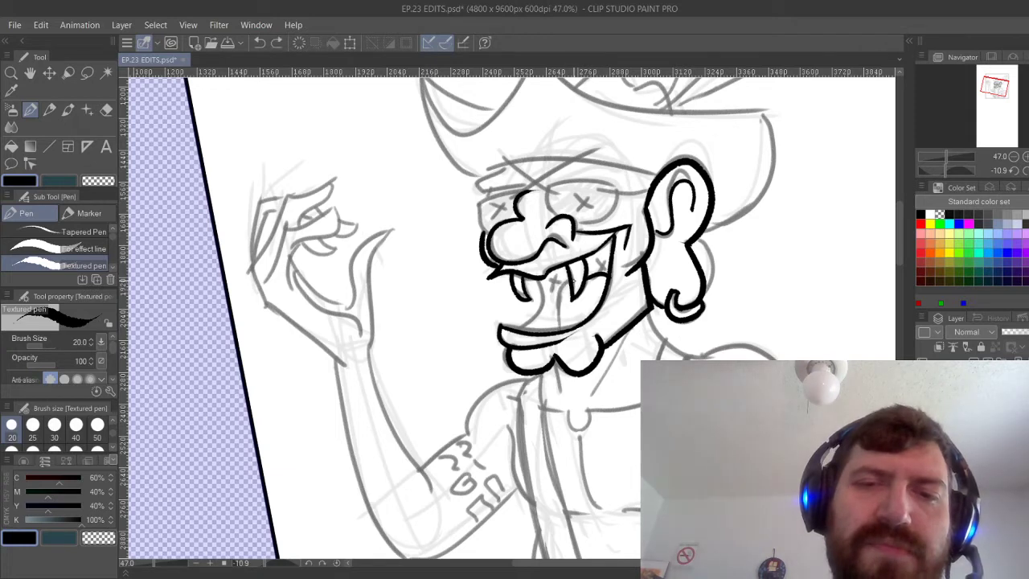
left_click_drag(572, 278, 562, 321)
key("ctrl+z")
mouse_move(570, 279)
left_mouse_down()
mouse_move(568, 320)
mouse_move(598, 284)
mouse_move(519, 330)
left_mouse_up()
key("ctrl+z")
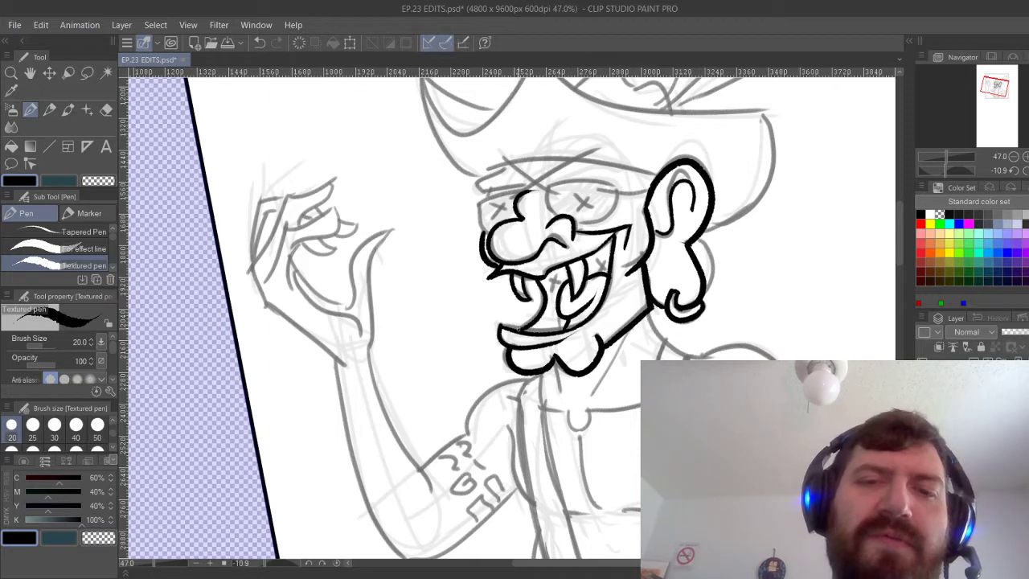
mouse_move(548, 278)
left_mouse_down()
mouse_move(559, 285)
mouse_move(550, 291)
left_mouse_up()
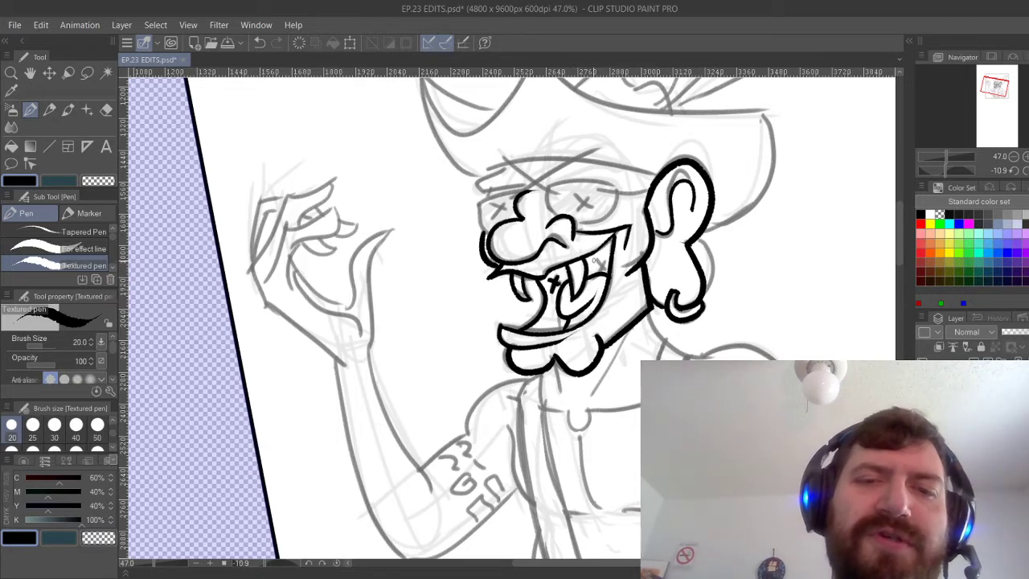
mouse_move(592, 260)
left_mouse_down()
mouse_move(604, 269)
mouse_move(640, 255)
mouse_move(663, 274)
mouse_move(663, 352)
mouse_move(623, 354)
left_mouse_up()
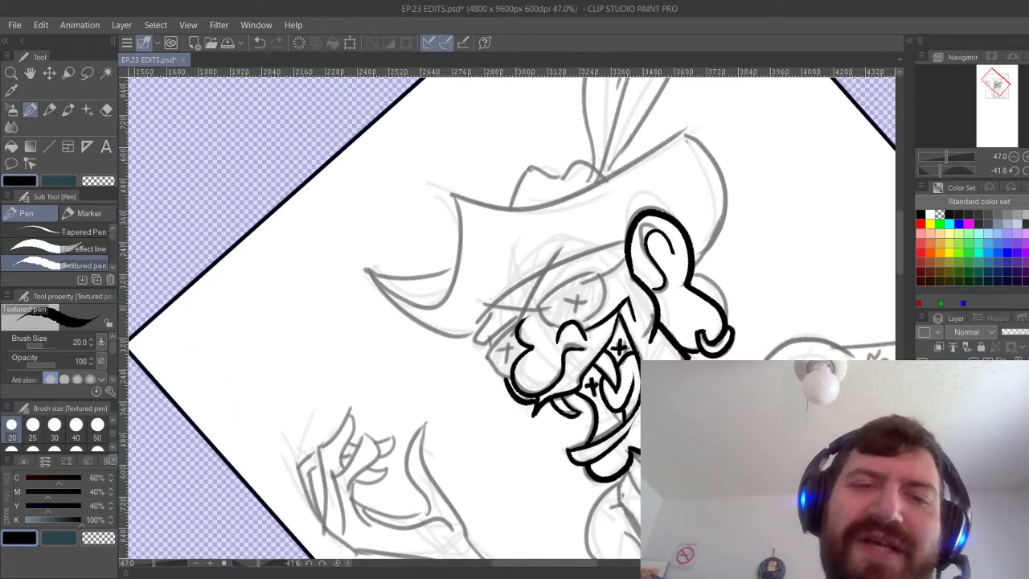
Ink the long brow line sweeping from the forehead to the ear and the short brow shape above the far eye.
left_click_drag(477, 322, 634, 236)
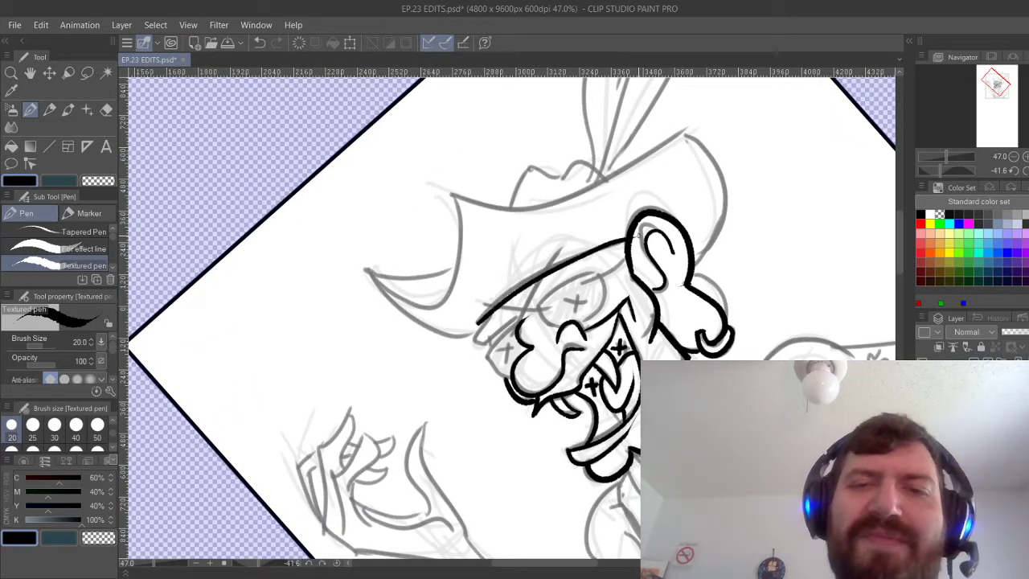
key("ctrl+z")
mouse_move(478, 323)
left_mouse_down()
mouse_move(512, 294)
mouse_move(627, 243)
mouse_move(617, 361)
left_mouse_up()
key("ctrl+at")
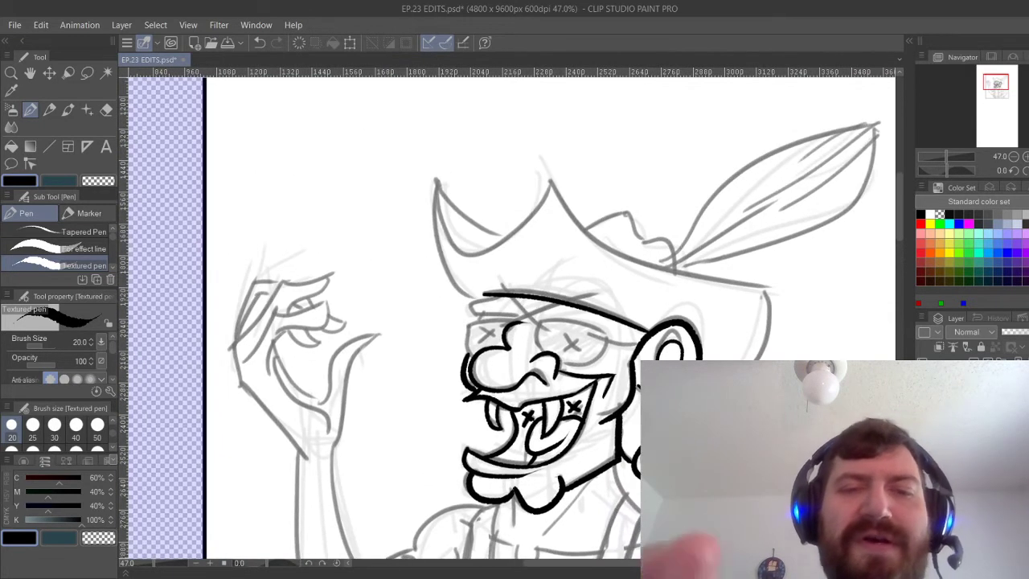
left_click_drag(564, 161, 474, 160)
mouse_move(436, 325)
left_mouse_down()
mouse_move(550, 259)
mouse_move(521, 271)
mouse_move(574, 255)
left_mouse_up()
key("ctrl+z")
key("ctrl+z")
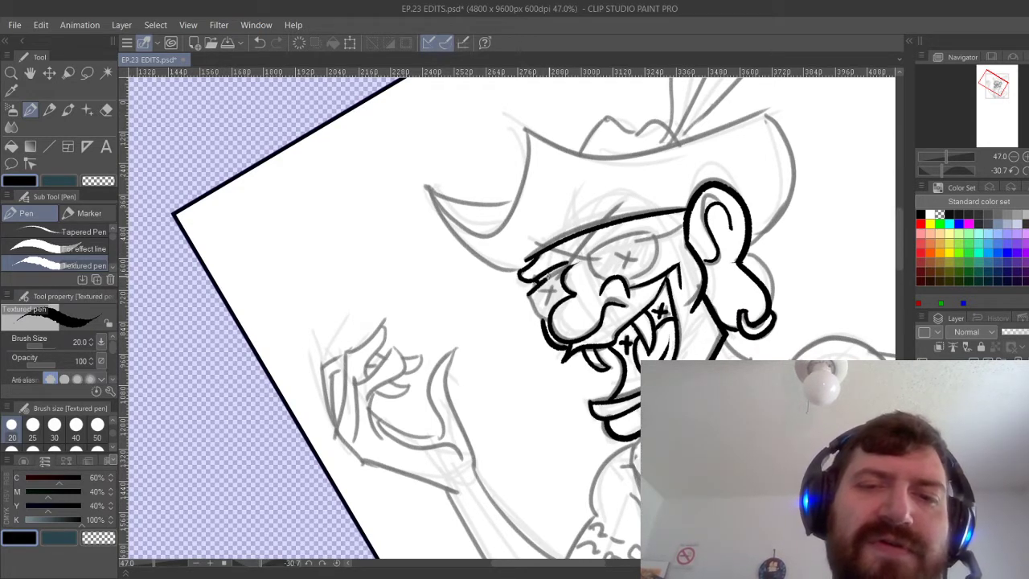
Ink the far lens of the glasses with the X-shaped eye inside it.
mouse_move(529, 294)
left_mouse_down()
mouse_move(550, 319)
mouse_move(564, 299)
left_mouse_up()
key("ctrl+z")
left_click_drag(561, 280, 542, 307)
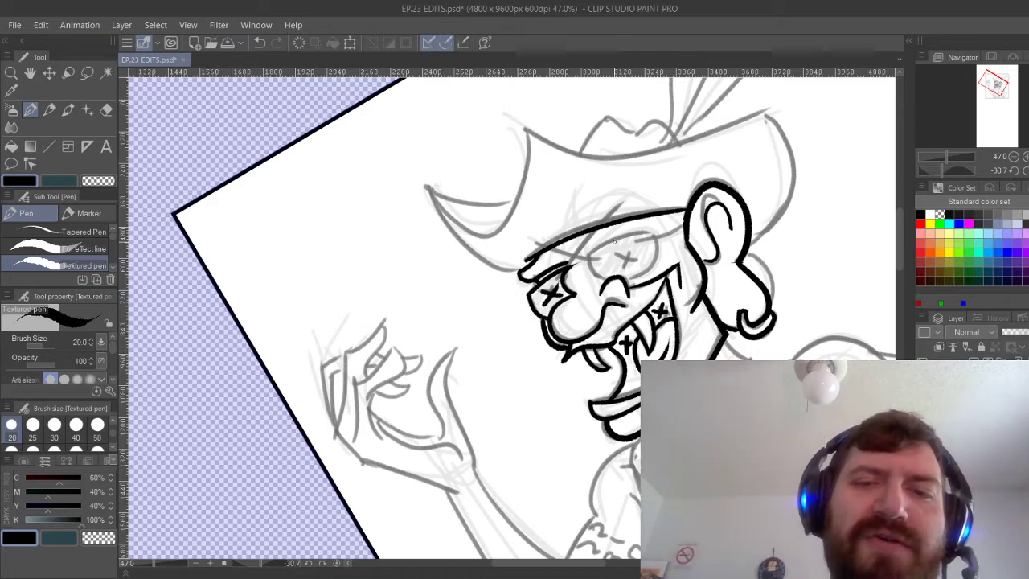
Ink the near lens with its X-shaped eye, plus the glasses arm to the ear and the crossing brow lines.
left_click_drag(584, 257, 657, 234)
key("ctrl+z")
left_click_drag(585, 259, 659, 231)
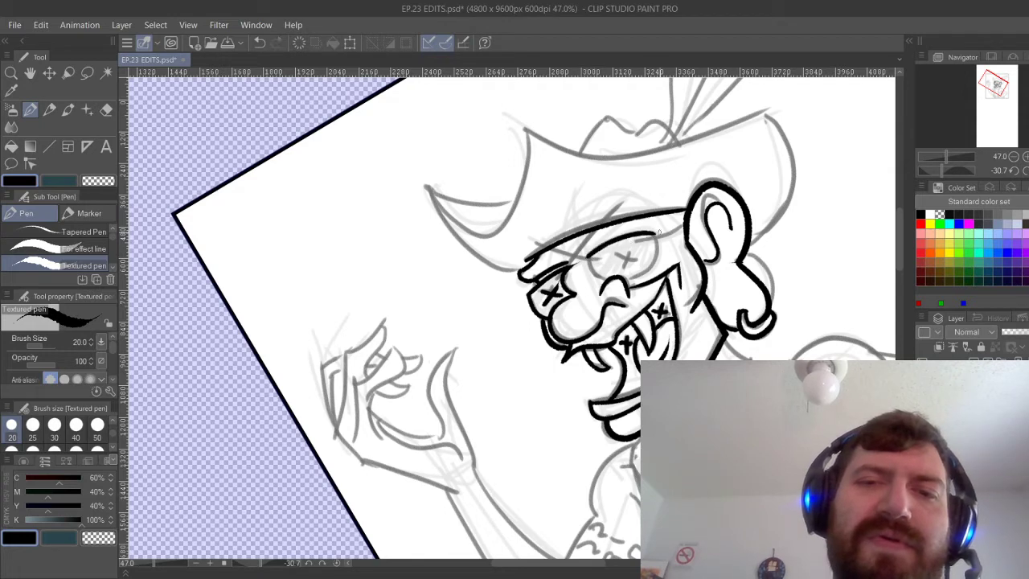
left_click_drag(591, 256, 611, 278)
mouse_move(654, 233)
left_mouse_down()
mouse_move(640, 270)
mouse_move(649, 277)
mouse_move(622, 271)
left_mouse_up()
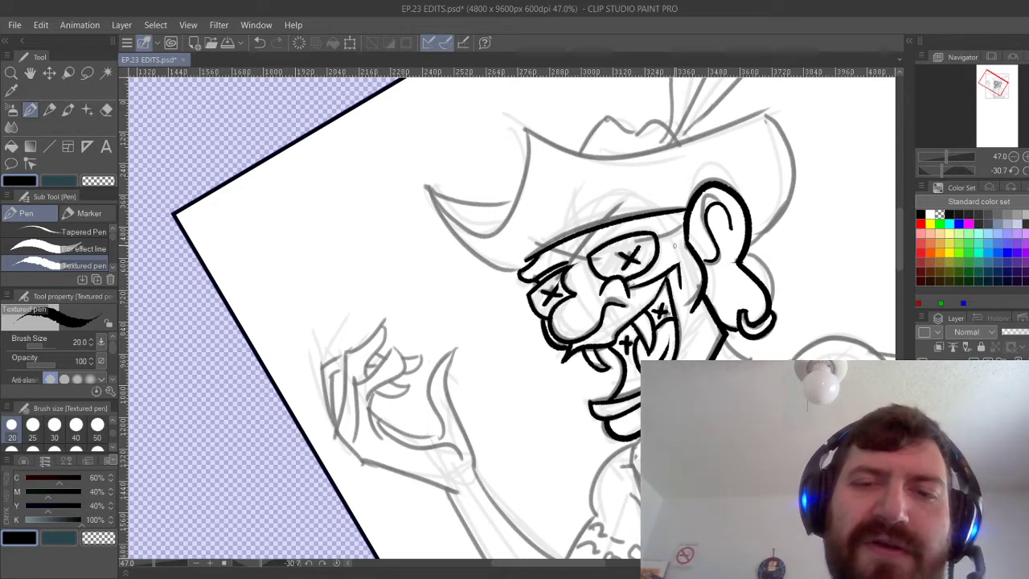
mouse_move(547, 248)
left_mouse_down()
mouse_move(612, 250)
mouse_move(600, 229)
mouse_move(688, 221)
left_mouse_up()
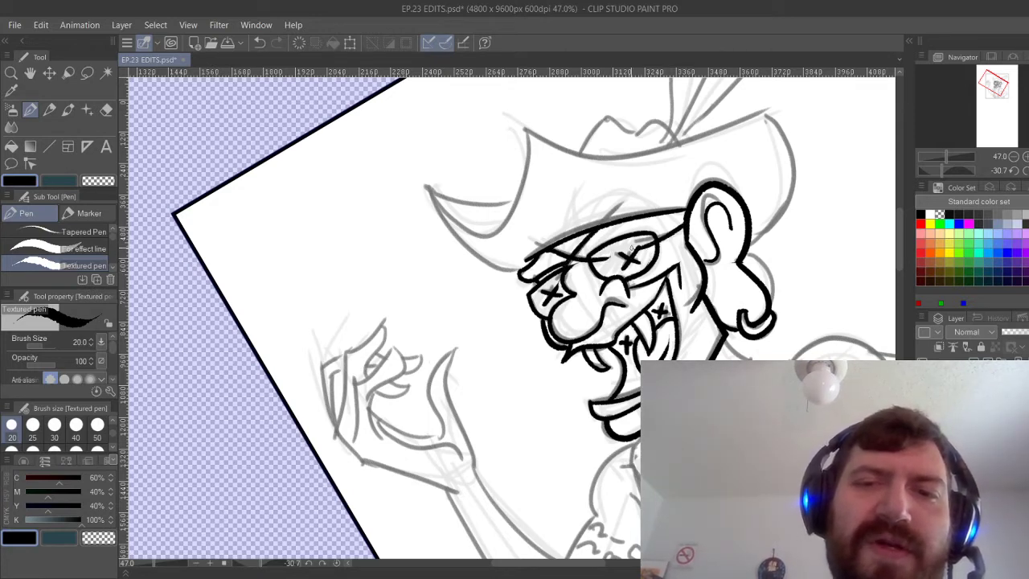
Ink the short front neck line beneath the chin and the slanted neck line running down from the jaw.
key("ctrl+at")
left_click_drag(645, 250, 586, 122)
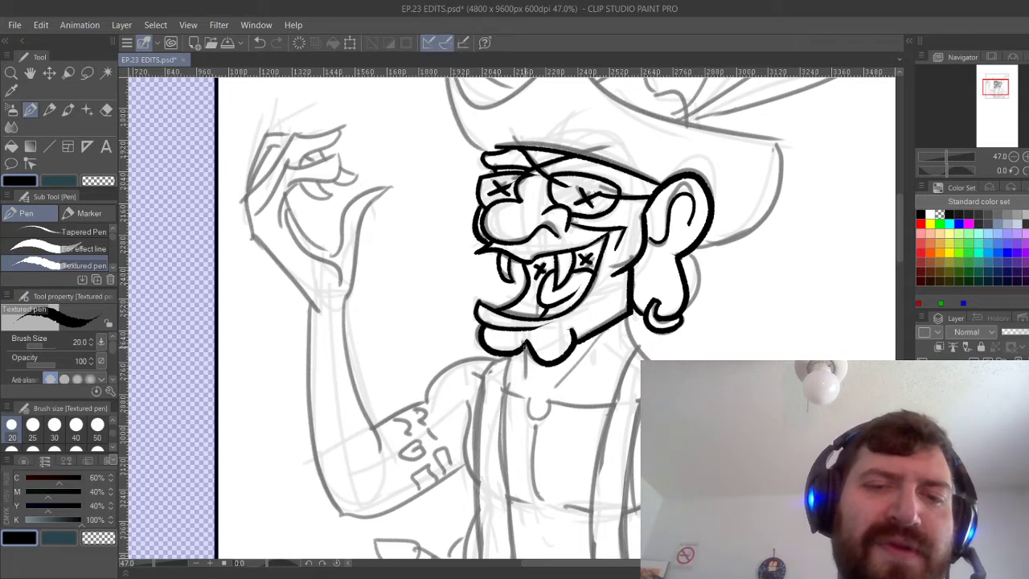
left_click_drag(524, 378, 526, 344)
left_click_drag(608, 330, 560, 382)
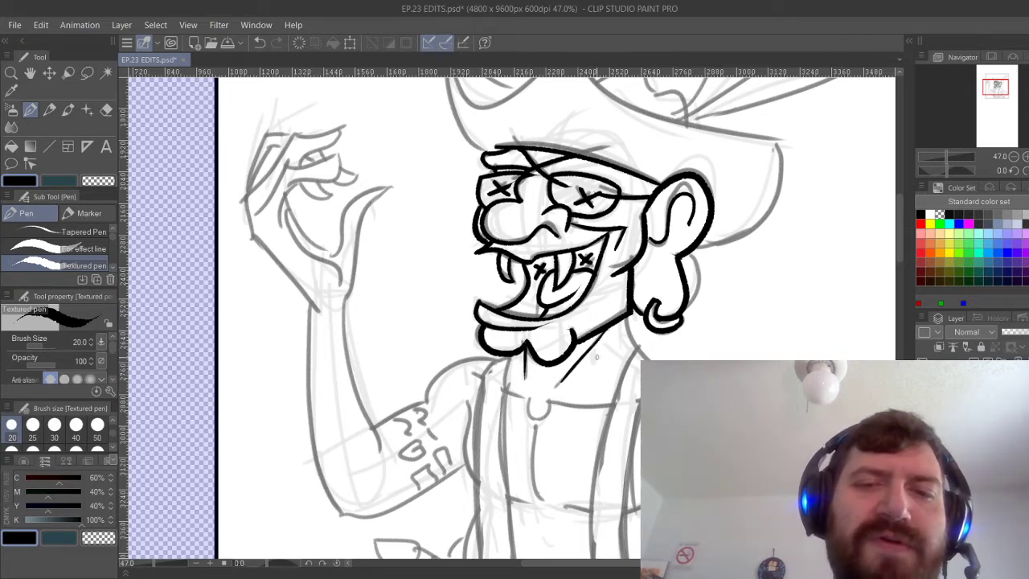
key("ctrl+z")
left_click_drag(603, 330, 558, 385)
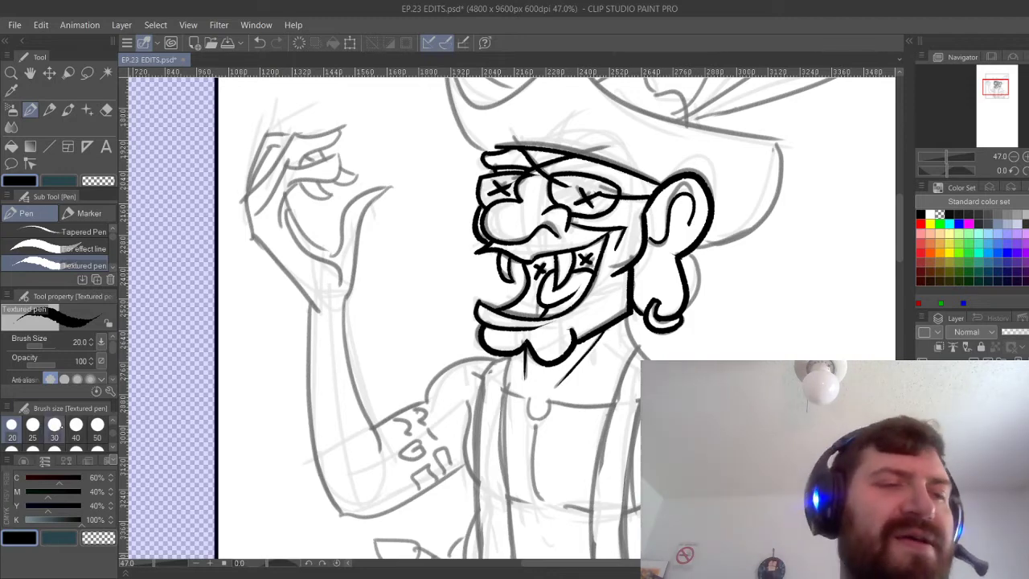
Set the brush size to 30 and ink the back of the neck from below the ear out towards the far shoulder.
left_click(52, 430)
left_click_drag(619, 322, 474, 163)
mouse_move(488, 163)
left_mouse_down()
mouse_move(563, 169)
mouse_move(552, 180)
mouse_move(577, 224)
left_mouse_up()
key("ctrl+z")
mouse_move(554, 160)
left_mouse_down()
mouse_move(554, 204)
mouse_move(573, 232)
mouse_move(464, 199)
left_mouse_up()
left_click_drag(418, 270, 669, 243)
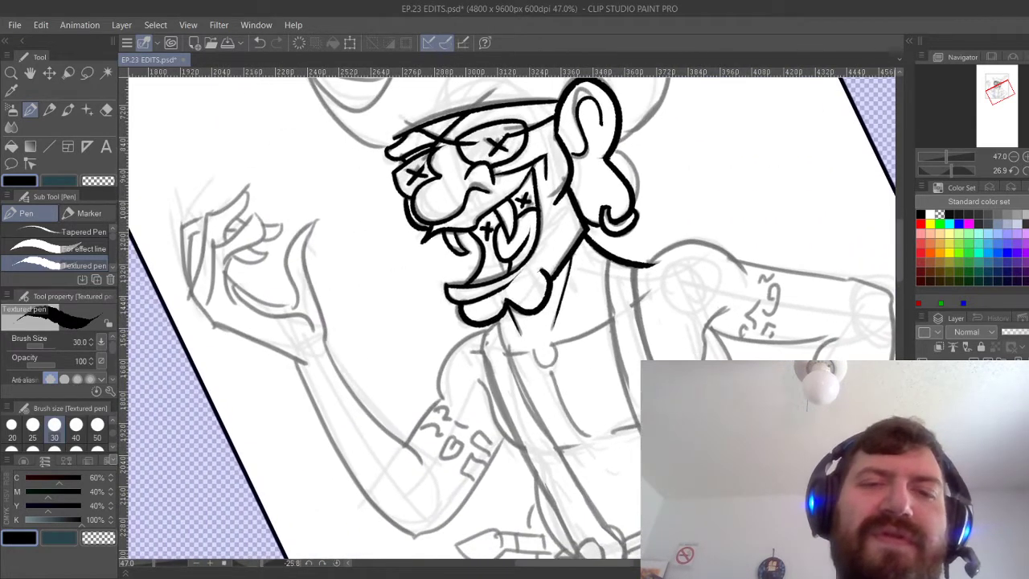
Ink the rounded shoulder of the raised arm from the tattoo up to beneath the chin.
mouse_move(462, 373)
left_mouse_down()
mouse_move(542, 327)
mouse_move(577, 283)
left_mouse_up()
key("ctrl+z")
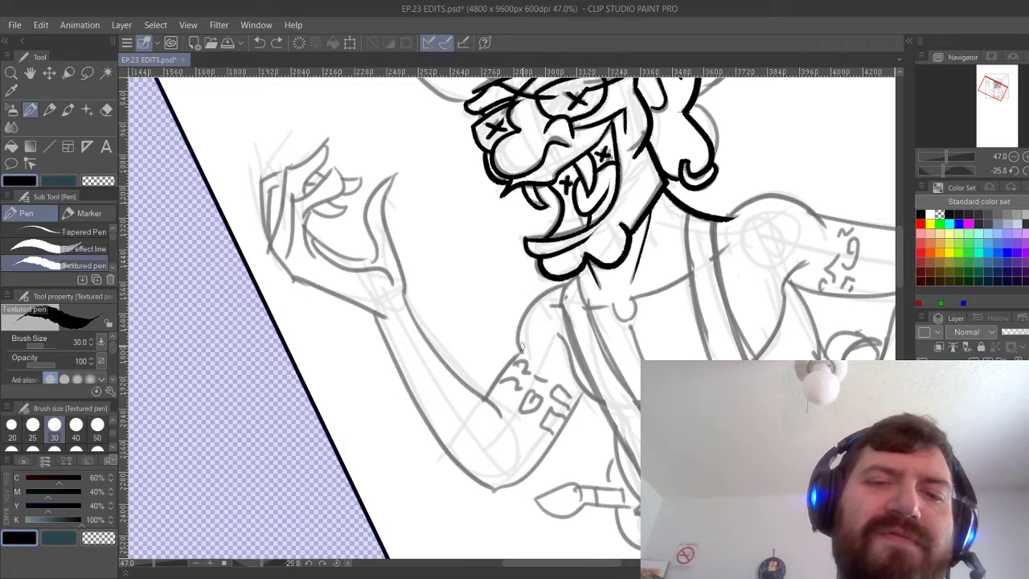
mouse_move(522, 352)
left_mouse_down()
mouse_move(577, 275)
mouse_move(561, 309)
left_mouse_up()
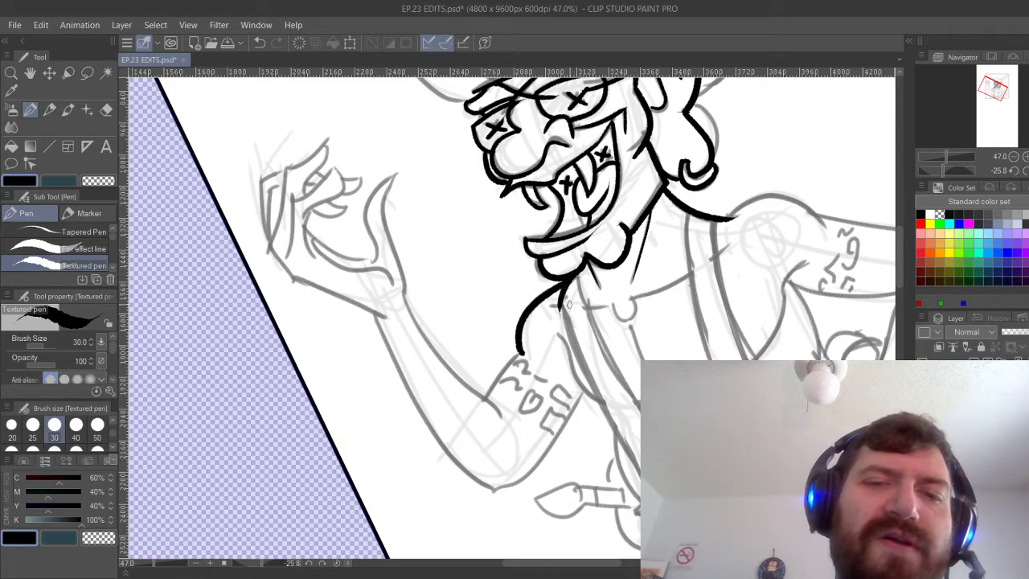
key("ctrl+z")
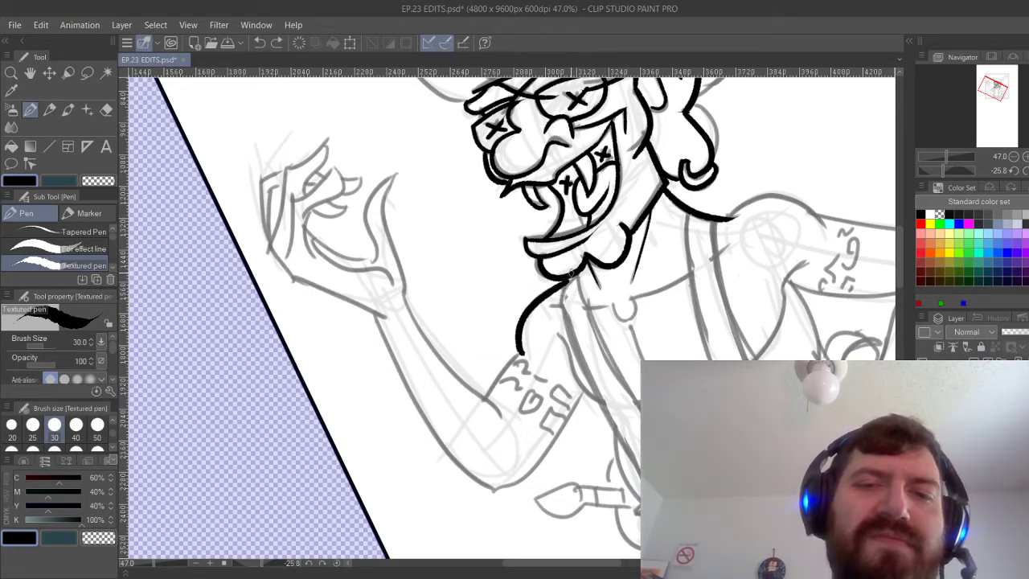
left_click_drag(572, 271, 565, 296)
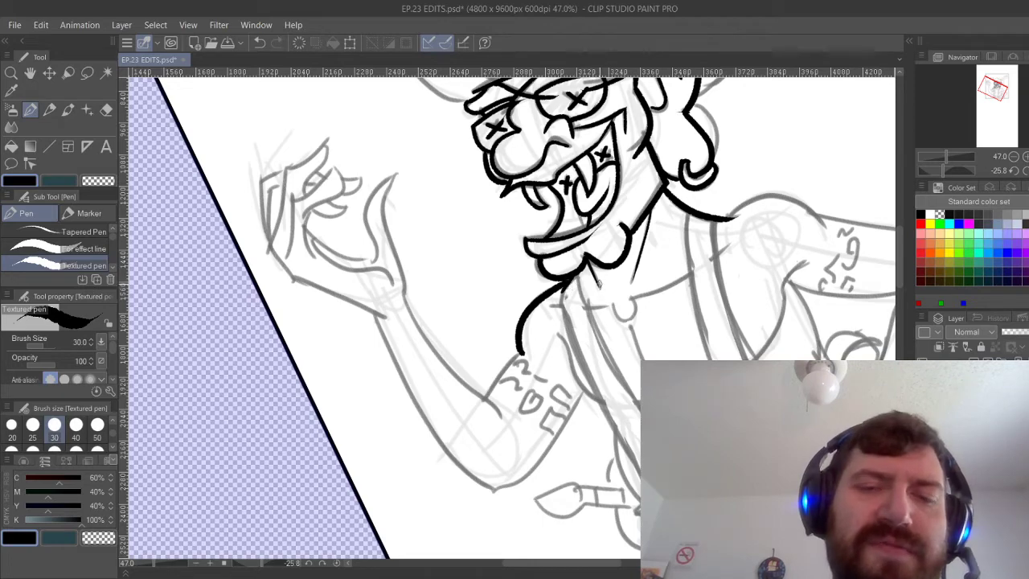
Ink the raised arm's upper edge above the tattoo, from the shoulder to the bend of the elbow.
left_click_drag(487, 394, 598, 245)
scroll(647, 519, "down", 5)
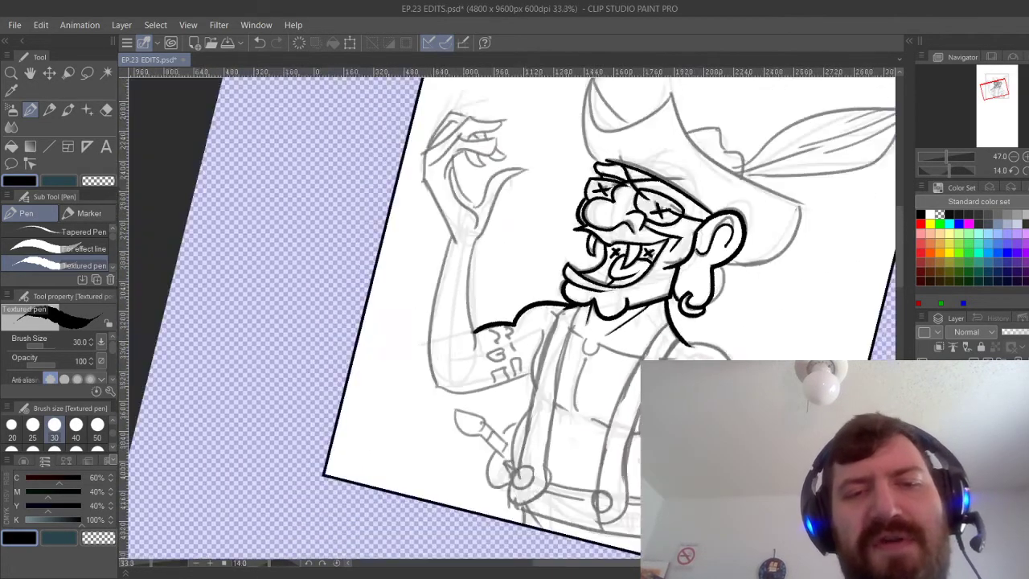
scroll(693, 359, "up", 2)
key("ctrl+at")
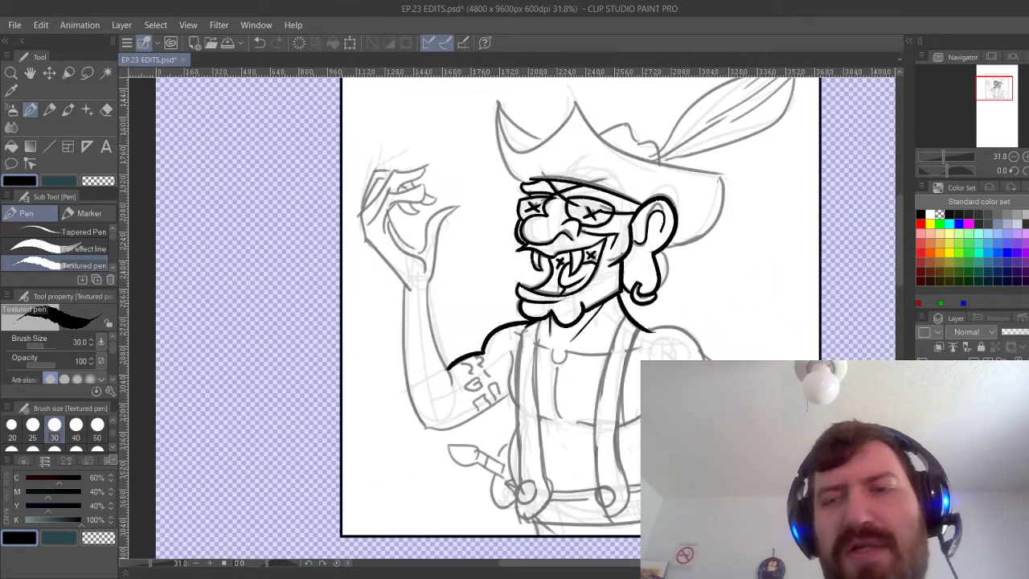
Lasso the sketched waving hand down to the wrist and move it slightly lower to shorten the forearm, clearing the selection.
left_click(87, 72)
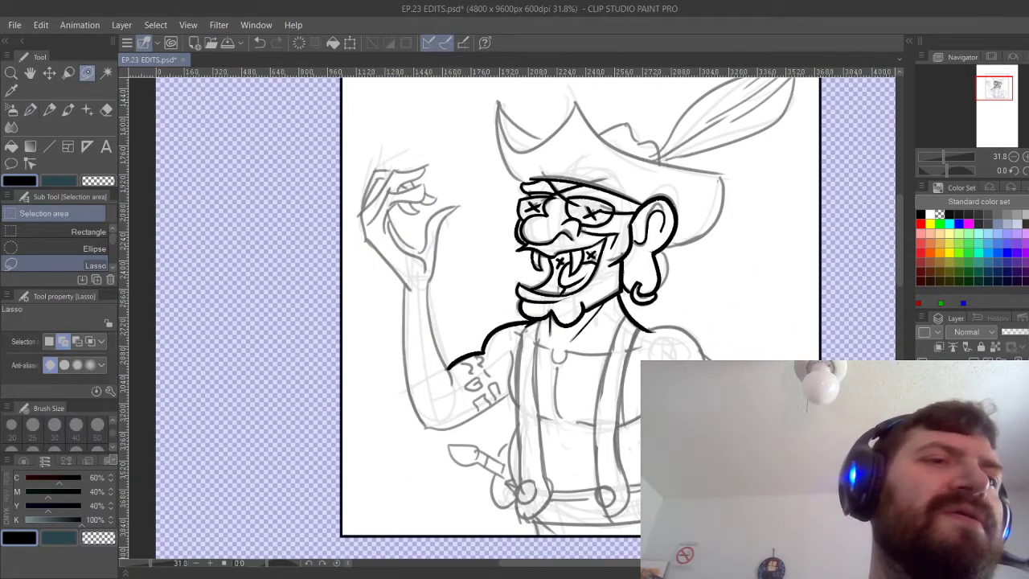
mouse_move(418, 293)
left_mouse_down()
mouse_move(476, 180)
mouse_move(400, 131)
mouse_move(369, 285)
mouse_move(401, 299)
left_mouse_up()
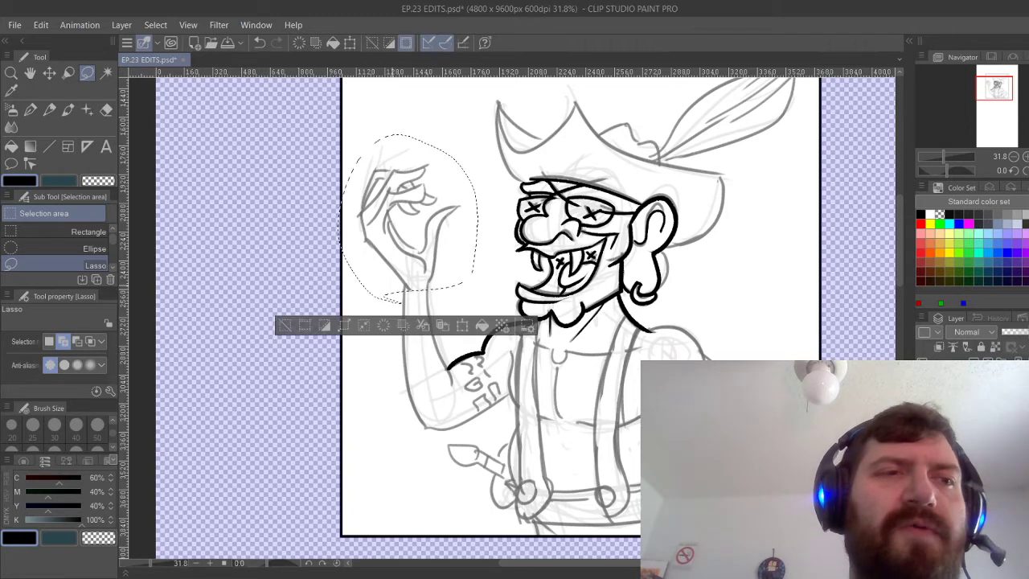
key("k")
left_click_drag(438, 269, 434, 295)
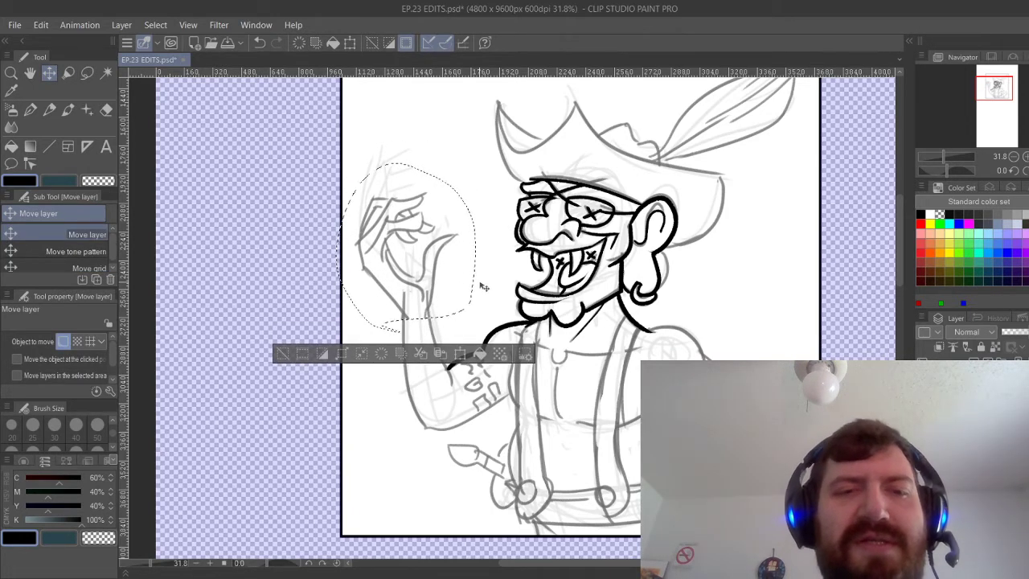
key("ctrl+d")
Erase the overlapping sketch lines at the wrist with the hard eraser and return to the textured pen.
key("e")
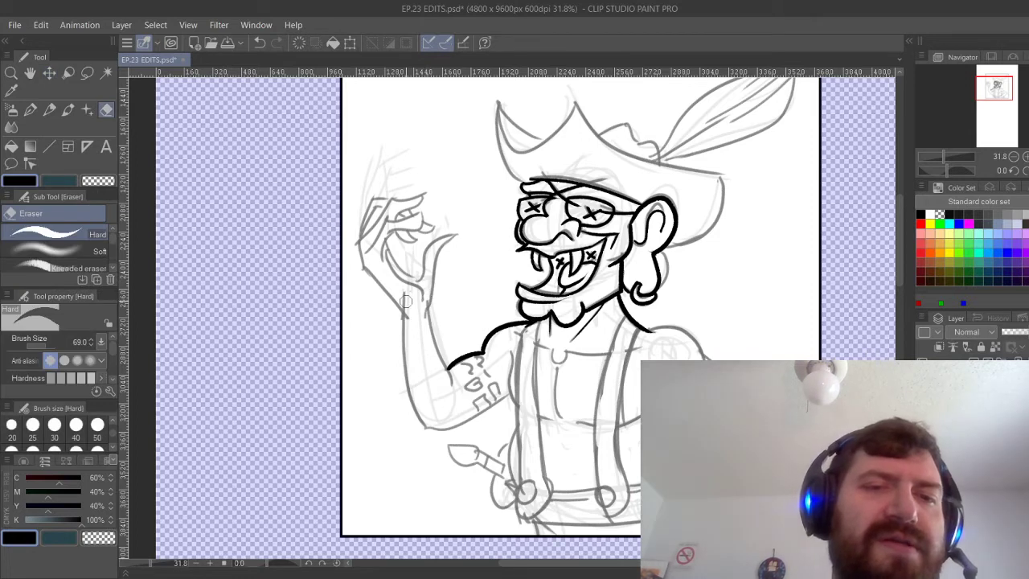
left_click_drag(406, 302, 410, 307)
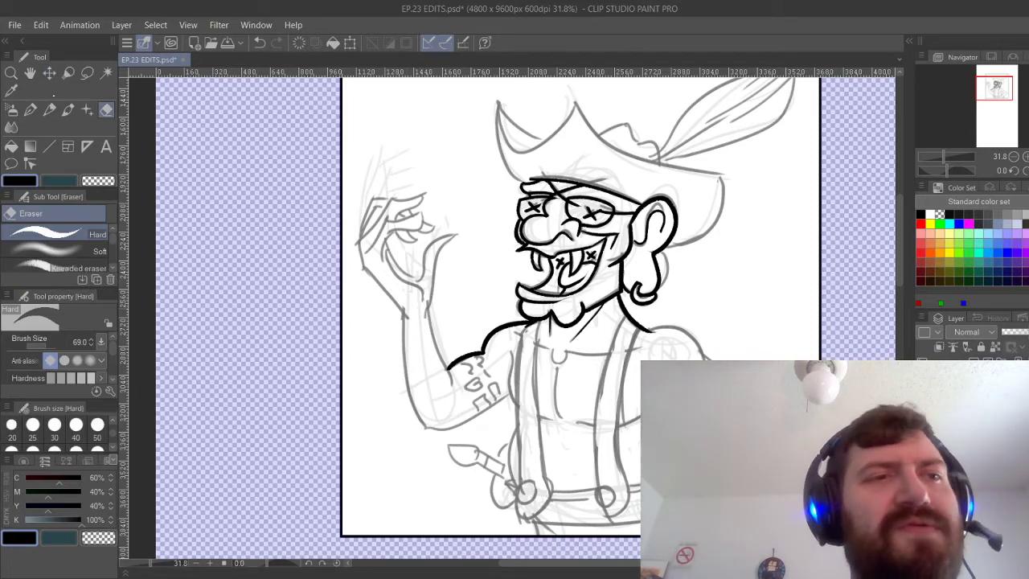
left_click(30, 109)
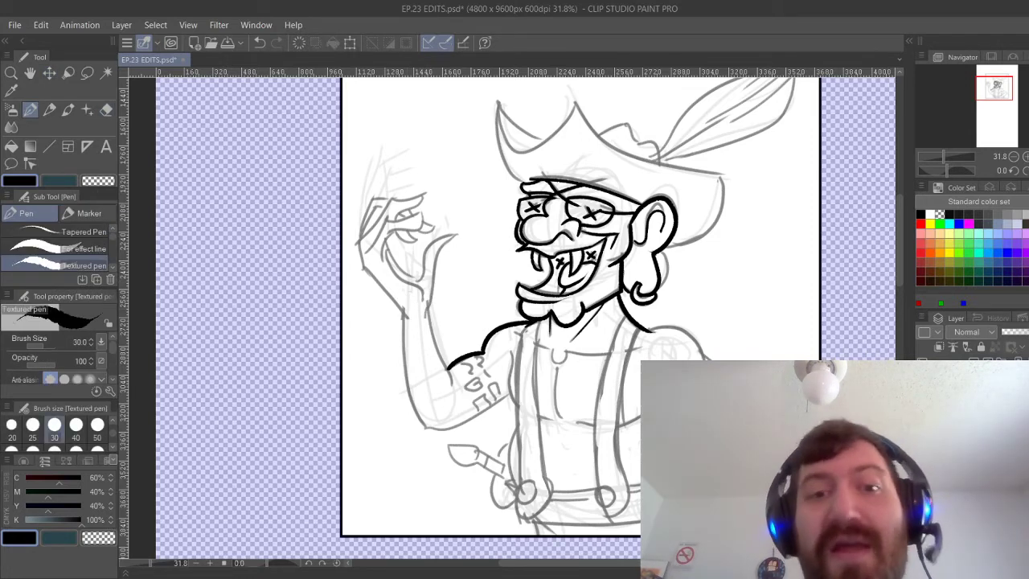
Ink the underside of the raised upper arm from the elbow to the torso with the size 30 Textured pen.
scroll(474, 530, "up", 3)
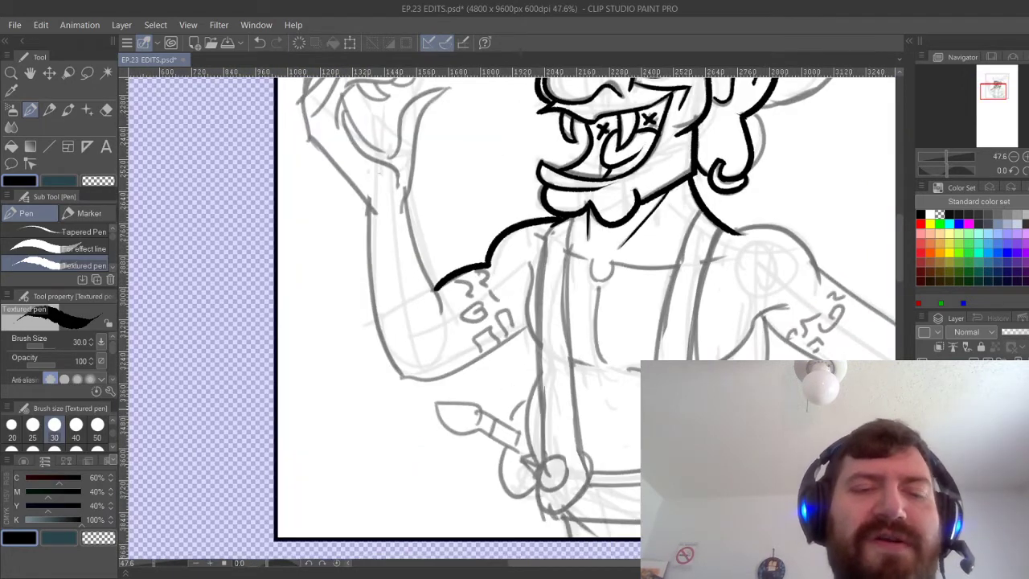
mouse_move(407, 375)
left_mouse_down()
mouse_move(452, 371)
mouse_move(522, 326)
left_mouse_up()
key("ctrl+z")
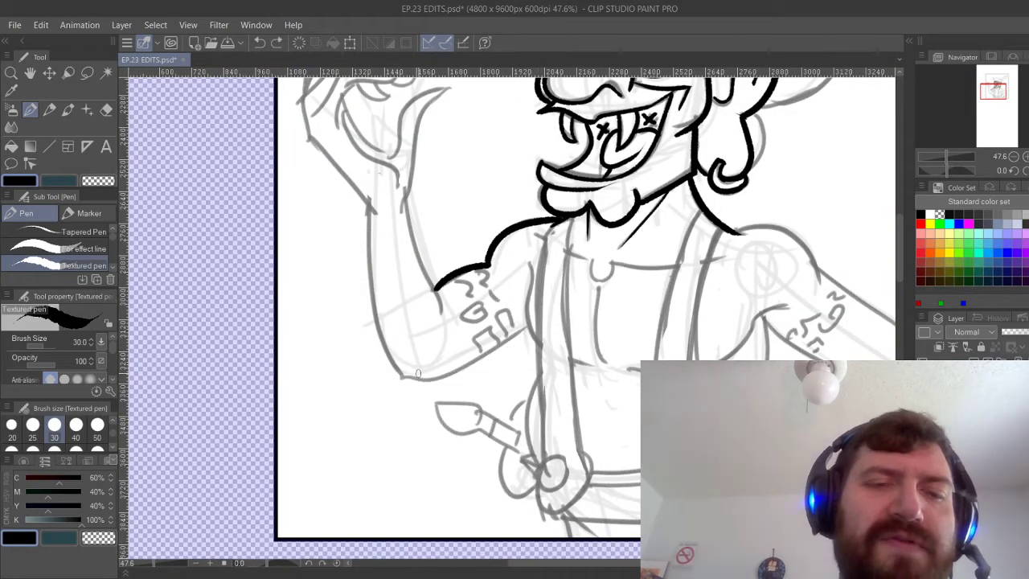
left_click_drag(410, 377, 518, 328)
key("ctrl+z")
left_click_drag(406, 378, 521, 325)
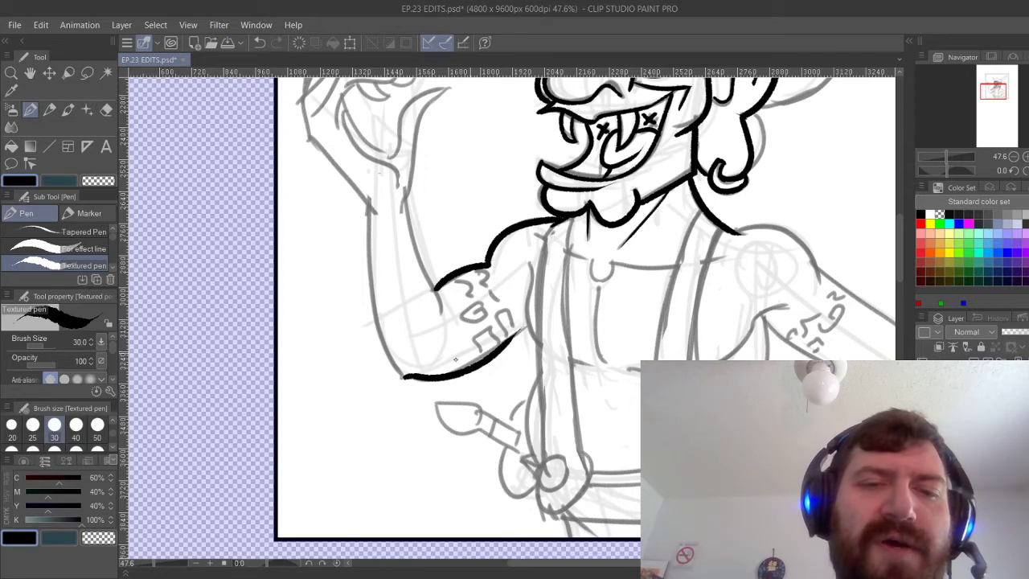
key("ctrl+z")
left_click_drag(410, 376, 522, 329)
key("ctrl+z")
left_click_drag(404, 378, 524, 328)
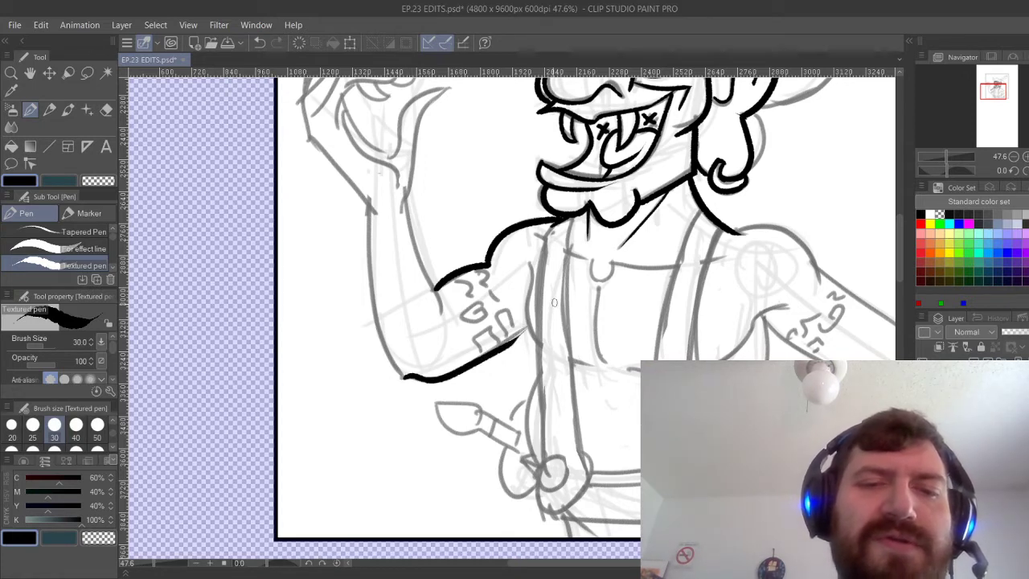
key("ctrl+z")
left_click_drag(410, 374, 527, 327)
key("ctrl+z")
key("ctrl+z")
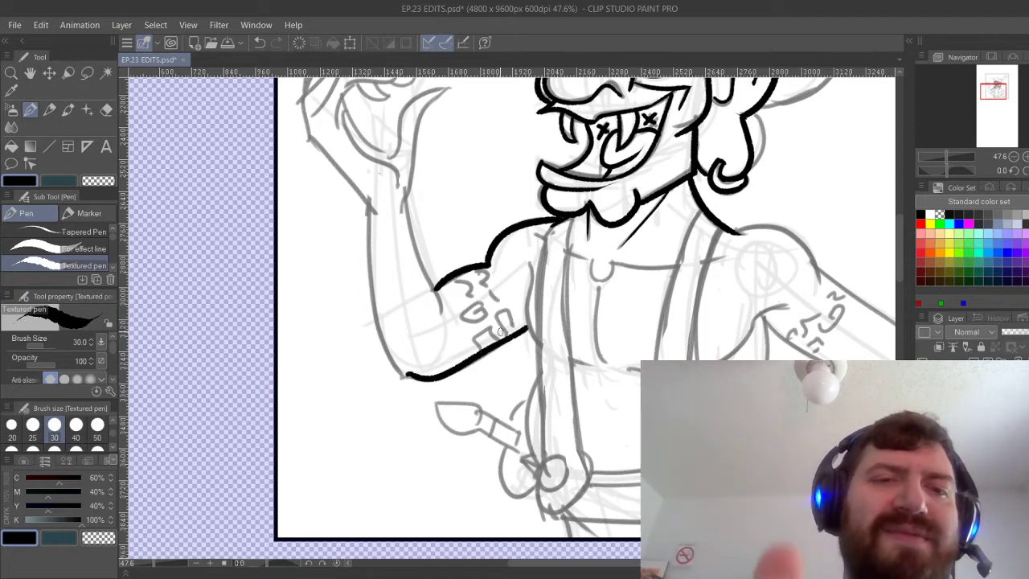
Ink the outer contour of the raised forearm from the wrist down around the elbow.
mouse_move(370, 209)
left_mouse_down()
mouse_move(370, 255)
mouse_move(413, 383)
mouse_move(390, 345)
mouse_move(414, 375)
left_mouse_up()
key("ctrl+z")
key("ctrl+z")
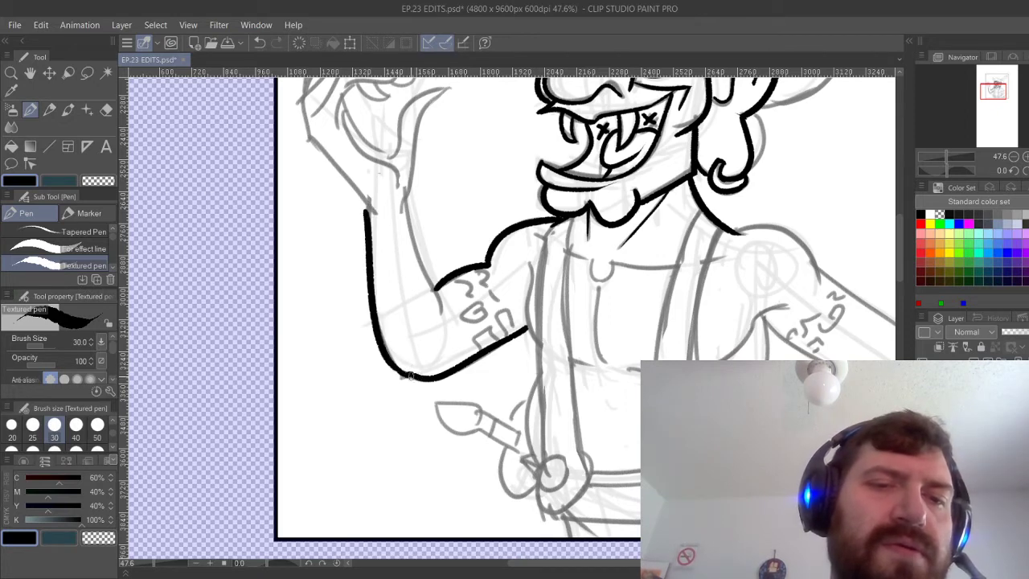
Ink the inner contour of the raised forearm from the wrist to just past the crook of the elbow.
left_click_drag(406, 198, 441, 307)
key("ctrl+z")
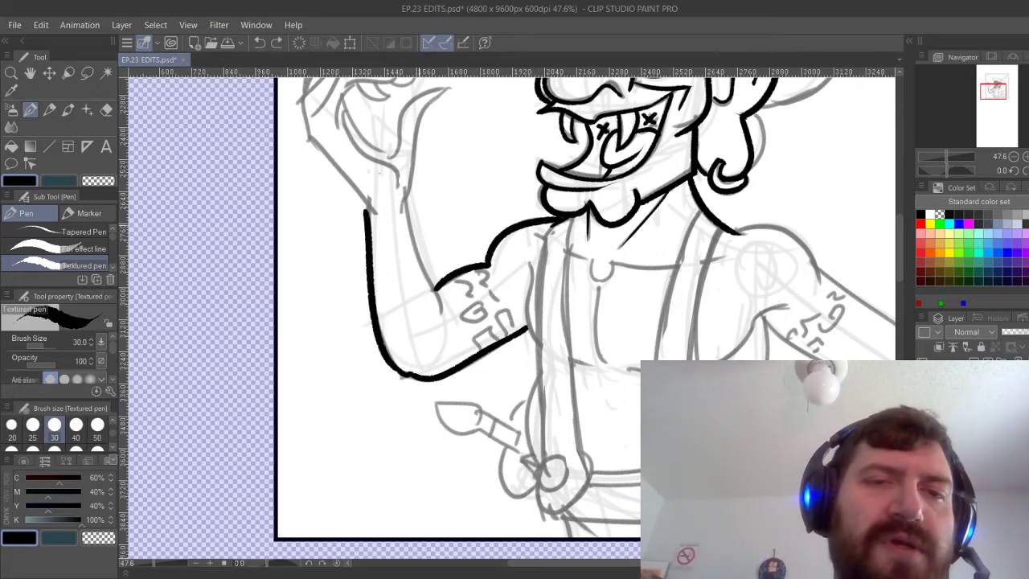
left_click_drag(404, 199, 438, 286)
key("ctrl+z")
left_click_drag(405, 199, 446, 326)
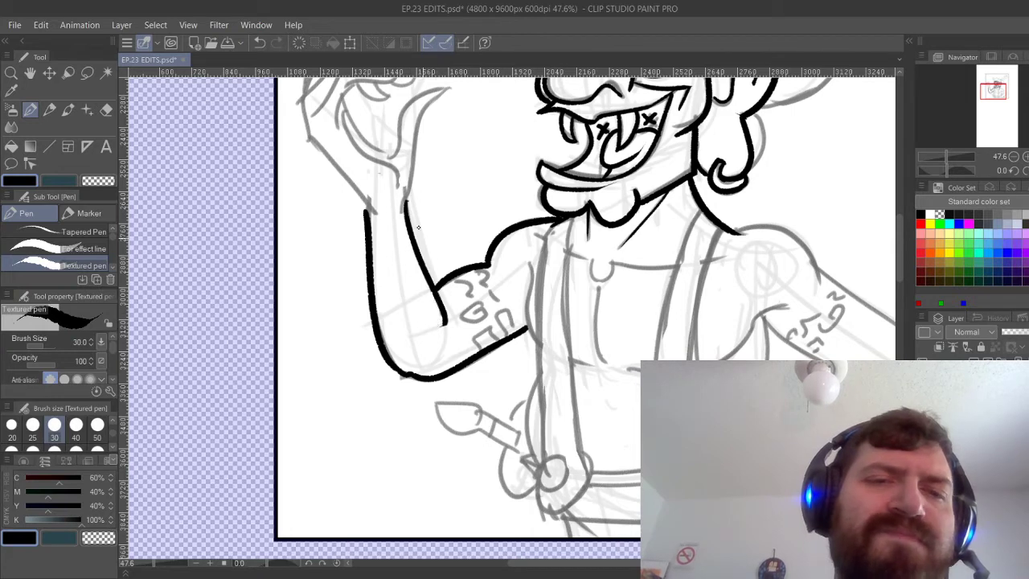
key("ctrl+z")
left_click_drag(405, 199, 438, 317)
key("ctrl+z")
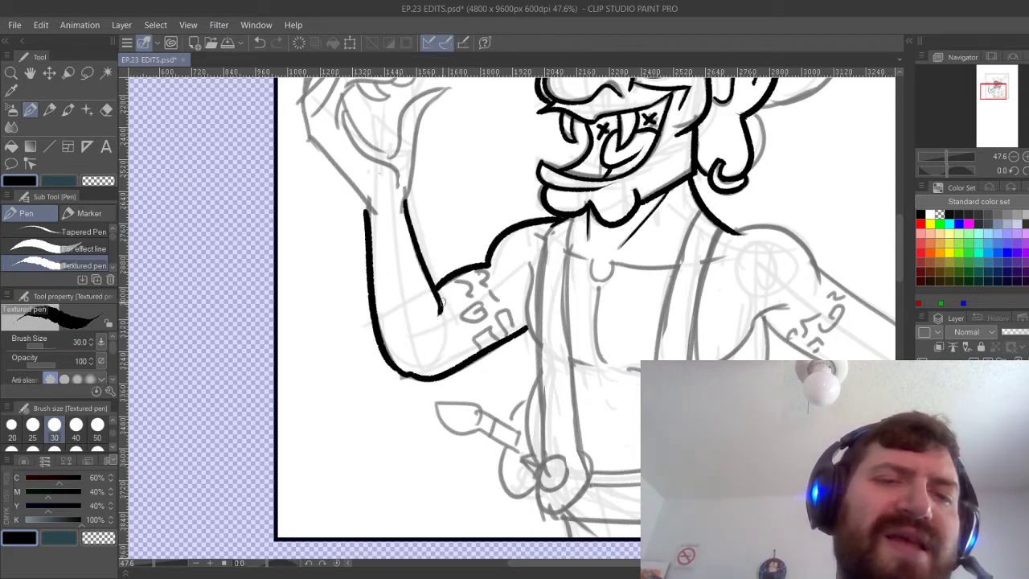
key("ctrl+z")
mouse_move(404, 200)
left_mouse_down()
mouse_move(440, 314)
mouse_move(498, 404)
mouse_move(480, 403)
mouse_move(484, 442)
left_mouse_up()
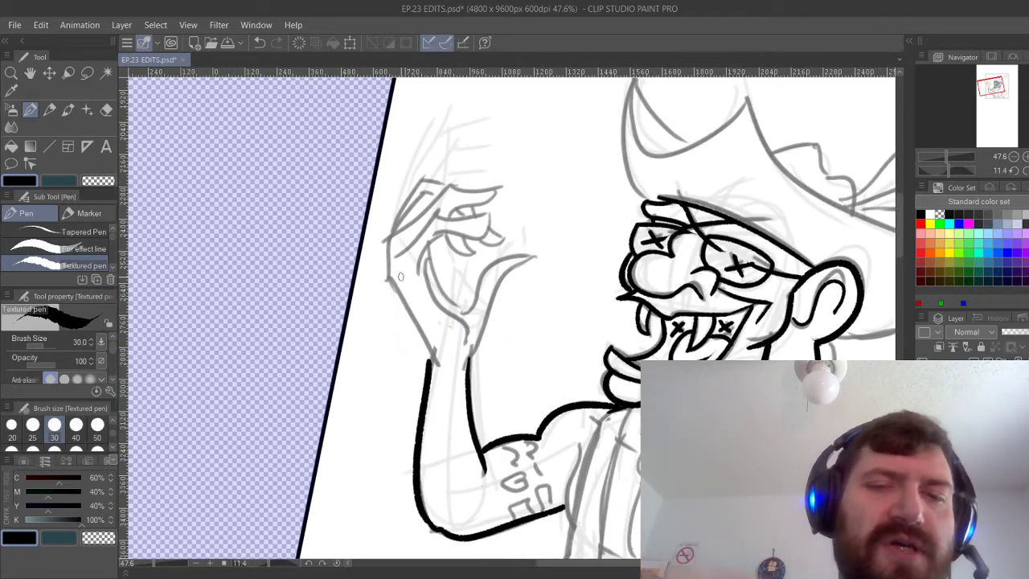
Ink the inner contours of the arm bent toward the hip, along the upper arm's underside and the inner forearm.
scroll(402, 275, "down", 3)
left_click_drag(527, 305, 496, 240)
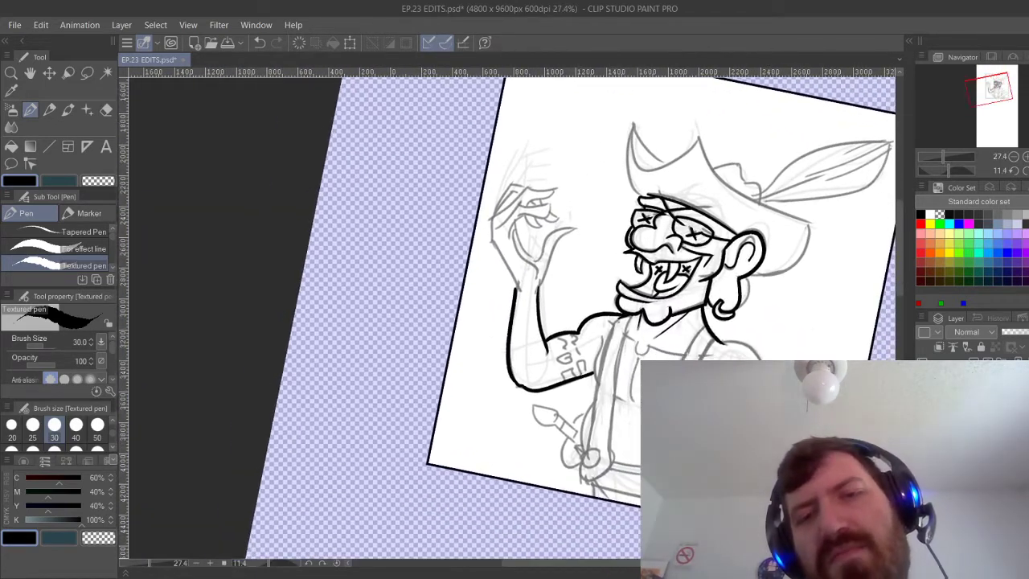
scroll(617, 313, "up", 2)
left_click_drag(514, 322, 433, 196)
mouse_move(514, 314)
left_mouse_down()
mouse_move(479, 393)
mouse_move(434, 383)
left_mouse_up()
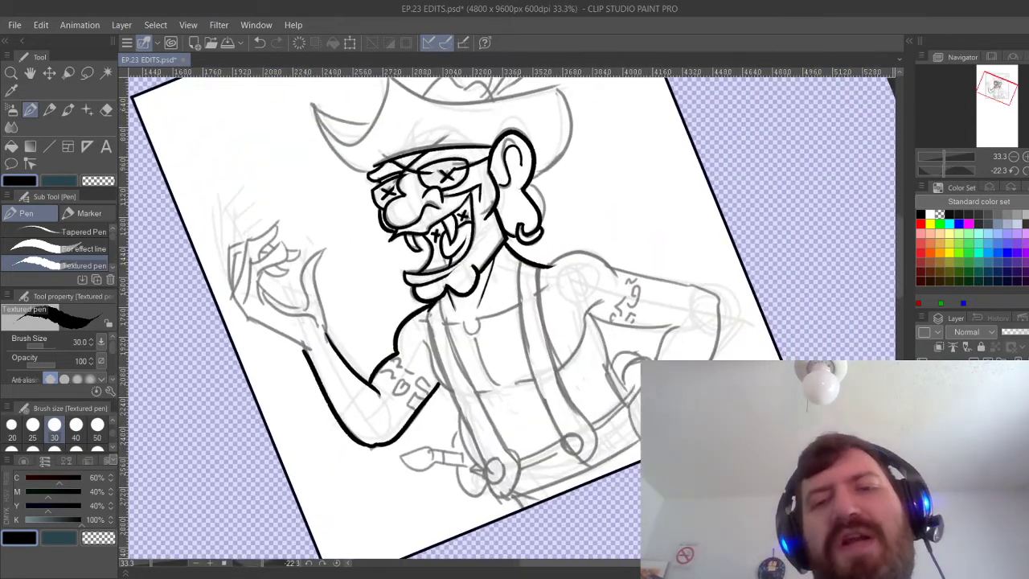
scroll(691, 353, "up", 3)
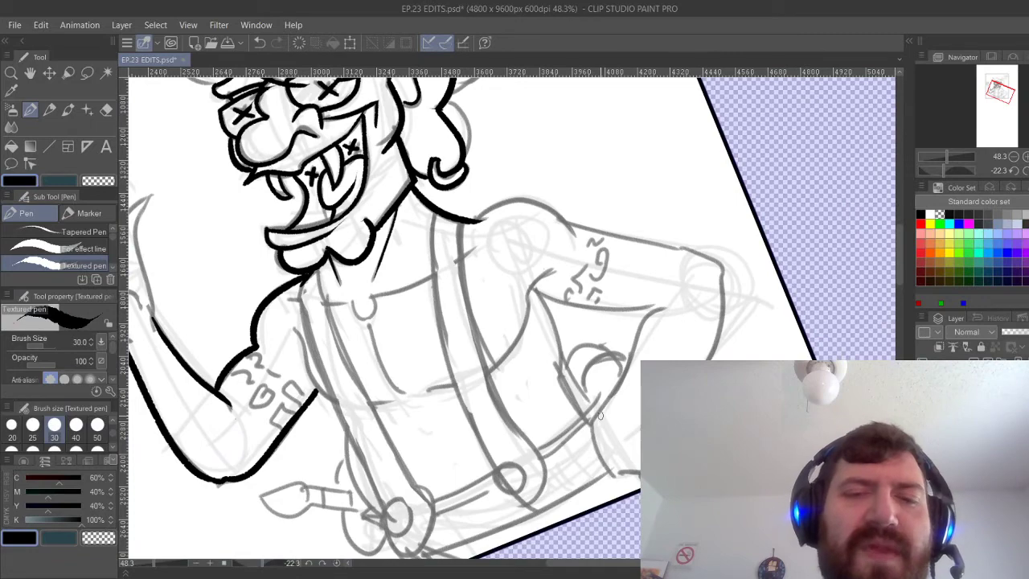
mouse_move(599, 416)
left_mouse_down()
mouse_move(668, 301)
mouse_move(691, 296)
mouse_move(725, 328)
mouse_move(661, 431)
left_mouse_up()
mouse_move(546, 308)
left_mouse_down()
mouse_move(567, 359)
mouse_move(631, 414)
left_mouse_up()
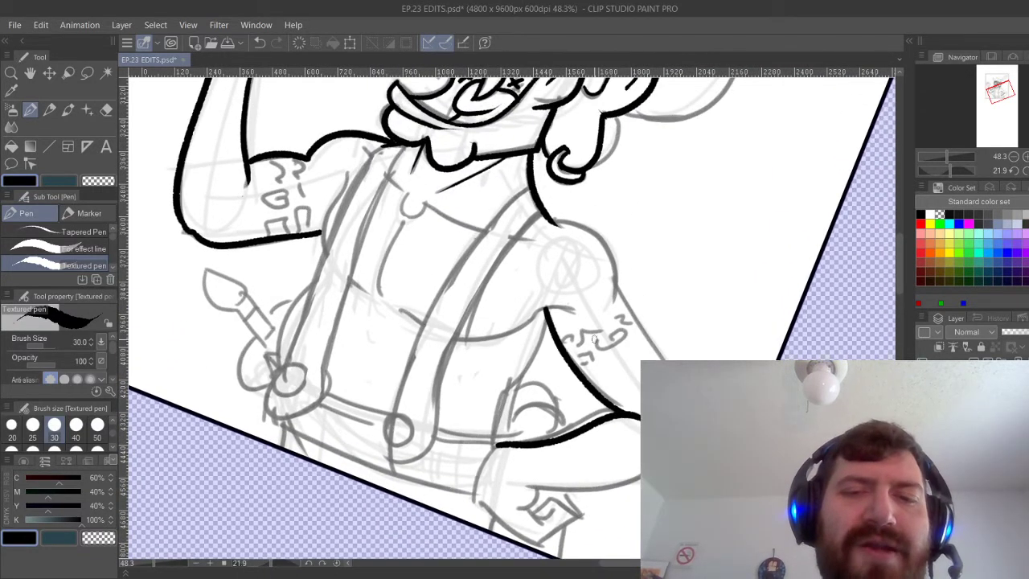
Ink the rounded shoulder of the bent arm, starting from the end of the neck line.
mouse_move(595, 332)
left_mouse_down()
mouse_move(521, 337)
mouse_move(590, 316)
mouse_move(534, 323)
left_mouse_up()
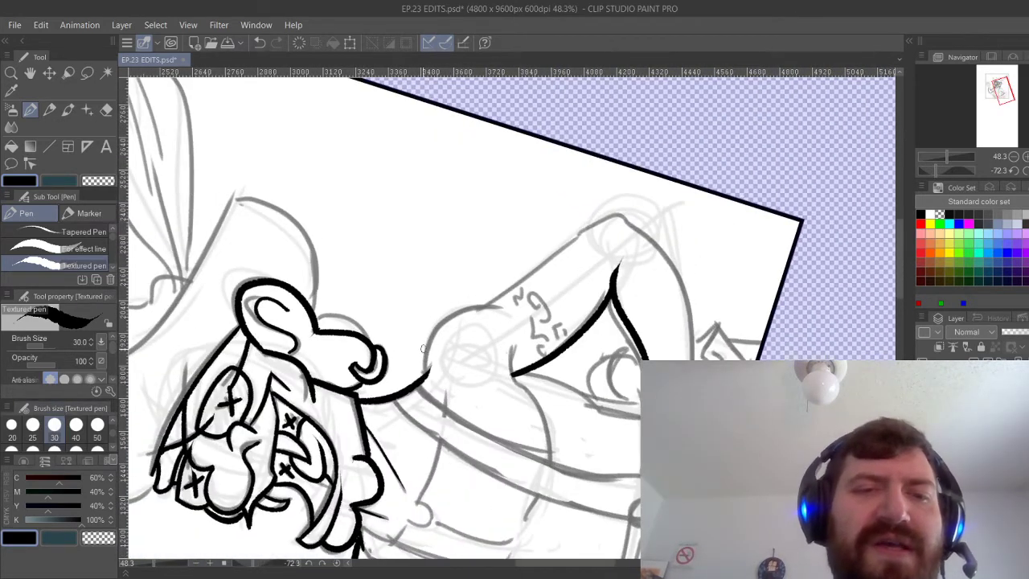
left_click_drag(425, 371, 493, 303)
key("ctrl+z")
left_click_drag(421, 373, 492, 303)
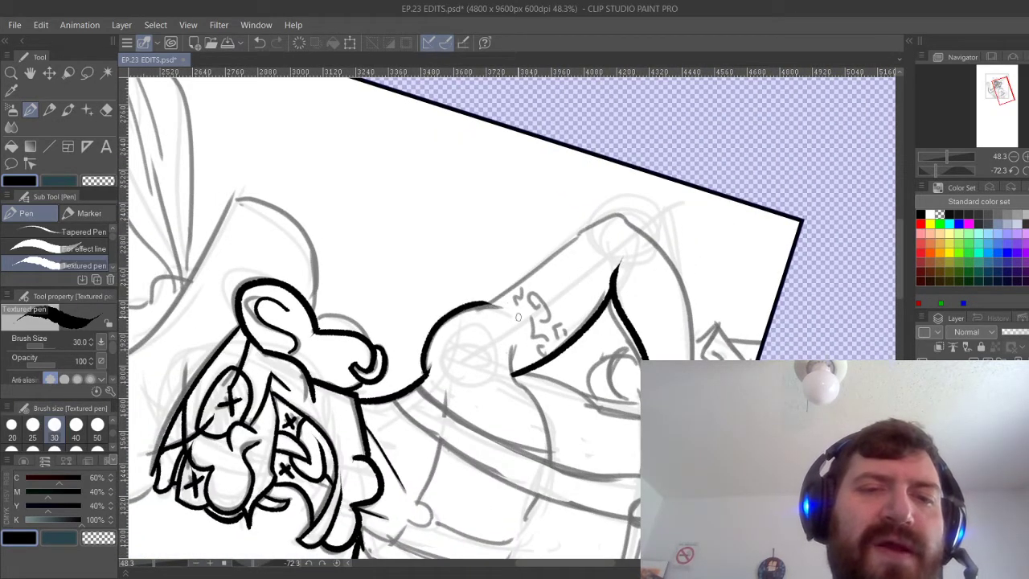
key("ctrl+z")
left_click_drag(423, 374, 599, 212)
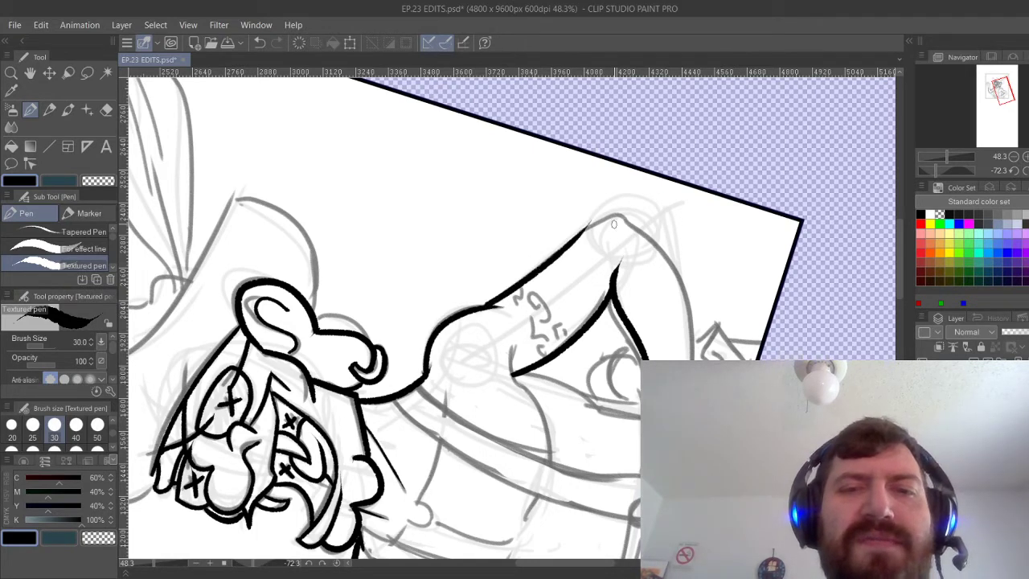
Redraw the upper contour of the bent arm from the shoulder to the elbow.
key("ctrl+z")
key("ctrl+y")
key("ctrl+z")
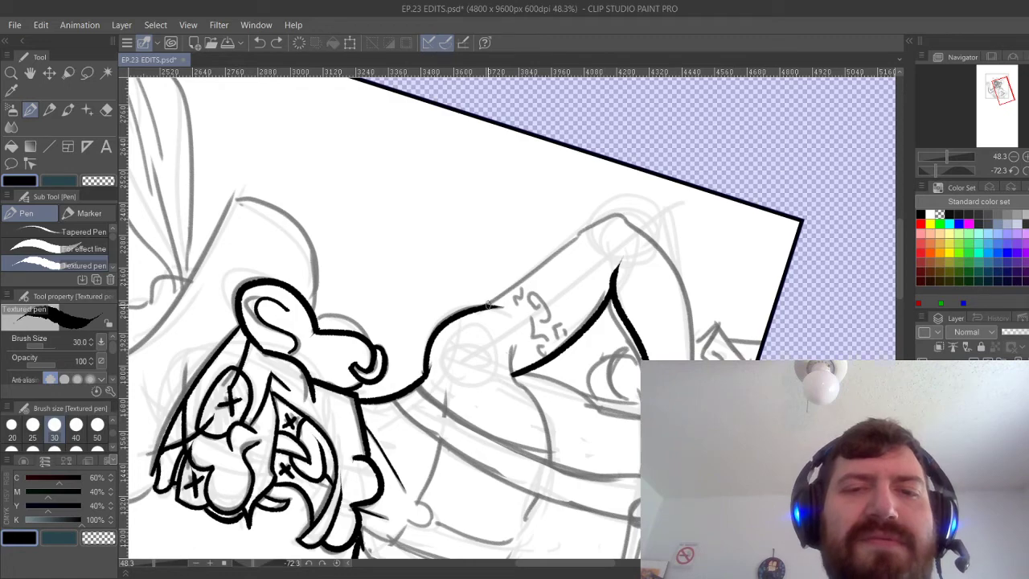
mouse_move(488, 305)
left_mouse_down()
mouse_move(623, 214)
mouse_move(685, 322)
left_mouse_up()
Ink the outer contour of the bent forearm from the elbow down toward the hip.
mouse_move(720, 204)
left_mouse_down()
mouse_move(728, 265)
mouse_move(677, 359)
left_mouse_up()
key("ctrl+z")
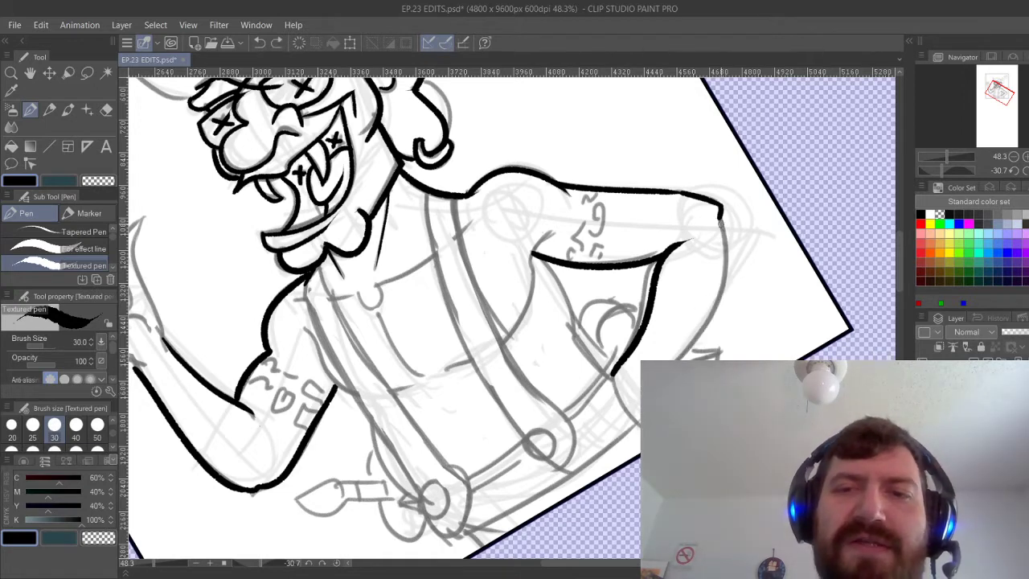
mouse_move(719, 211)
left_mouse_down()
mouse_move(727, 251)
mouse_move(677, 359)
left_mouse_up()
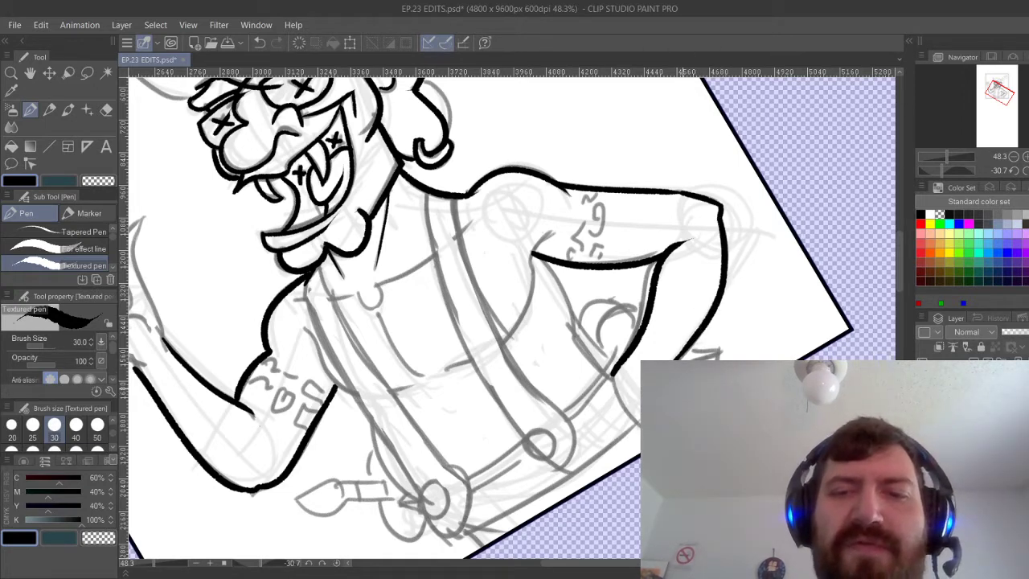
Ink the edge of the hand at the hip and the pointed shape beside the bent forearm.
left_click_drag(696, 358, 722, 351)
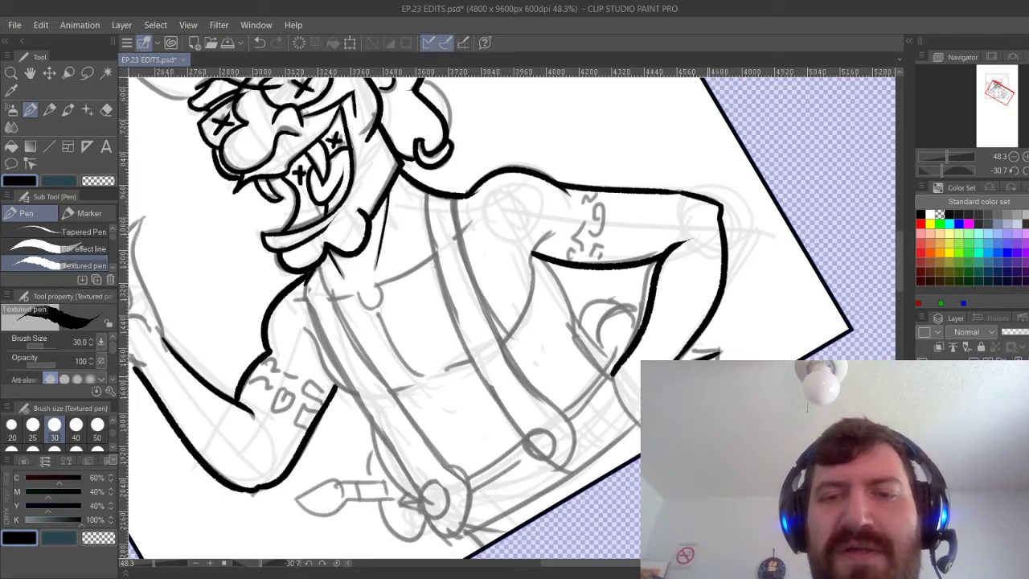
left_click_drag(718, 354, 693, 358)
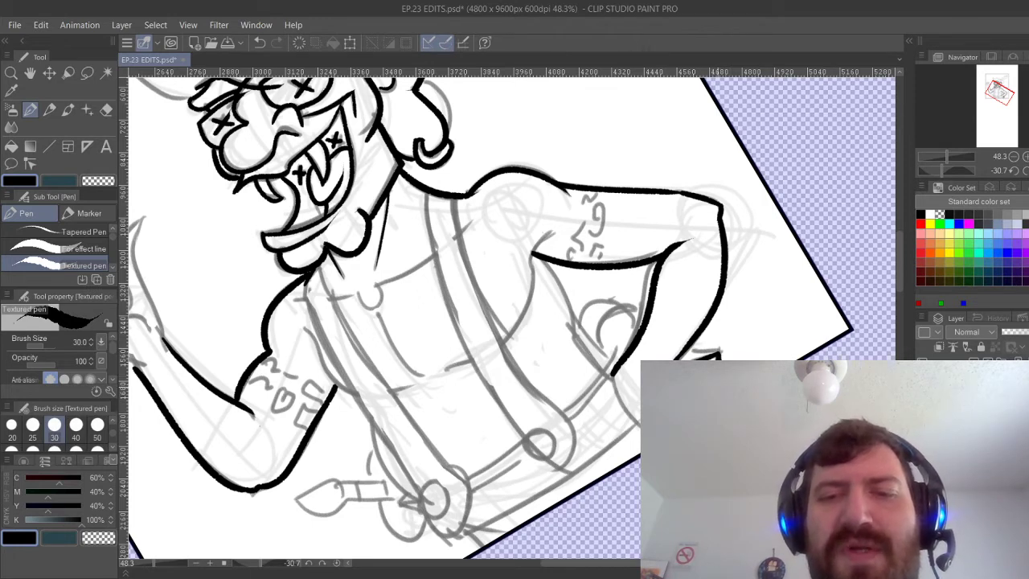
left_click_drag(618, 376, 640, 424)
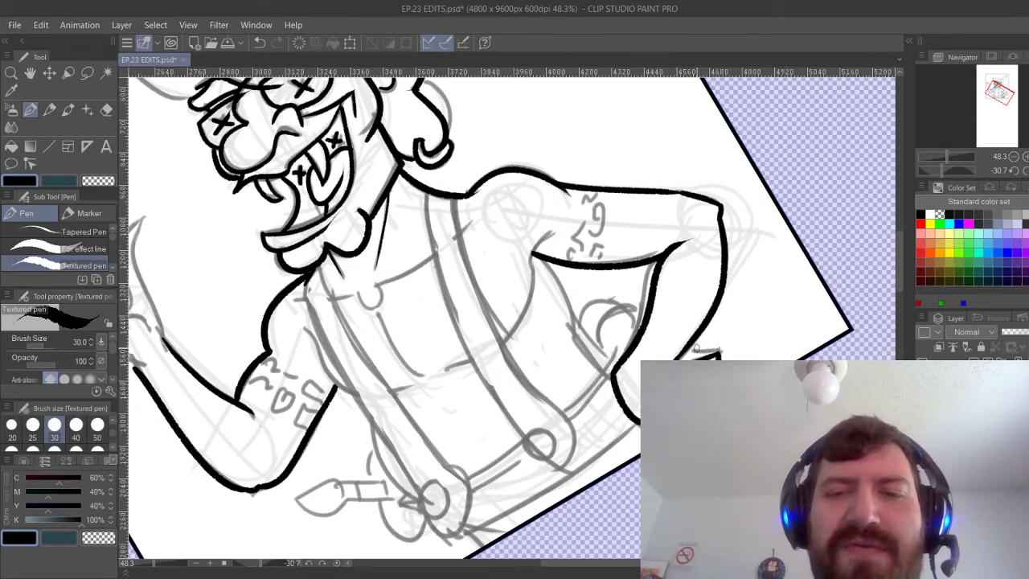
left_click_drag(691, 356, 718, 351)
Ink the back of the raised hand from the wrist up to the base of the fingers.
left_click_drag(713, 301, 743, 318)
left_click_drag(482, 258, 600, 373)
mouse_move(474, 290)
left_mouse_down()
mouse_move(606, 298)
mouse_move(599, 285)
mouse_move(544, 291)
left_mouse_up()
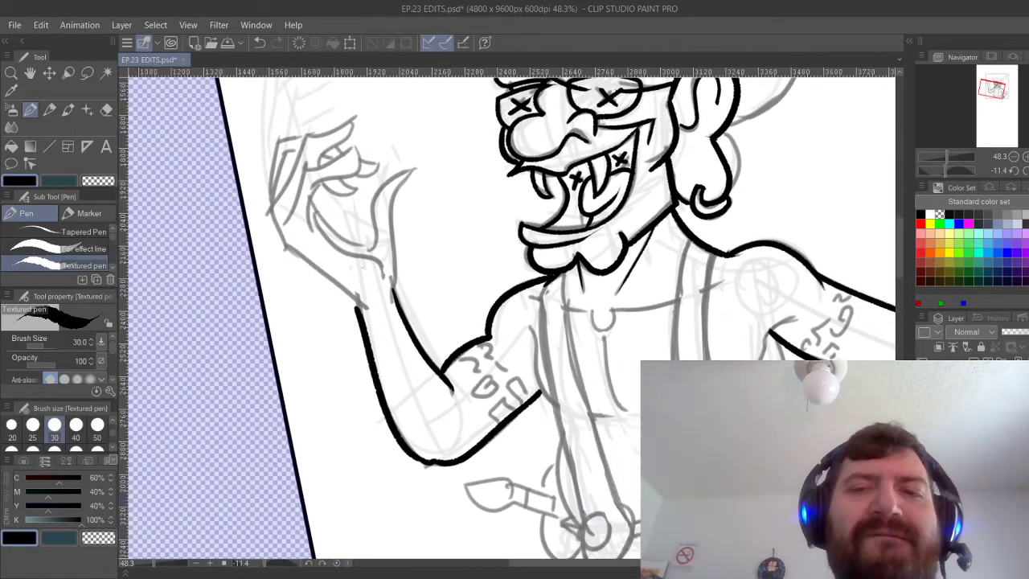
left_click_drag(489, 336, 532, 413)
left_click_drag(371, 257, 423, 341)
key("ctrl+z")
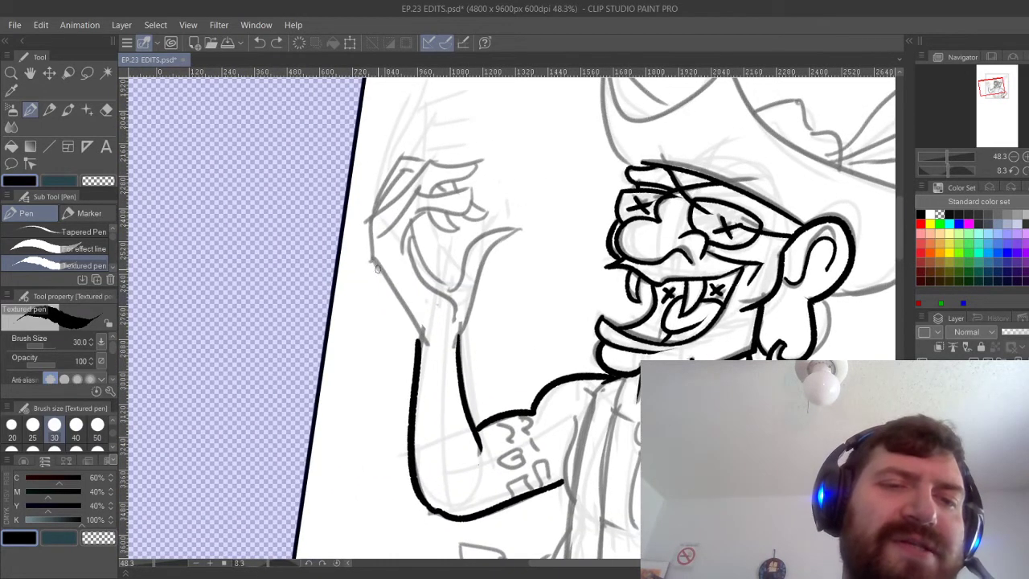
left_click_drag(370, 259, 424, 344)
left_click_drag(373, 221, 373, 264)
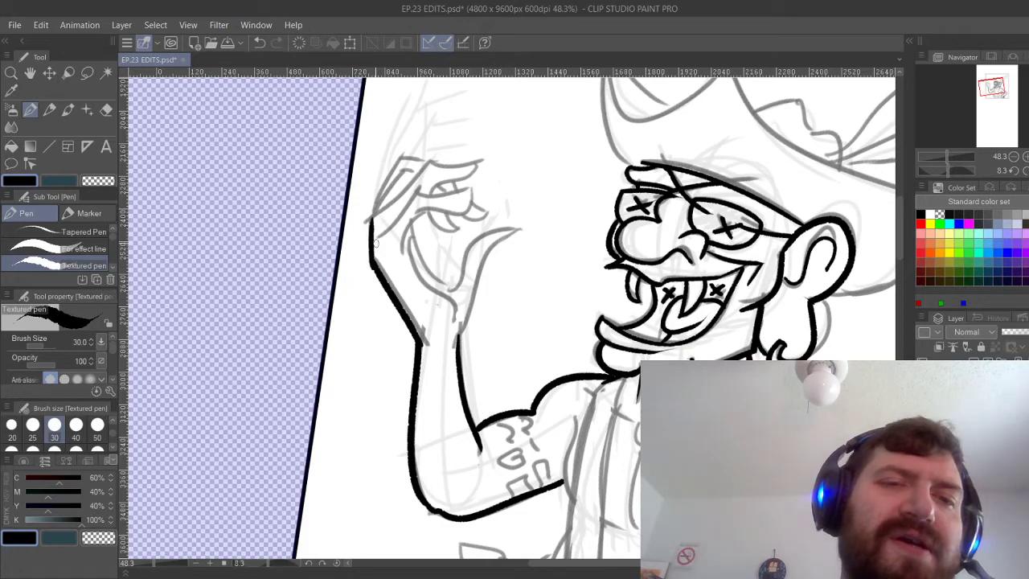
Ink the raised hand's outermost folded finger and the contour and tip of the extended finger beside it.
left_click_drag(372, 217, 426, 166)
mouse_move(373, 216)
left_mouse_down()
mouse_move(428, 163)
mouse_move(359, 228)
left_mouse_up()
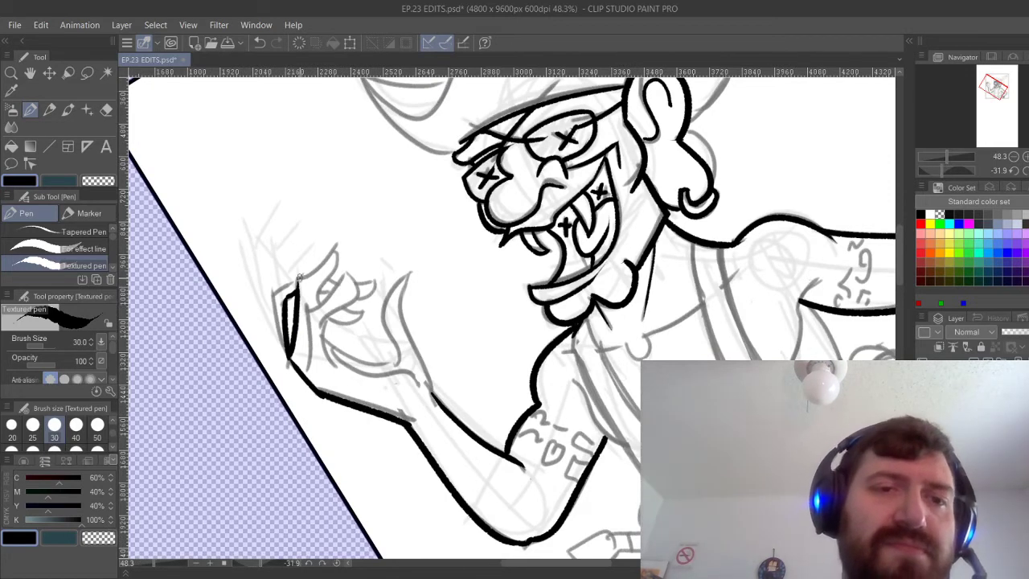
mouse_move(299, 279)
left_mouse_down()
mouse_move(348, 244)
mouse_move(323, 293)
left_mouse_up()
key("ctrl+z")
left_click_drag(350, 243, 323, 297)
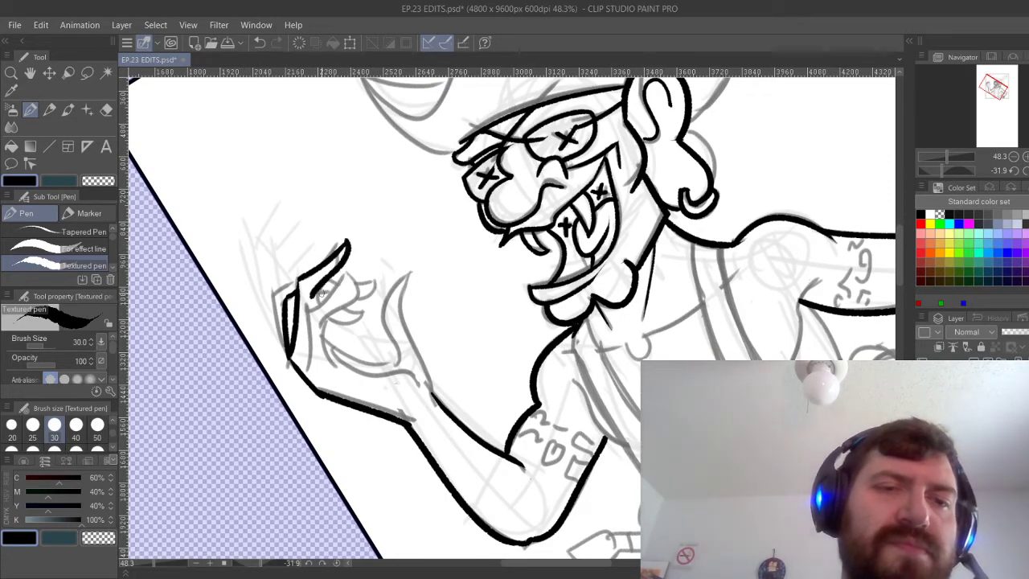
key("ctrl+z")
left_click_drag(351, 241, 320, 303)
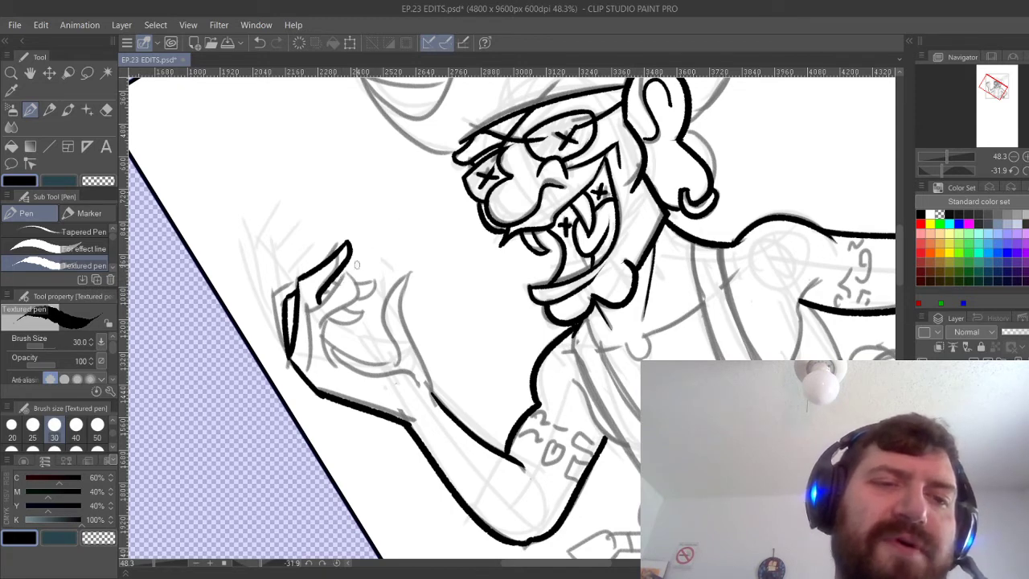
Ink the next finger of the raised hand, including its knuckle line, tip and lower contour down to the palm.
left_click_drag(311, 305, 310, 364)
mouse_move(308, 308)
left_mouse_down()
mouse_move(354, 263)
mouse_move(320, 331)
left_mouse_up()
key("ctrl+z")
left_click_drag(357, 264, 325, 327)
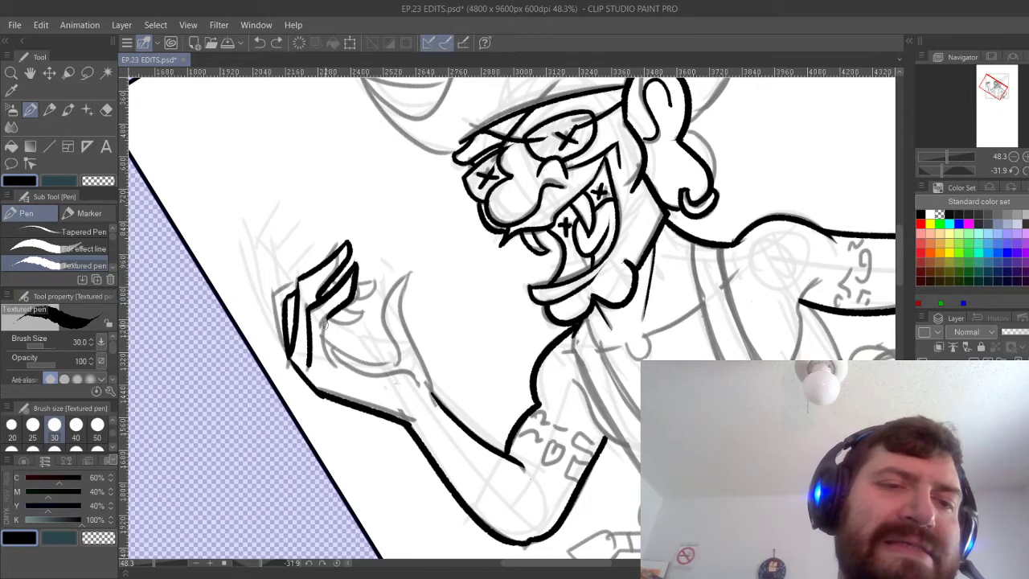
key("ctrl+z")
left_click_drag(356, 264, 328, 325)
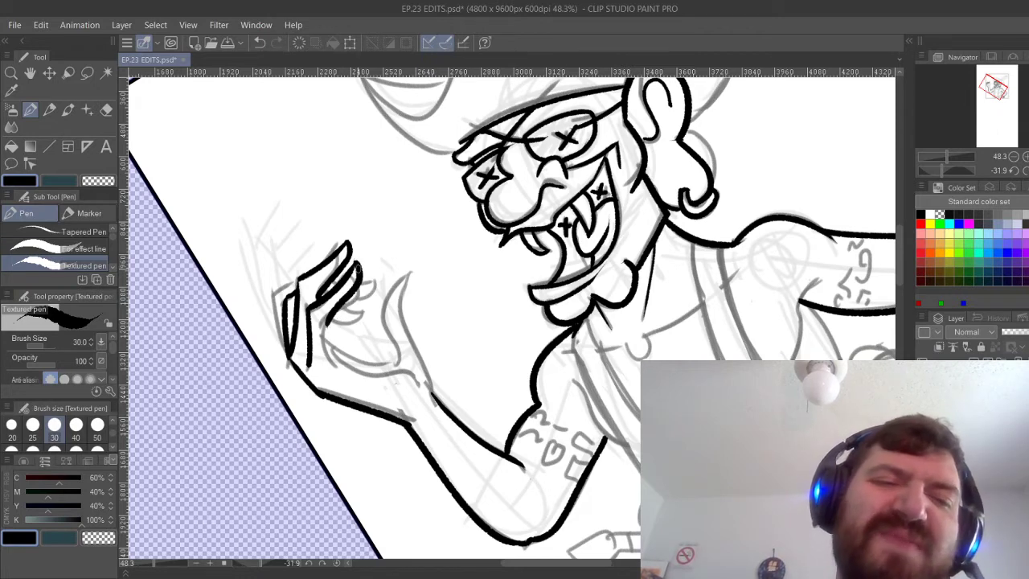
key("ctrl+z")
left_click_drag(356, 263, 322, 330)
key("ctrl+z")
mouse_move(356, 262)
left_mouse_down()
mouse_move(344, 307)
mouse_move(326, 326)
left_mouse_up()
key("ctrl+z")
mouse_move(358, 264)
left_mouse_down()
mouse_move(344, 307)
mouse_move(331, 326)
mouse_move(357, 278)
mouse_move(324, 324)
mouse_move(326, 364)
left_mouse_up()
key("ctrl+z")
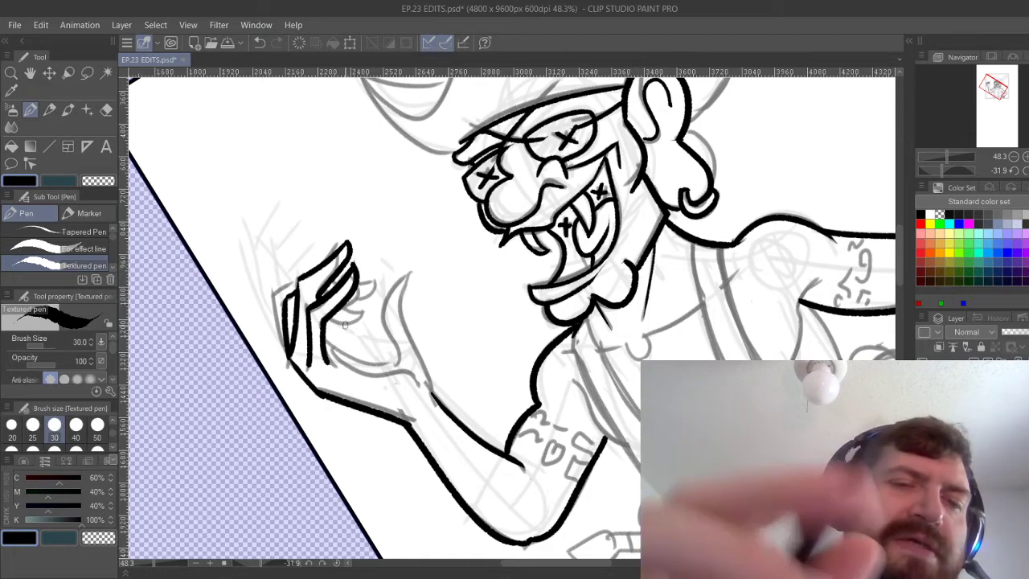
left_click_drag(344, 325, 470, 215)
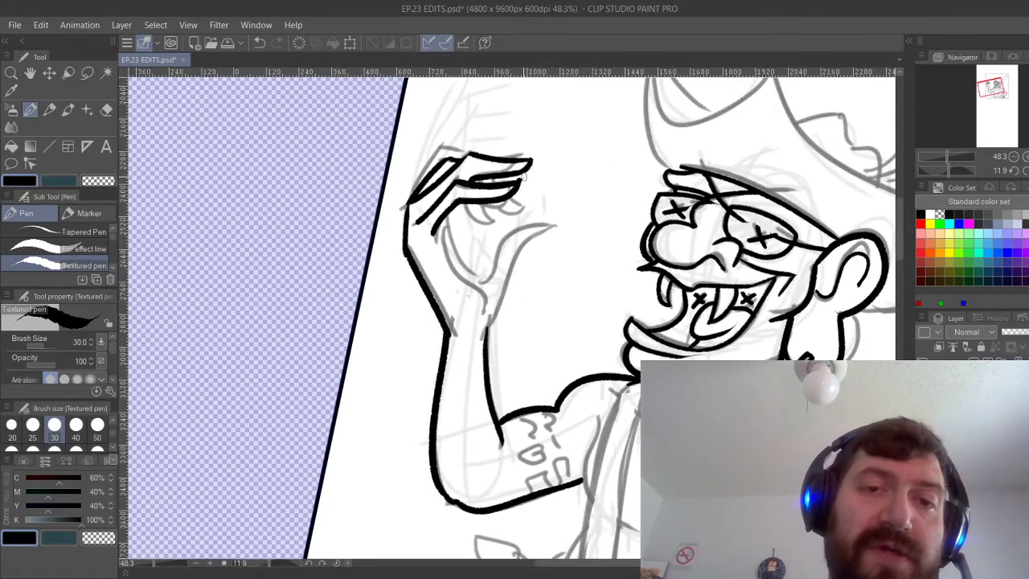
key("e")
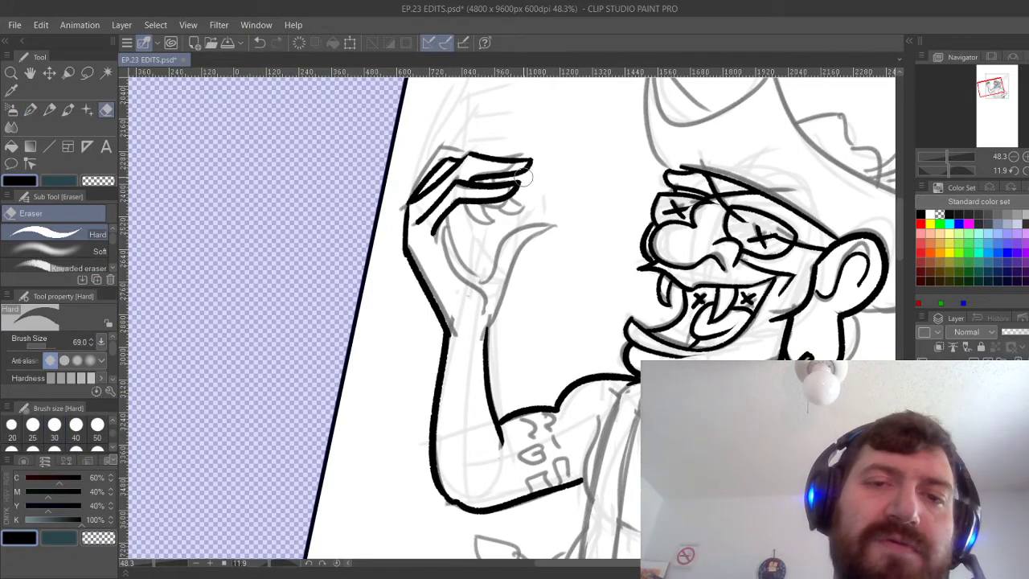
key("p")
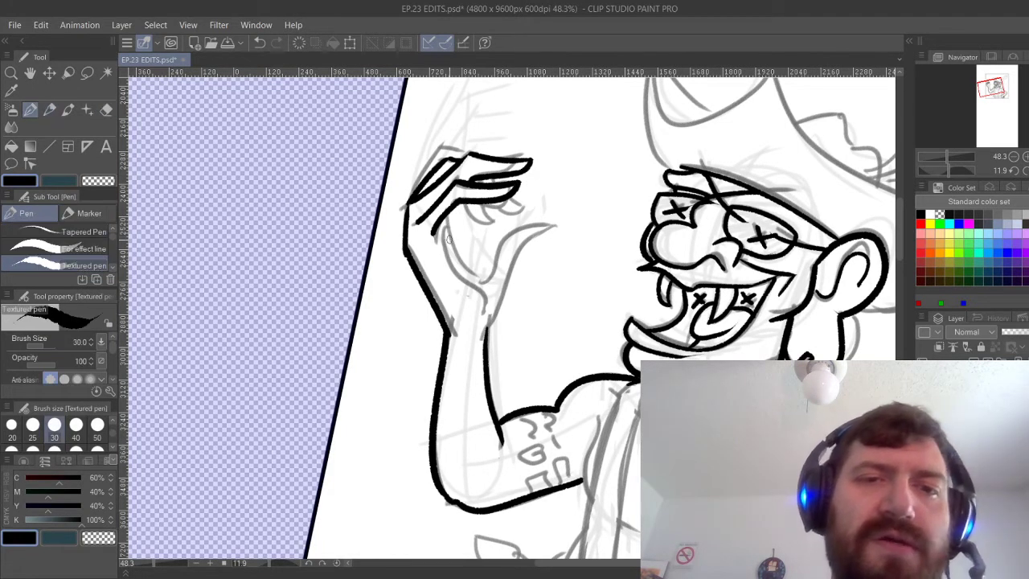
Set the brush size to 20 and ink the raised hand's palm line from the finger base down toward the wrist.
left_click_drag(441, 232, 480, 325)
key("ctrl+z")
left_click_drag(434, 238, 472, 321)
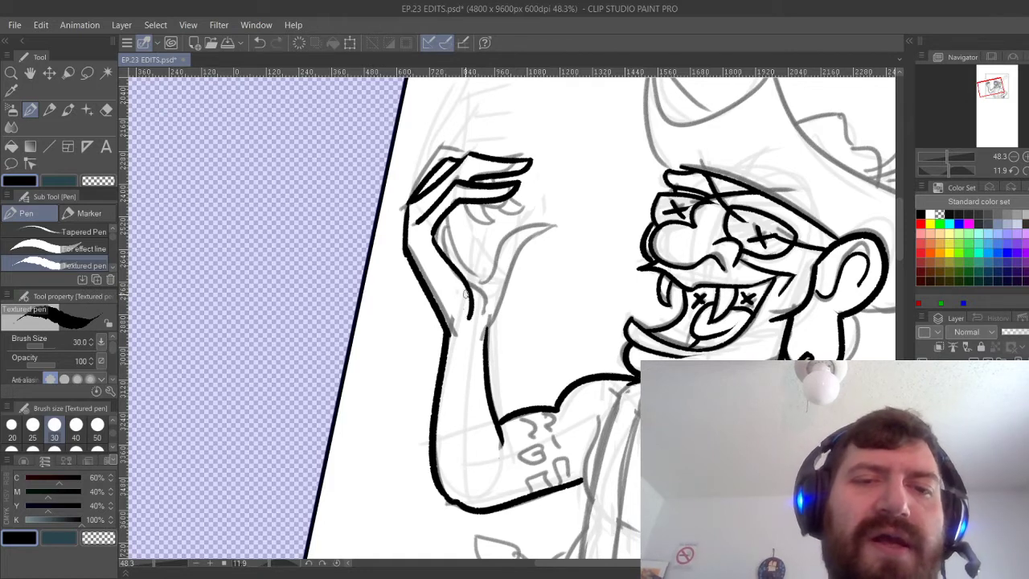
key("ctrl+z")
left_click(11, 424)
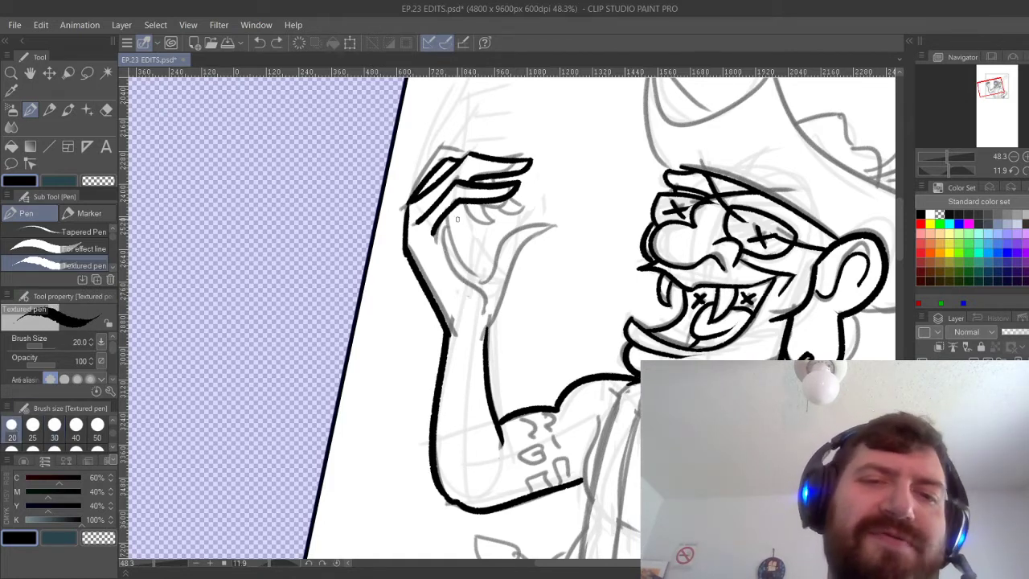
left_click_drag(438, 231, 476, 320)
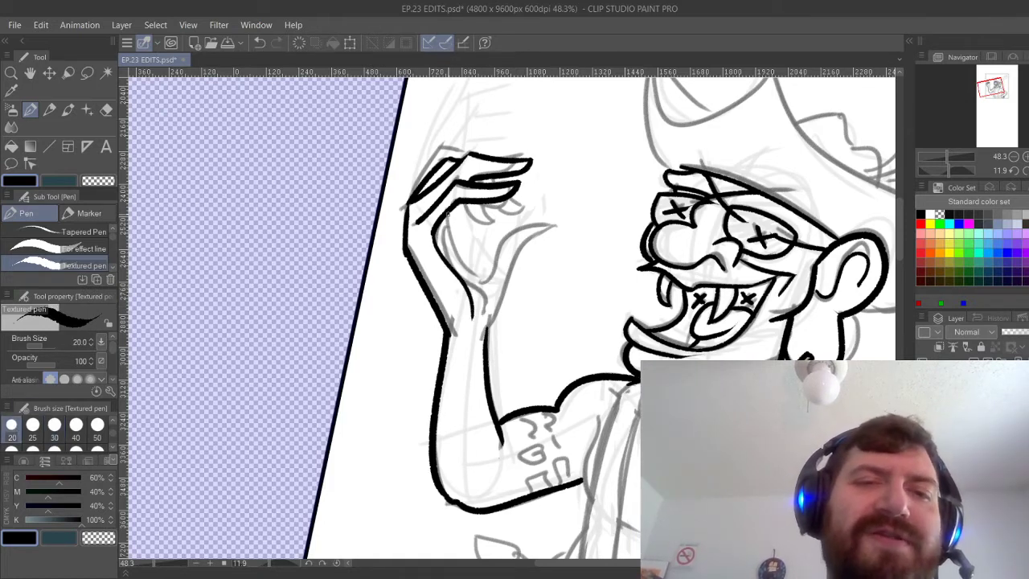
Ink the raised hand's inner palm curve and the thumb's upper contour and tip.
mouse_move(448, 211)
left_mouse_down()
mouse_move(481, 283)
mouse_move(551, 229)
left_mouse_up()
key("ctrl+z")
left_click_drag(481, 282, 551, 229)
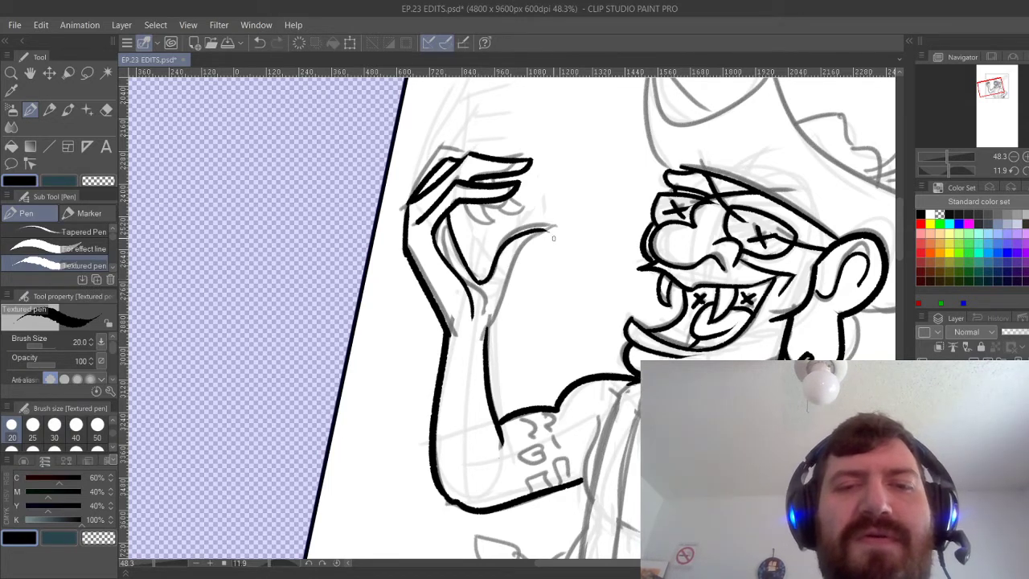
key("ctrl+z")
mouse_move(481, 281)
left_mouse_down()
mouse_move(552, 226)
mouse_move(514, 258)
left_mouse_up()
key("ctrl+z")
left_click_drag(551, 226, 514, 259)
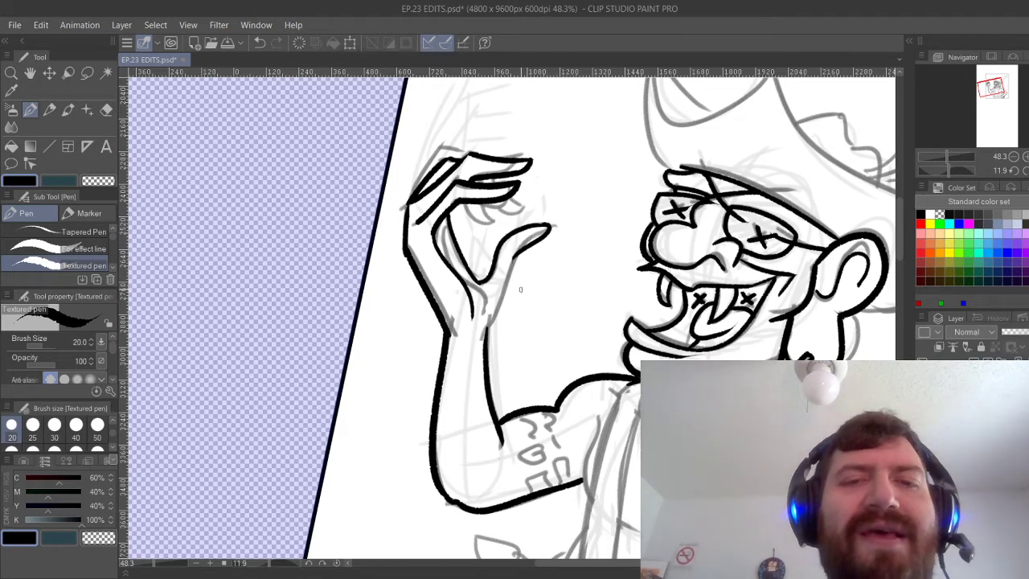
Ink the outer edge of the raised hand's thumb from its tip down to the wrist.
key("ctrl+z")
left_click_drag(551, 227, 518, 254)
key("ctrl+z")
mouse_move(485, 329)
left_mouse_down()
mouse_move(518, 251)
mouse_move(483, 335)
mouse_move(505, 336)
left_mouse_up()
key("ctrl+z")
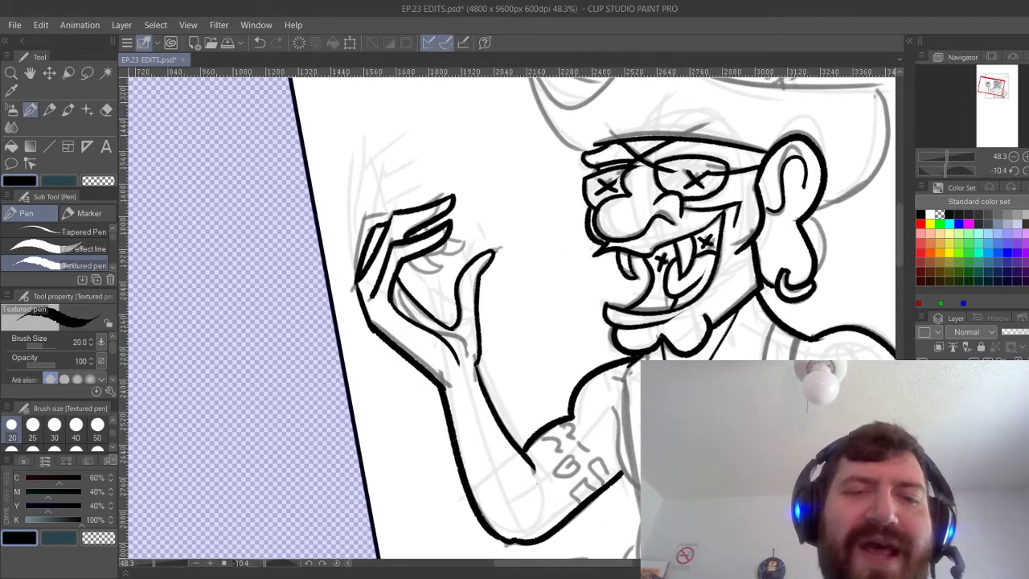
key("ctrl+z")
key("ctrl+z")
Ink the outer side and bent knuckle of the raised hand's outermost folded finger.
mouse_move(479, 278)
left_mouse_down()
mouse_move(481, 363)
mouse_move(577, 364)
mouse_move(587, 296)
left_mouse_up()
left_click_drag(588, 296, 695, 247)
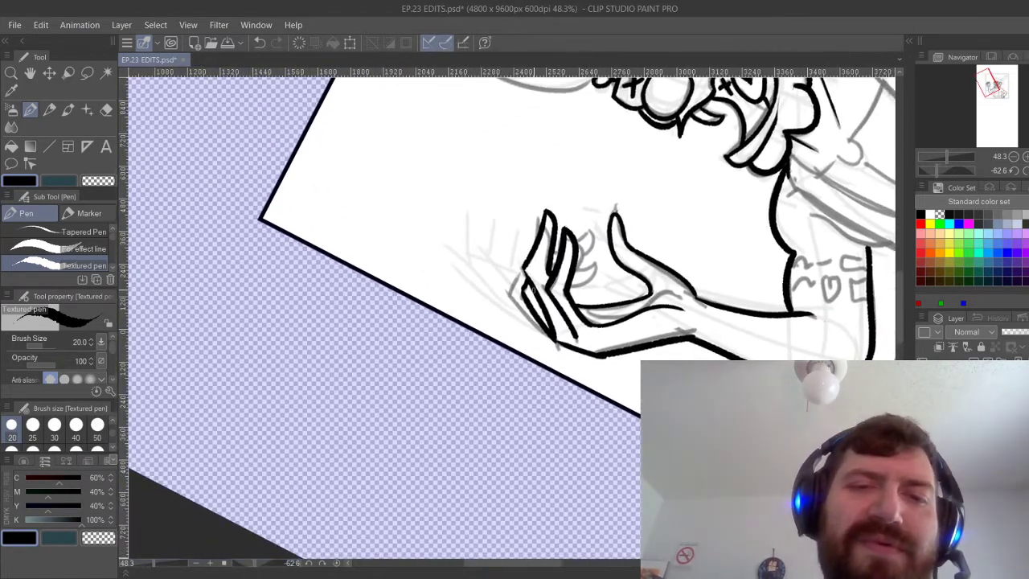
left_click_drag(509, 290, 551, 336)
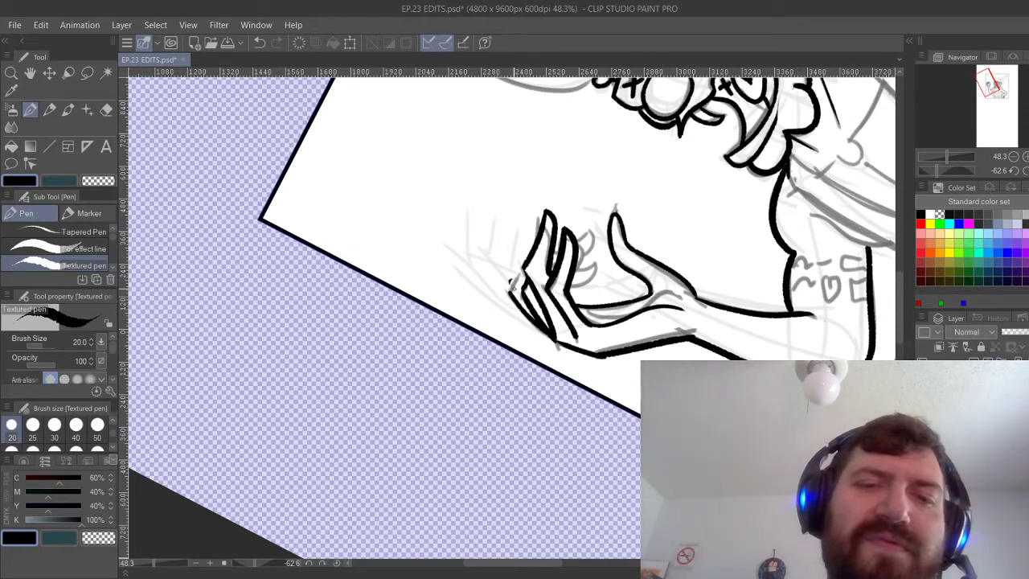
left_click_drag(524, 270, 508, 293)
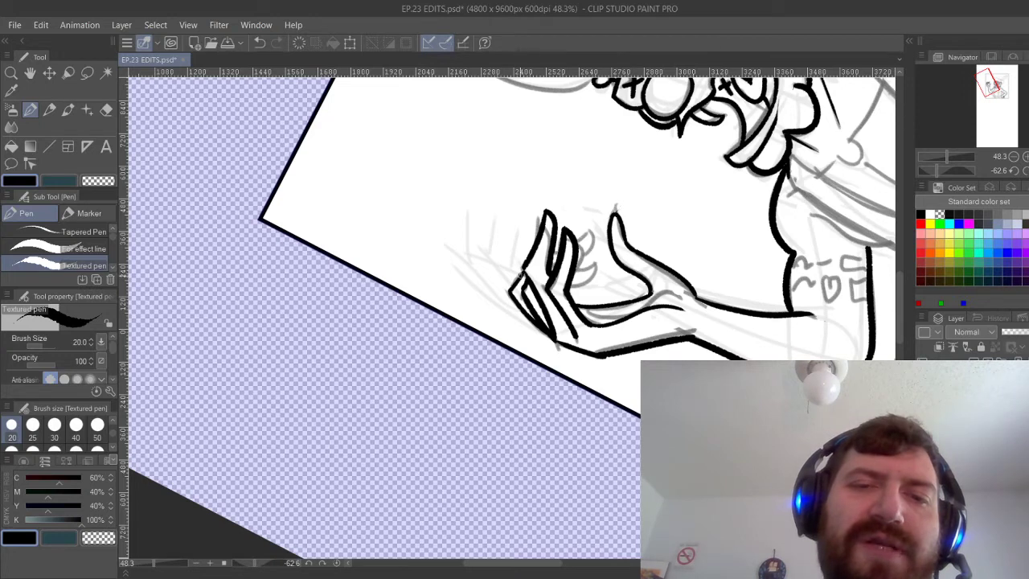
Ink the remaining curled fingertips beneath the raised hand's extended fingers.
mouse_move(574, 243)
left_mouse_down()
mouse_move(592, 230)
mouse_move(578, 295)
left_mouse_up()
key("ctrl+z")
key("ctrl+z")
Ink the round button at the lower end of the suspender on the hand-on-hip side.
left_click_drag(655, 286, 376, 182)
left_click_drag(376, 182, 367, 138)
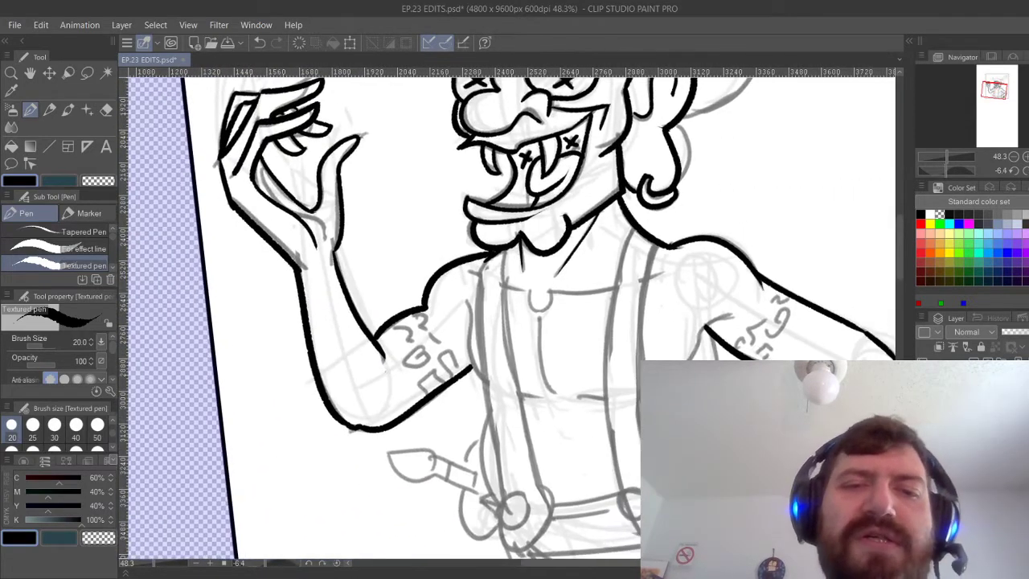
left_click_drag(367, 365, 360, 301)
left_click_drag(361, 301, 400, 163)
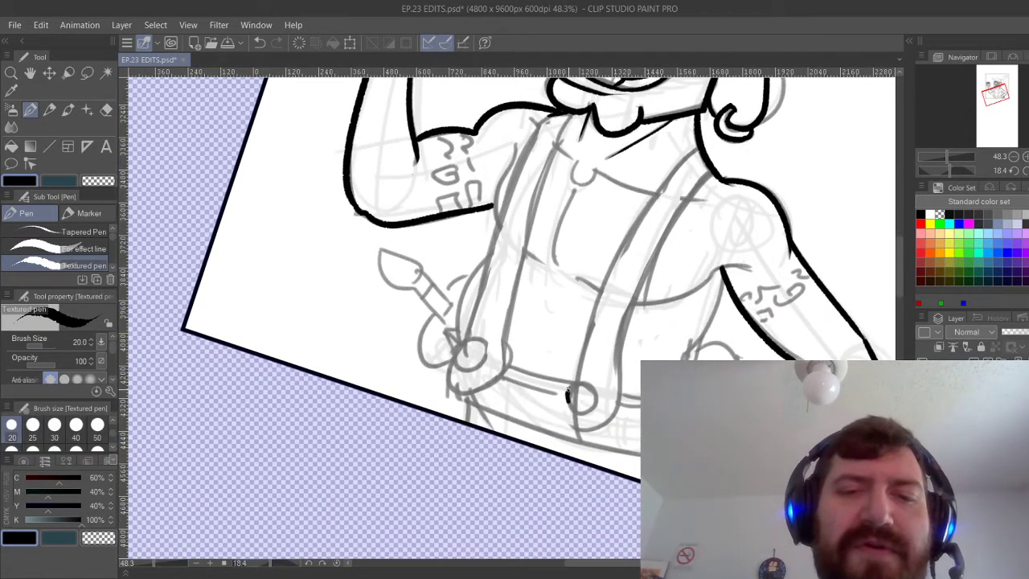
left_click_drag(567, 395, 572, 384)
key("ctrl+z")
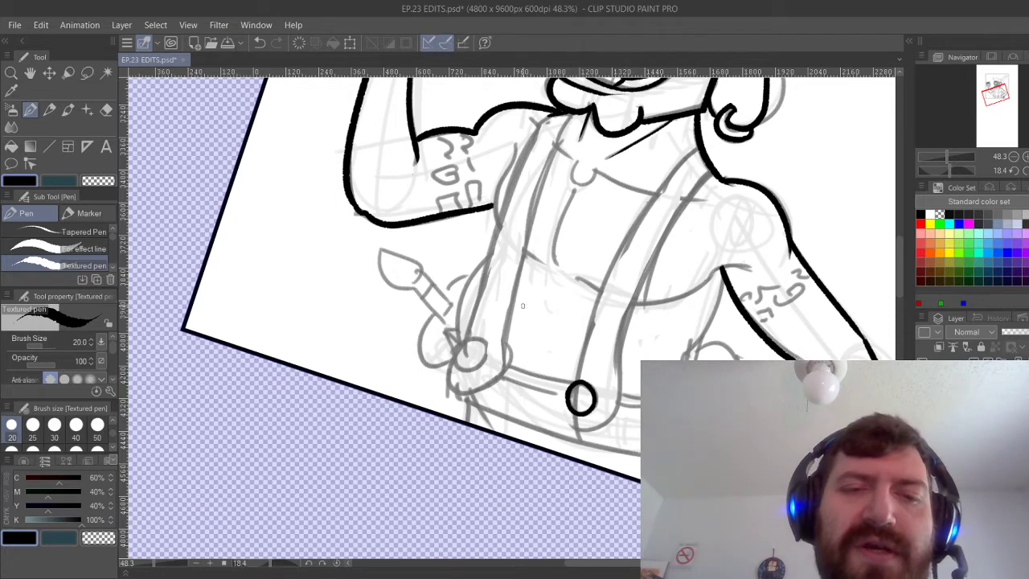
Ink the matching round button at the lower end of the suspender on the raised arm's side.
mouse_move(473, 341)
left_mouse_down()
mouse_move(458, 353)
mouse_move(485, 343)
mouse_move(456, 352)
mouse_move(486, 327)
mouse_move(458, 354)
mouse_move(486, 343)
mouse_move(455, 352)
mouse_move(457, 364)
left_mouse_up()
key("ctrl+z")
key("ctrl+z")
key("ctrl+z")
key("ctrl+z")
key("ctrl+z")
key("ctrl+z")
key("ctrl+z")
key("ctrl+z")
key("ctrl+z")
key("ctrl+z")
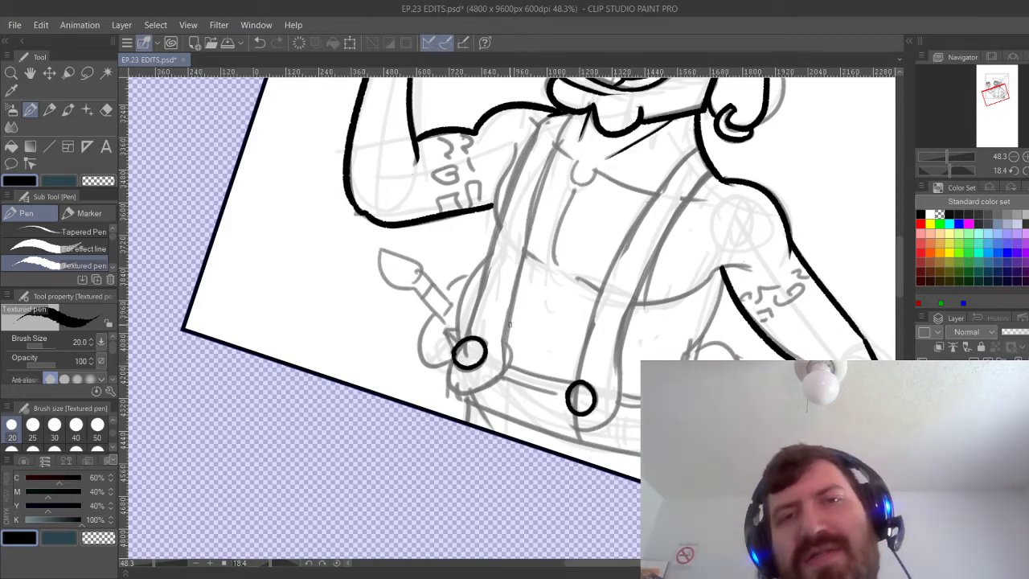
Ink the inner edge of the hand-on-hip side's suspender from its button up to the neck.
mouse_move(510, 324)
left_mouse_down()
mouse_move(474, 407)
mouse_move(468, 356)
left_mouse_up()
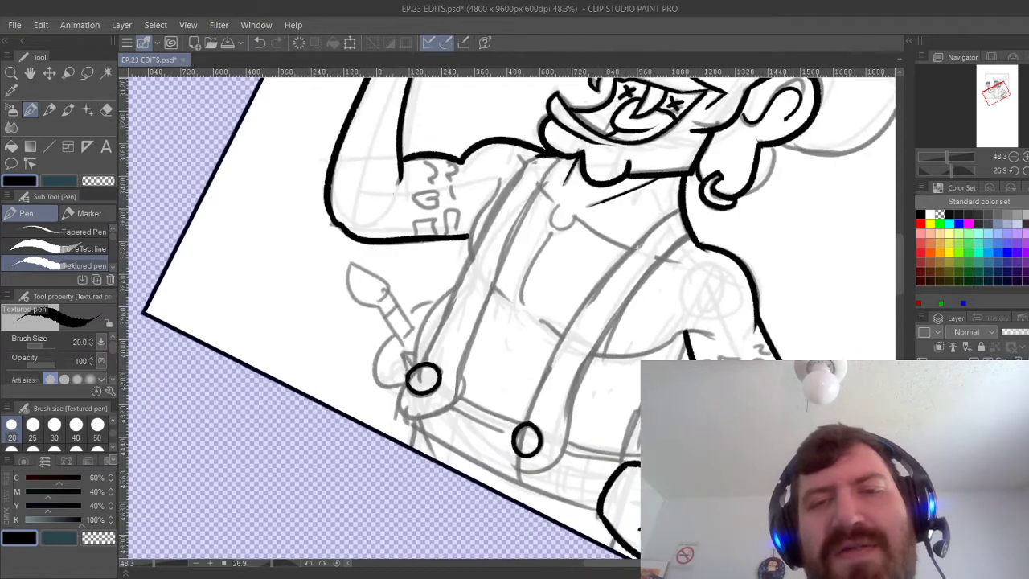
left_click_drag(525, 421, 658, 240)
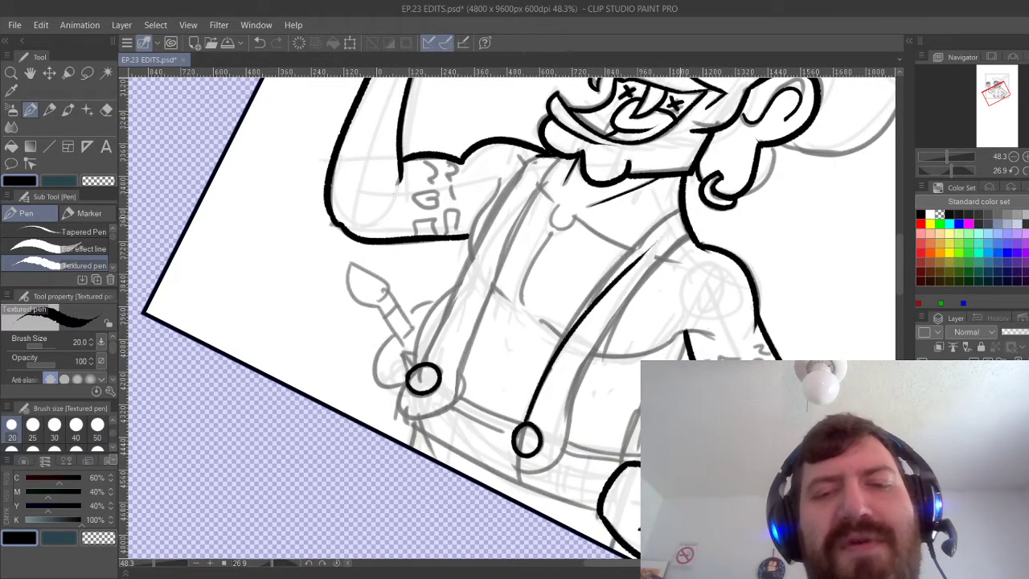
key("ctrl+z")
left_click_drag(527, 425, 671, 222)
key("ctrl+z")
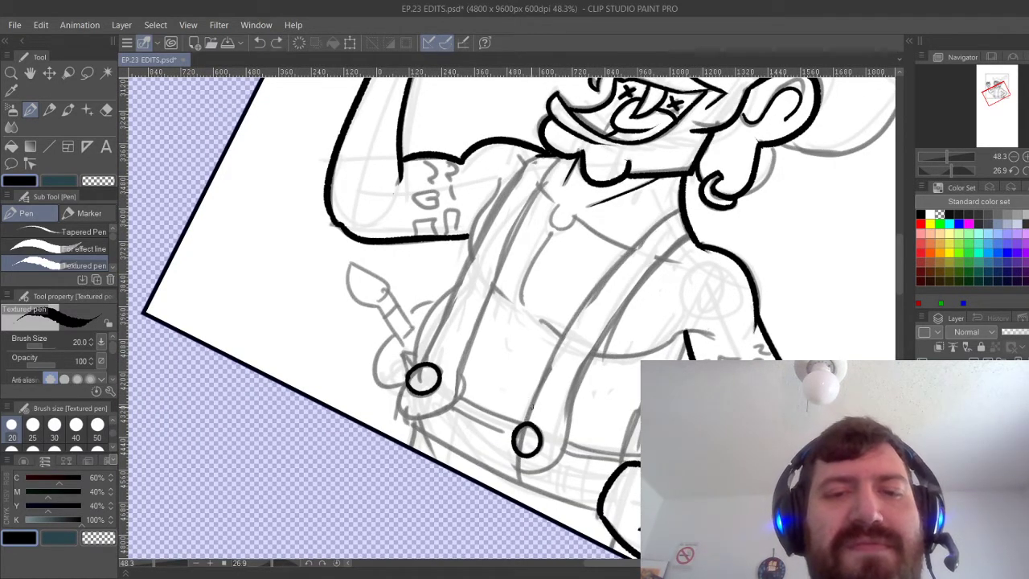
mouse_move(526, 425)
left_mouse_down()
mouse_move(582, 309)
mouse_move(679, 225)
left_mouse_up()
key("ctrl+z")
left_click_drag(527, 423, 664, 230)
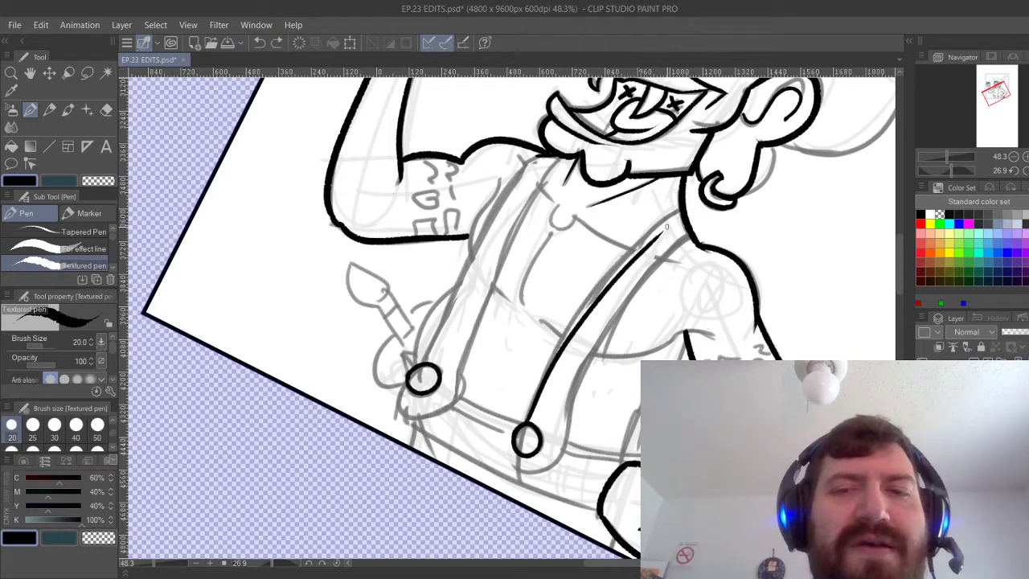
key("ctrl+z")
mouse_move(526, 422)
left_mouse_down()
mouse_move(635, 246)
mouse_move(679, 226)
left_mouse_up()
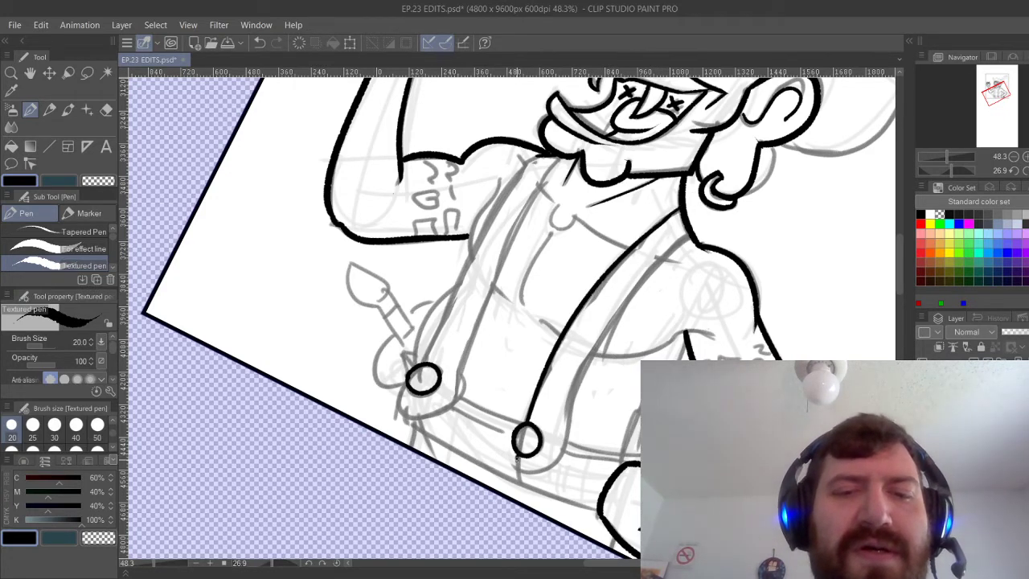
Ink the same suspender's rounded lower end around the button and the start of its outer edge.
left_click_drag(518, 458, 580, 425)
key("ctrl+z")
left_click_drag(518, 456, 574, 402)
key("ctrl+z")
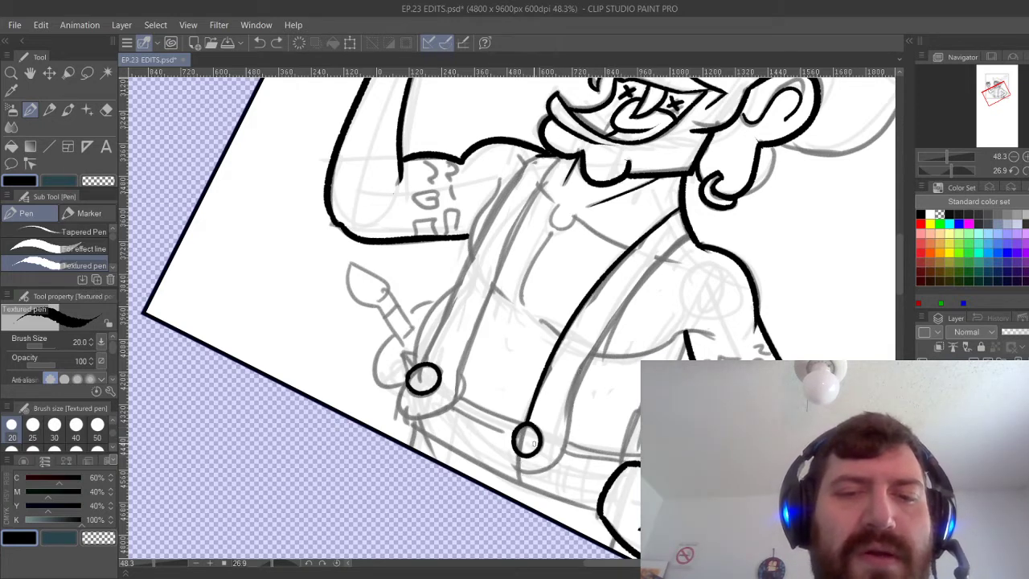
mouse_move(521, 455)
left_mouse_down()
mouse_move(524, 471)
mouse_move(578, 413)
left_mouse_up()
key("ctrl+z")
mouse_move(516, 454)
left_mouse_down()
mouse_move(569, 450)
mouse_move(584, 378)
mouse_move(666, 226)
left_mouse_up()
key("ctrl+z")
key("ctrl+z")
Extend the suspender's outer edge in one smooth line up to the shoulder beside the neck.
left_click_drag(580, 405, 693, 229)
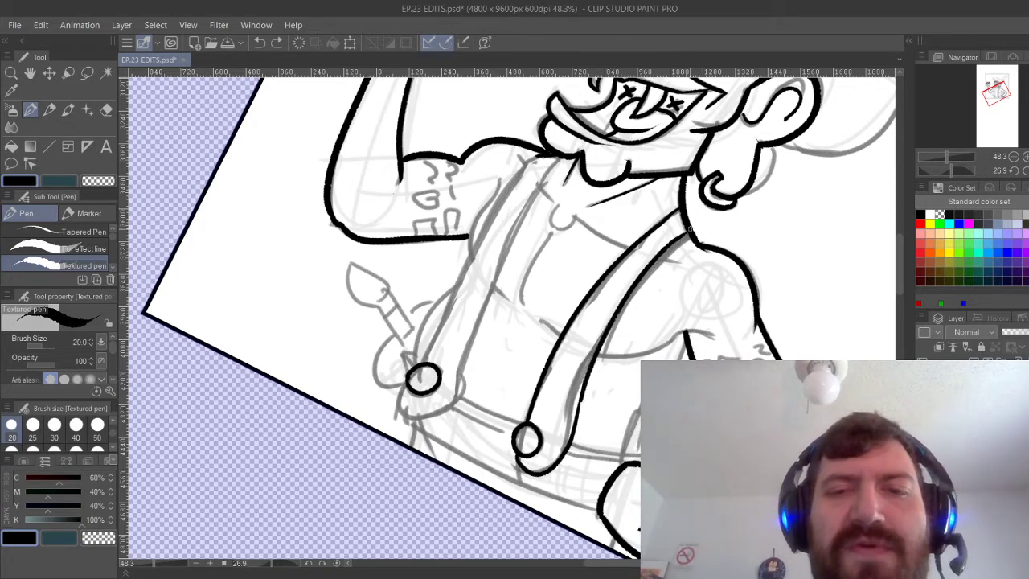
key("ctrl+z")
left_click_drag(580, 408, 688, 235)
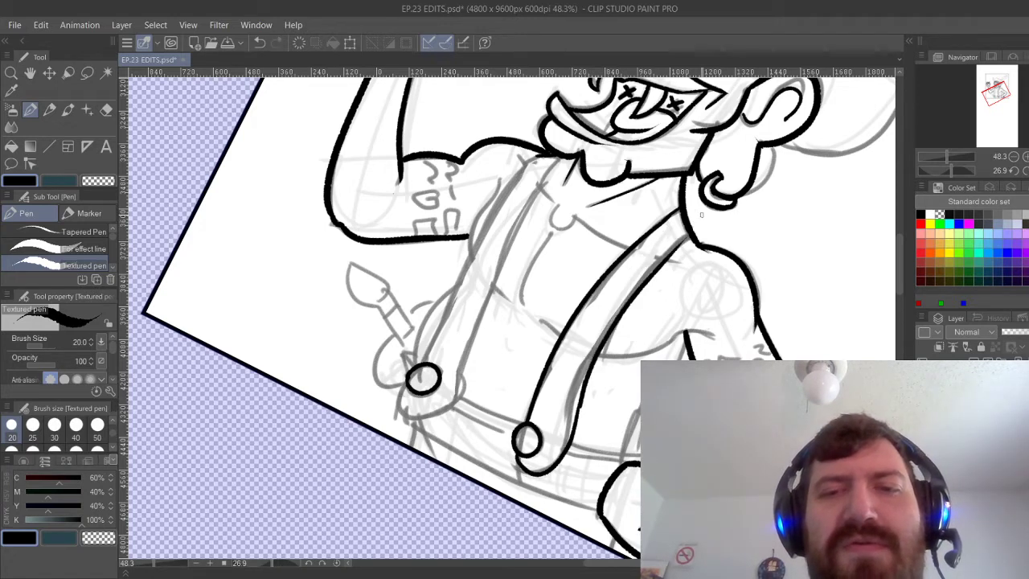
key("ctrl+z")
left_click_drag(580, 407, 690, 232)
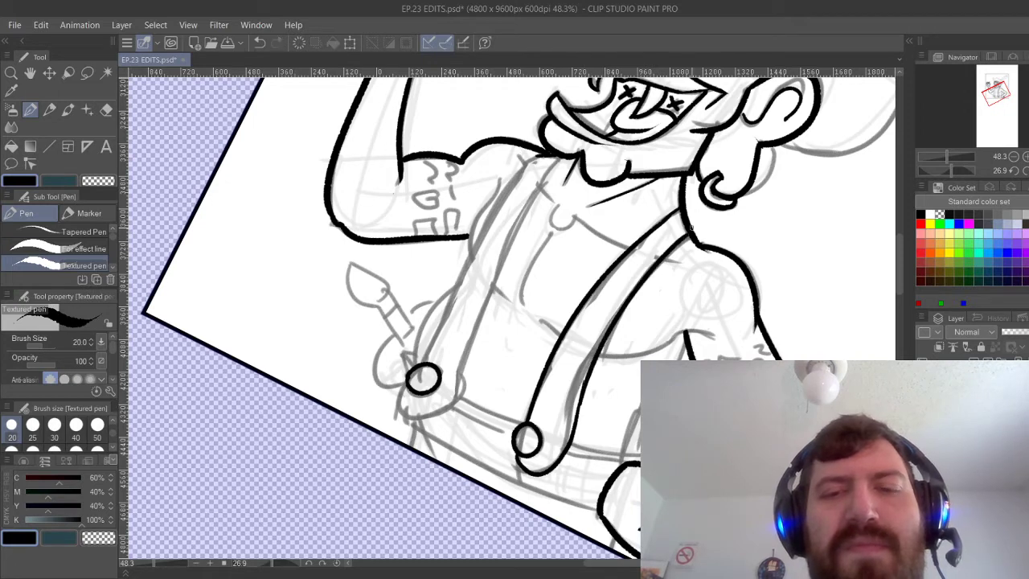
key("ctrl+z")
left_click_drag(580, 406, 690, 232)
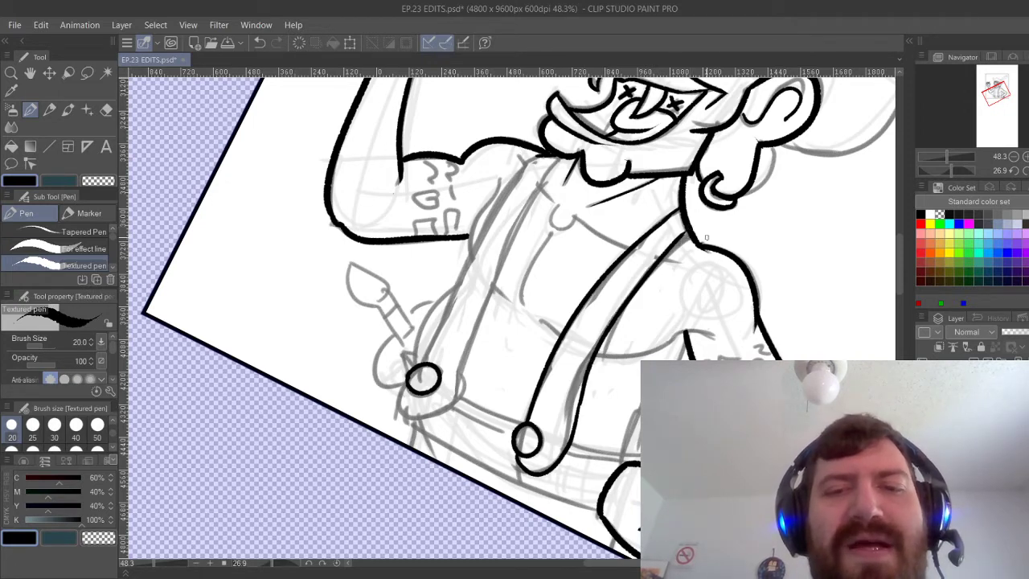
key("ctrl+z")
left_click_drag(580, 407, 689, 232)
key("ctrl+z")
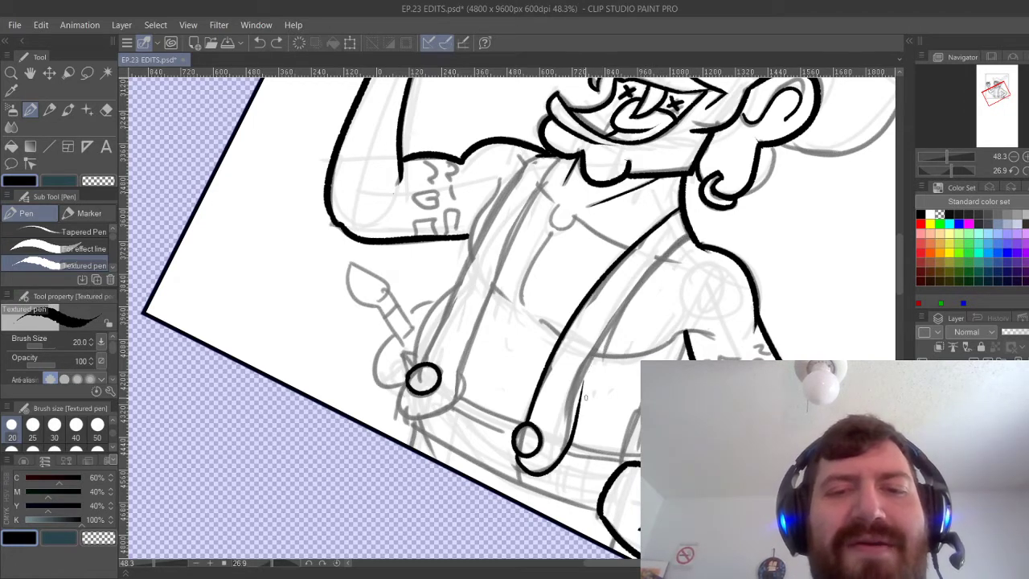
left_click_drag(580, 406, 690, 232)
key("ctrl+z")
left_click_drag(580, 406, 689, 231)
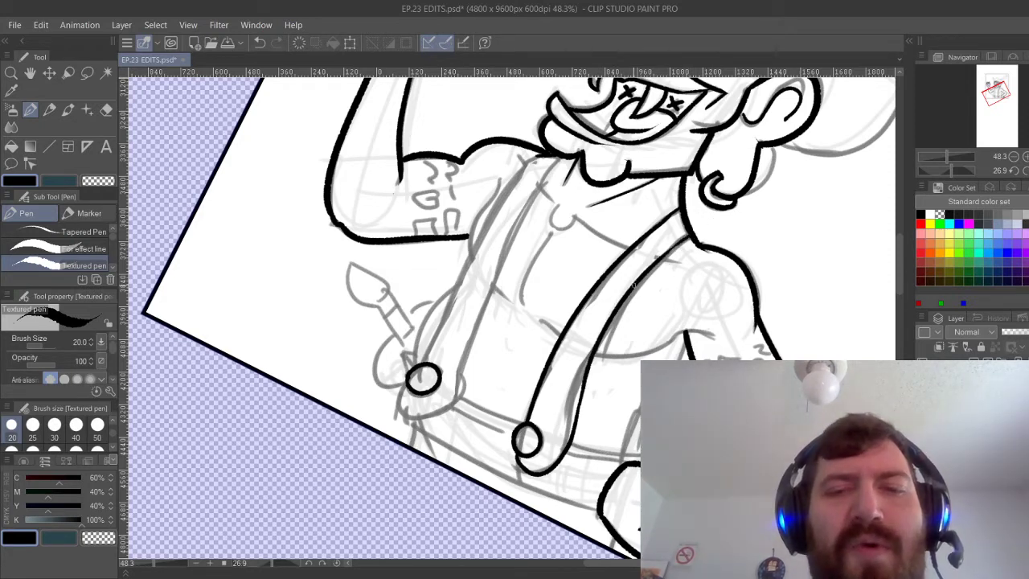
Ink both edges and the rounded button end of the suspender on the raised arm's side.
left_click_drag(632, 282, 645, 362)
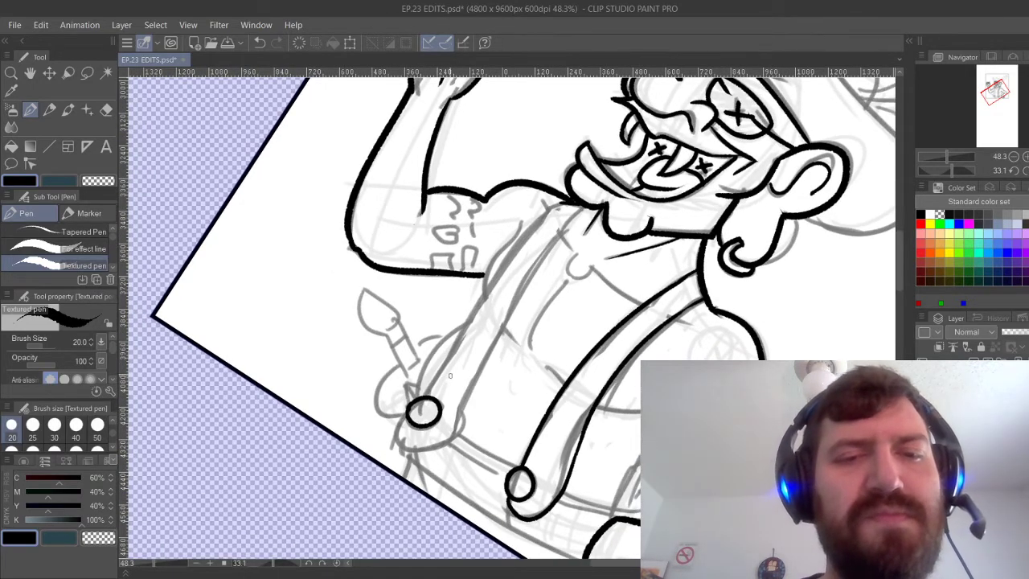
left_click_drag(420, 394, 563, 205)
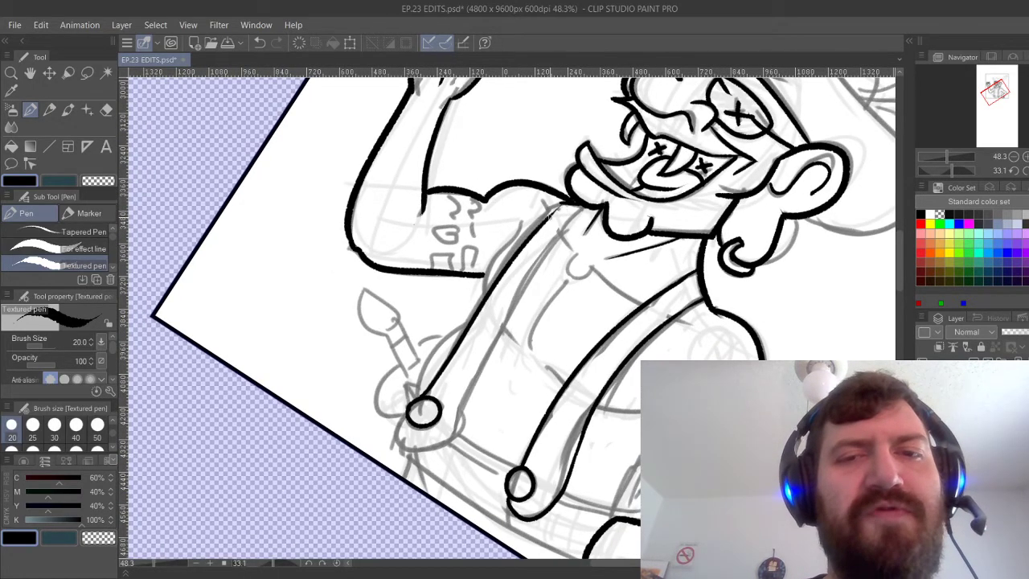
mouse_move(407, 411)
left_mouse_down()
mouse_move(457, 417)
mouse_move(475, 364)
left_mouse_up()
key("ctrl+z")
key("ctrl+z")
mouse_move(400, 426)
left_mouse_down()
mouse_move(507, 328)
mouse_move(586, 209)
mouse_move(506, 329)
left_mouse_up()
key("ctrl+z")
key("ctrl+z")
left_click_drag(585, 207, 500, 329)
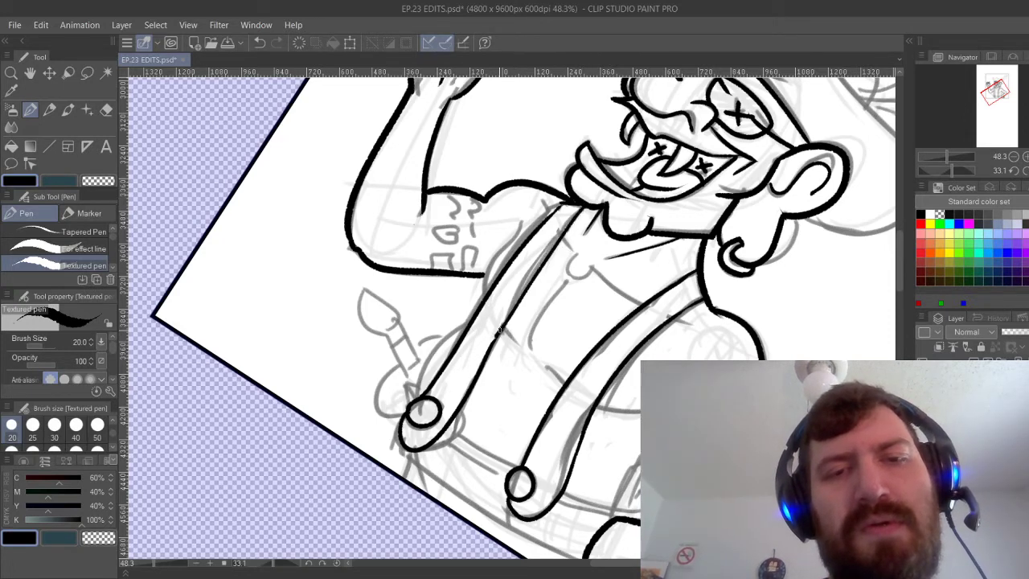
key("ctrl+z")
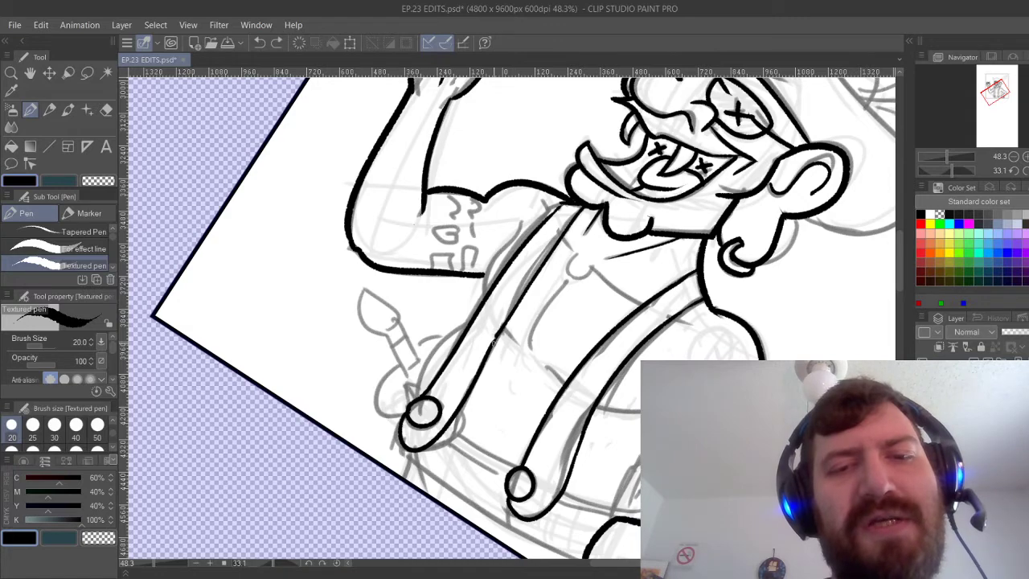
left_click_drag(498, 338, 505, 330)
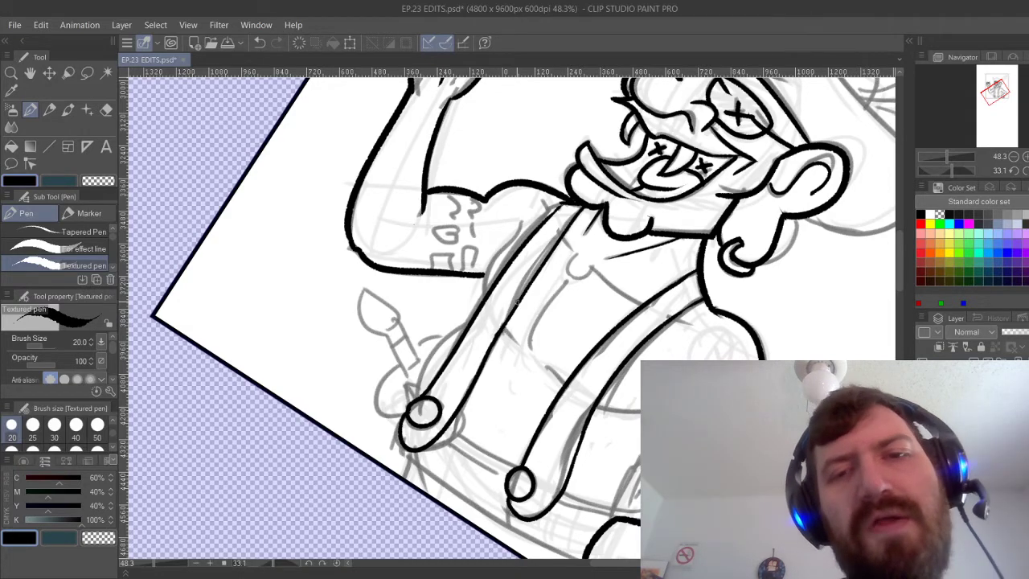
Set the brush size to 26 and ink the curved waist contour outside the suspender on the raised arm's side.
key("ctrl+at")
left_click_drag(414, 360, 399, 207)
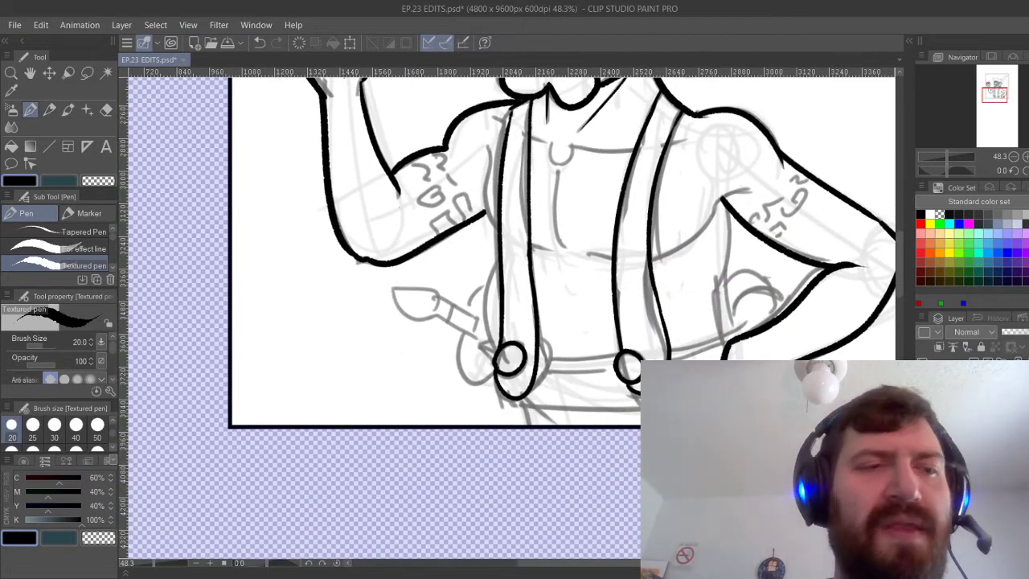
key("bracketright")
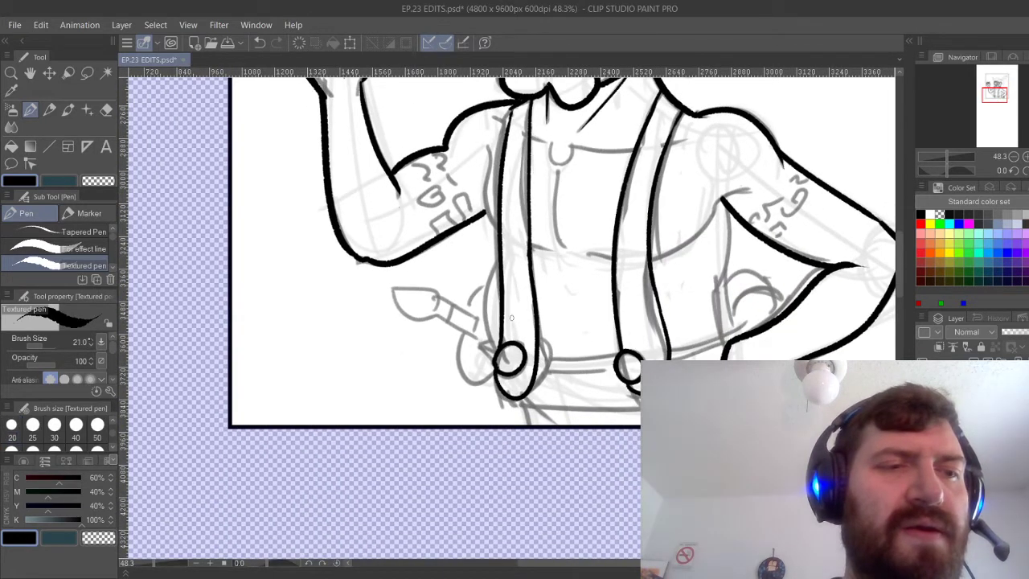
key("bracketright")
key("bracketright")
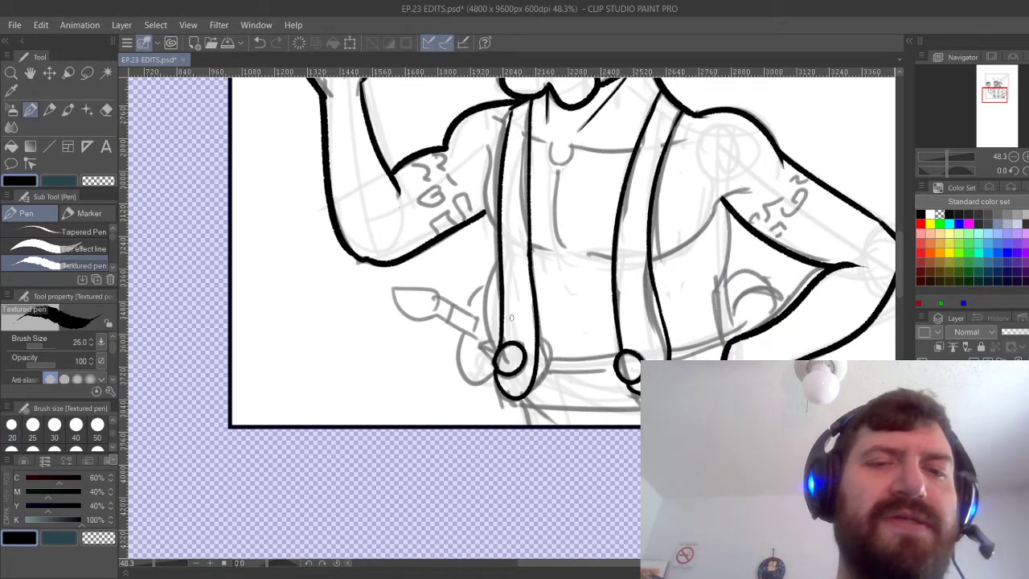
left_click_drag(500, 254, 493, 354)
key("ctrl+z")
mouse_move(500, 252)
left_mouse_down()
mouse_move(487, 336)
mouse_move(494, 348)
left_mouse_up()
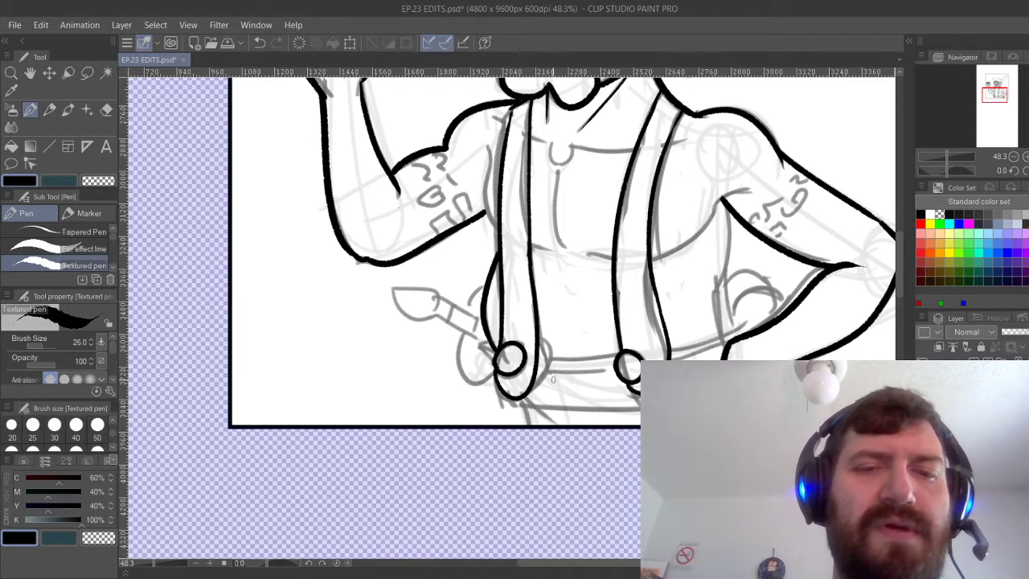
Ink the paintbrush handle's end beside the suspender button, the short hip line below it and the waistband's upper edge across the torso.
left_click_drag(481, 345, 494, 352)
key("ctrl+z")
key("ctrl+z")
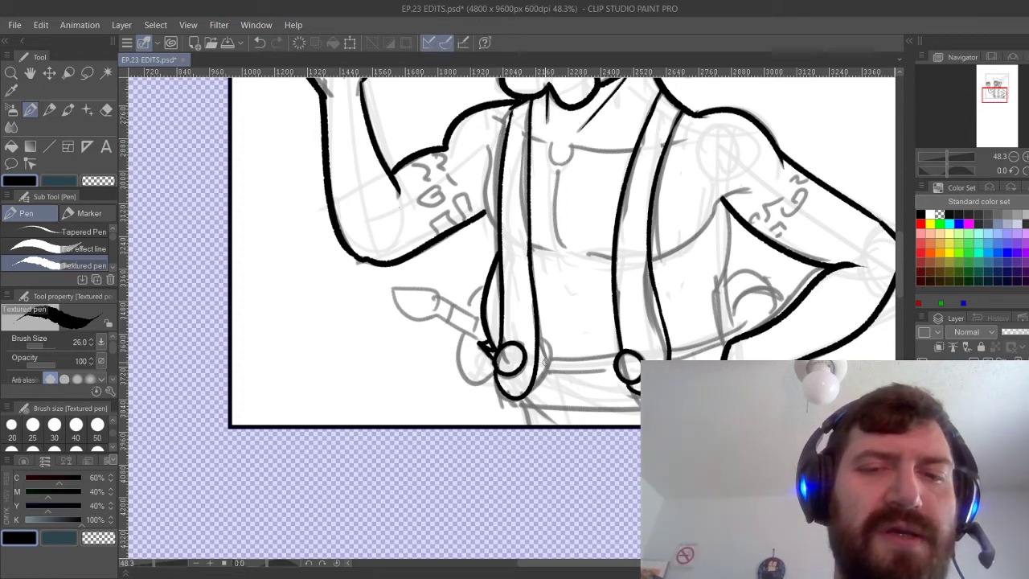
mouse_move(526, 406)
left_mouse_down()
mouse_move(531, 425)
mouse_move(578, 371)
left_mouse_up()
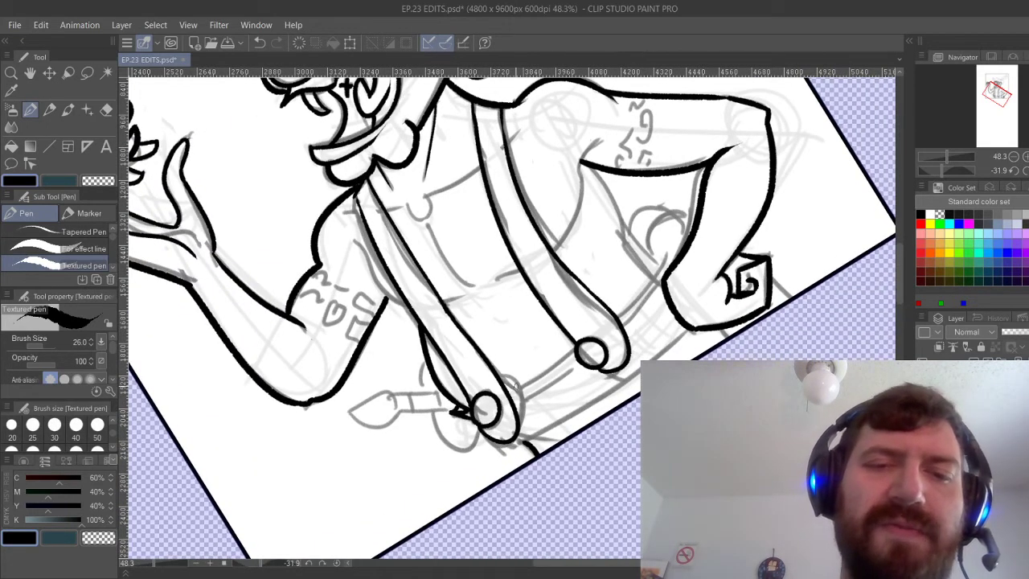
left_click_drag(514, 386, 578, 359)
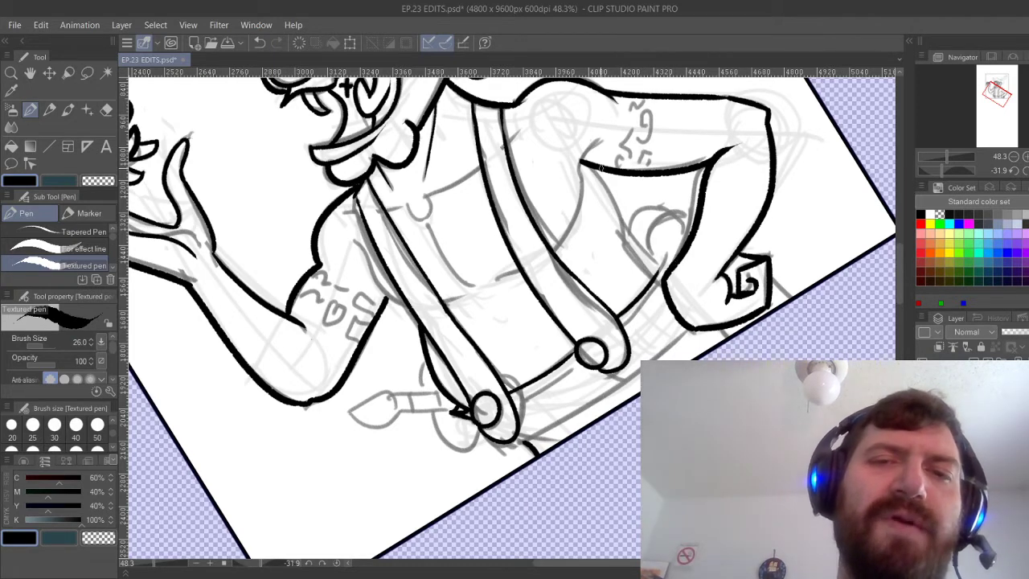
Ink the torso's side under the bent arm and the rounded shapes showing between the waist and forearm.
left_click_drag(583, 165, 657, 278)
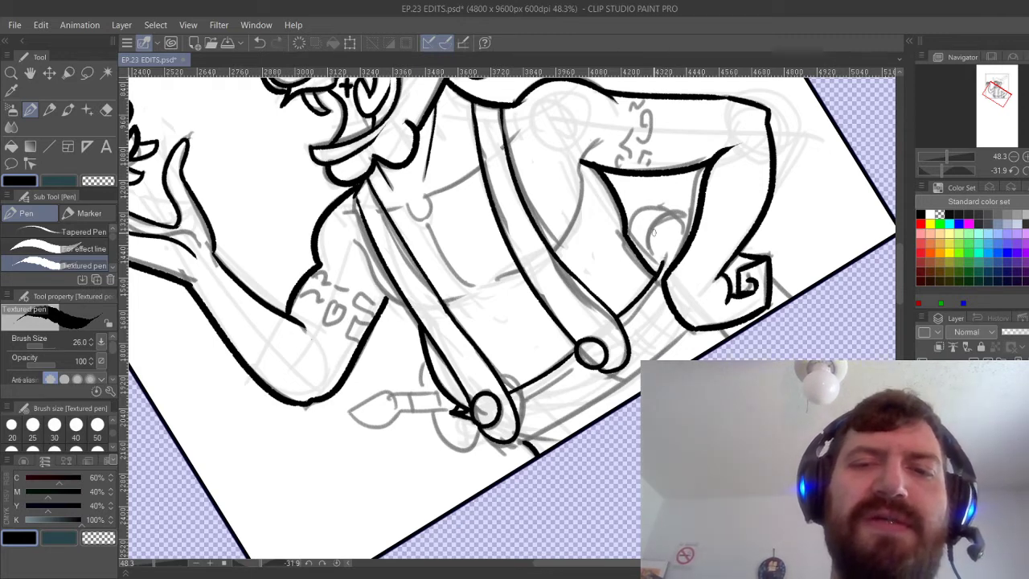
left_click_drag(650, 241, 691, 212)
left_click_drag(634, 239, 667, 204)
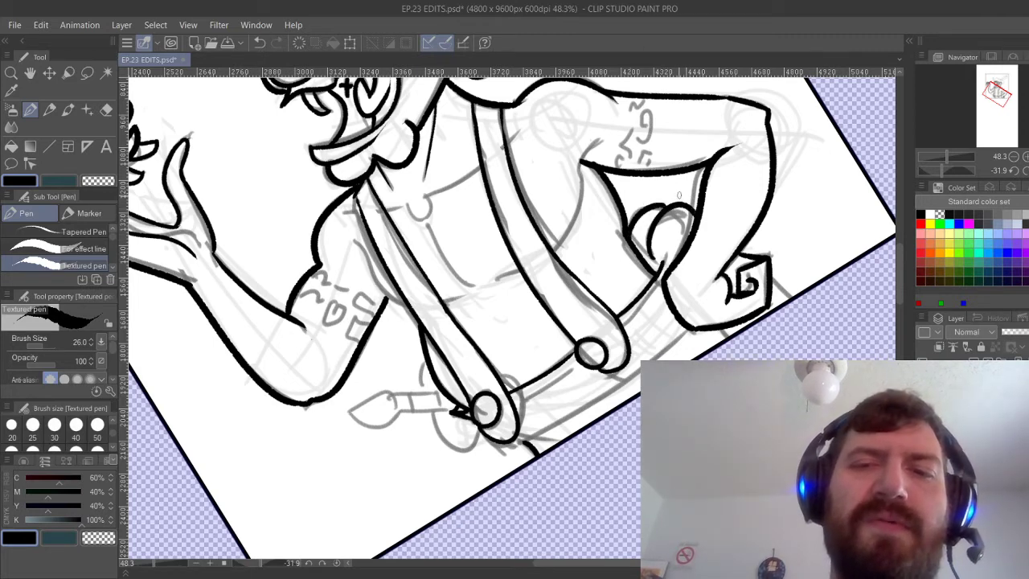
left_click_drag(657, 264, 680, 251)
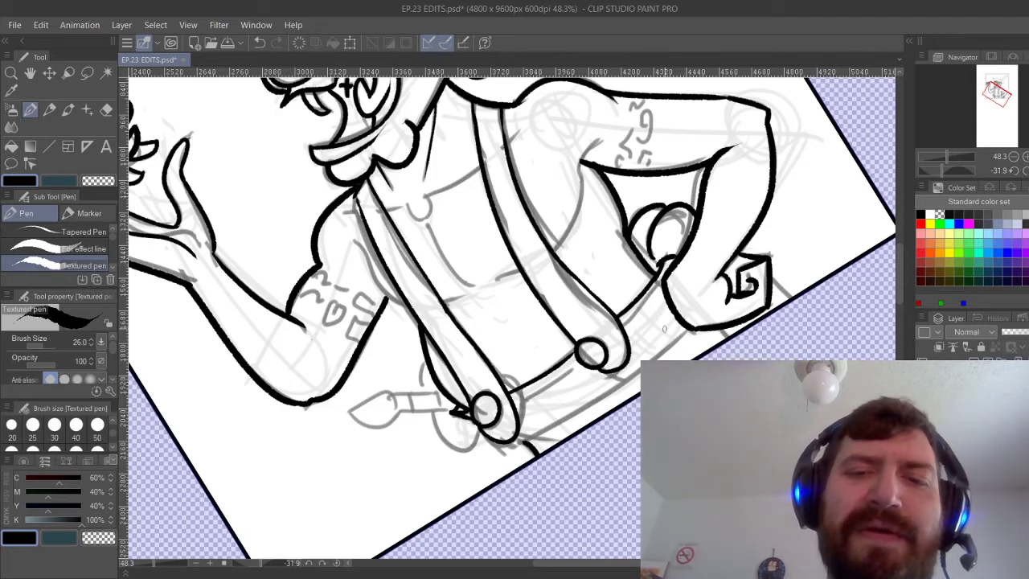
Try to ink a second line just below the waistband's upper edge, beside and between the suspenders.
left_click_drag(625, 323, 662, 276)
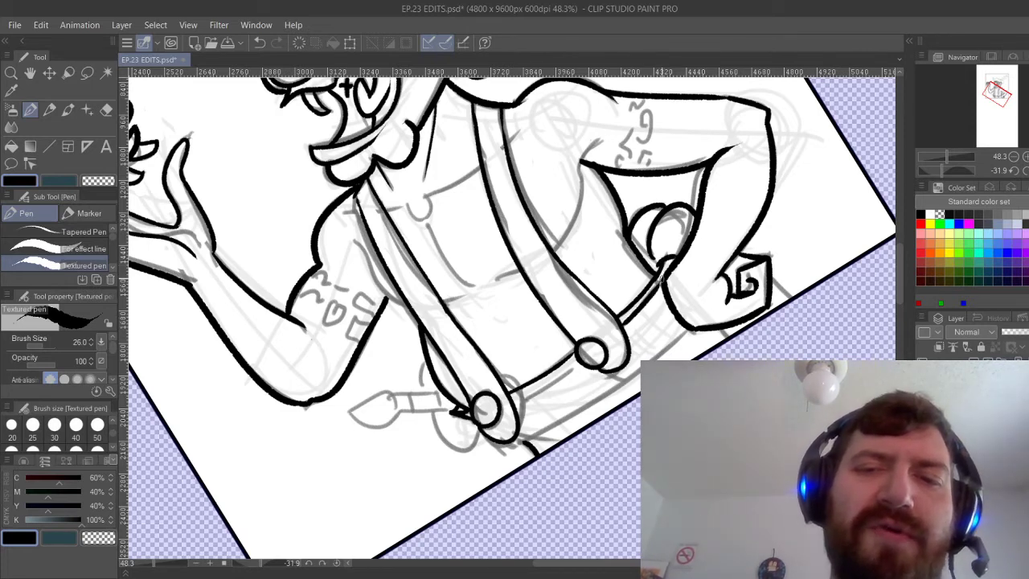
left_click_drag(515, 403, 572, 361)
key("ctrl+z")
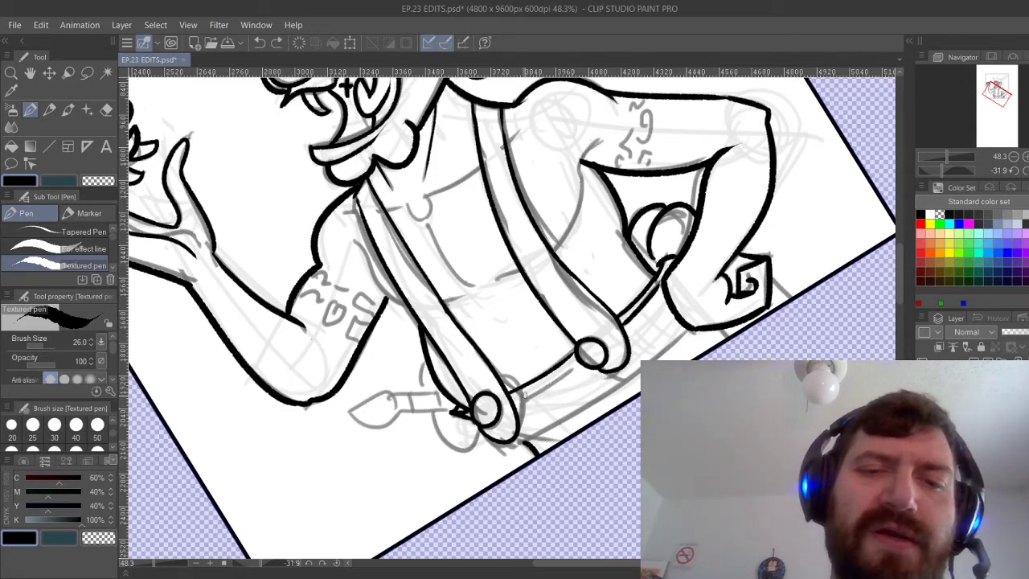
left_click_drag(515, 402, 561, 373)
key("ctrl+z")
left_click_drag(515, 404, 580, 359)
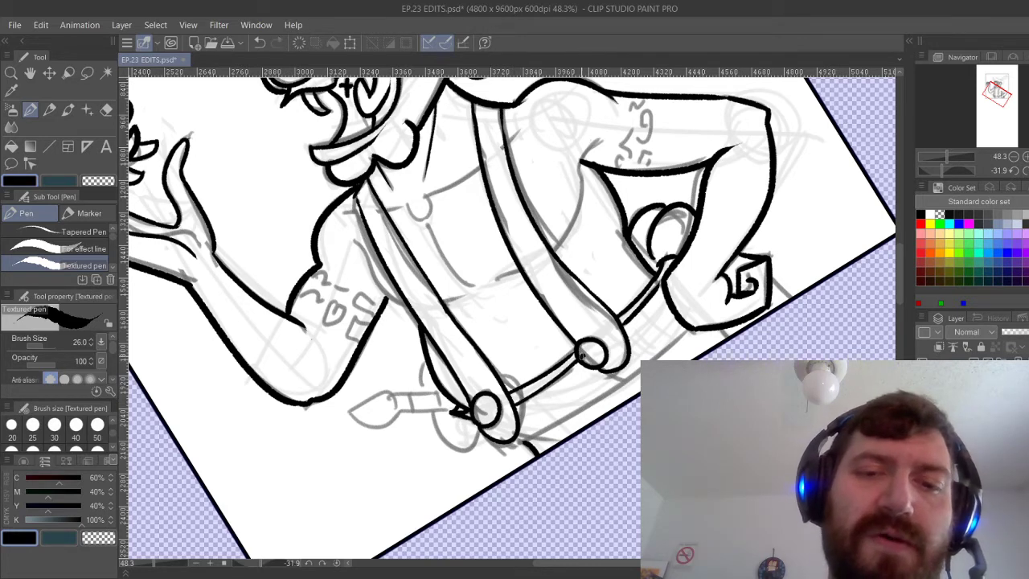
key("ctrl+z")
left_click_drag(515, 403, 579, 360)
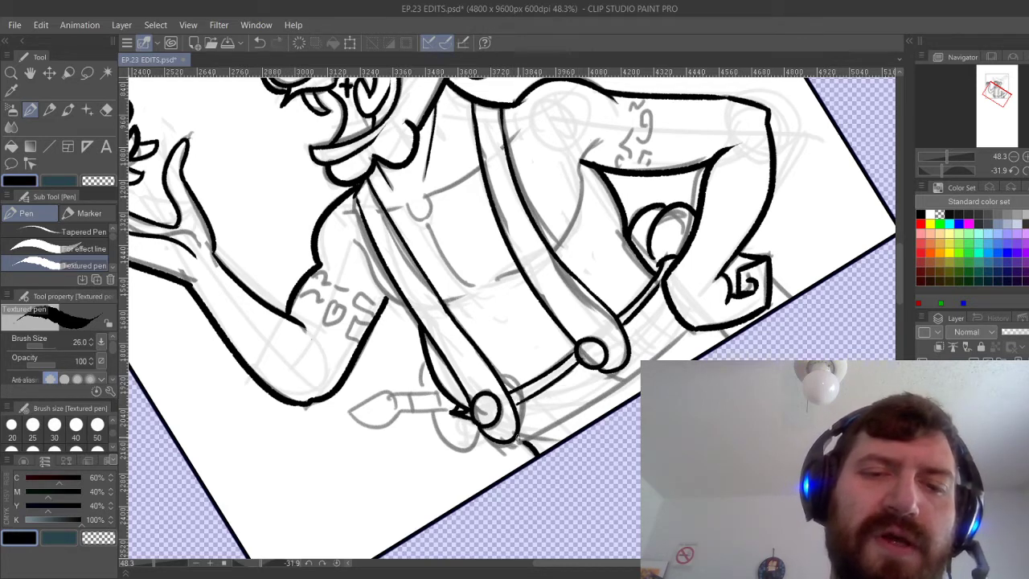
Try to ink a bottom edge from the suspender's rounded end toward the fist, and undo the recent waistband lines.
left_click_drag(518, 444, 696, 333)
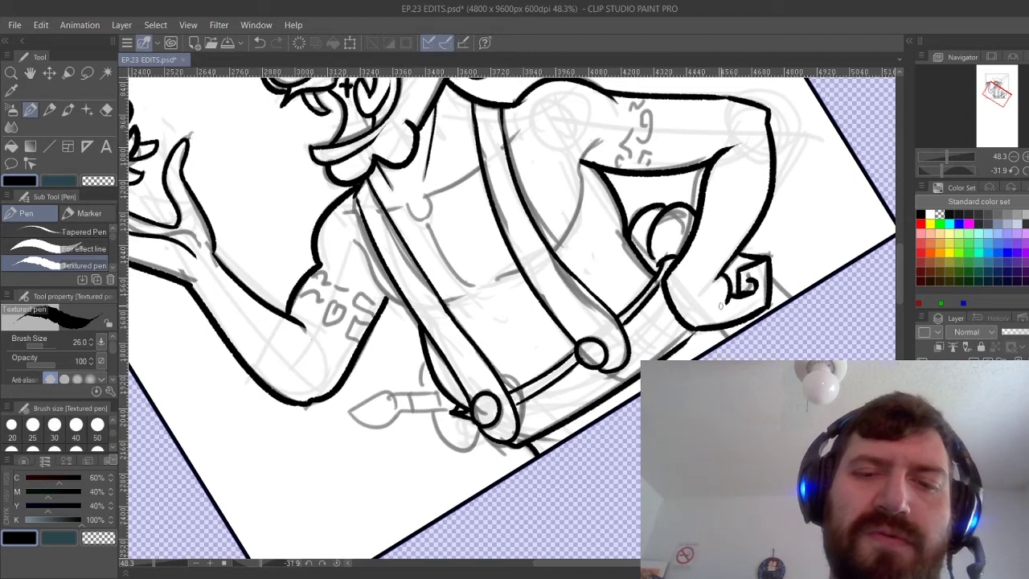
key("ctrl+z")
left_click_drag(525, 441, 665, 343)
key("ctrl+z")
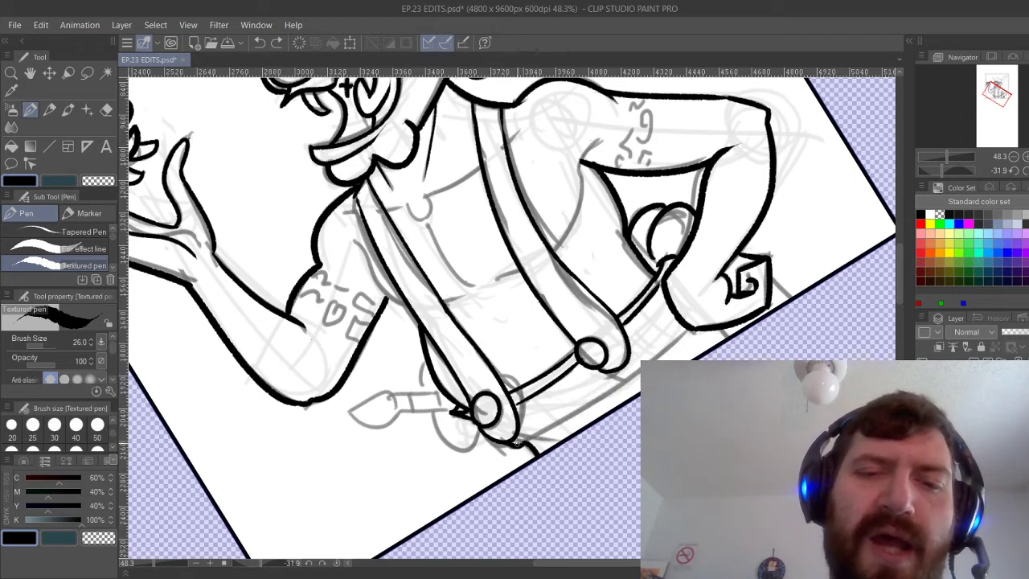
left_click_drag(519, 444, 664, 332)
key("ctrl+z")
left_click_drag(518, 444, 685, 332)
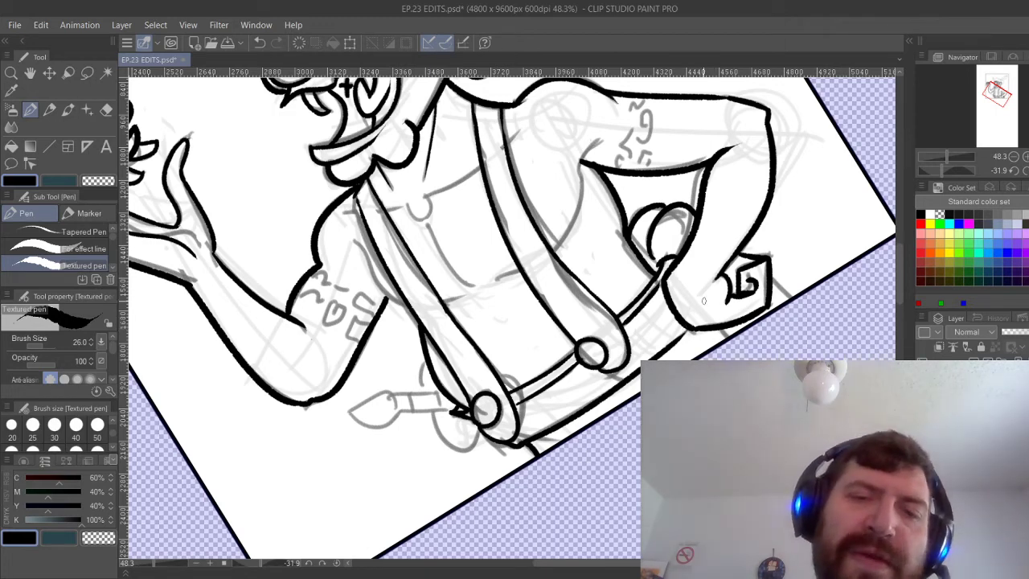
key("ctrl+z")
key("ctrl+z")
key("ctrl+z")
key("ctrl+z")
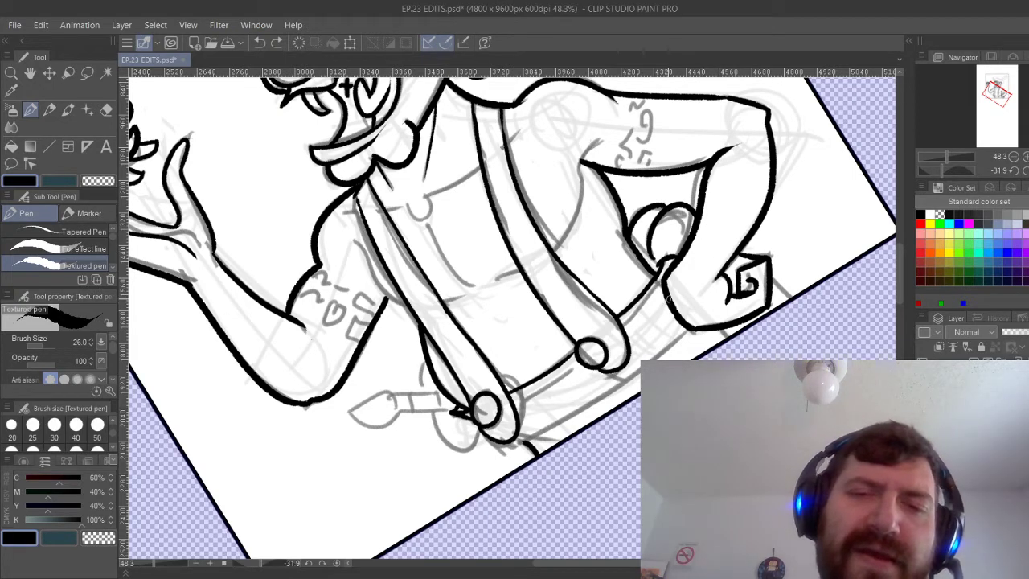
Ink the waistband's lower edge across both suspenders to the fist and erase the suspender ends hanging below it.
mouse_move(482, 432)
left_mouse_down()
mouse_move(575, 385)
mouse_move(670, 273)
left_mouse_up()
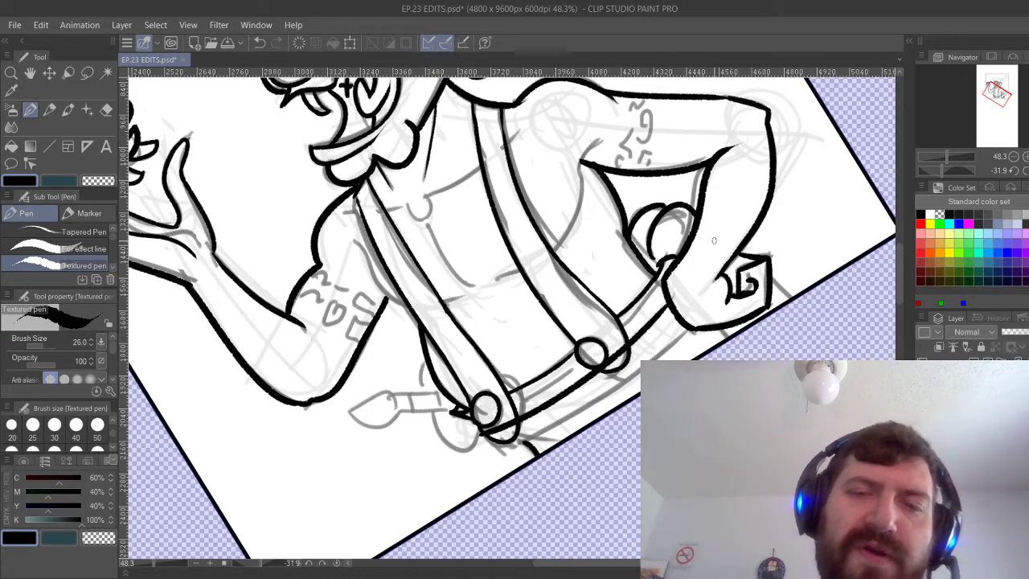
key("e")
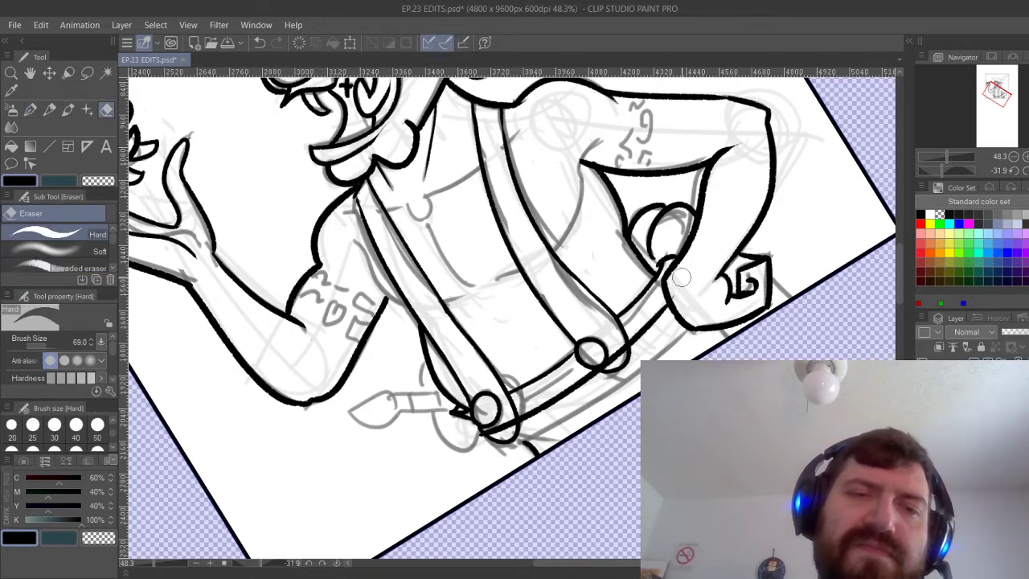
key("p")
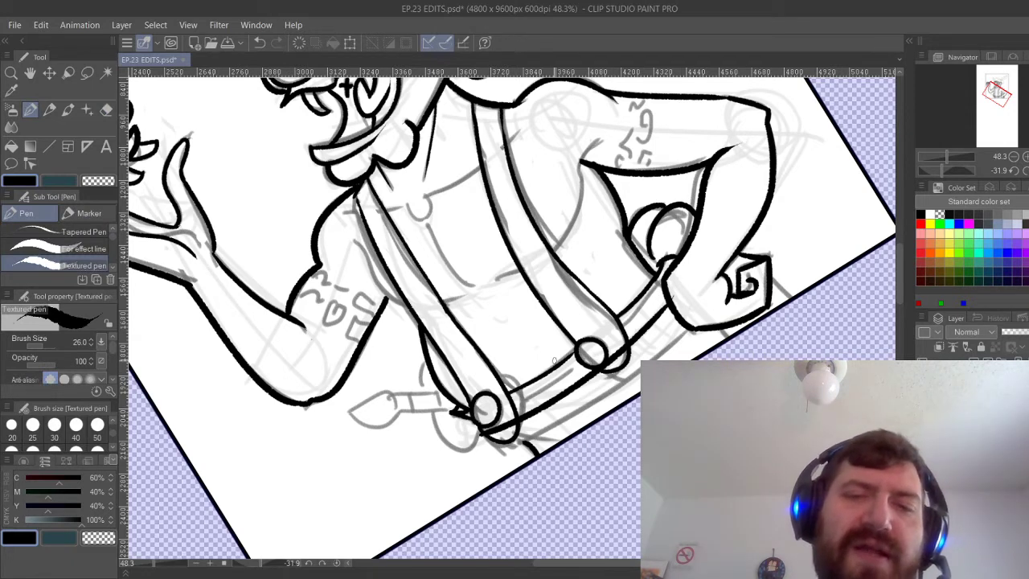
key("e")
left_click_drag(627, 361, 604, 380)
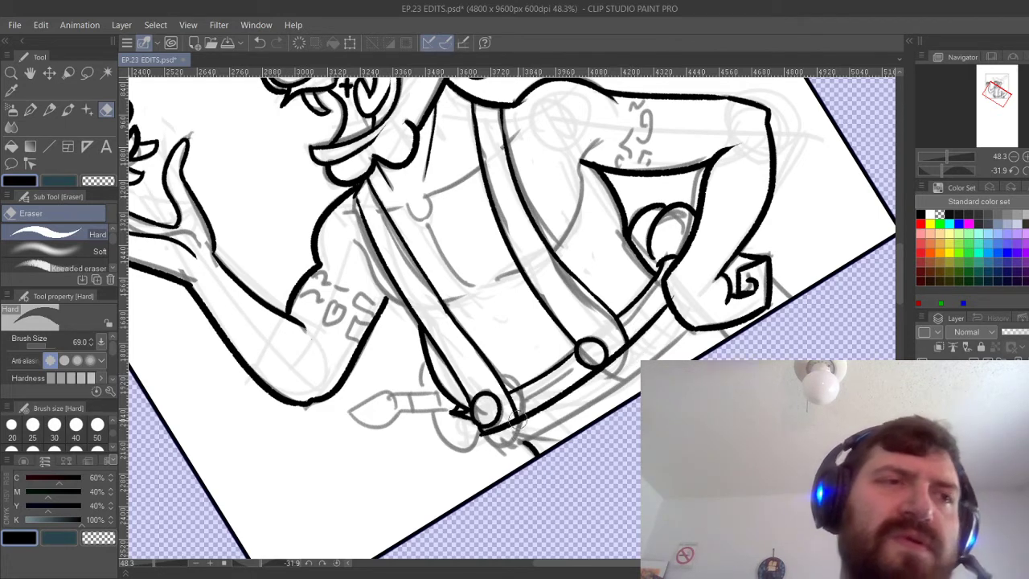
Ink the curved bottom contour below the waistband, from beneath the brush-side button across to the fist.
key("p")
mouse_move(481, 434)
left_mouse_down()
mouse_move(534, 450)
mouse_move(689, 326)
left_mouse_up()
key("ctrl+z")
key("ctrl+z")
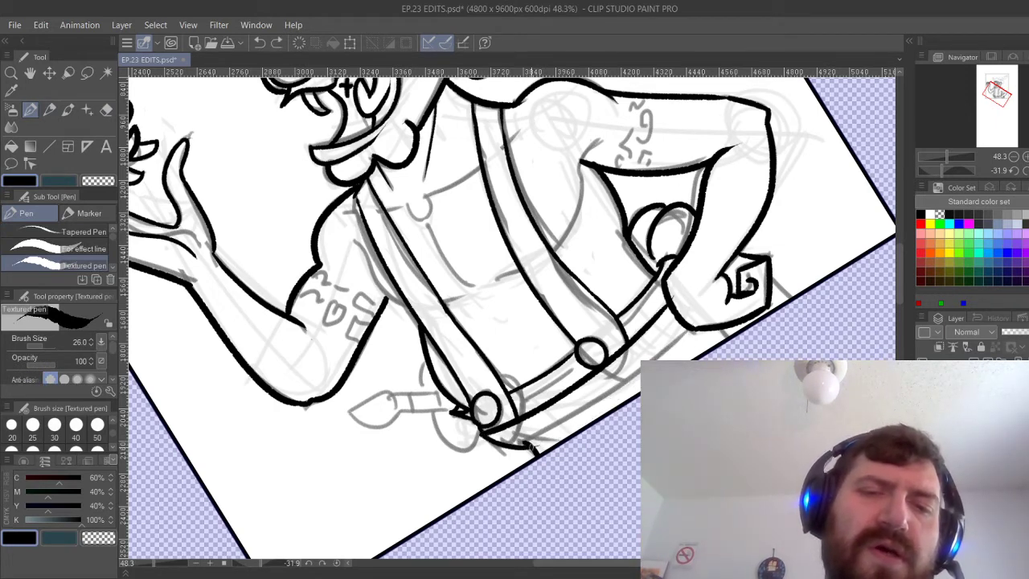
left_click_drag(530, 446, 693, 330)
key("ctrl+z")
mouse_move(533, 444)
left_mouse_down()
mouse_move(610, 401)
mouse_move(690, 327)
left_mouse_up()
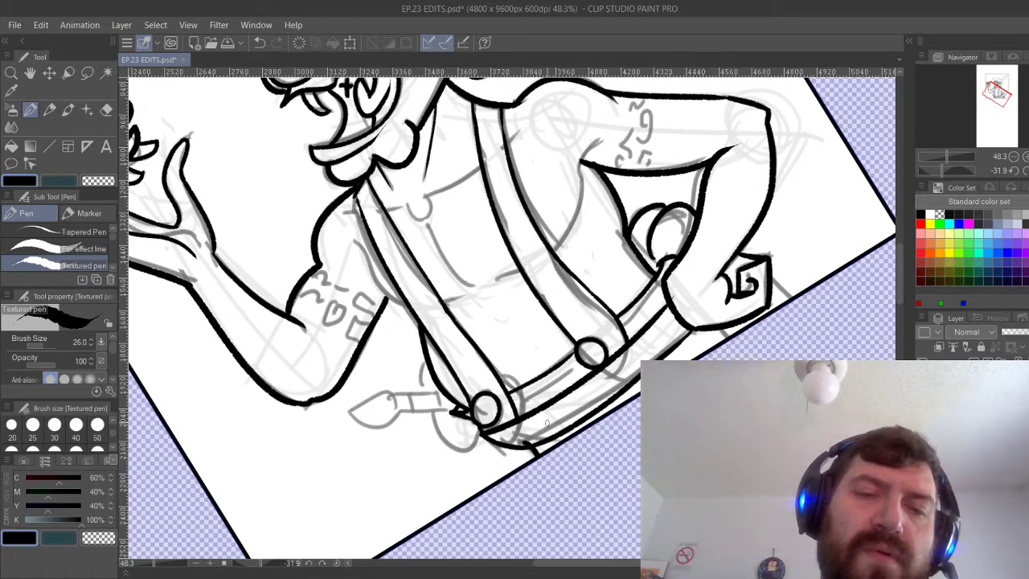
Ink the short diagonal line from the fist's outer side down to the page's bottom border.
key("e")
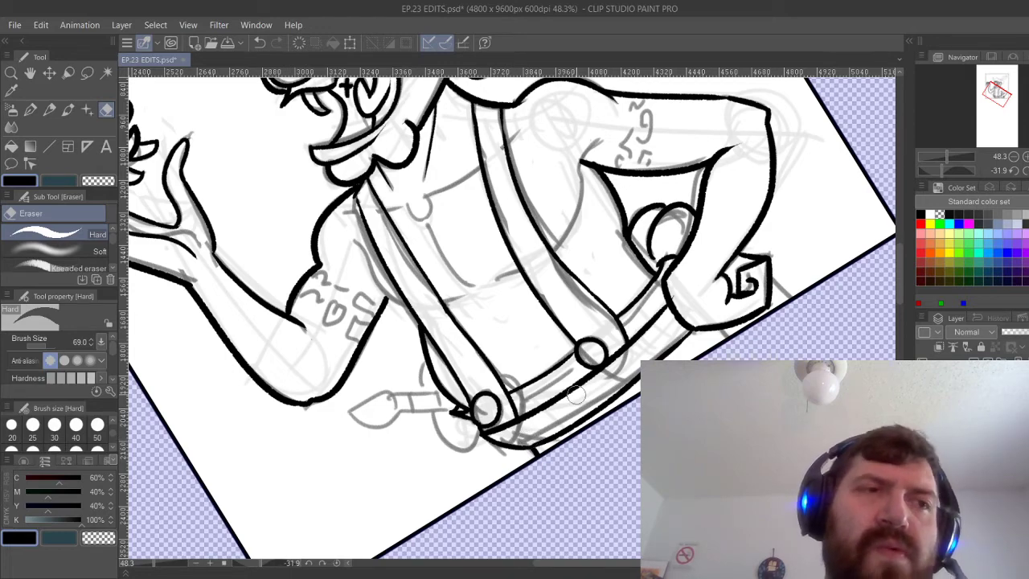
left_click(30, 110)
mouse_move(592, 352)
left_mouse_down()
mouse_move(558, 310)
mouse_move(465, 312)
left_mouse_up()
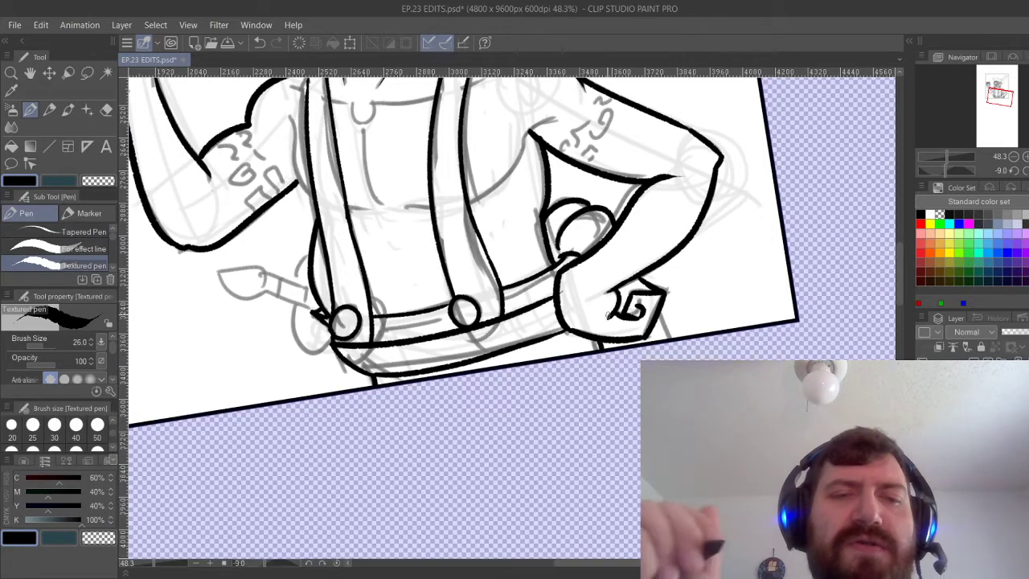
left_click_drag(659, 312, 671, 337)
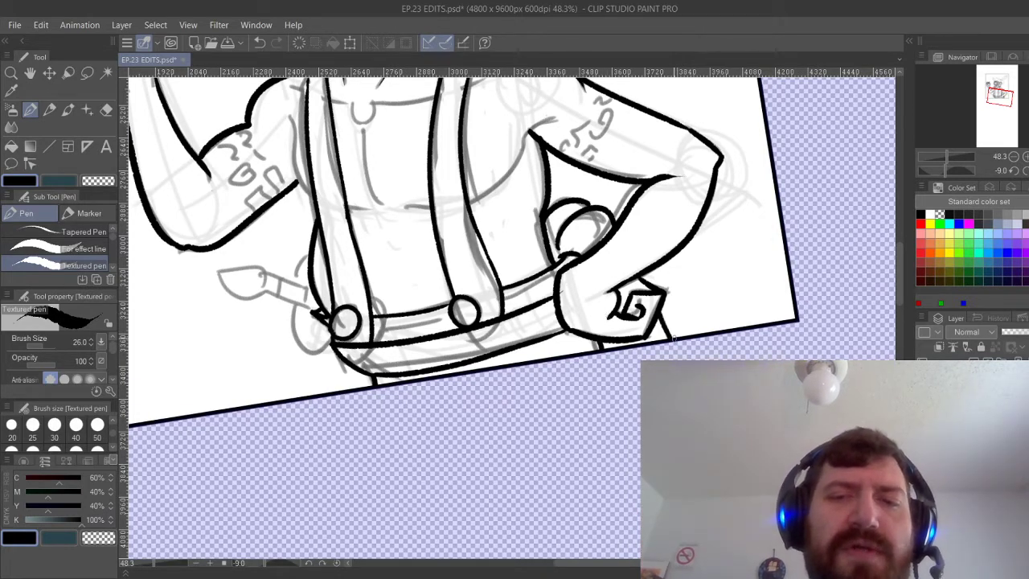
left_click_drag(663, 293, 857, 282)
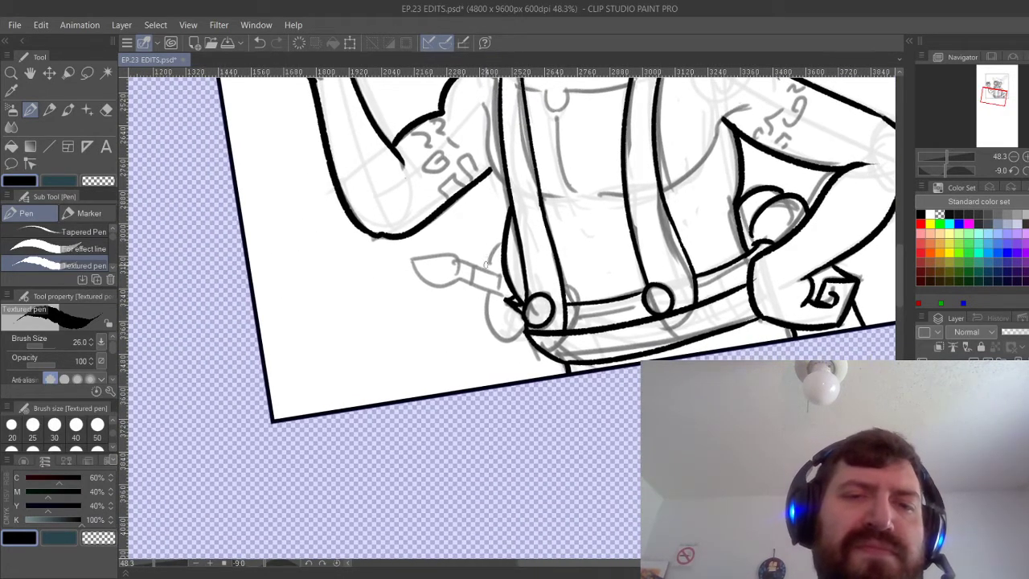
Ink the upper and lower curves of the rounded shape behind the tucked paintbrush.
left_click_drag(488, 269, 505, 241)
key("ctrl+z")
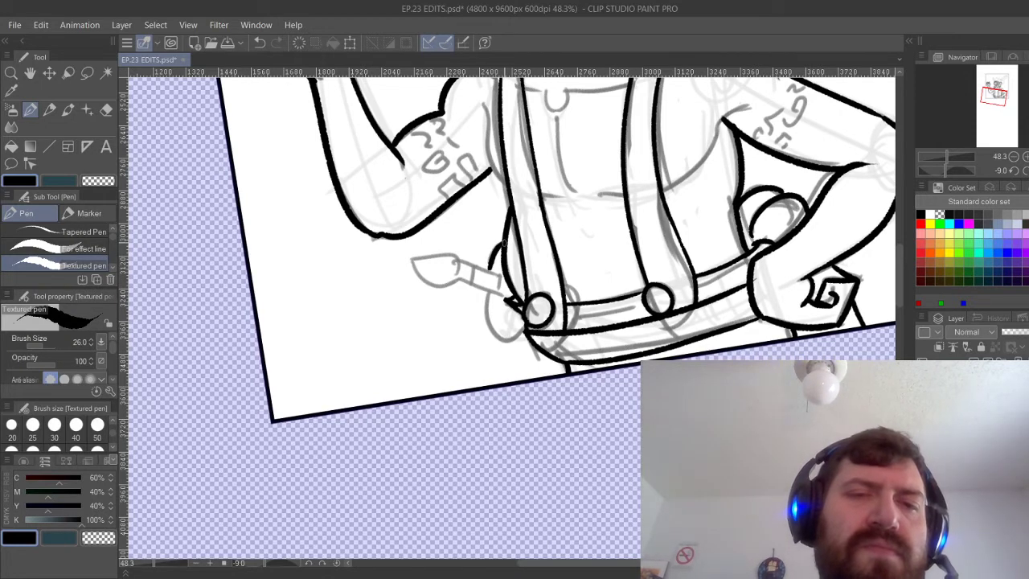
left_click_drag(493, 291, 519, 336)
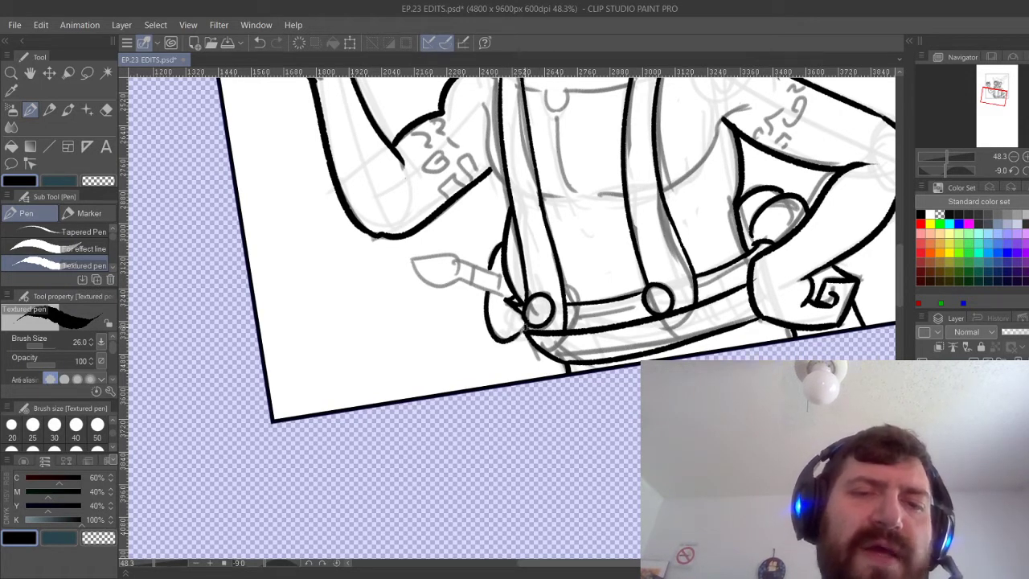
key("ctrl+z")
Ink the tucked paintbrush's handle, its ferrule bands and the pointed bristle tip.
mouse_move(524, 326)
left_mouse_down()
mouse_move(486, 355)
mouse_move(588, 292)
left_mouse_up()
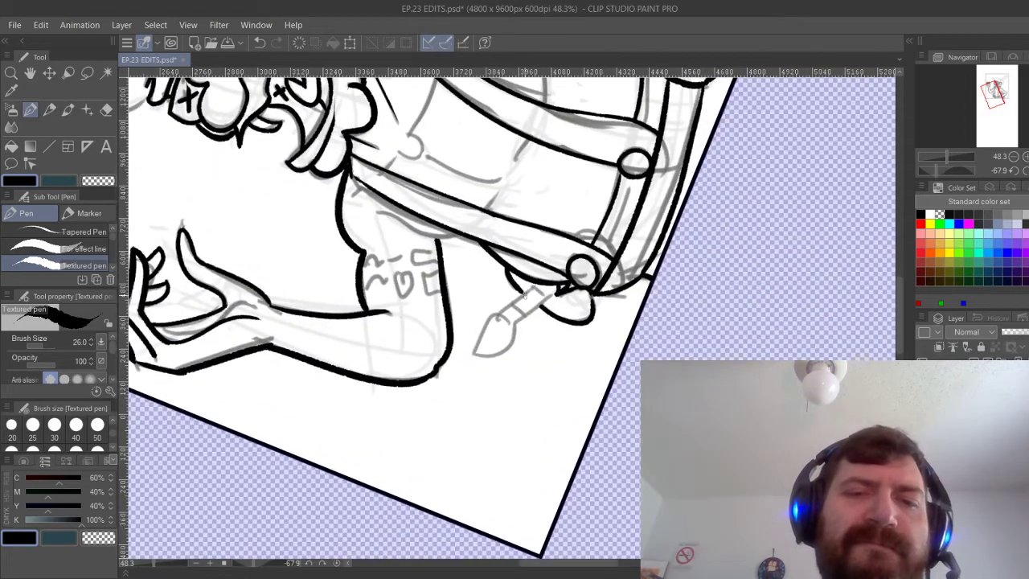
left_click_drag(499, 315, 535, 285)
key("ctrl+z")
mouse_move(498, 317)
left_mouse_down()
mouse_move(534, 286)
mouse_move(546, 295)
mouse_move(472, 355)
mouse_move(514, 322)
left_mouse_up()
key("ctrl+z")
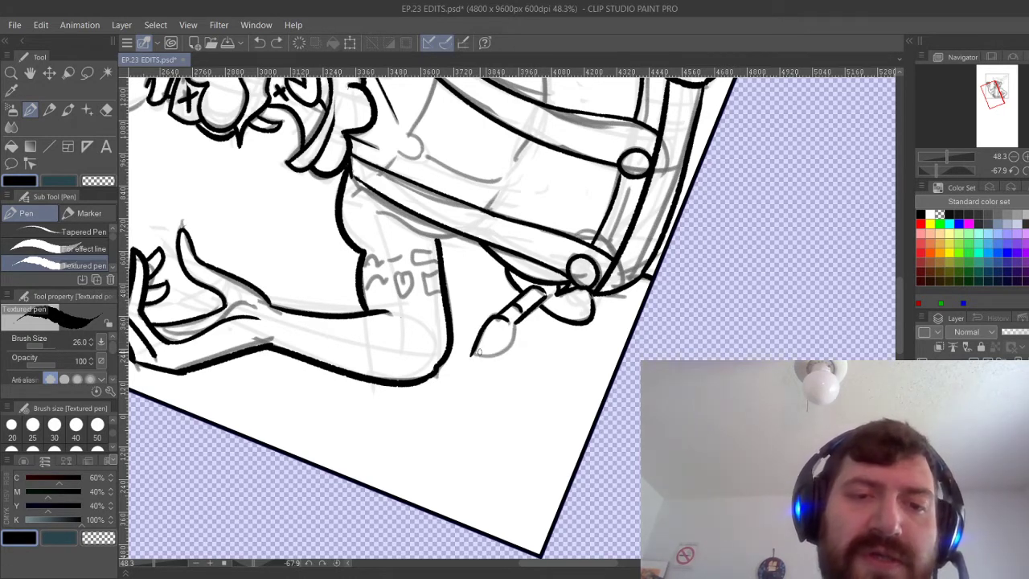
mouse_move(473, 356)
left_mouse_down()
mouse_move(514, 318)
mouse_move(385, 391)
left_mouse_up()
Ink the chest's side contour at the raised arm's armpit and the short chest underline inside that suspender.
left_click_drag(418, 337, 411, 426)
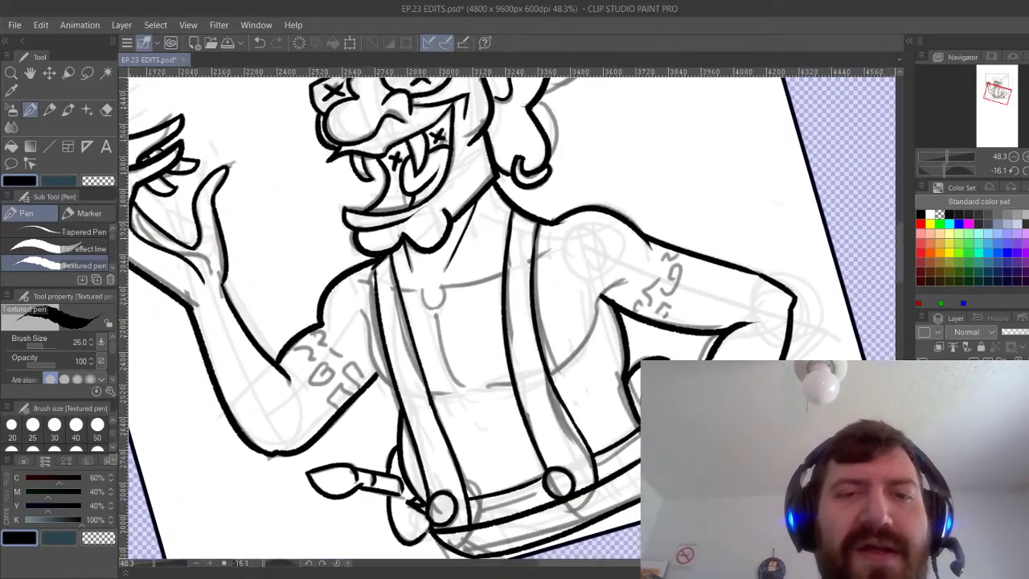
left_click_drag(411, 386, 520, 373)
left_click_drag(418, 338, 418, 297)
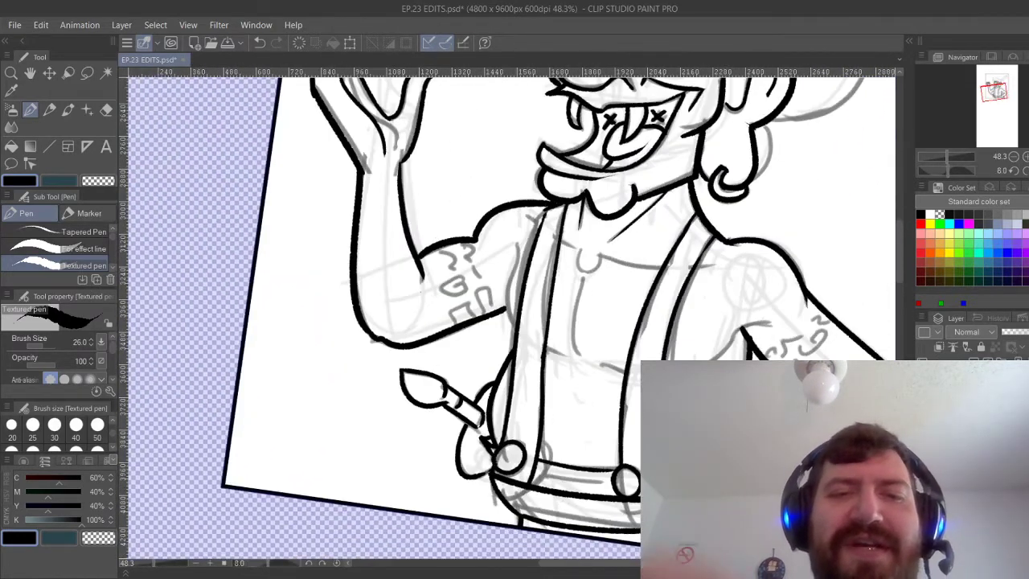
mouse_move(519, 239)
left_mouse_down()
mouse_move(506, 332)
mouse_move(585, 358)
mouse_move(603, 277)
left_mouse_up()
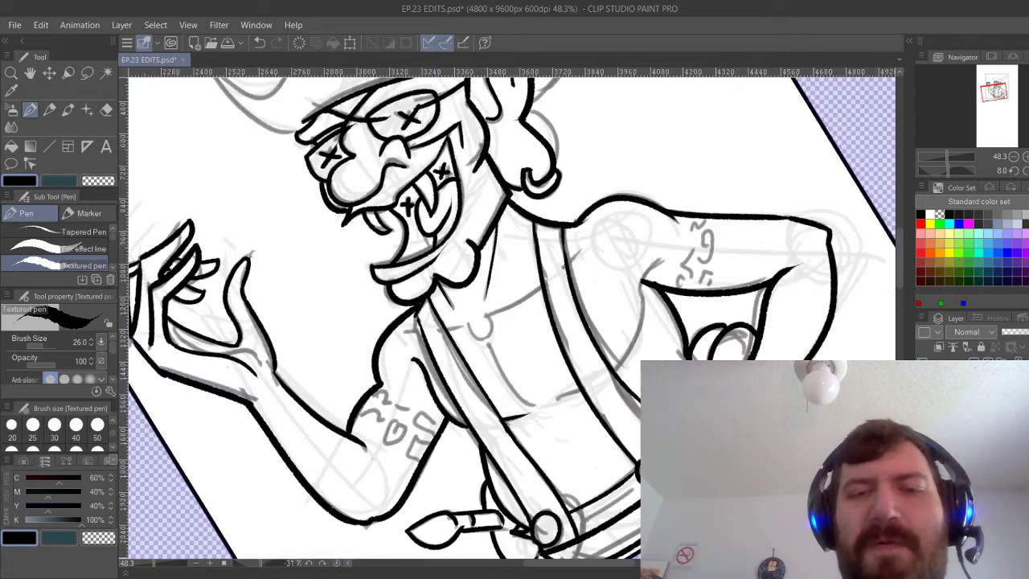
Ink the chest underline and the curve up to the bent arm's armpit, plus the chest's centre line.
mouse_move(556, 400)
left_mouse_down()
mouse_move(627, 357)
mouse_move(659, 267)
left_mouse_up()
key("ctrl+z")
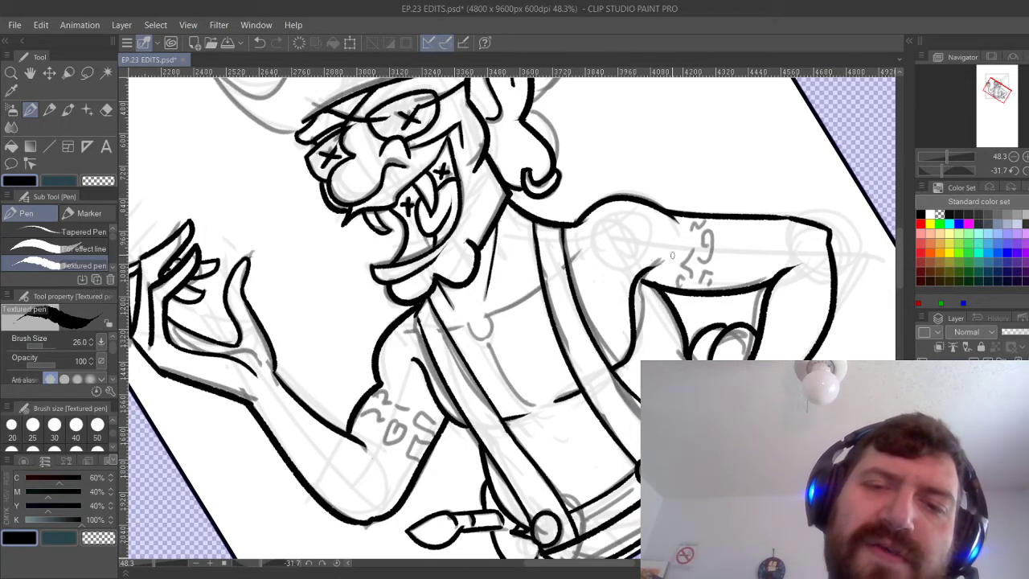
key("ctrl+z")
left_click_drag(614, 368, 663, 262)
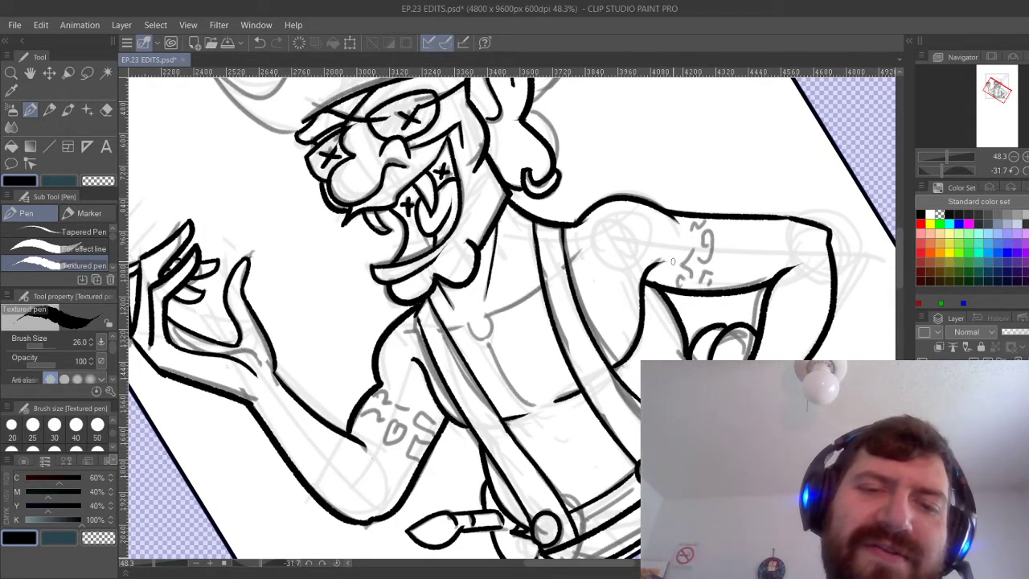
key("ctrl+z")
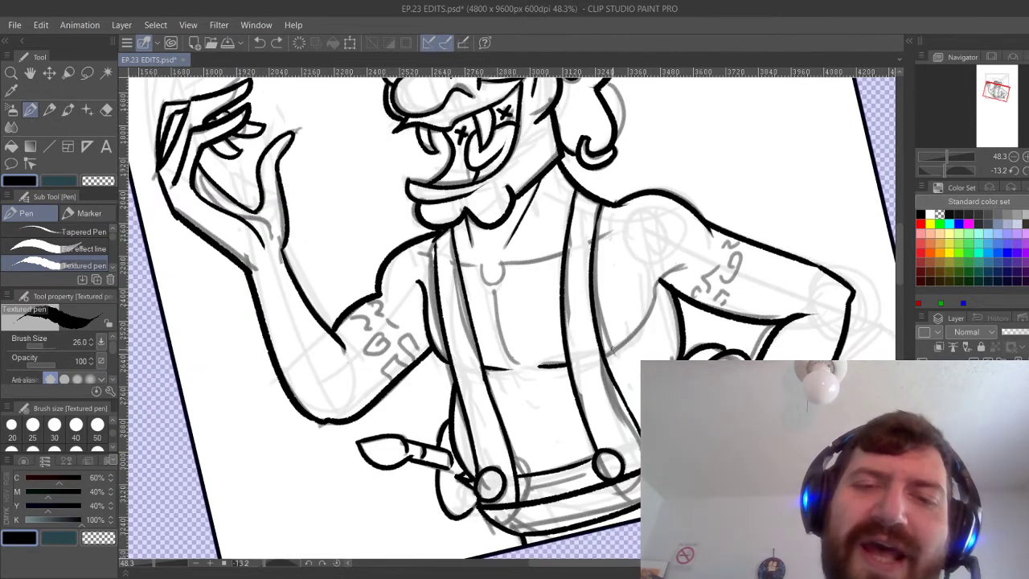
left_click_drag(604, 358, 685, 269)
key("ctrl+z")
mouse_move(607, 359)
left_mouse_down()
mouse_move(660, 282)
mouse_move(685, 268)
left_mouse_up()
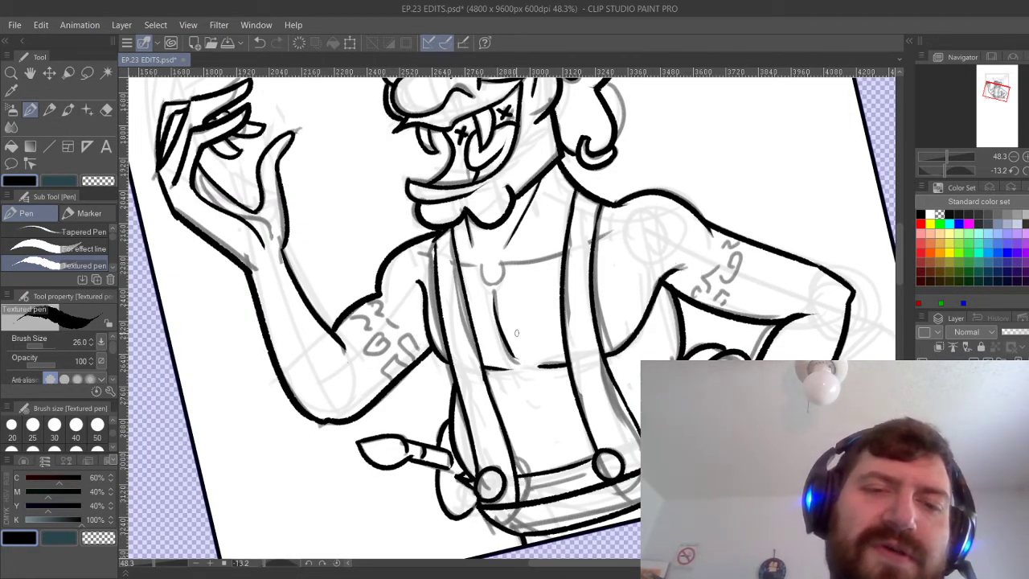
Ink the collarbone line across the chest and past both suspenders, with the small notch at the throat, using brush size 20.
mouse_move(480, 266)
left_mouse_down()
mouse_move(500, 263)
mouse_move(484, 277)
mouse_move(626, 223)
left_mouse_up()
key("ctrl+z")
key("ctrl+z")
key("ctrl+z")
key("ctrl+z")
left_click(11, 425)
key("ctrl+z")
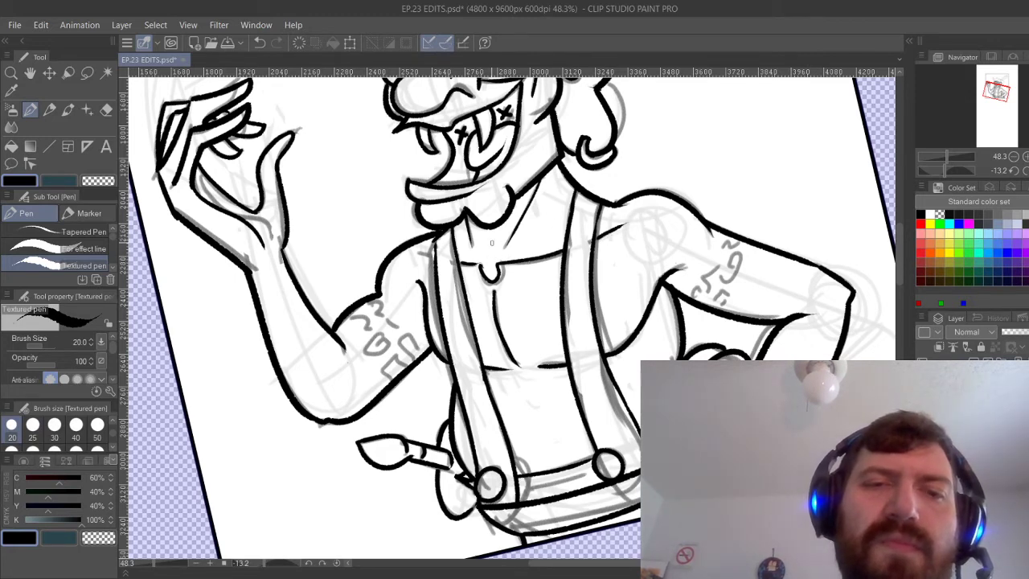
key("ctrl+z")
left_click_drag(418, 253, 434, 255)
key("ctrl+z")
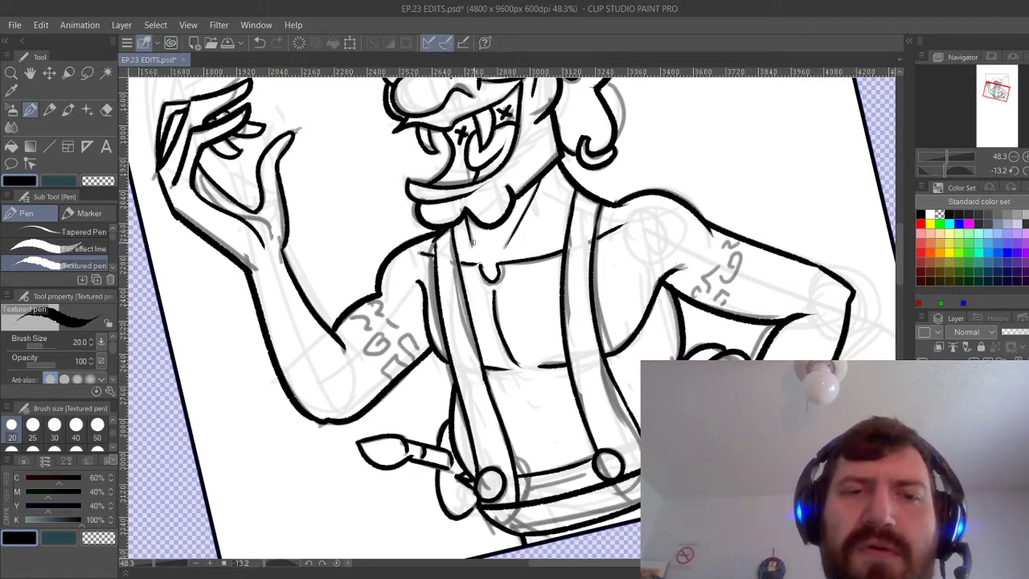
key("ctrl+z")
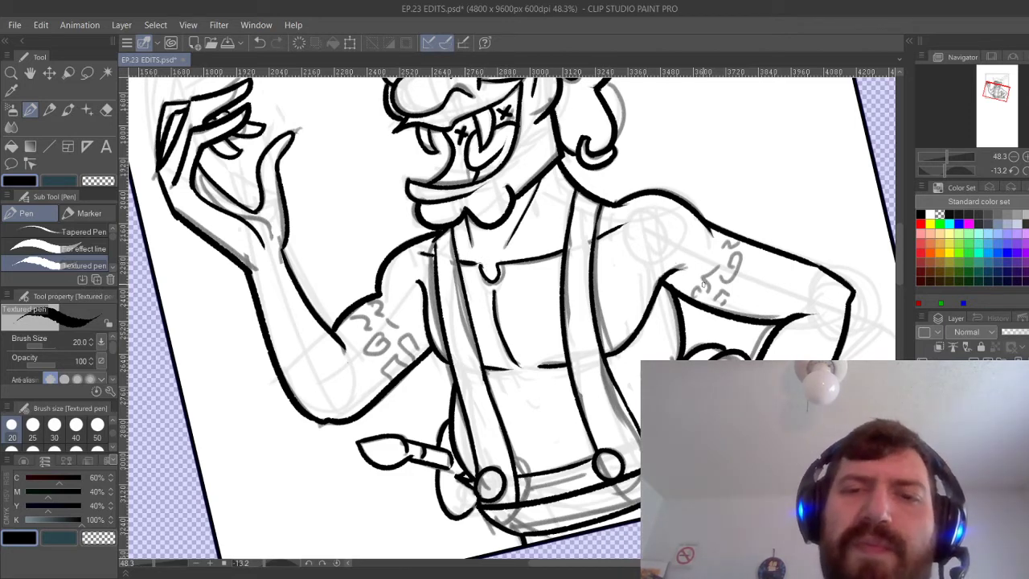
Ink the swirling tattoo markings on the bent arm and the blocky ones on the raised arm's upper arm.
left_click_drag(706, 291, 702, 281)
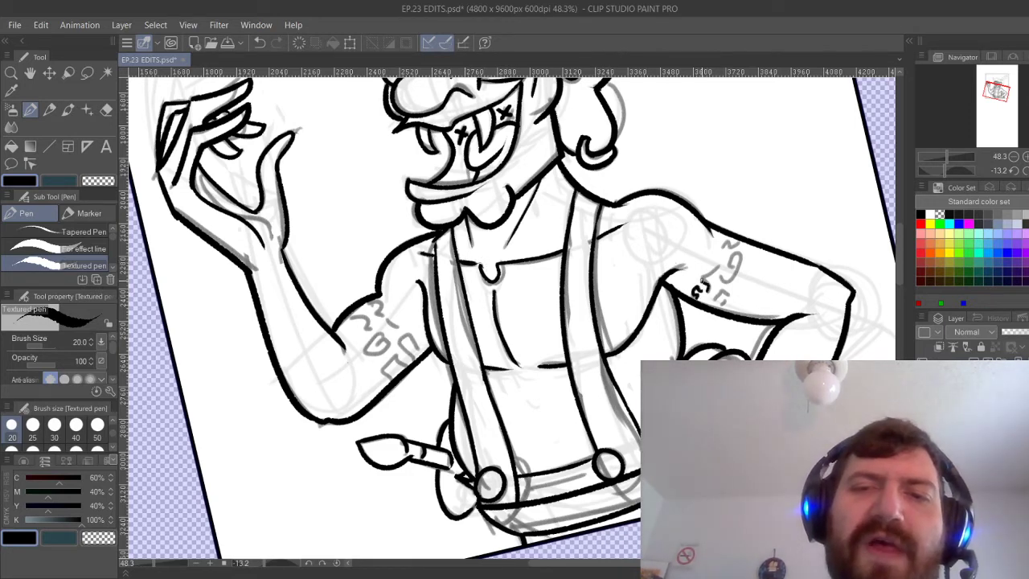
left_click_drag(718, 247, 738, 240)
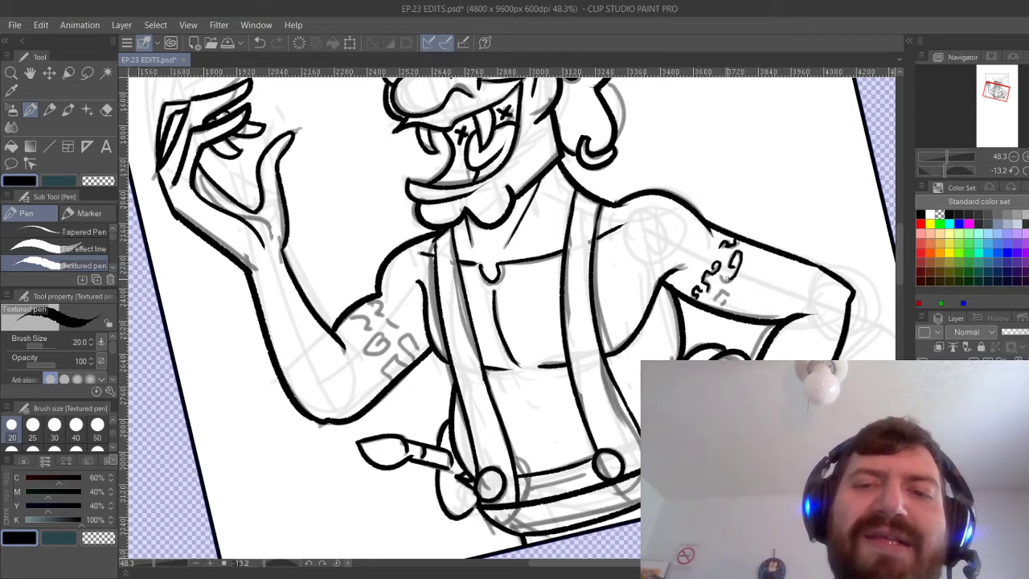
left_click_drag(723, 281, 753, 242)
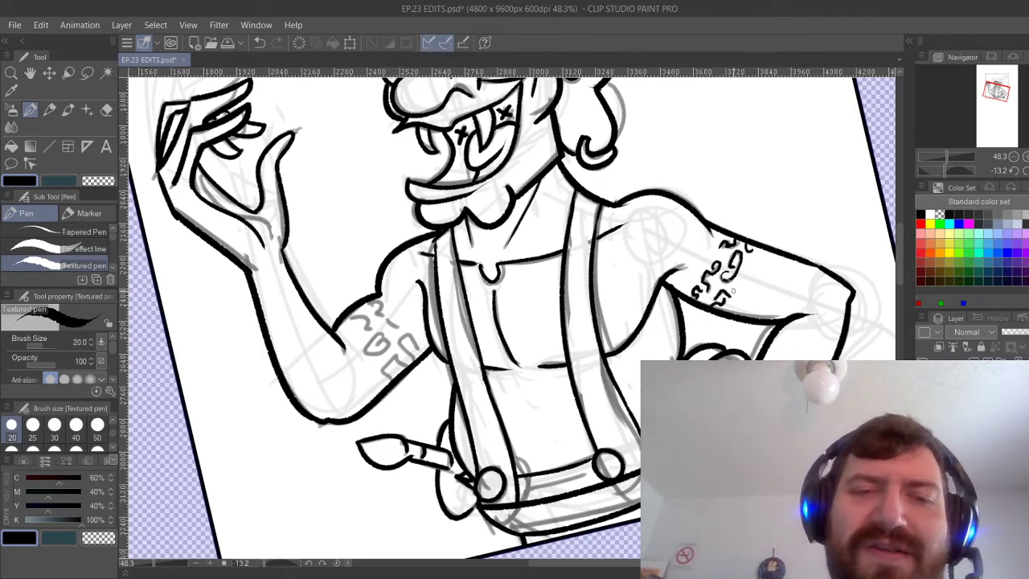
mouse_move(370, 300)
left_mouse_down()
mouse_move(384, 313)
mouse_move(364, 331)
mouse_move(387, 353)
mouse_move(393, 331)
mouse_move(410, 347)
mouse_move(289, 426)
left_mouse_up()
Ink the hat's front outer edge, curving from the pointed front tip down to the brow.
key("ctrl+at")
key("ctrl+minus")
left_click_drag(413, 362, 434, 462)
left_click_drag(413, 362, 458, 362)
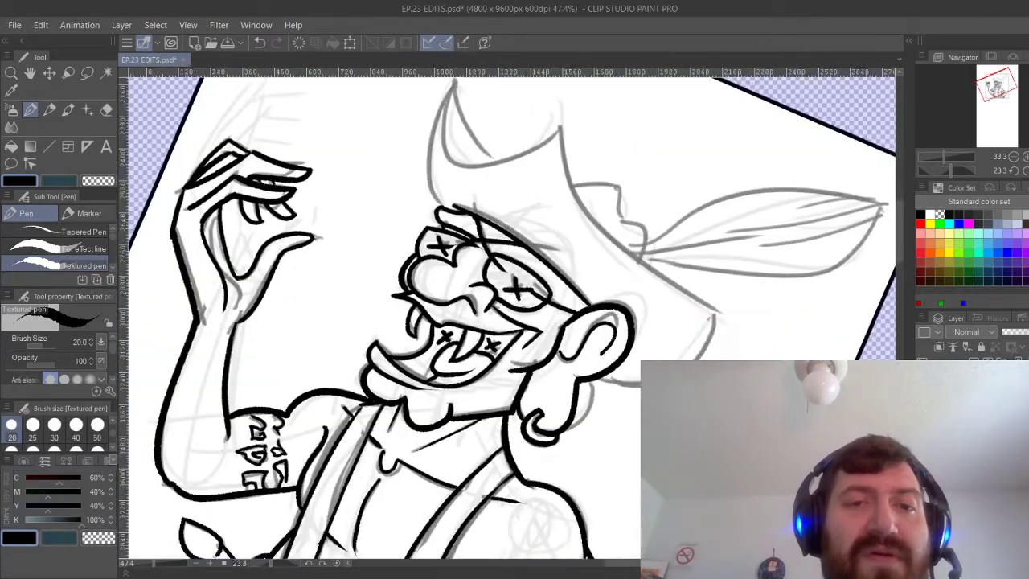
left_click_drag(503, 150, 489, 281)
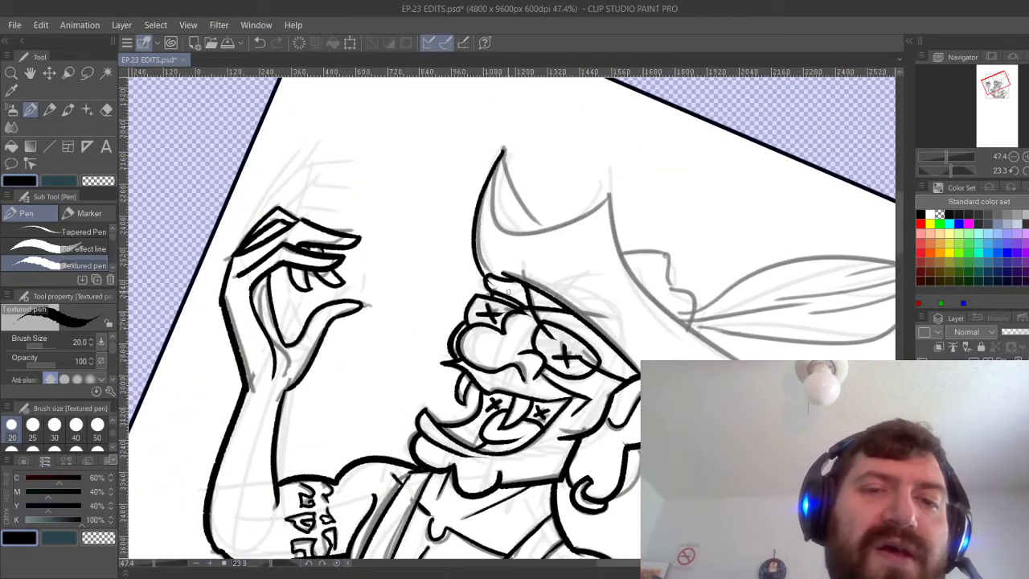
key("ctrl+z")
left_click_drag(504, 149, 483, 272)
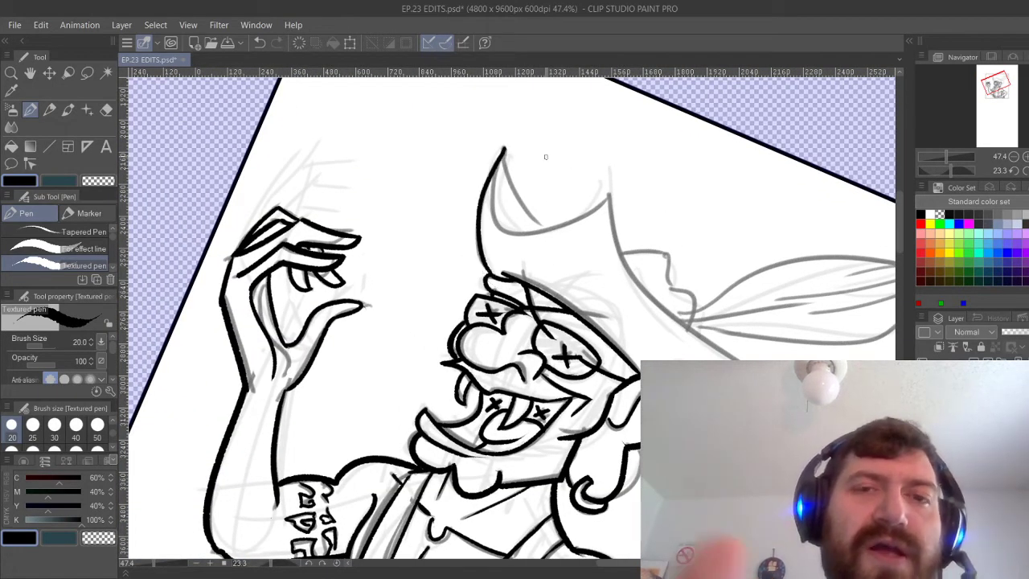
Ink the short edge sloping from the hat's front tip down into the dip before the middle peak.
left_click_drag(504, 148, 537, 219)
key("ctrl+z")
left_click_drag(505, 149, 546, 222)
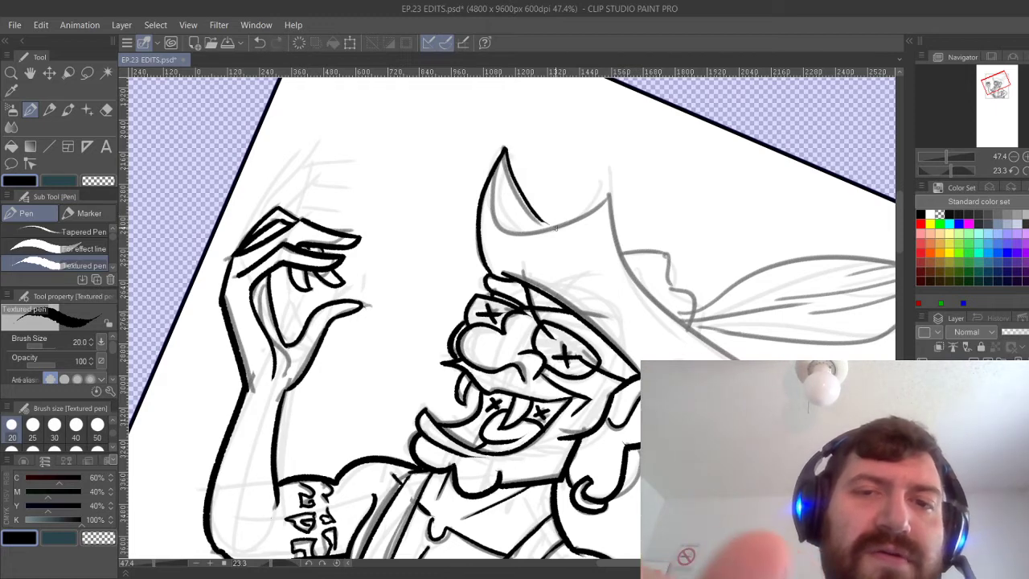
key("ctrl+z")
left_click_drag(505, 150, 545, 223)
key("ctrl+z")
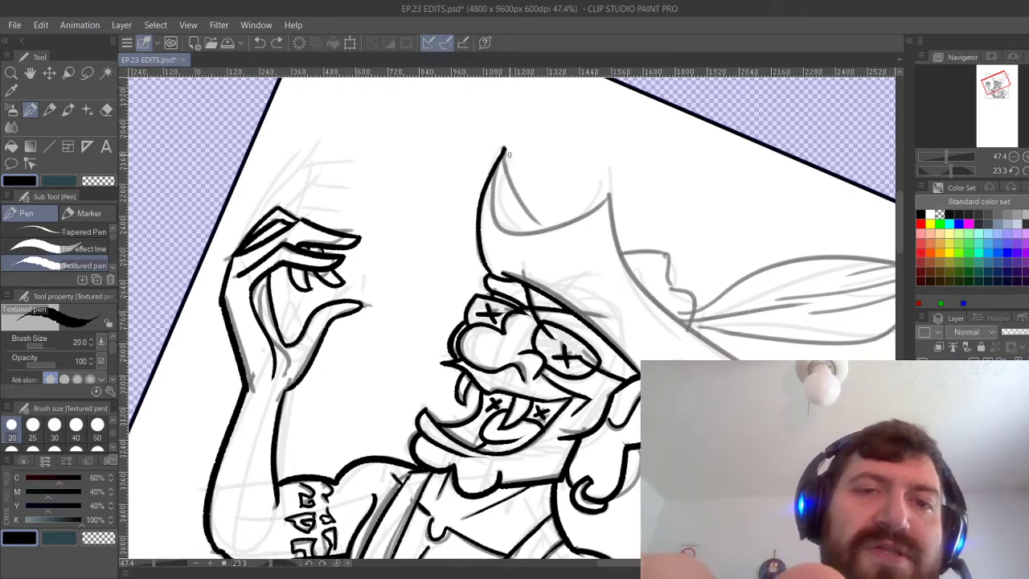
left_click_drag(504, 149, 549, 222)
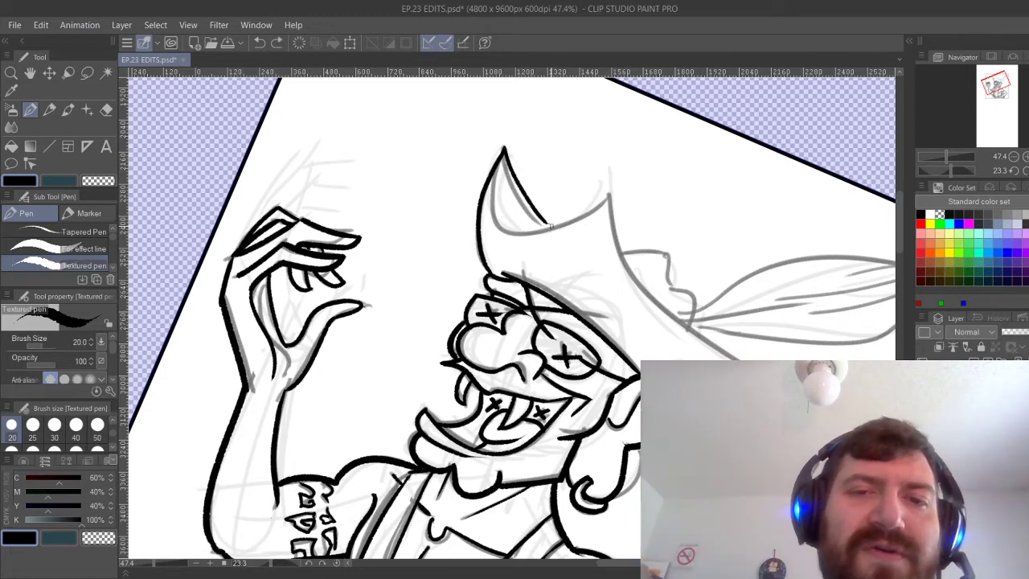
Ink the curved inner fold of the hat brim from the front tip and up to the middle peak.
mouse_move(504, 153)
left_mouse_down()
mouse_move(495, 180)
mouse_move(561, 225)
left_mouse_up()
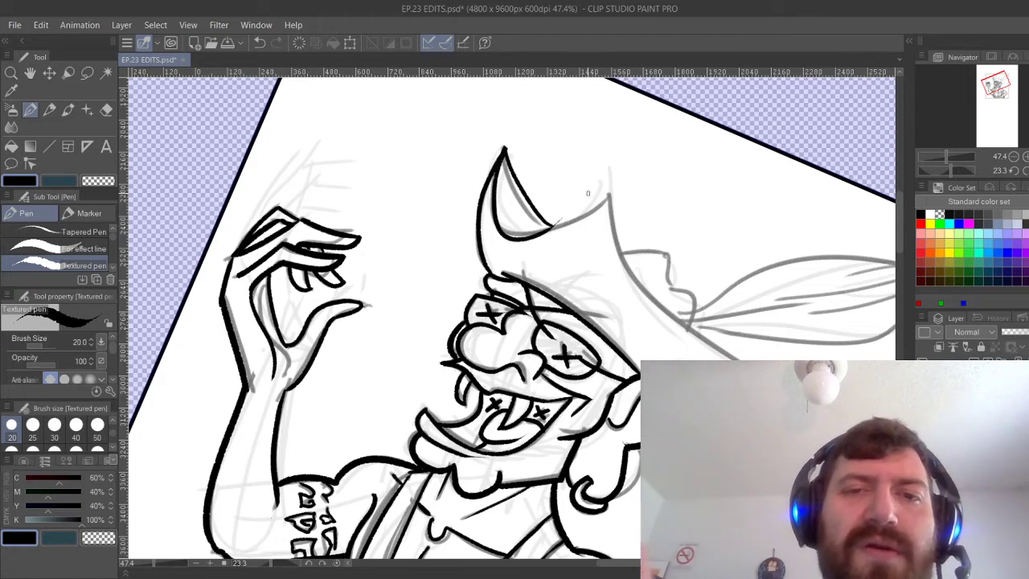
key("ctrl+z")
left_click_drag(503, 152, 580, 206)
key("ctrl+z")
left_click_drag(504, 148, 602, 197)
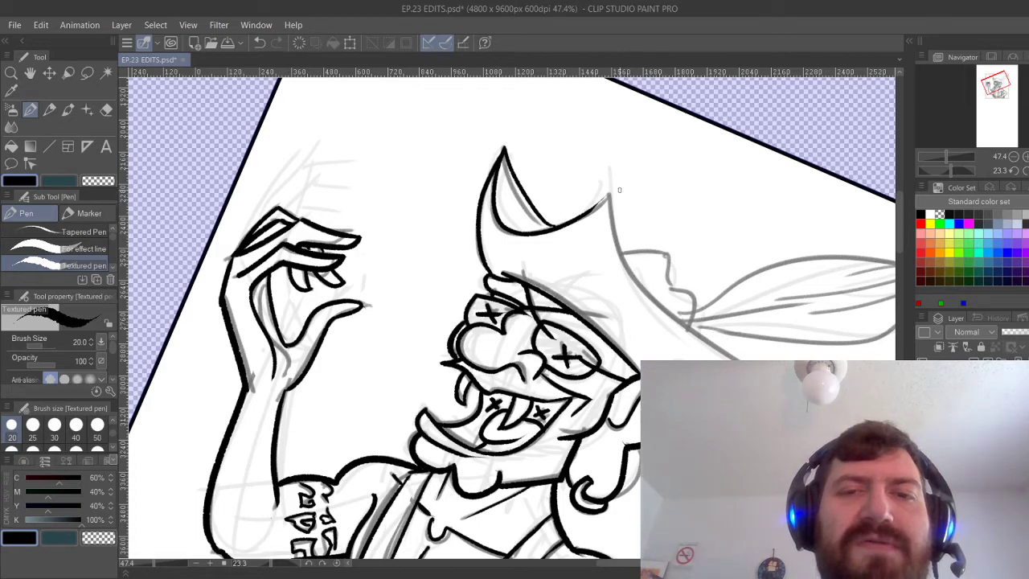
Ink the long upper brim edge sweeping from the hat's middle peak to its back corner.
mouse_move(592, 207)
left_mouse_down()
mouse_move(610, 189)
mouse_move(697, 338)
left_mouse_up()
left_click_drag(695, 295, 547, 259)
left_click_drag(554, 262, 584, 297)
mouse_move(541, 255)
left_mouse_down()
mouse_move(542, 237)
mouse_move(595, 328)
left_mouse_up()
key("ctrl+z")
left_click_drag(540, 234, 593, 337)
key("ctrl+z")
key("ctrl+y")
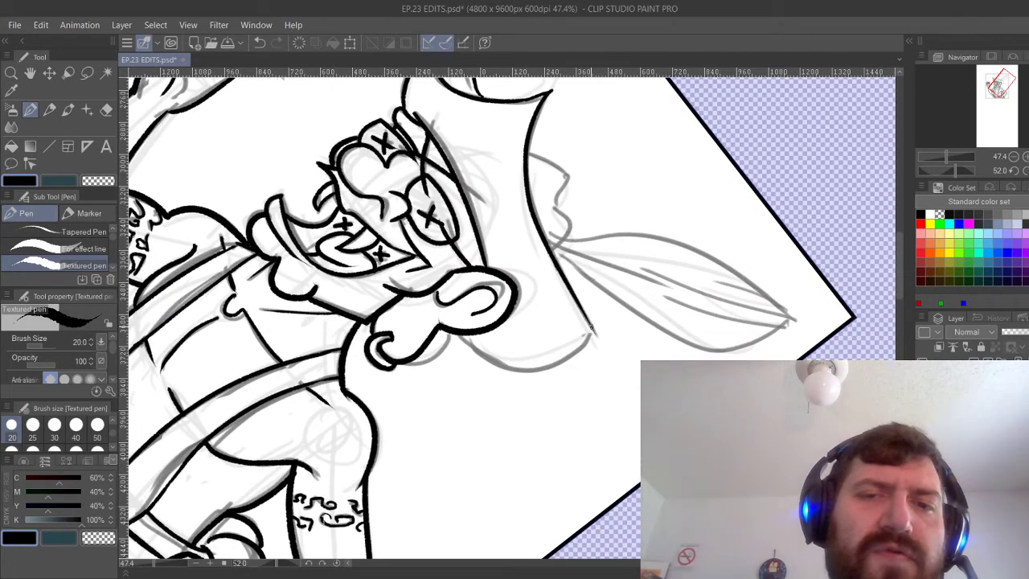
key("ctrl+z")
key("ctrl+y")
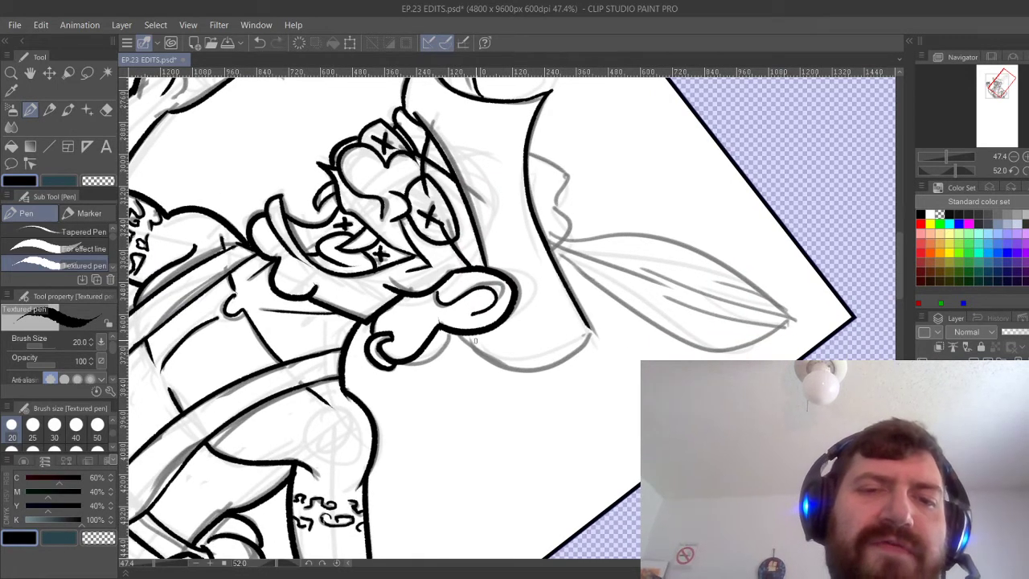
Ink the rounded back of the hat brim from its corner down behind the ear with brush size 30.
mouse_move(469, 347)
left_mouse_down()
mouse_move(591, 331)
mouse_move(565, 250)
left_mouse_up()
key("ctrl+z")
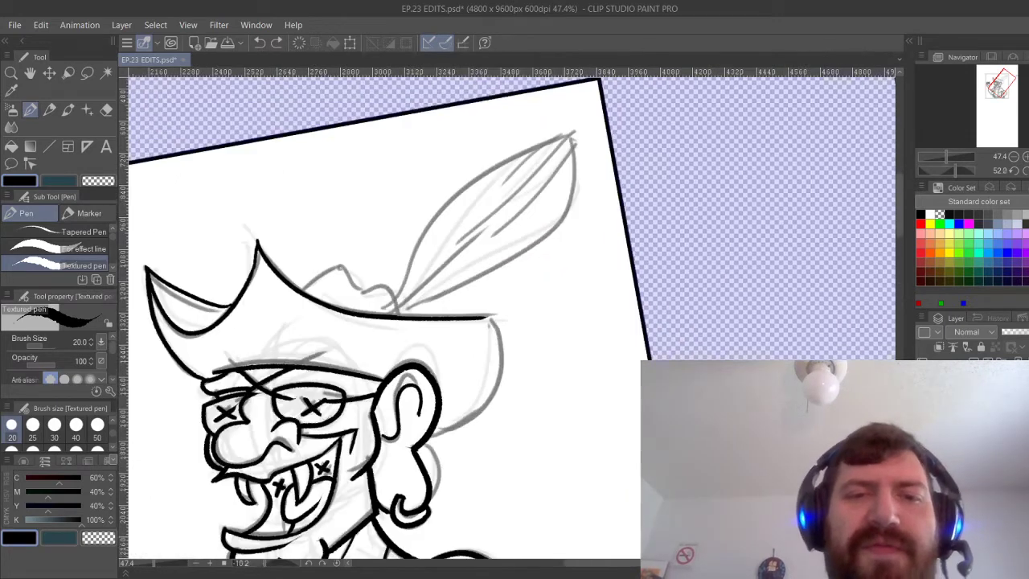
mouse_move(530, 354)
left_mouse_down()
mouse_move(591, 240)
mouse_move(537, 209)
mouse_move(552, 324)
left_mouse_up()
left_click(55, 424)
key("ctrl+z")
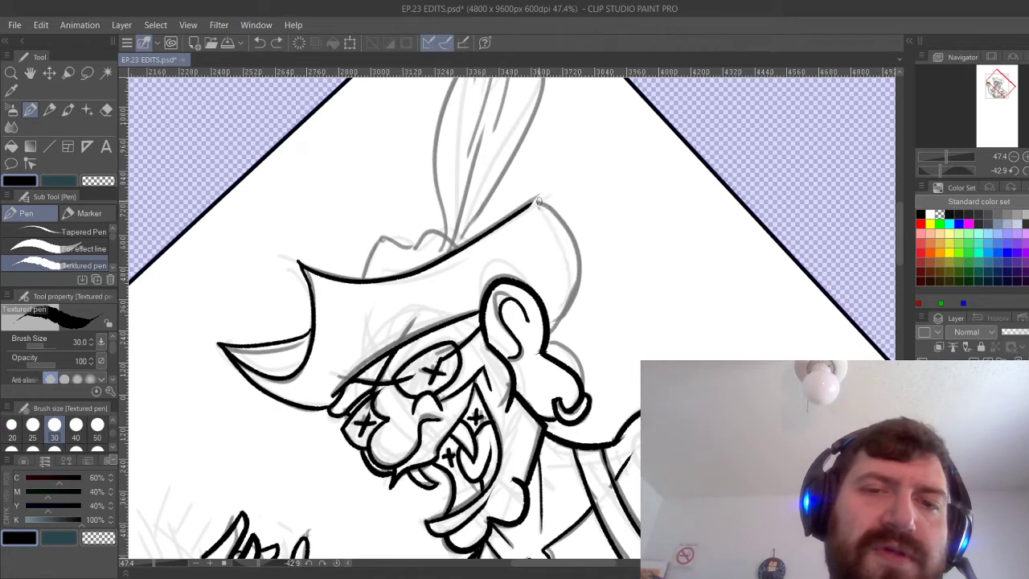
left_click_drag(534, 206, 552, 331)
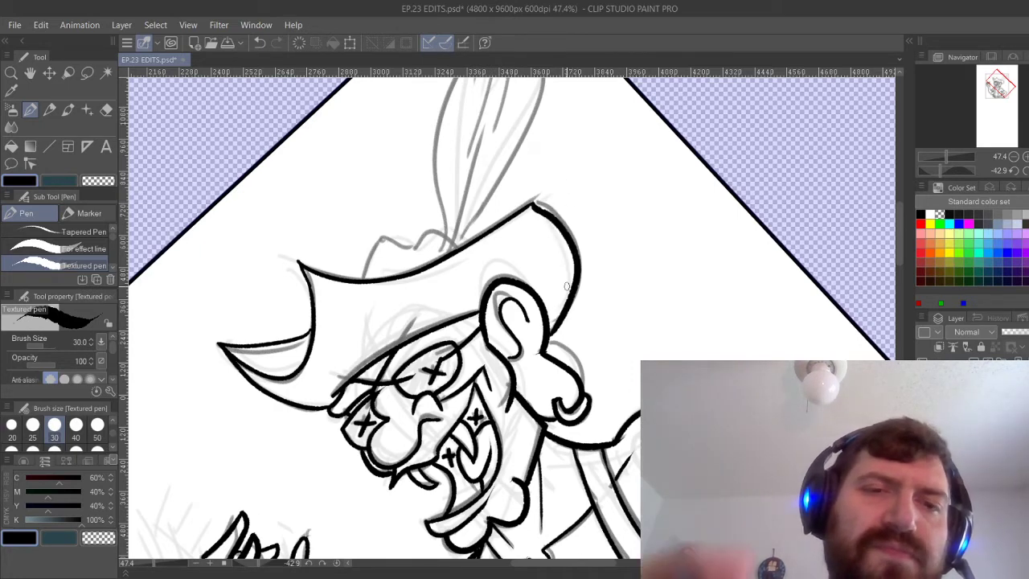
Ink the bumpy shape behind the hat brim and most of the feather's upper edge with brush size 20.
left_click_drag(567, 286, 645, 324)
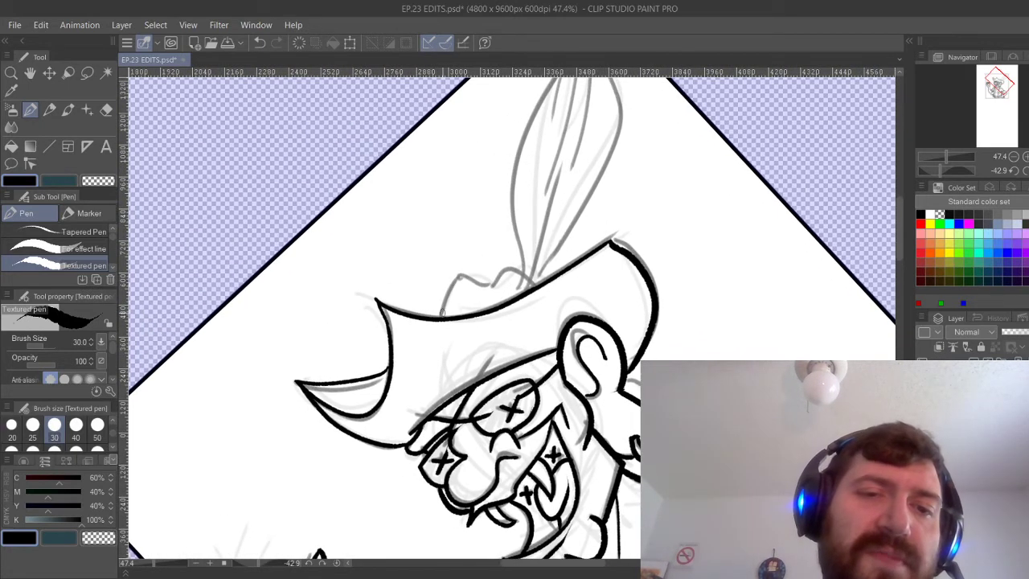
left_click_drag(442, 312, 482, 284)
key("ctrl+z")
left_click(11, 429)
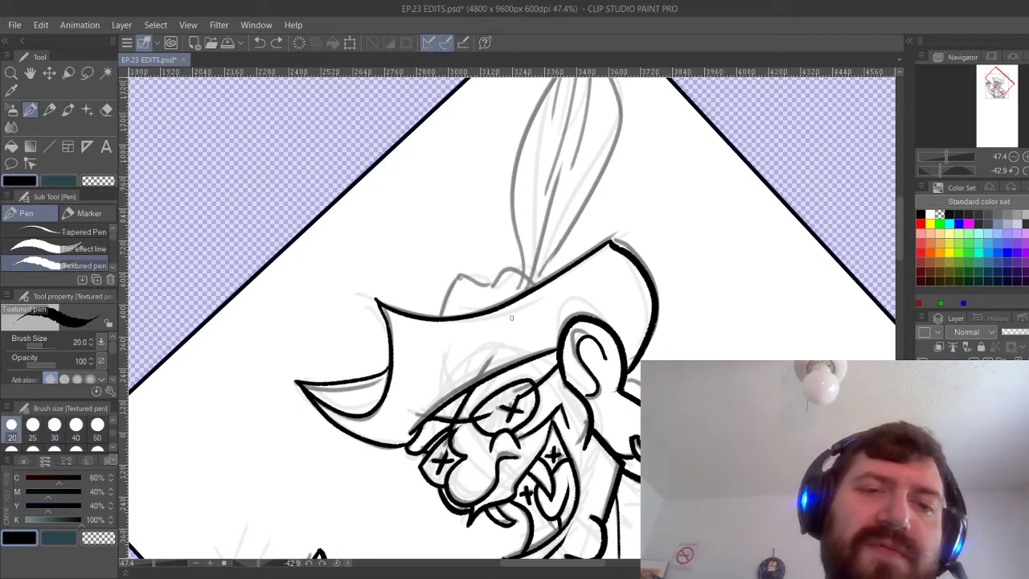
mouse_move(441, 315)
left_mouse_down()
mouse_move(462, 275)
mouse_move(503, 283)
mouse_move(527, 266)
mouse_move(563, 198)
mouse_move(502, 285)
mouse_move(587, 136)
left_mouse_up()
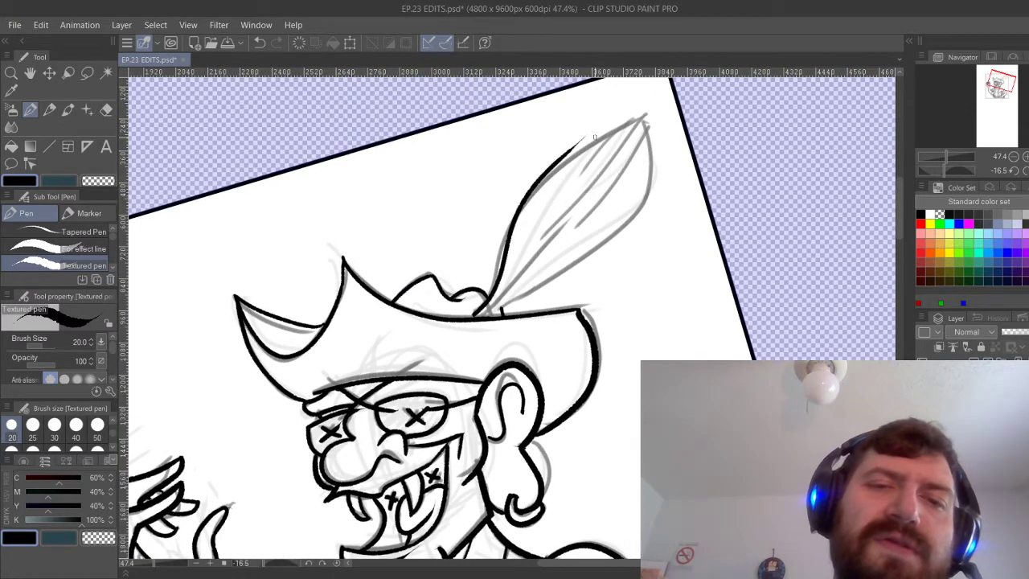
Ink the split barbs along the feather's upper edge and its pointed tip.
left_click_drag(550, 172, 623, 122)
key("ctrl+z")
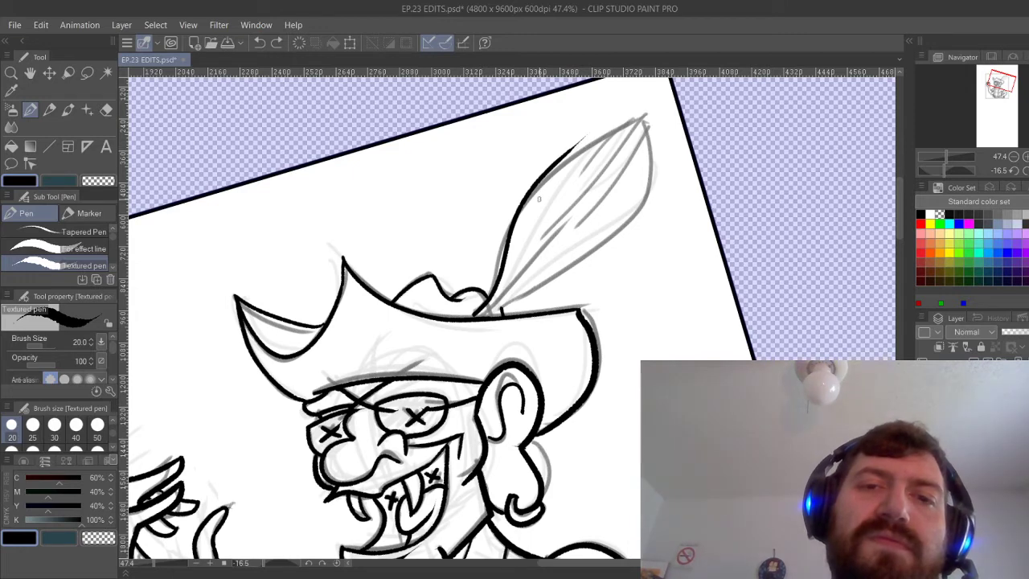
left_click_drag(539, 199, 631, 112)
left_click_drag(575, 166, 657, 104)
key("ctrl+z")
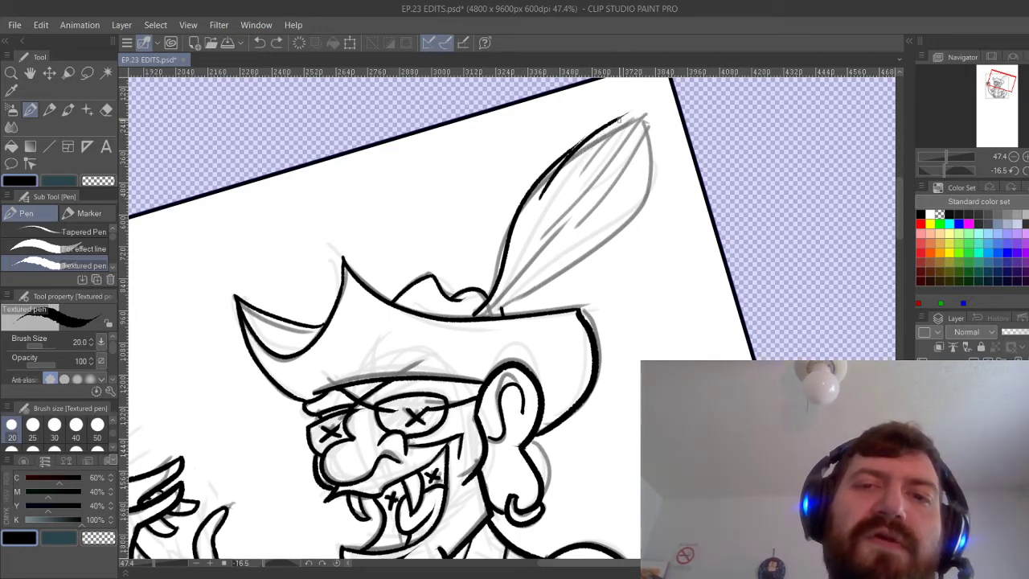
left_click_drag(572, 165, 623, 116)
key("ctrl+z")
left_click_drag(571, 176, 631, 113)
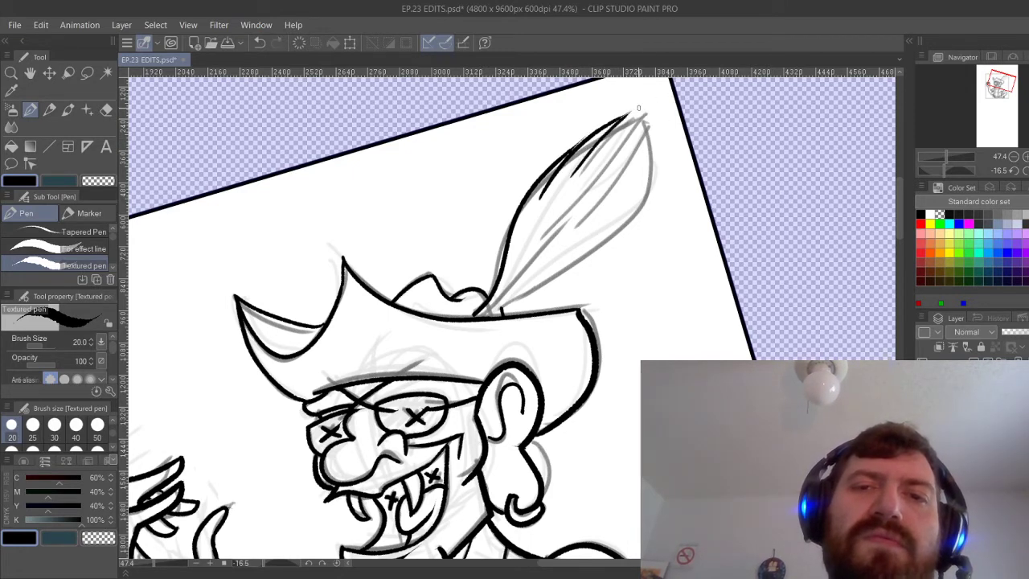
mouse_move(570, 176)
left_mouse_down()
mouse_move(664, 101)
mouse_move(585, 200)
left_mouse_up()
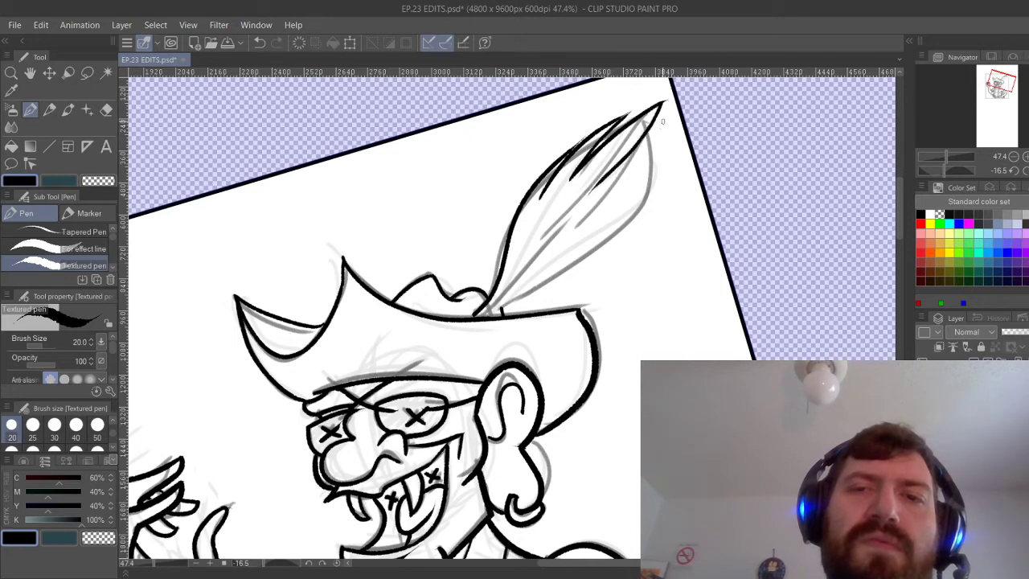
Ink the feather's lower side with a barb split, then its lower edge down to the hat brim.
left_click_drag(662, 121, 546, 236)
mouse_move(649, 177)
left_mouse_down()
mouse_move(511, 312)
mouse_move(648, 193)
left_mouse_up()
key("ctrl+z")
key("ctrl+z")
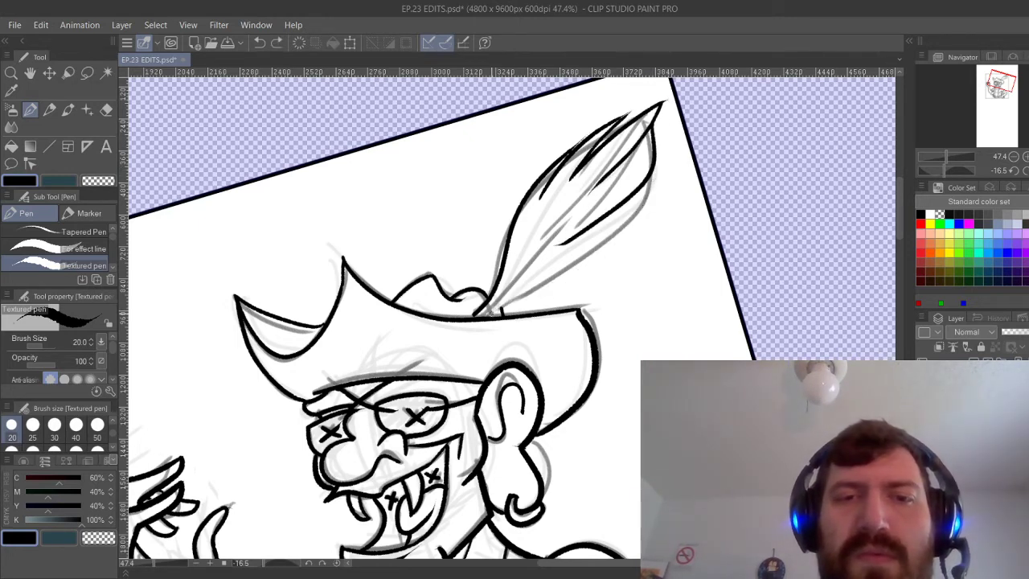
left_click_drag(487, 316, 638, 193)
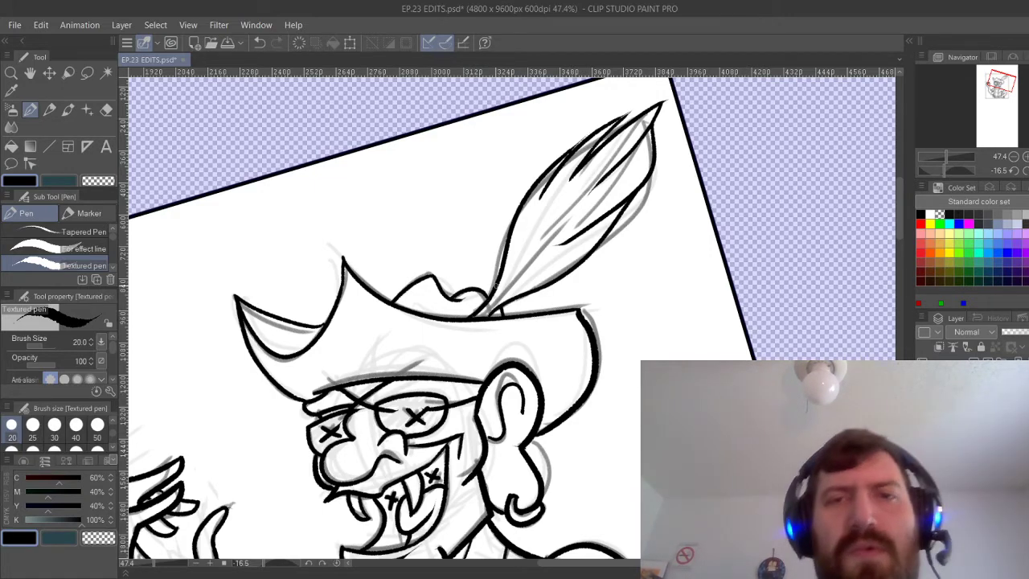
Hide the rough sketch layers so only the black line art shows.
scroll(655, 291, "down", 5)
scroll(482, 313, "down", 2)
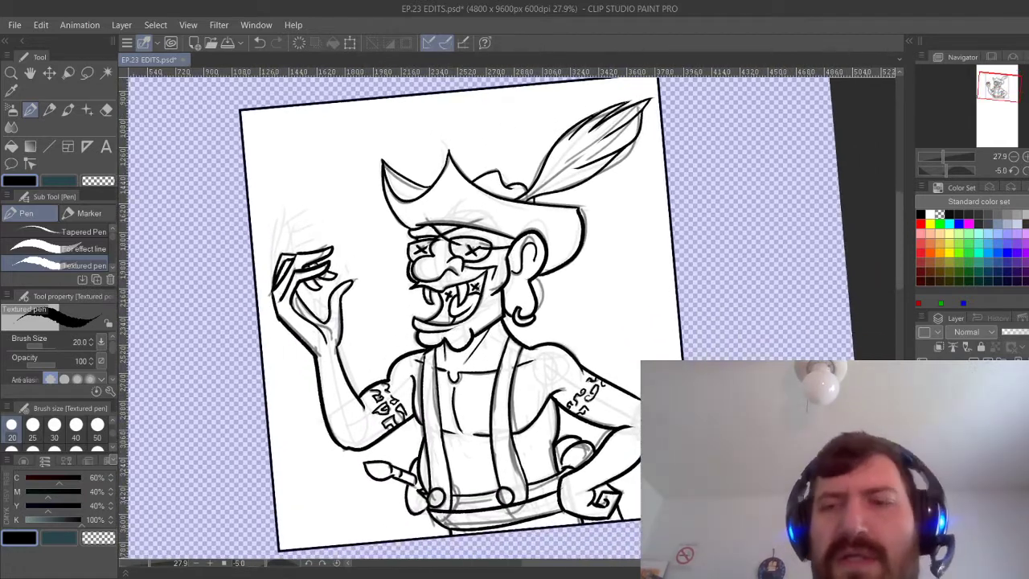
left_click(924, 402)
left_click(924, 422)
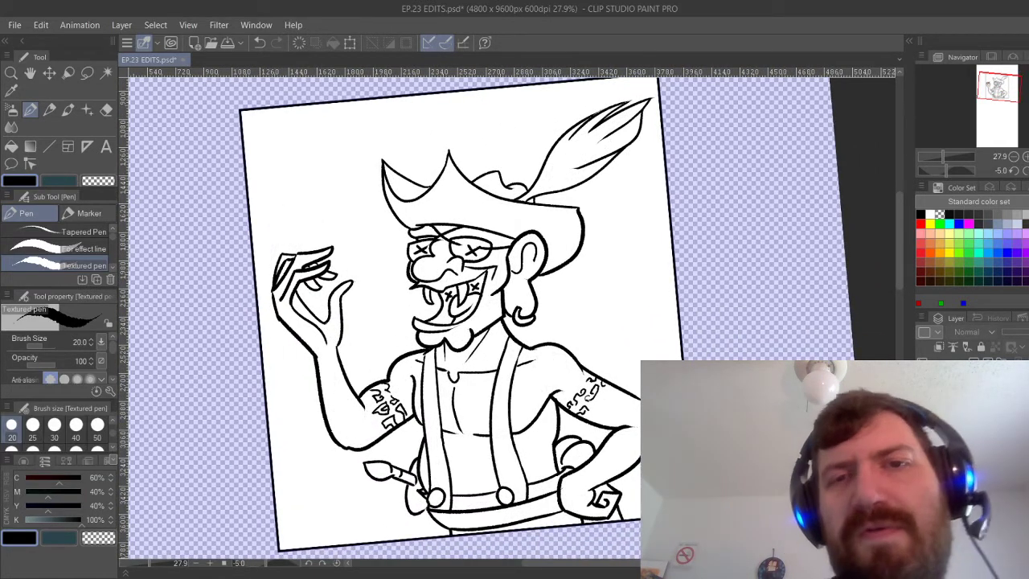
Redraw the feather's lower edge as one smooth curve from tip to hat brim and clean up its base with the hard eraser.
left_click_drag(450, 321, 427, 409)
key("ctrl+z")
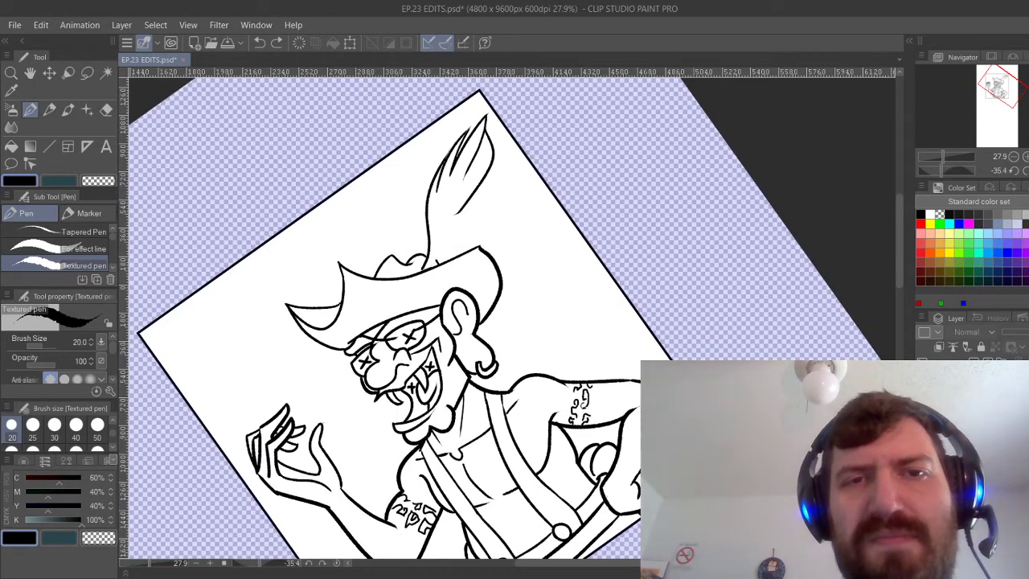
key("ctrl+z")
mouse_move(487, 117)
left_mouse_down()
mouse_move(490, 141)
mouse_move(444, 230)
mouse_move(489, 159)
mouse_move(439, 259)
left_mouse_up()
key("ctrl+z")
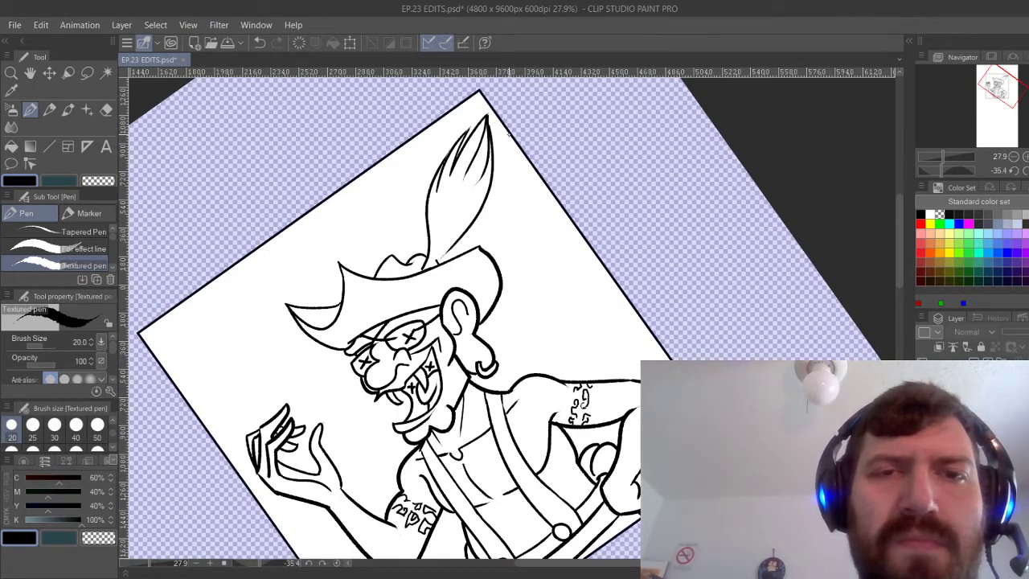
key("ctrl+z")
mouse_move(489, 123)
left_mouse_down()
mouse_move(483, 191)
mouse_move(430, 270)
left_mouse_up()
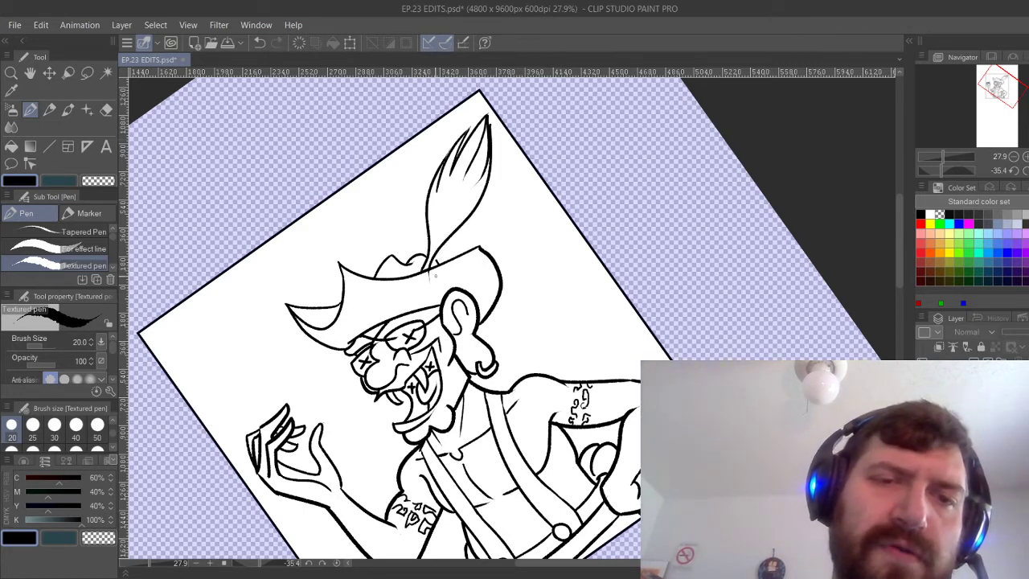
key("e")
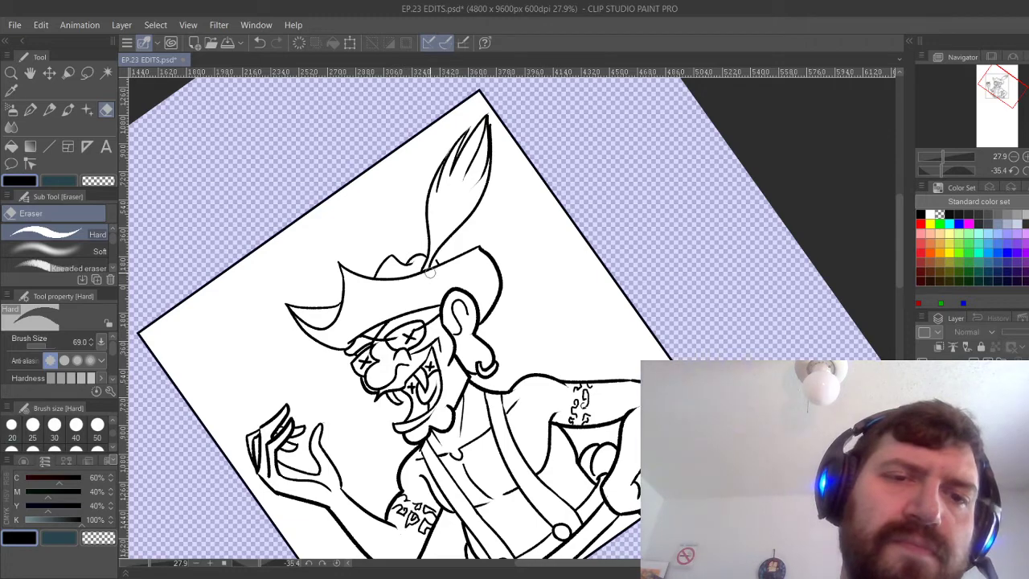
mouse_move(430, 273)
left_mouse_down()
mouse_move(493, 214)
mouse_move(561, 195)
left_mouse_up()
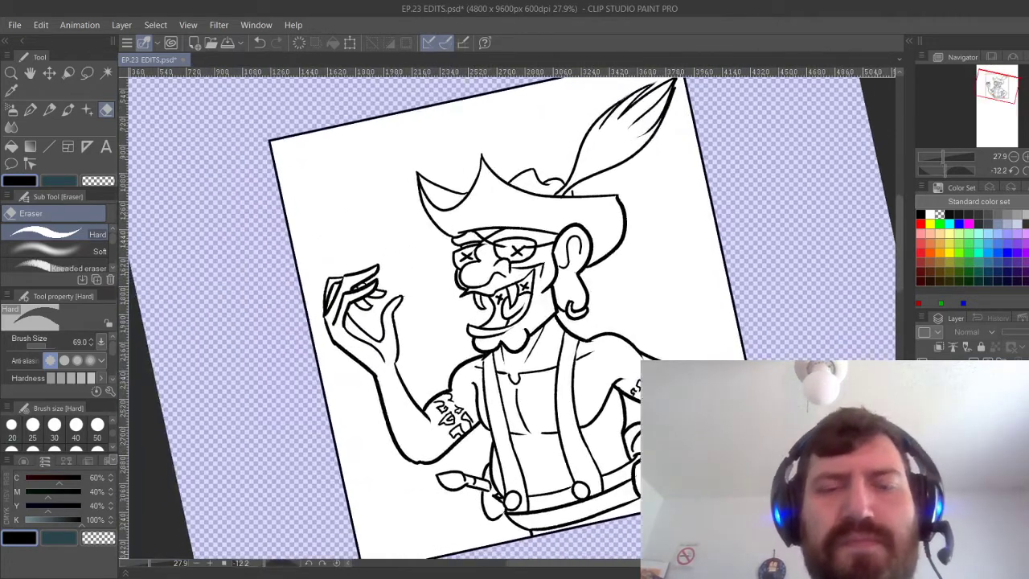
Erase the X marks inside the character's eyes with the hard eraser.
scroll(483, 289, "up", 3)
key("g")
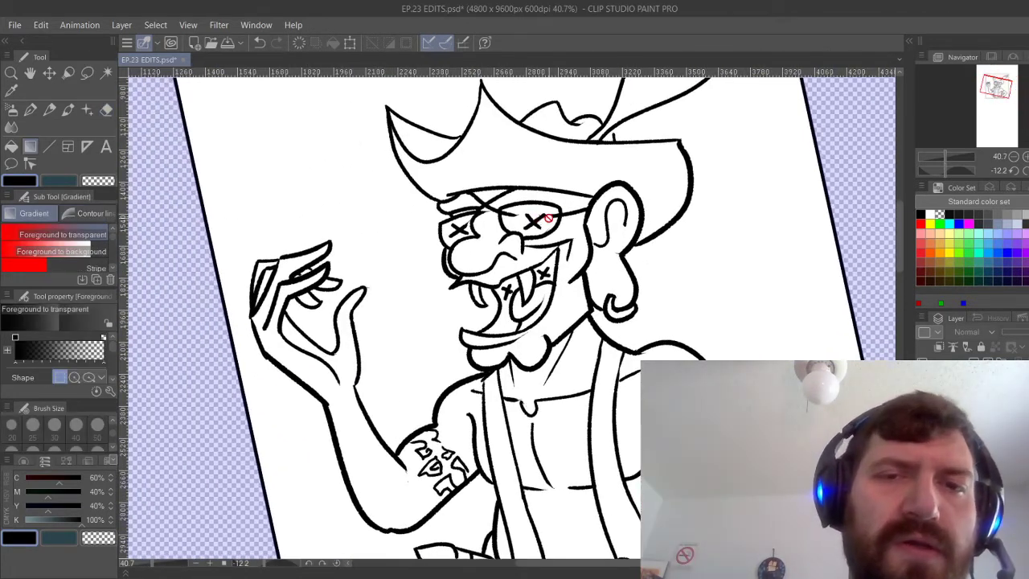
key("e")
mouse_move(539, 216)
left_mouse_down()
mouse_move(524, 225)
mouse_move(548, 217)
mouse_move(511, 213)
mouse_move(450, 235)
mouse_move(467, 225)
left_mouse_up()
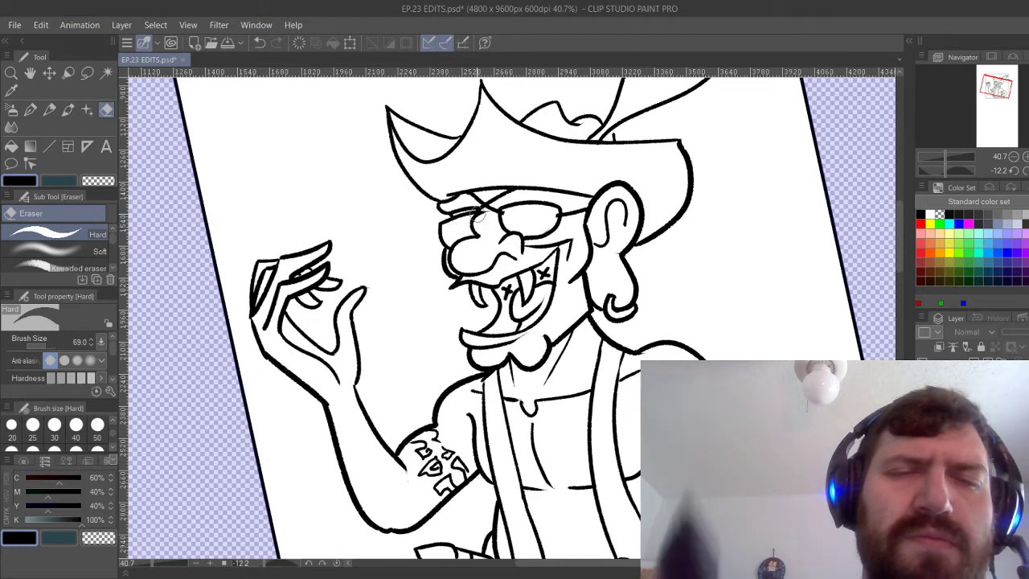
Ink two small circles at the inner and outer ends of the character's larger eye with the textured pen.
key("p")
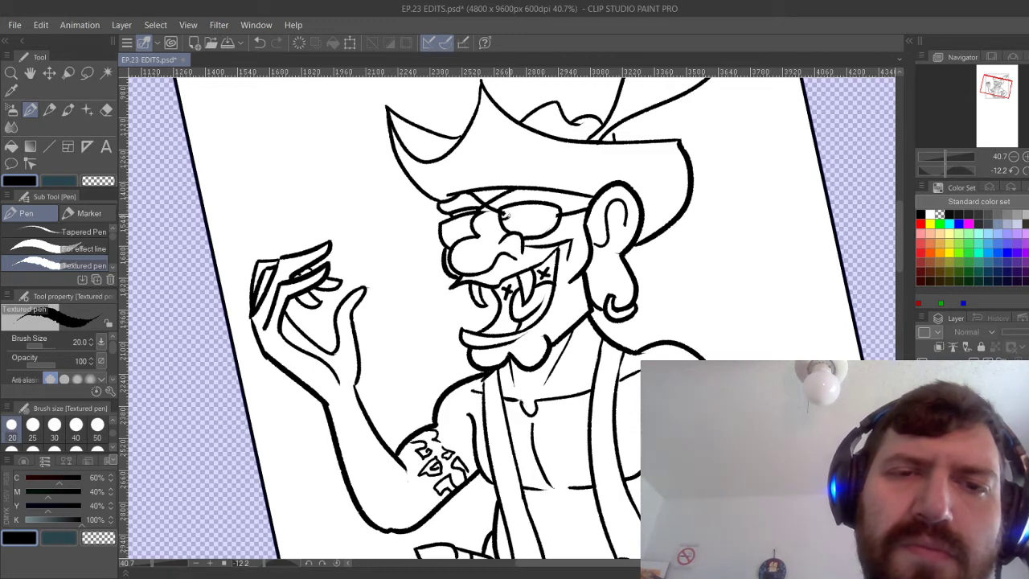
left_click_drag(506, 213, 561, 217)
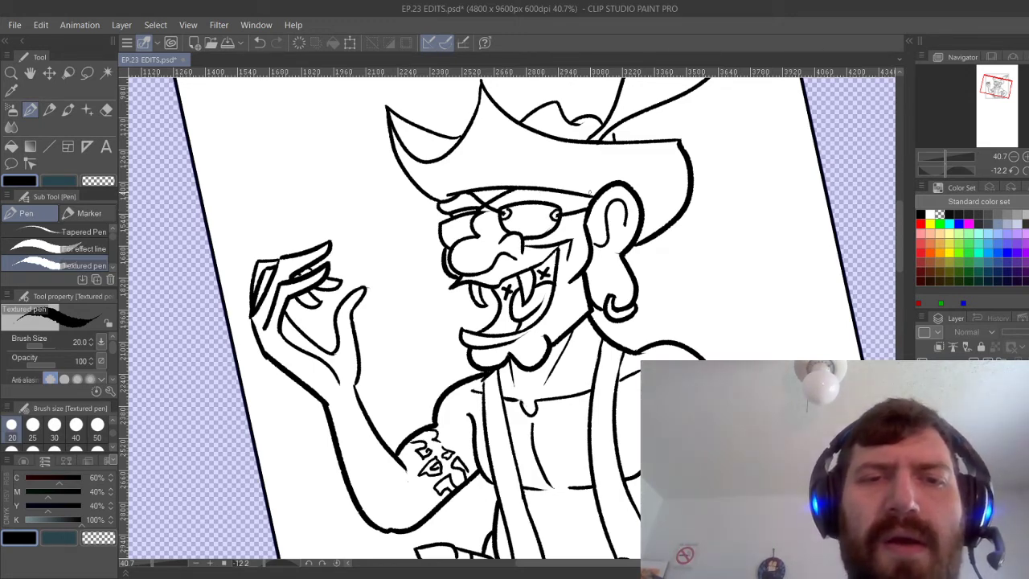
key("ctrl+z")
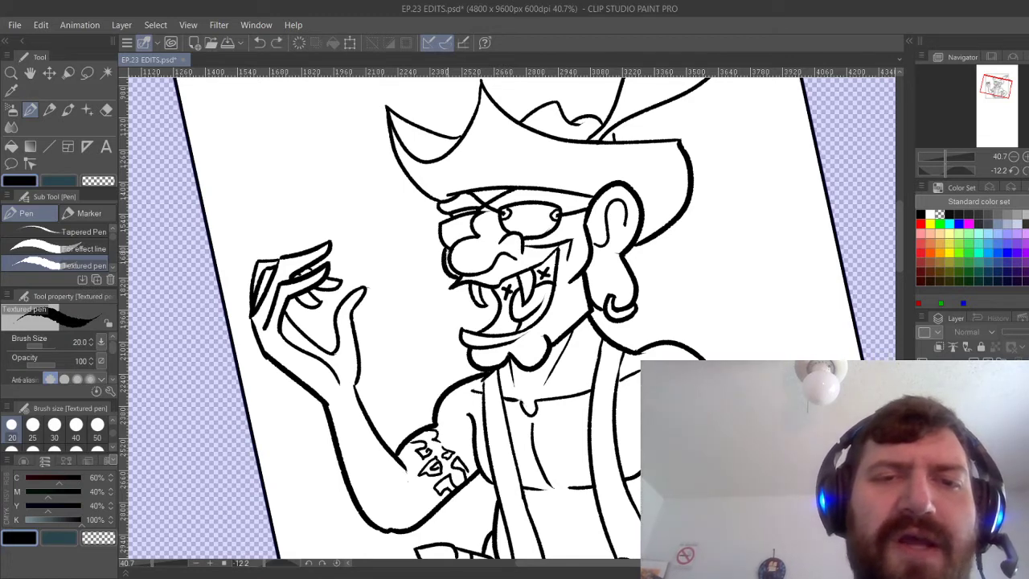
left_click_drag(448, 246, 447, 267)
key("ctrl+z")
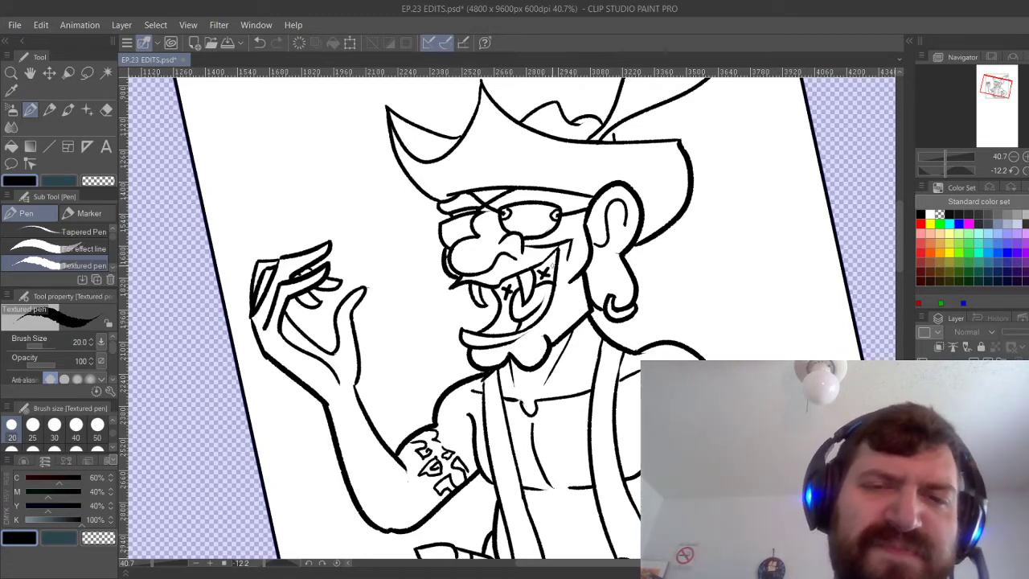
key("g")
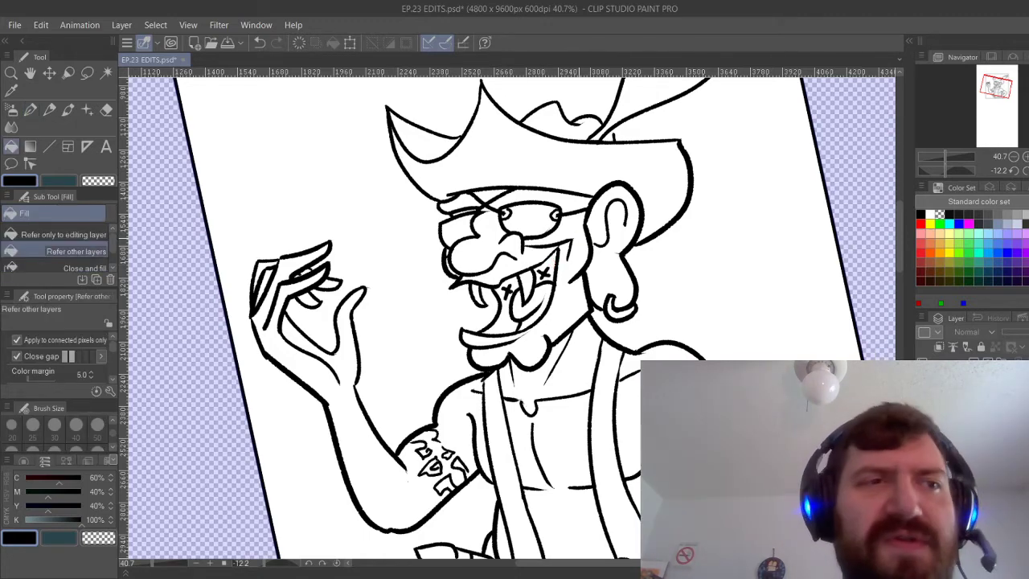
key("p")
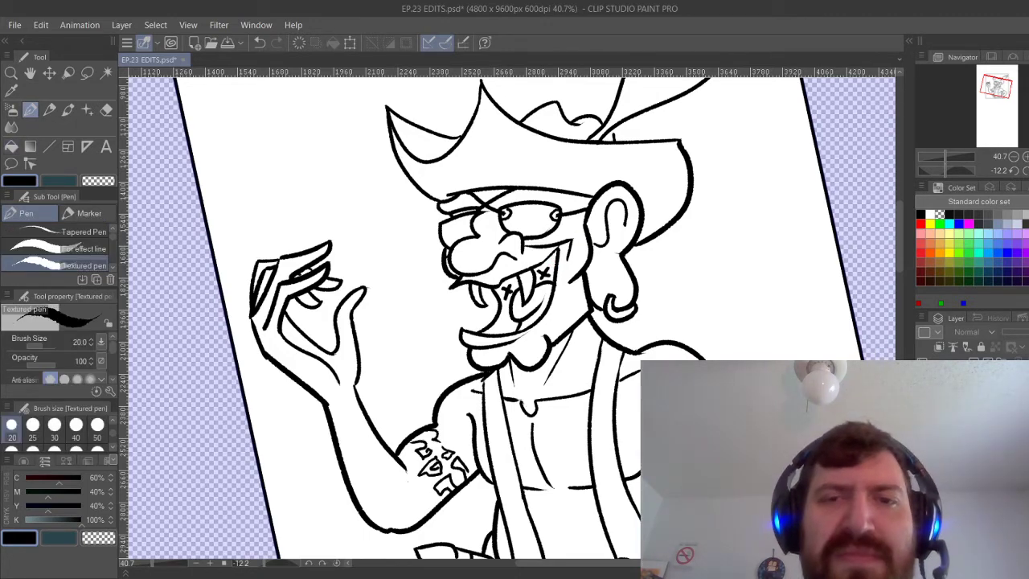
left_click_drag(563, 338, 471, 294)
key("ctrl+minus")
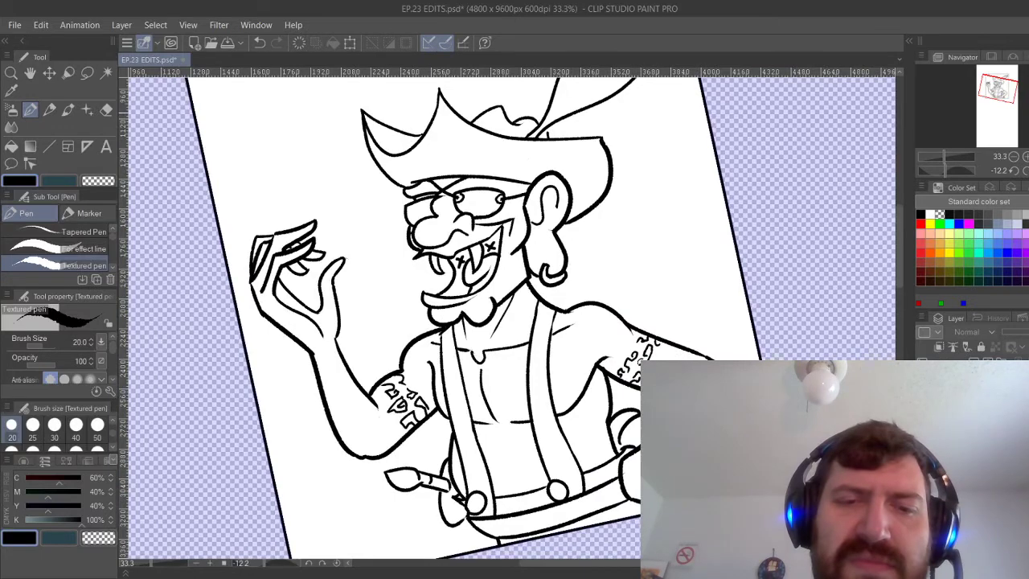
left_click_drag(562, 337, 492, 245)
left_click_drag(675, 311, 611, 311)
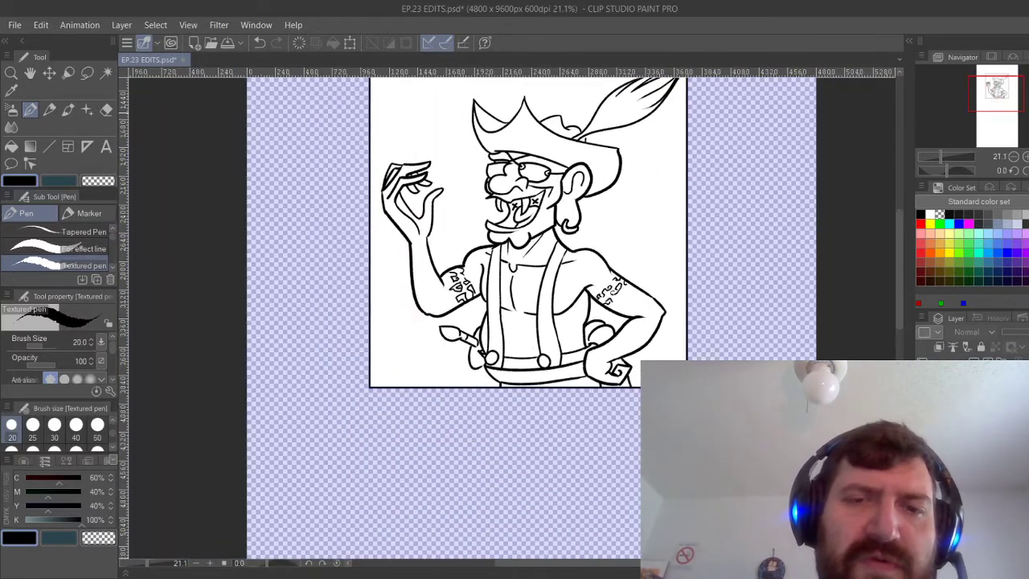
left_click_drag(515, 265, 502, 308)
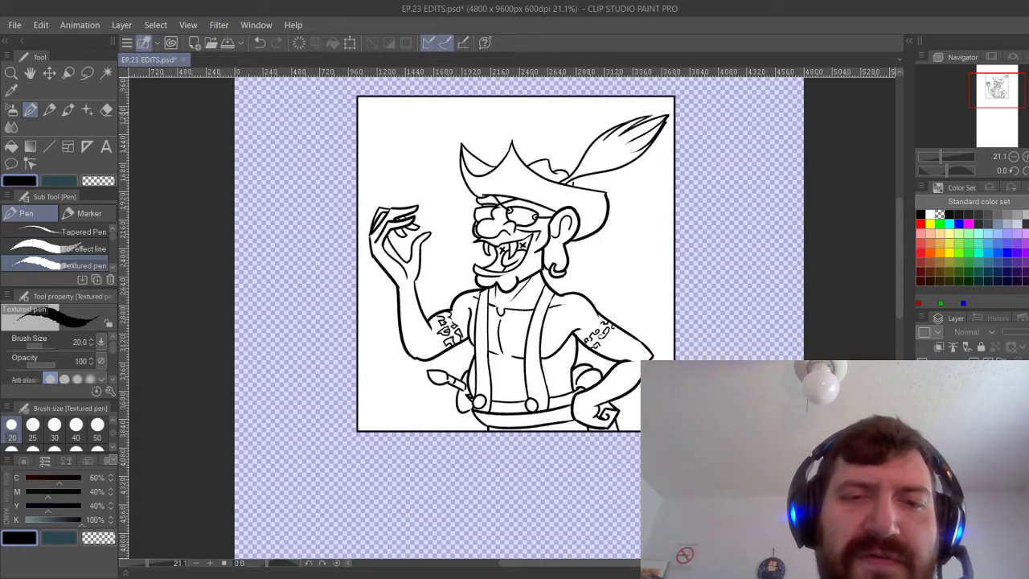
Erase the old short trouser line between the belt and the panel's bottom border.
left_click_drag(527, 402, 679, 347)
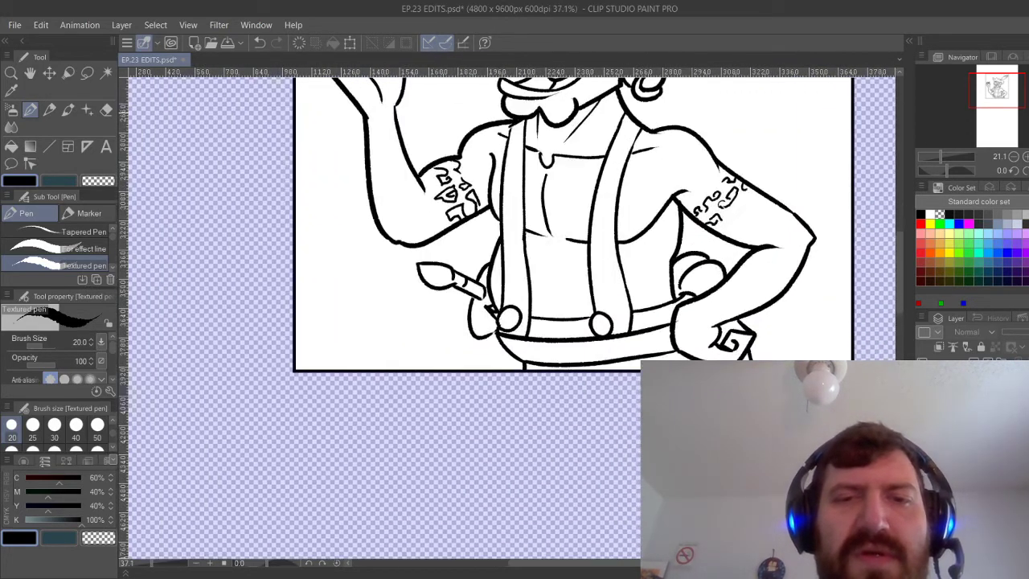
left_click_drag(505, 344, 505, 376)
key("ctrl+z")
key("ctrl+z")
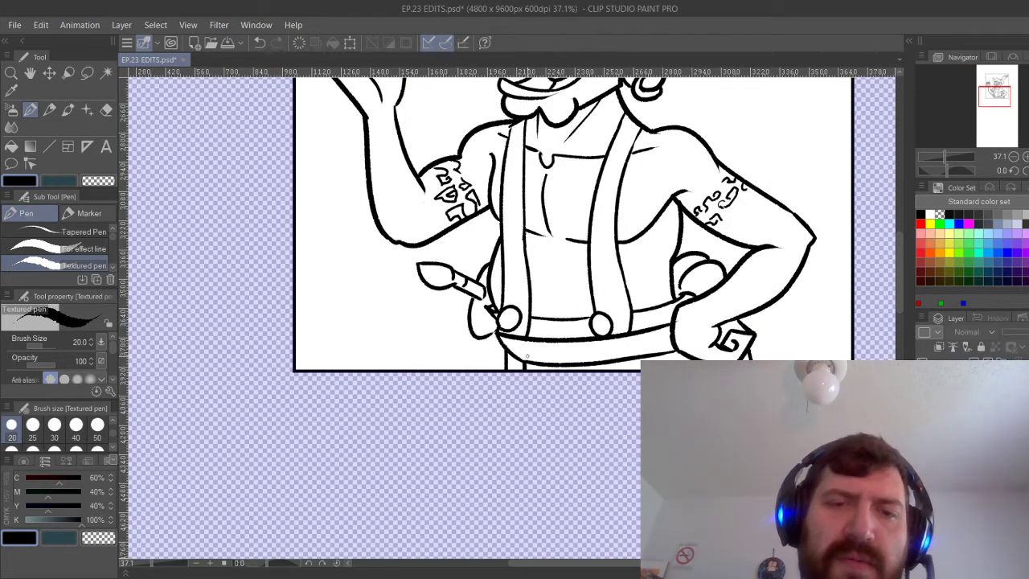
key("e")
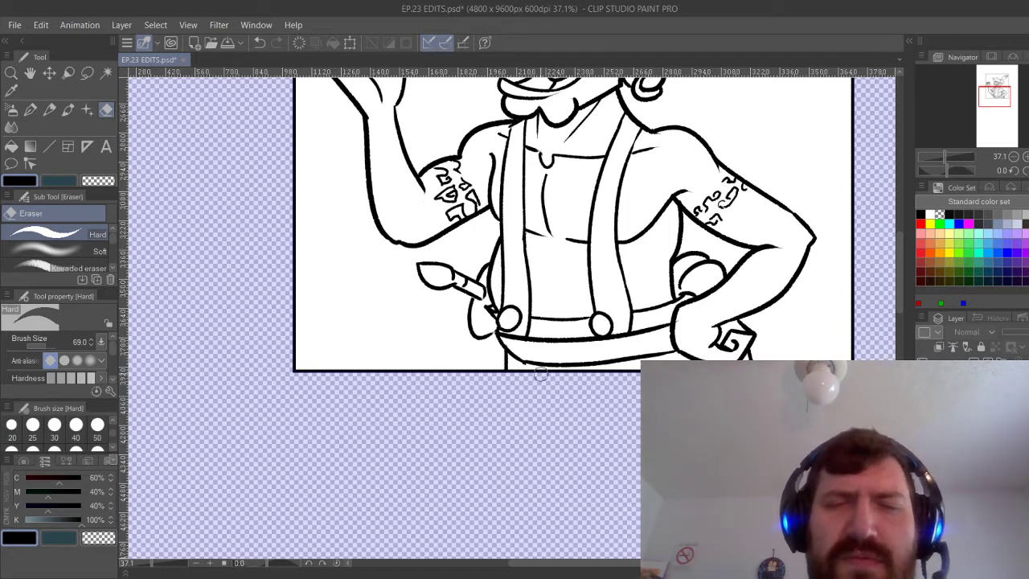
key("ctrl+z")
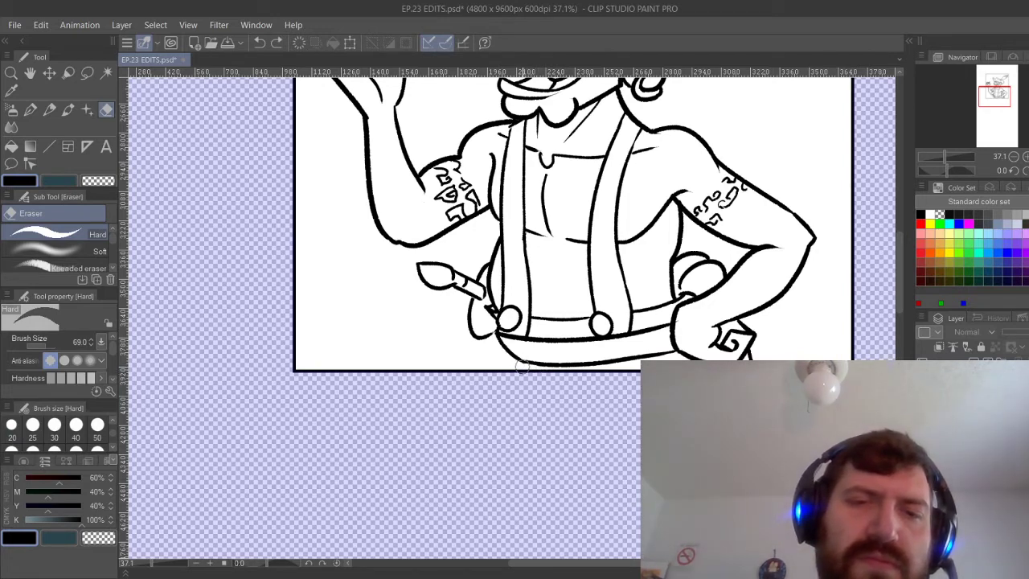
key("ctrl+y")
Ink a new short vertical trouser line from the belt's lower edge to the panel border, nearer the belt's outer end.
left_click(29, 110)
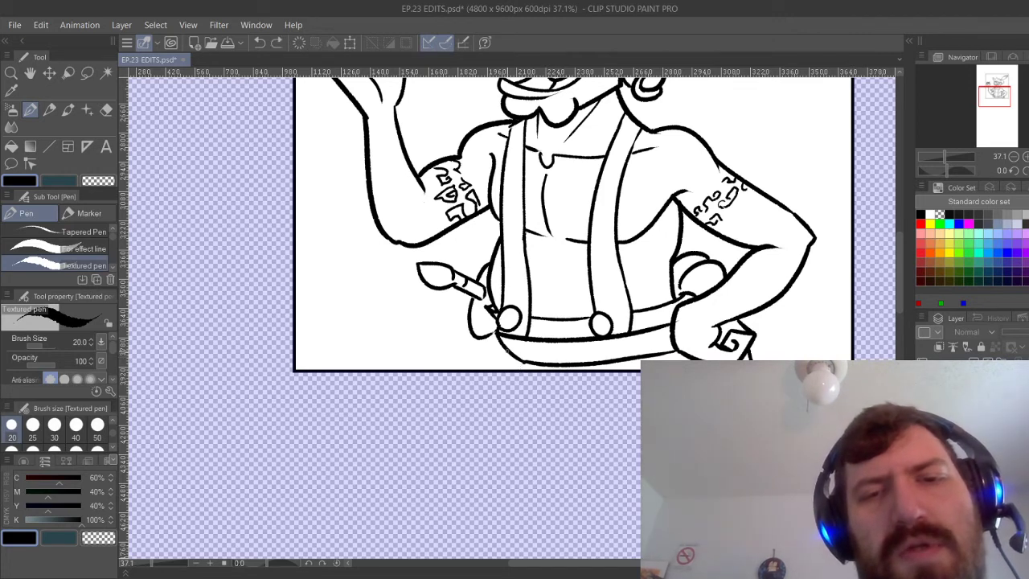
left_click_drag(509, 351, 509, 370)
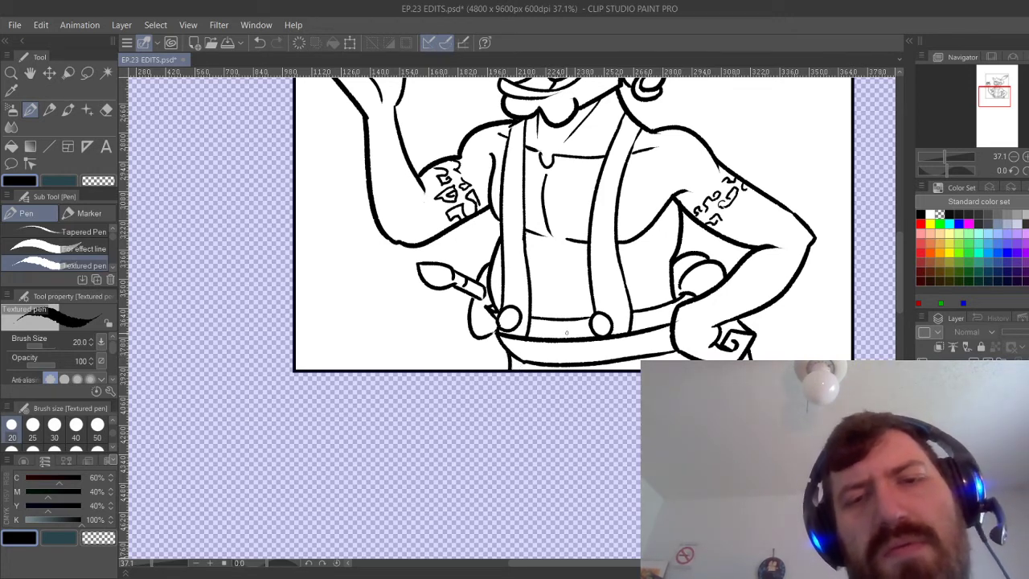
key("ctrl+z")
mouse_move(499, 341)
left_mouse_down()
mouse_move(521, 359)
mouse_move(509, 372)
left_mouse_up()
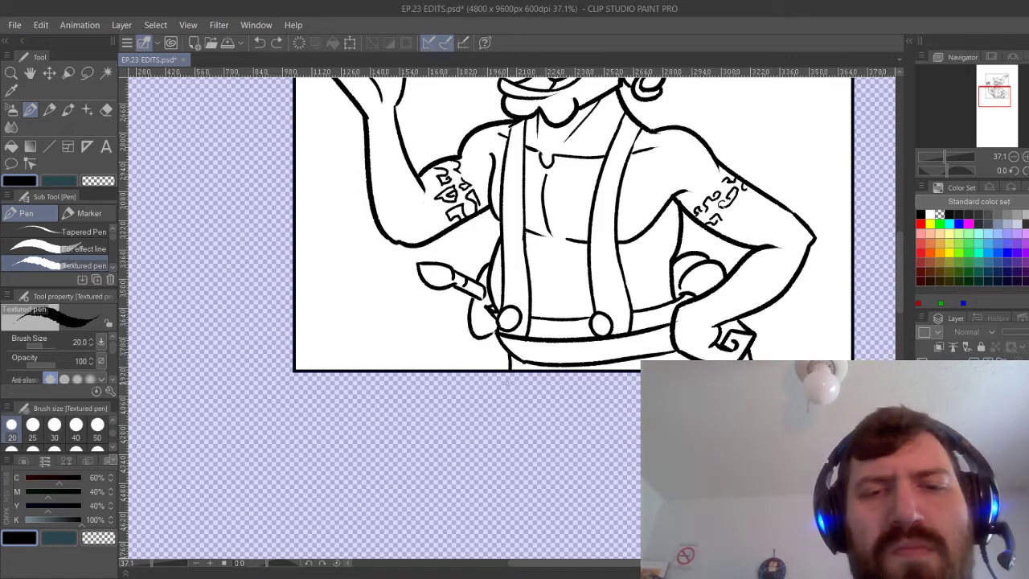
Fill the inside of the character's open mouth with black around the teeth and tongue.
scroll(523, 354, "down", 5)
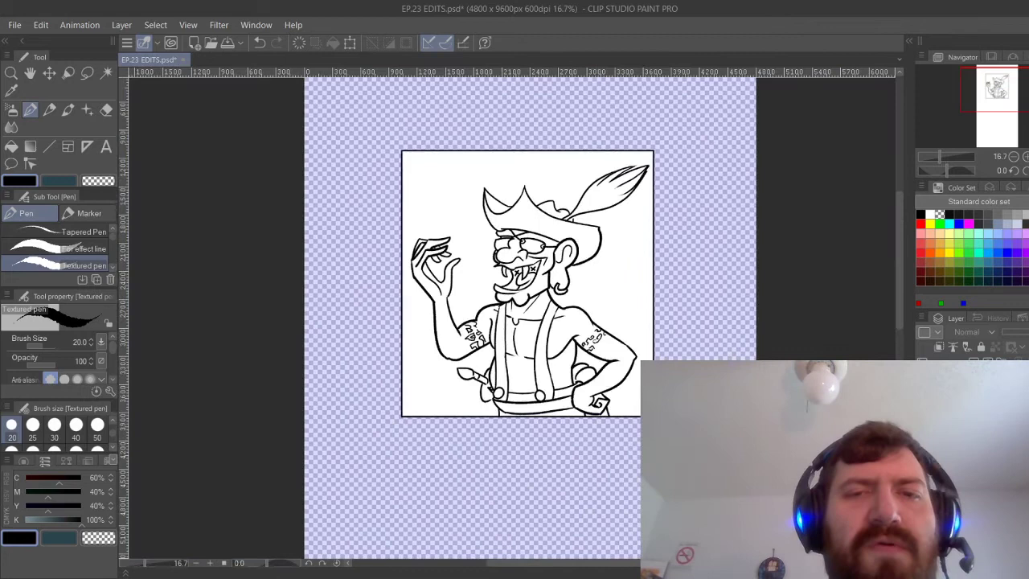
left_click_drag(523, 355, 560, 356)
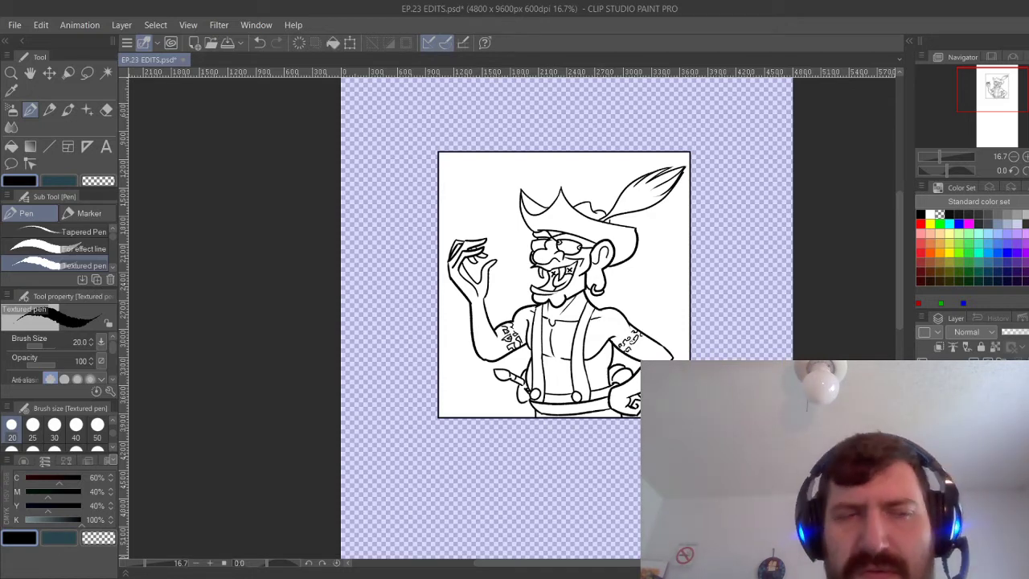
key("g")
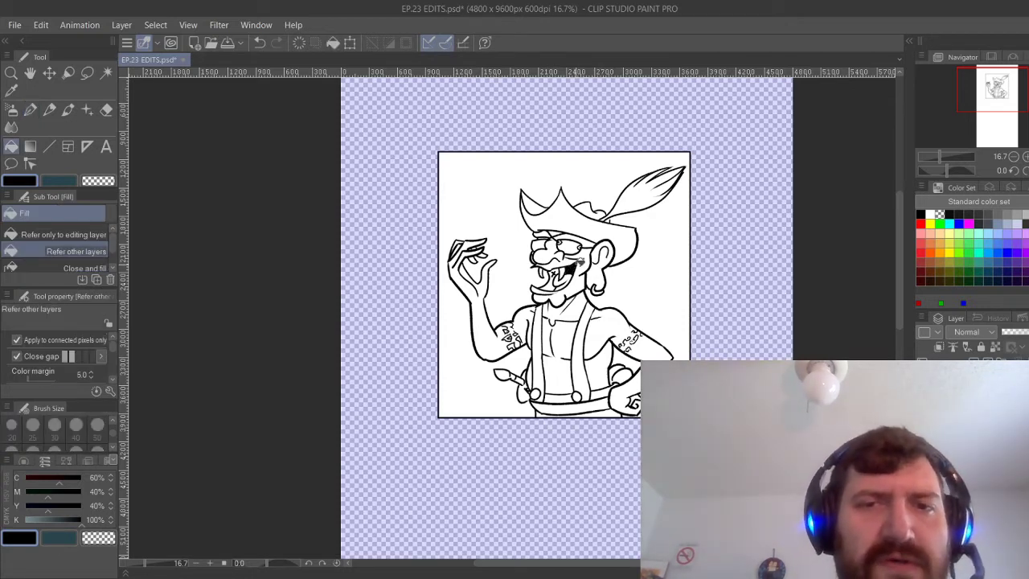
left_click(556, 275)
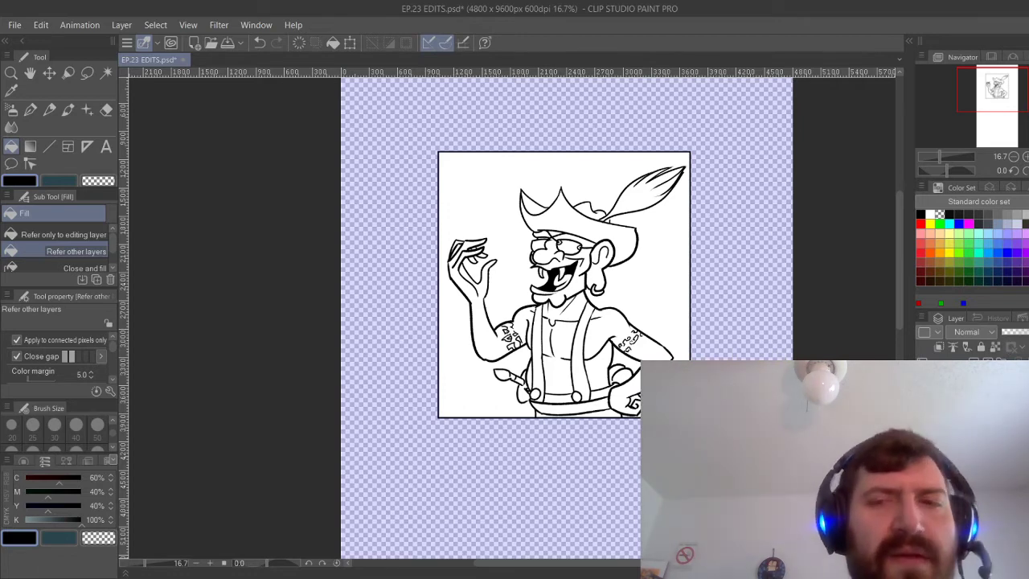
Mix a pale grey drawing colour with C 17%, M 8%, Y 18% and K 0%.
mouse_move(48, 479)
left_mouse_down()
mouse_move(8, 485)
mouse_move(11, 508)
left_mouse_up()
left_click_drag(80, 521, 11, 522)
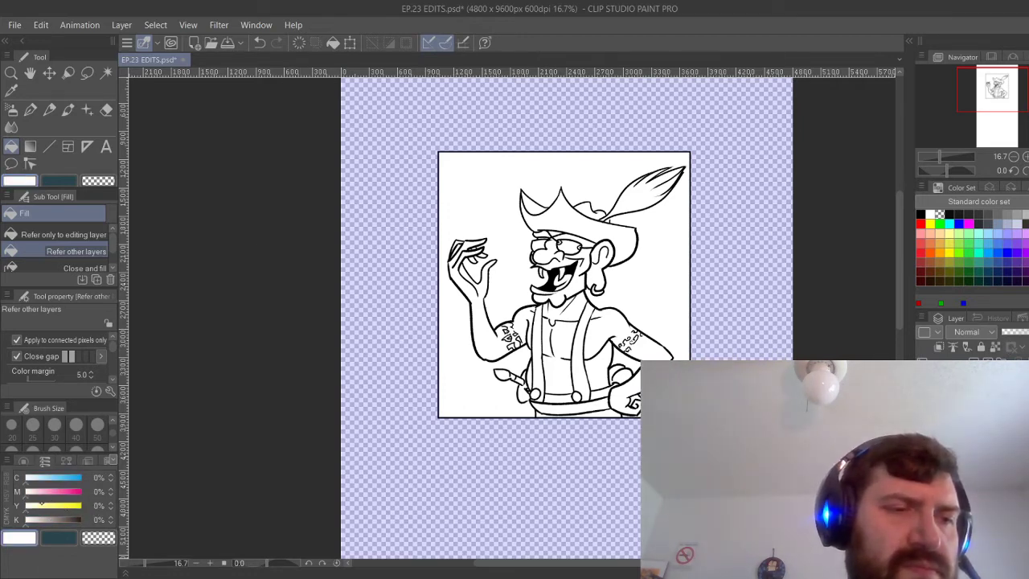
left_click(41, 504)
left_click(32, 492)
left_click(35, 478)
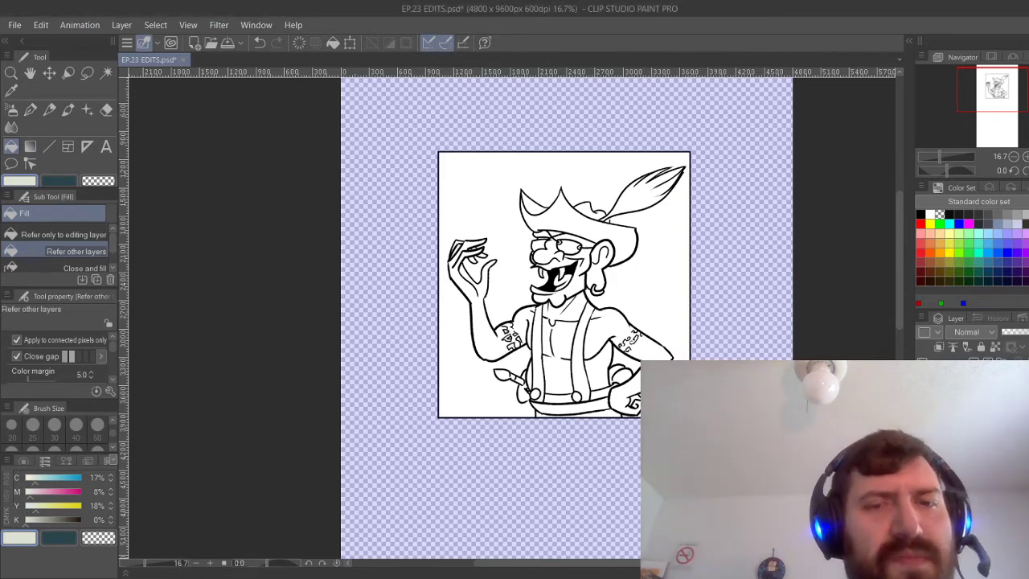
Try a greenish and a bluish pale grey as the skin fill on the raised arm, undoing each fill.
key("ctrl+plus")
key("ctrl+plus")
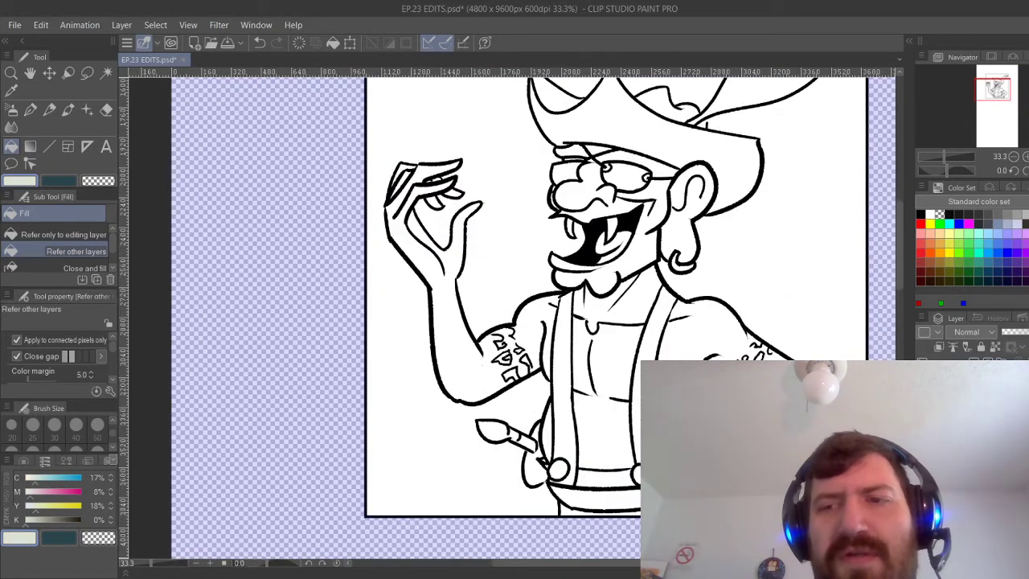
left_click(493, 372)
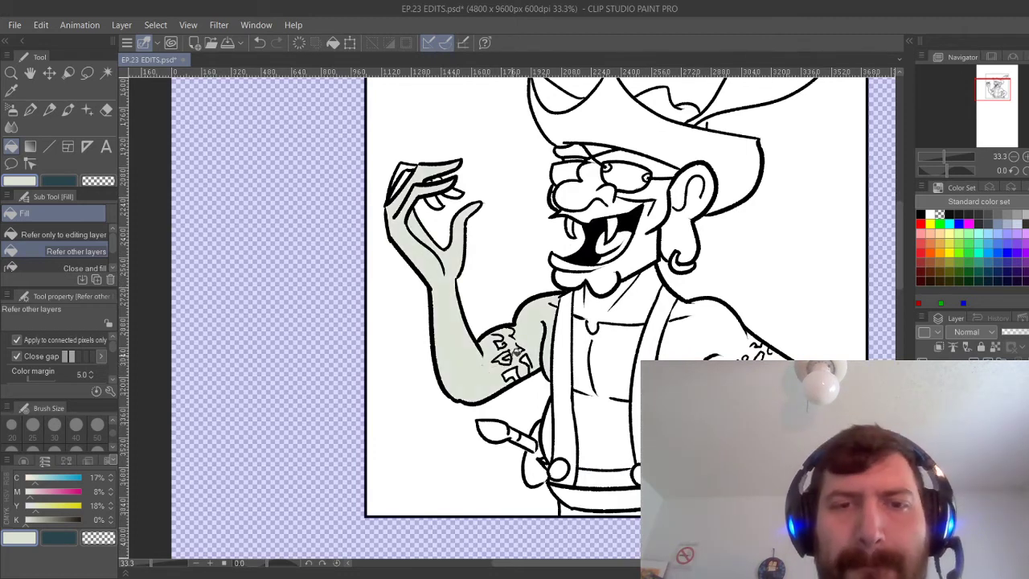
key("ctrl+z")
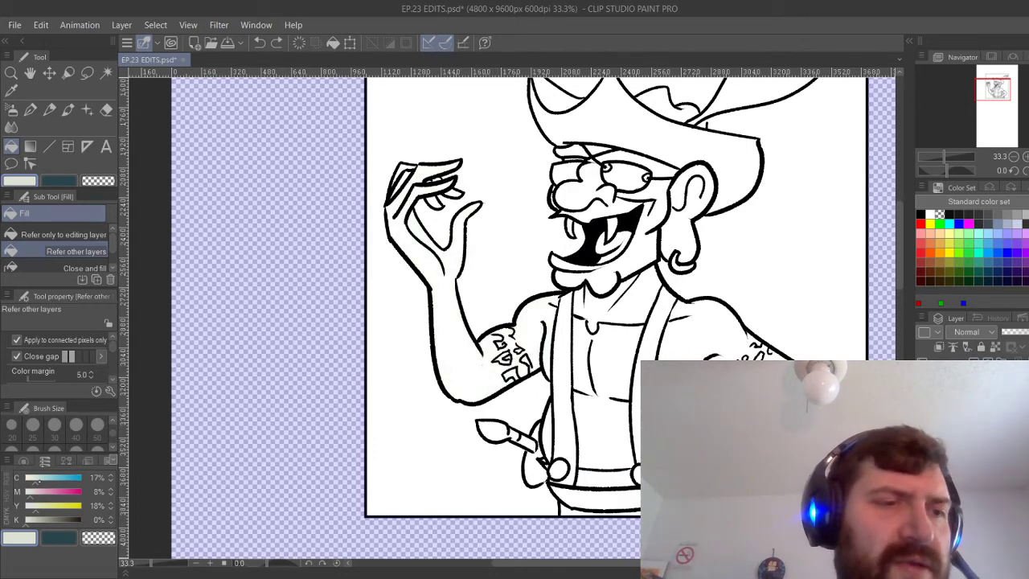
left_click(446, 259)
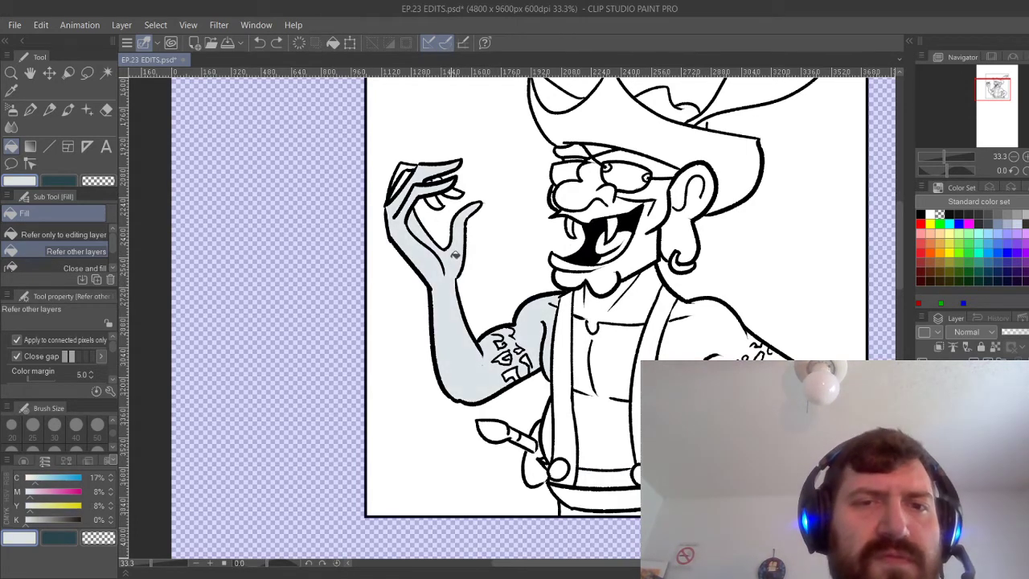
key("ctrl+z")
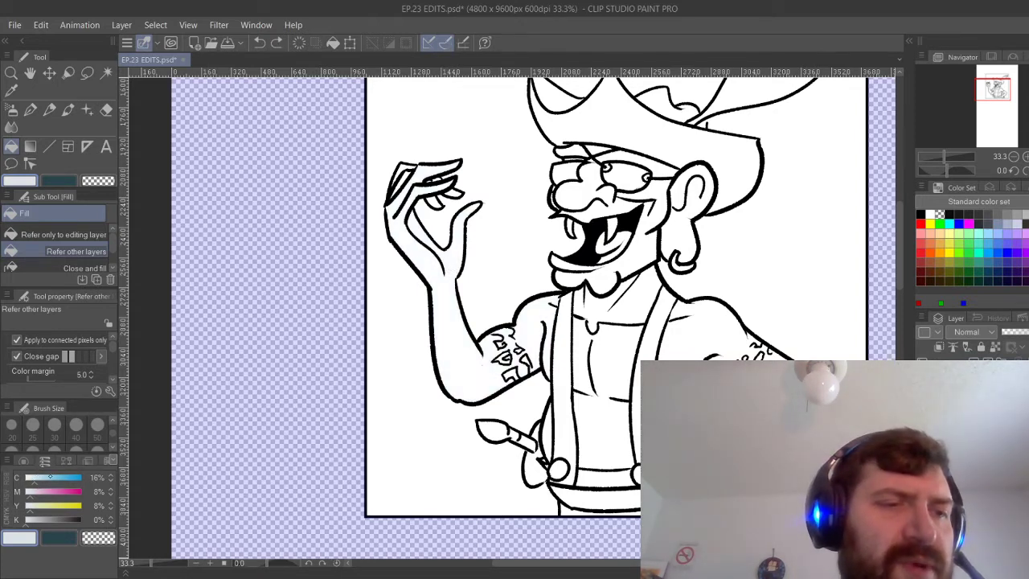
Fill the raised arm, neck, chest, torso and other shoulder with pale blue-grey, C 16%, M 8%, Y 8%, K 0%.
left_click(424, 170)
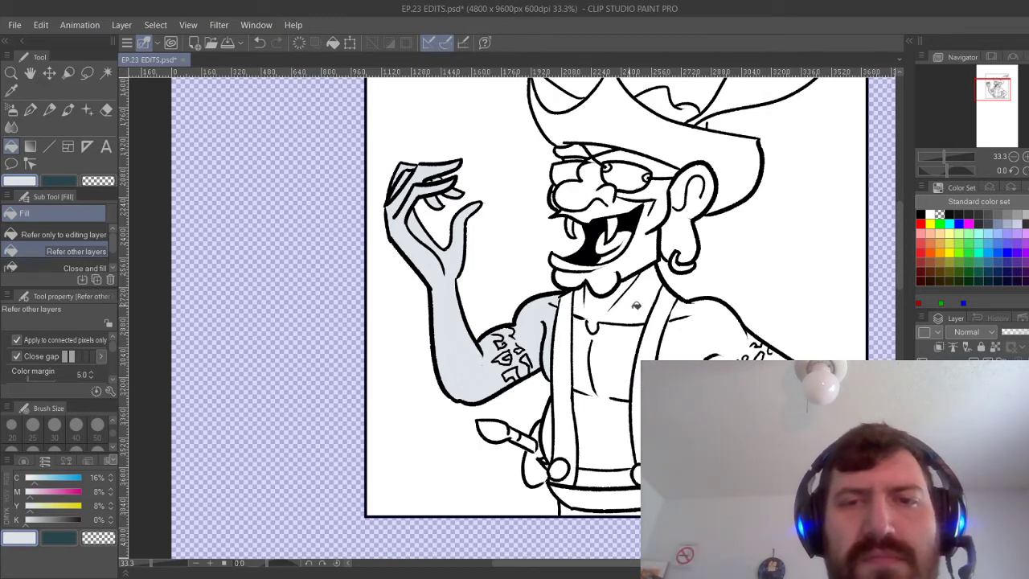
left_click(605, 305)
left_click(605, 362)
left_click(555, 419)
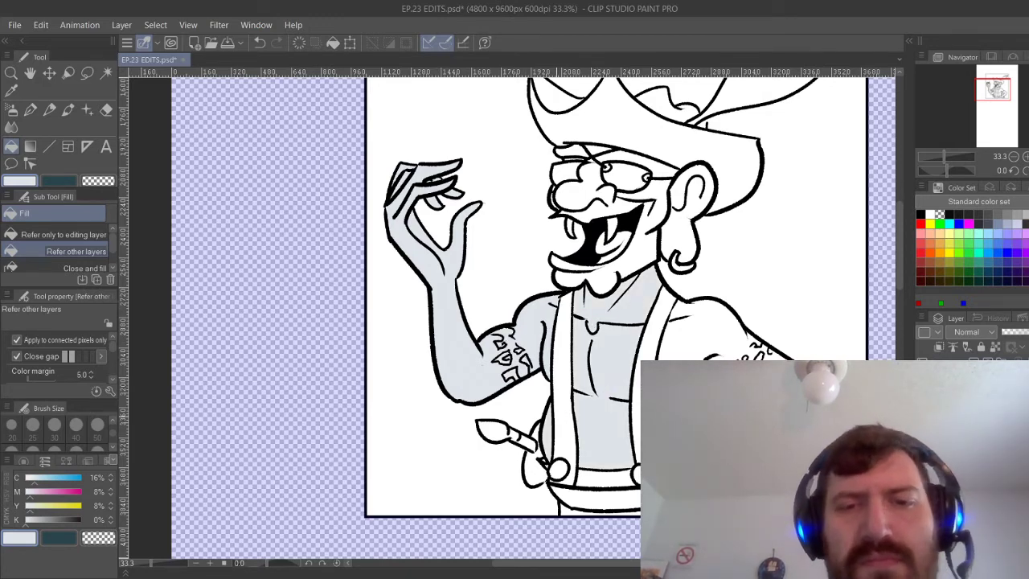
left_click(720, 327)
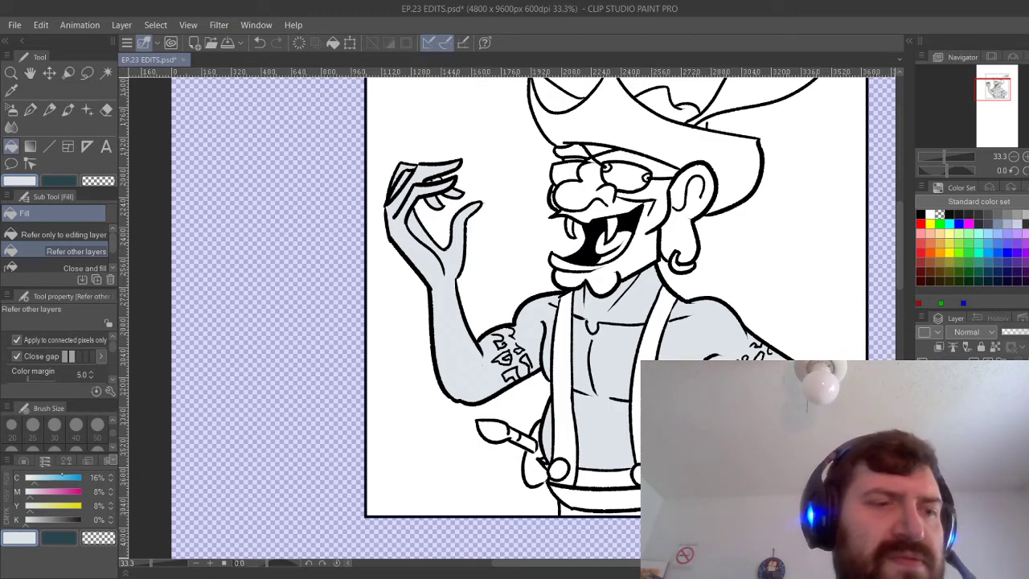
Fill both suspenders, the waistband and the trousers below the belt with blue, C 69%, M 32%, Y 8%, K 0%.
left_click(64, 478)
left_click(43, 492)
left_click(567, 305)
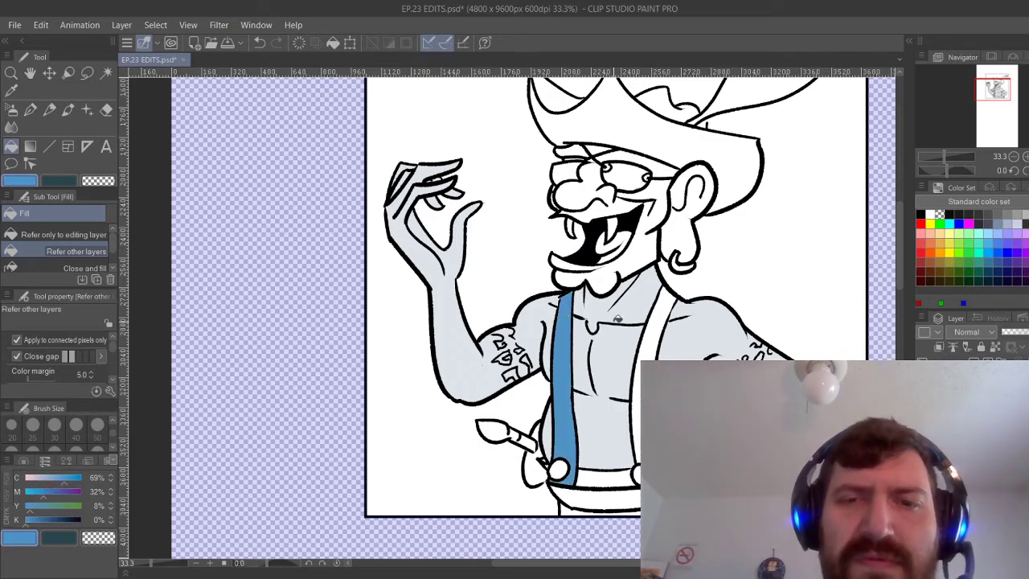
left_click(659, 329)
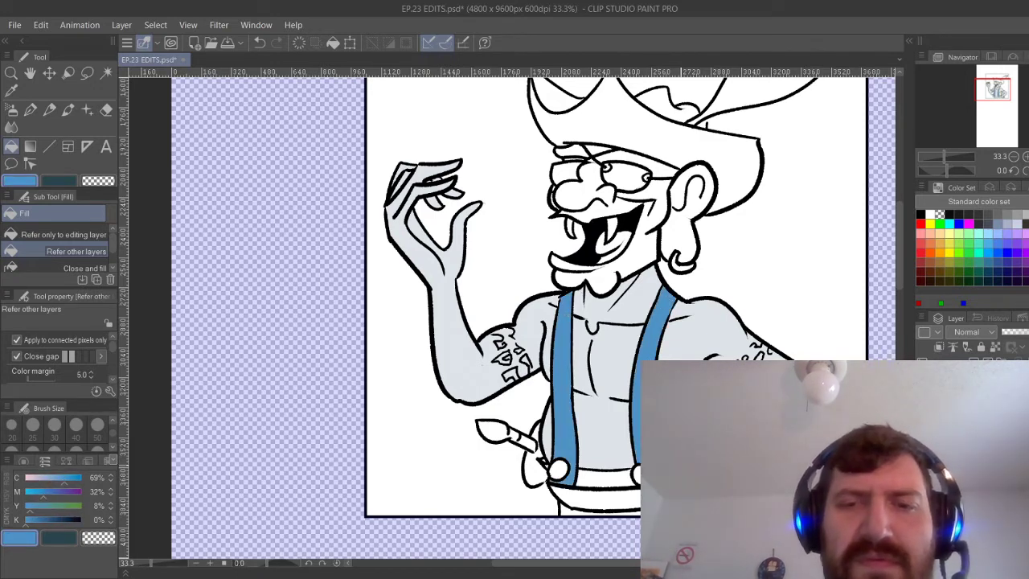
left_click(609, 476)
left_click(571, 508)
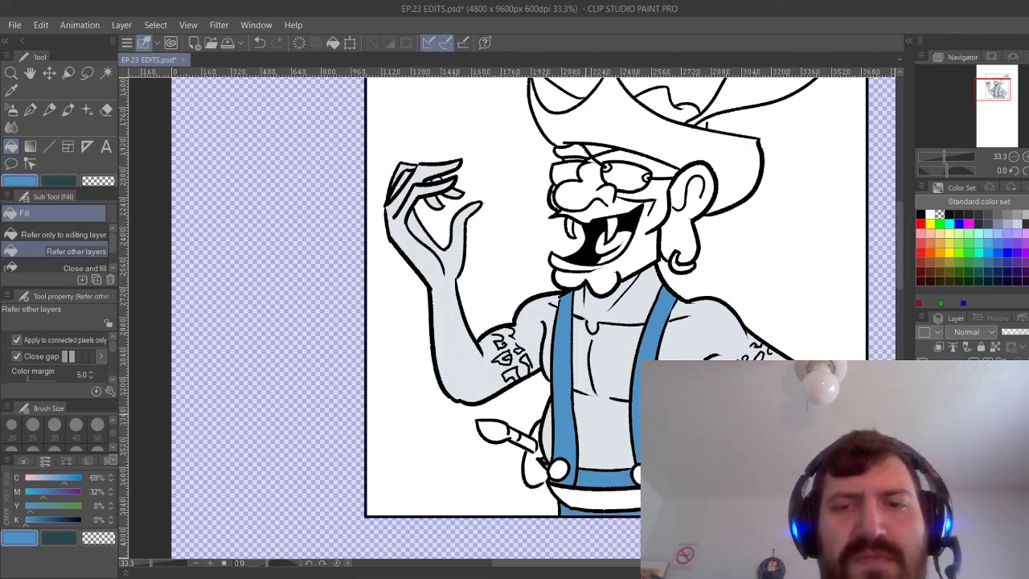
Try a mustard fill on the belt, undo it, and fill the belt with yellow, C 16%, M 18%, Y 83%, K 0%.
left_click(70, 505)
left_click(39, 478)
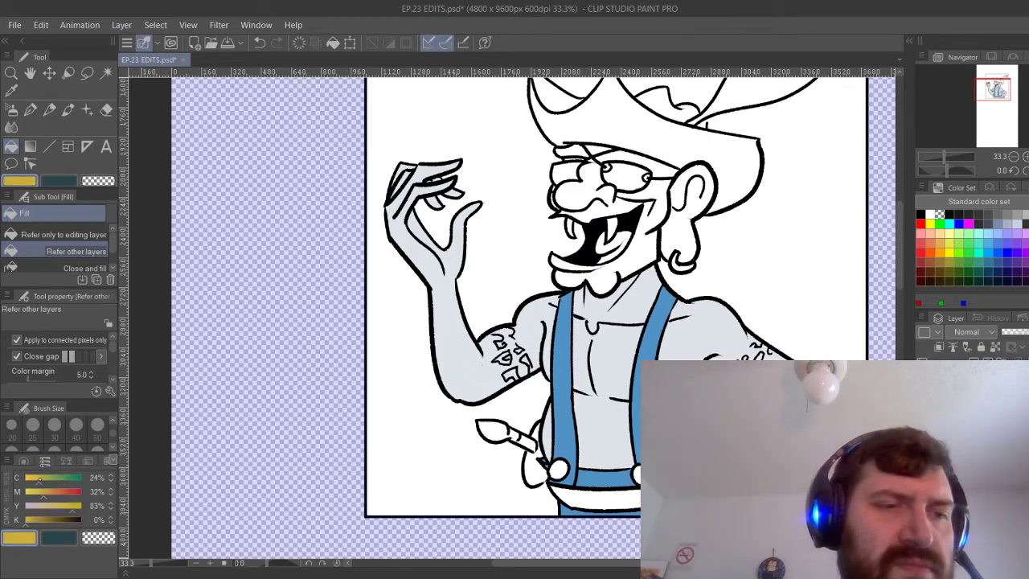
left_click(594, 498)
key("ctrl+z")
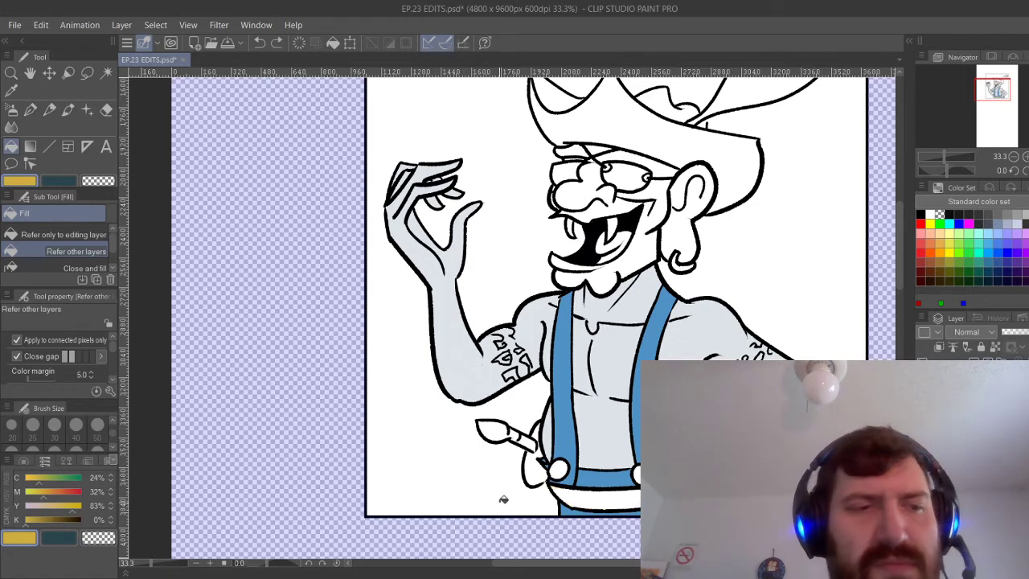
left_click(35, 478)
left_click(35, 492)
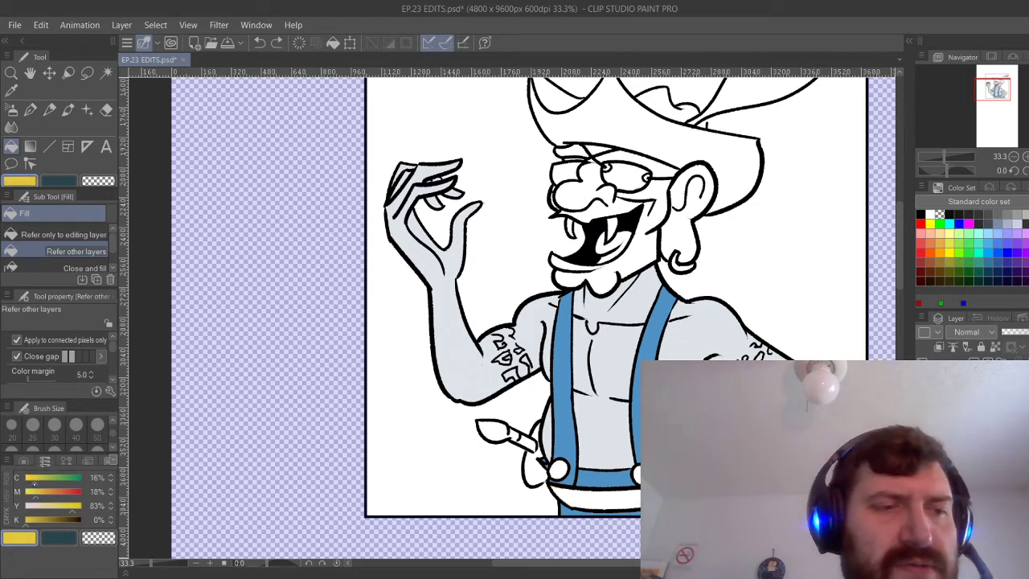
left_click(594, 498)
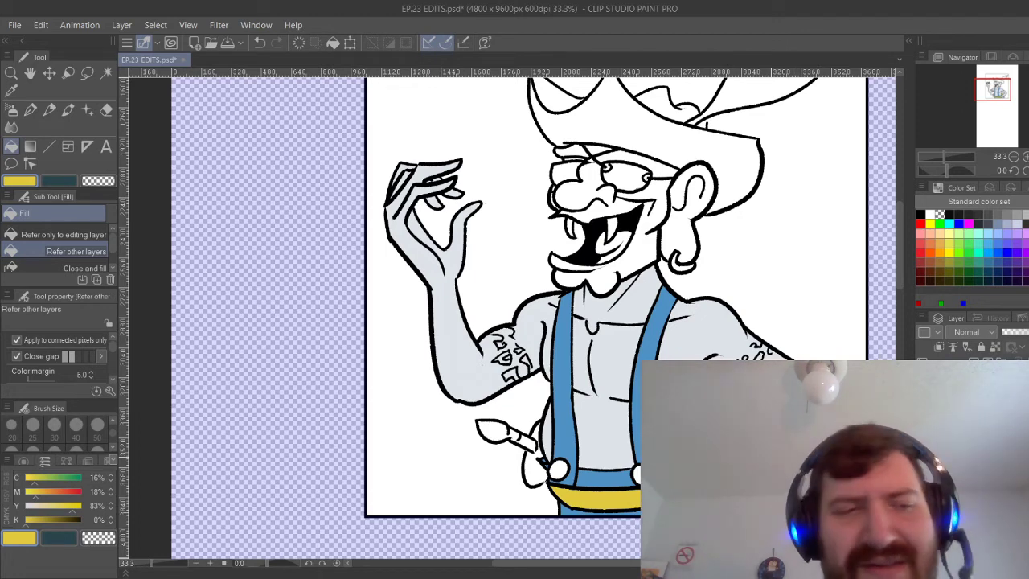
Refill the belt with a paler yellow, C 8%, M 11%, Y 65%, K 0%.
left_click(61, 506)
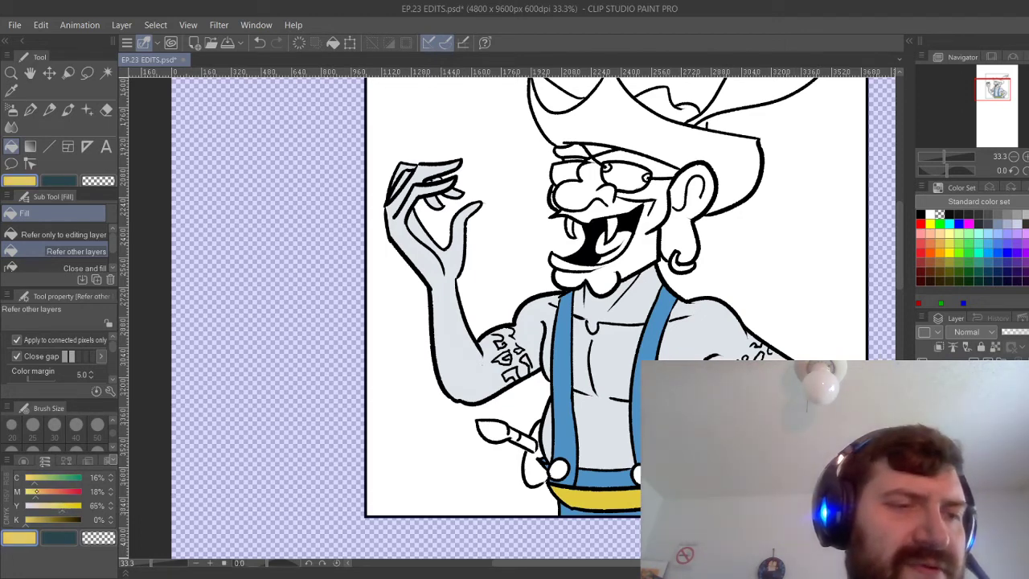
left_click(32, 492)
left_click(30, 478)
left_click(596, 498)
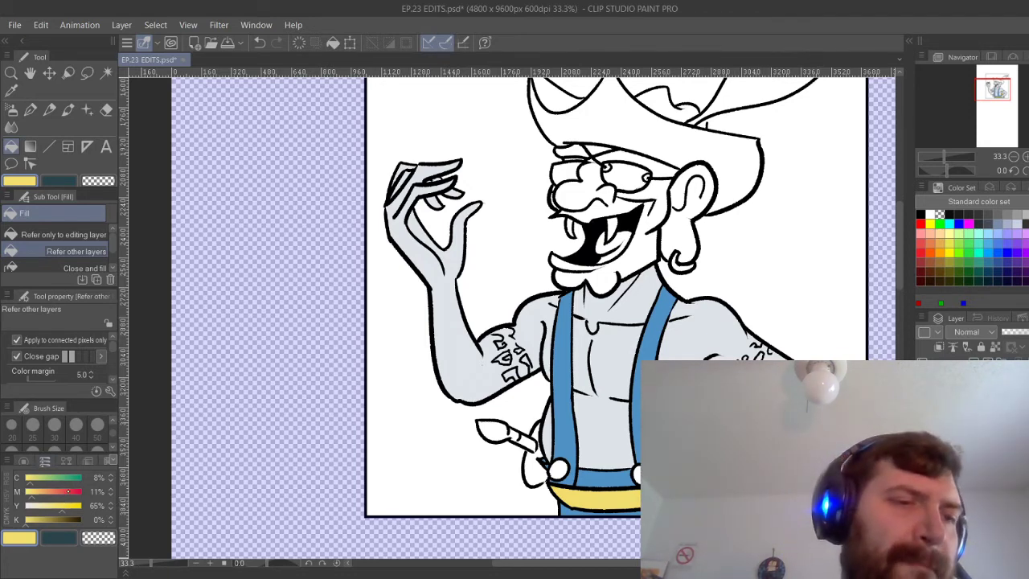
Mix a dark grey-green, C 67%, M 50%, Y 55%, K 0%, and fill the paintbrush and the pouch at the hip.
left_click(69, 506)
left_click(54, 491)
left_click(63, 478)
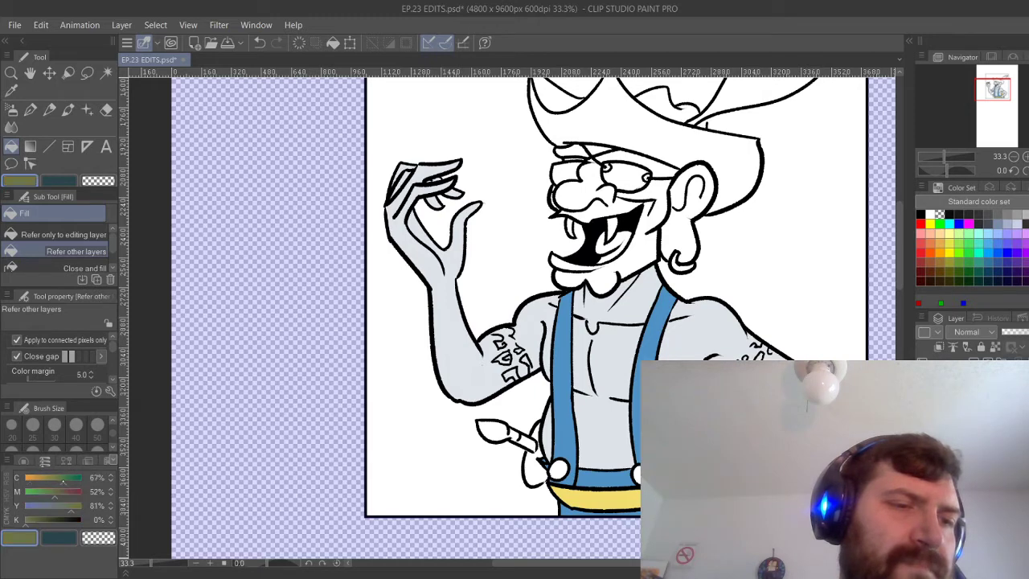
left_click(46, 492)
left_click(56, 504)
left_click(57, 491)
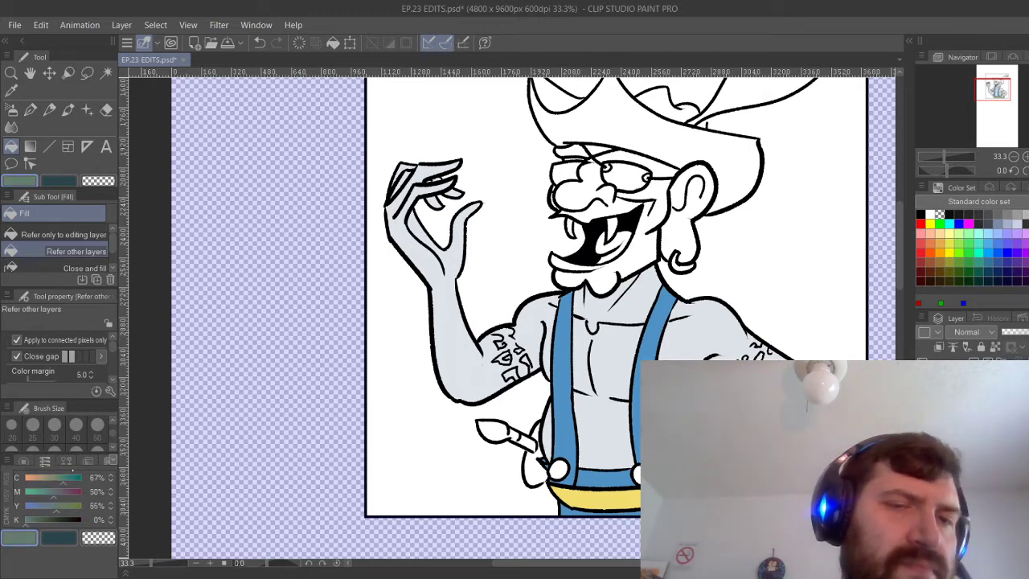
left_click(492, 429)
left_click(534, 445)
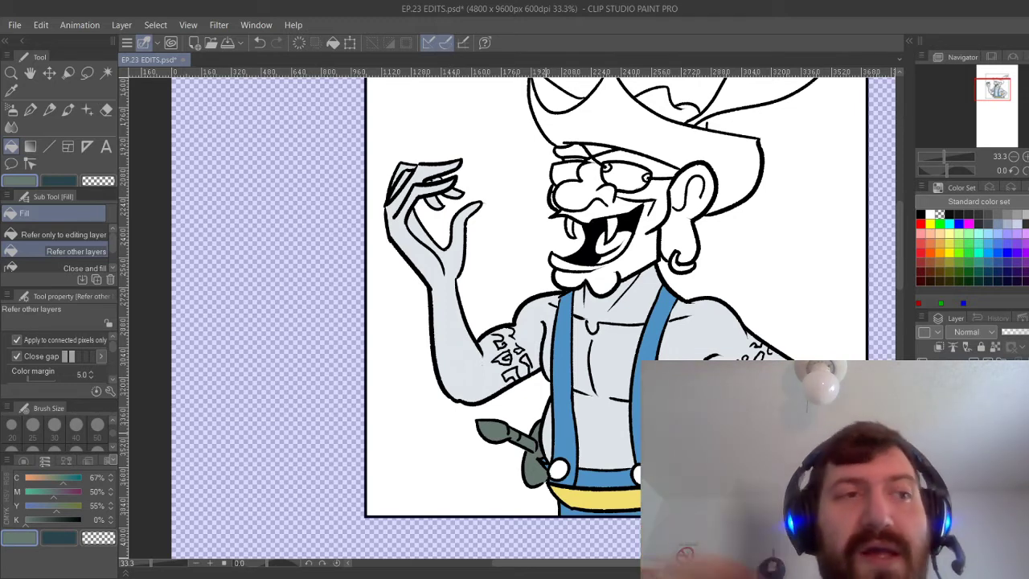
Sample the pale blue-grey skin colour from the chest and fill the face, ear and nose with it.
key("i")
left_click(617, 342)
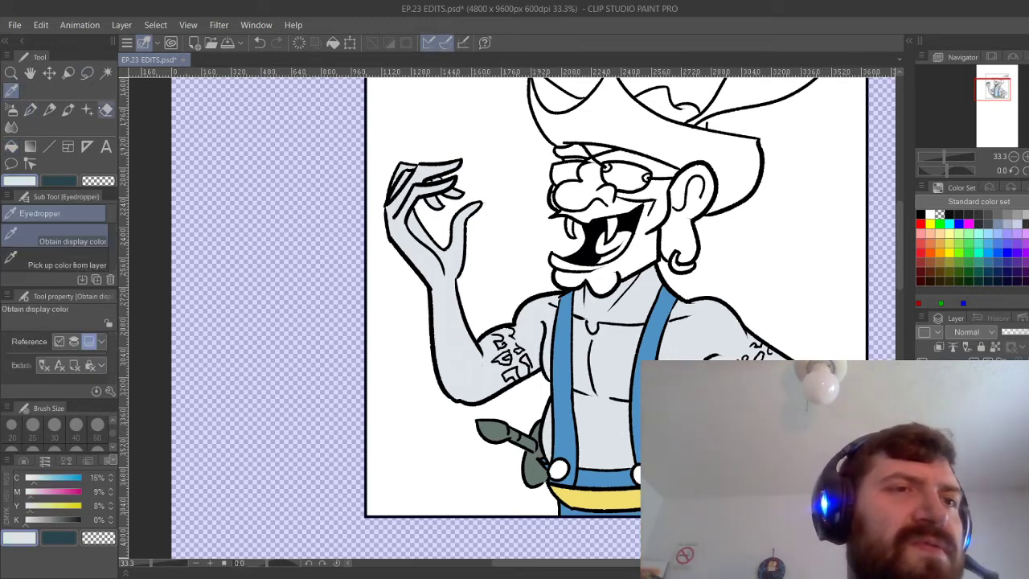
left_click(11, 147)
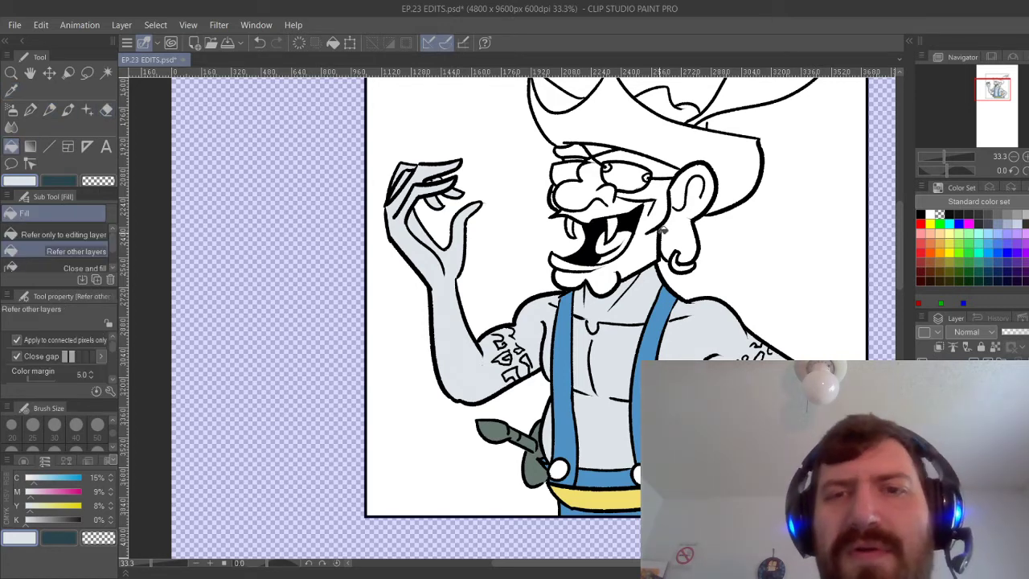
left_click(658, 215)
left_click(695, 204)
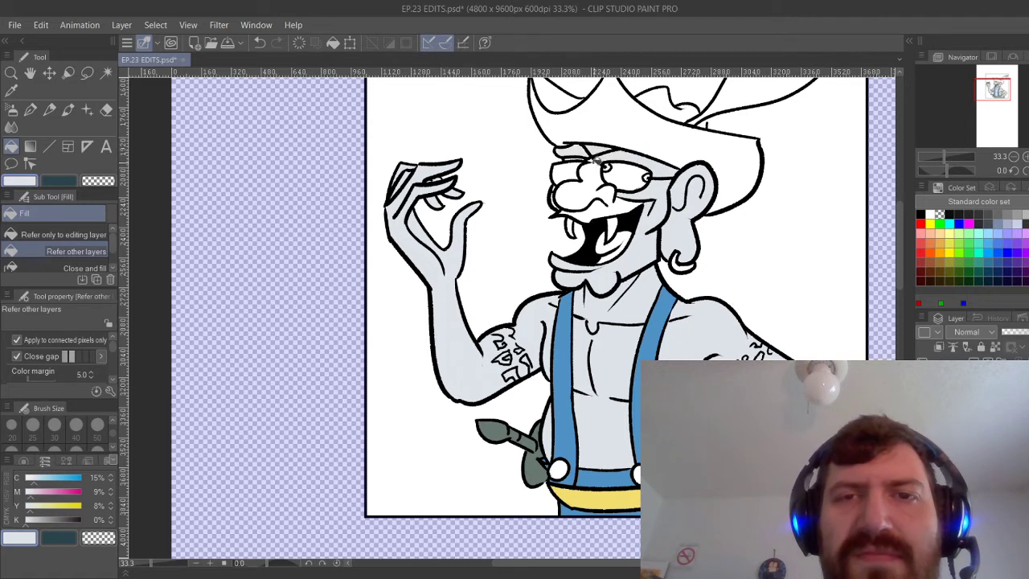
left_click(595, 165)
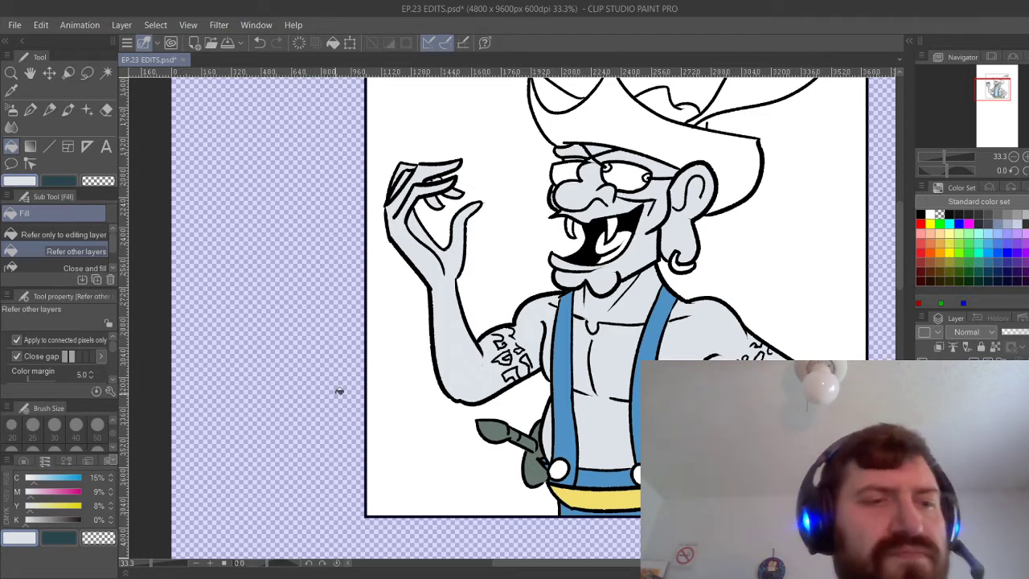
Mix a dark purplish brown, C 82%, M 88%, Y 79%, K 0%, and fill both lenses of the glasses.
left_click(71, 477)
left_click(73, 492)
left_click(70, 506)
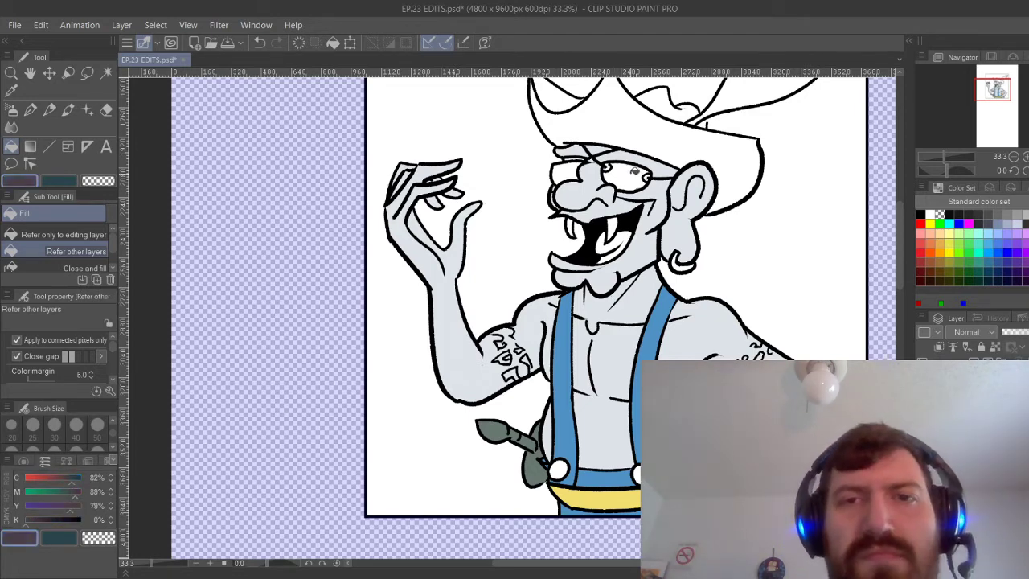
left_click(635, 171)
left_click(567, 173)
Recolour both suspenders, the waistband and the trousers with the same dark purplish brown.
left_click(663, 326)
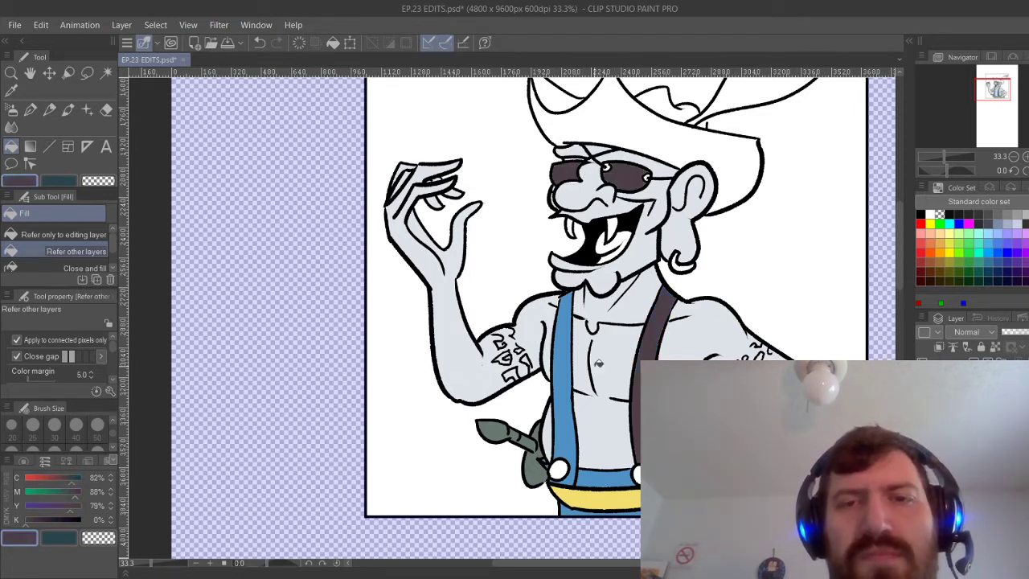
left_click(563, 363)
left_click(607, 475)
left_click(599, 509)
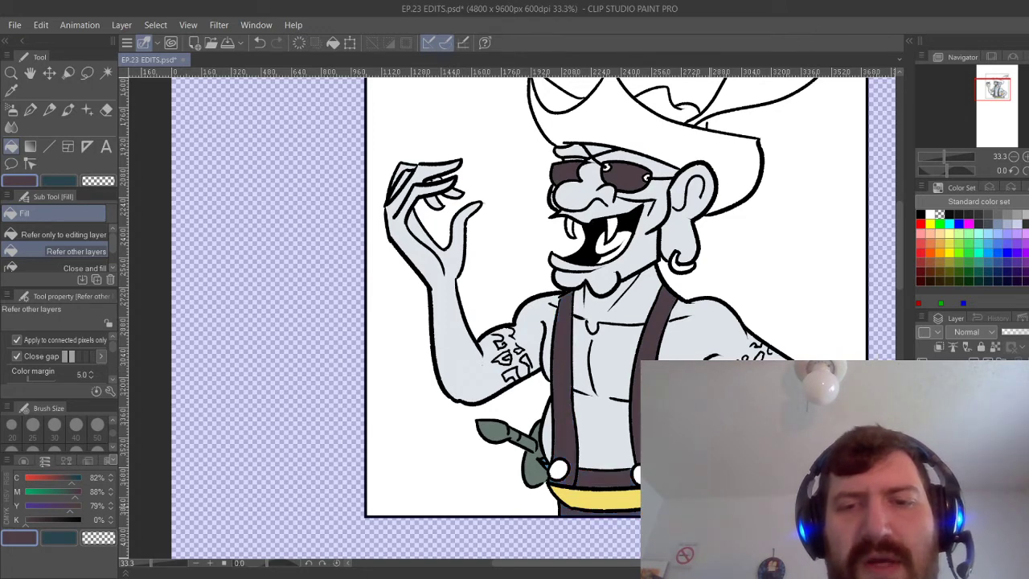
Mix a pale blue, C 18%, M 0%, Y 0%, K 0%, and fill the fangs with it.
left_click_drag(595, 450, 524, 488)
left_click(25, 491)
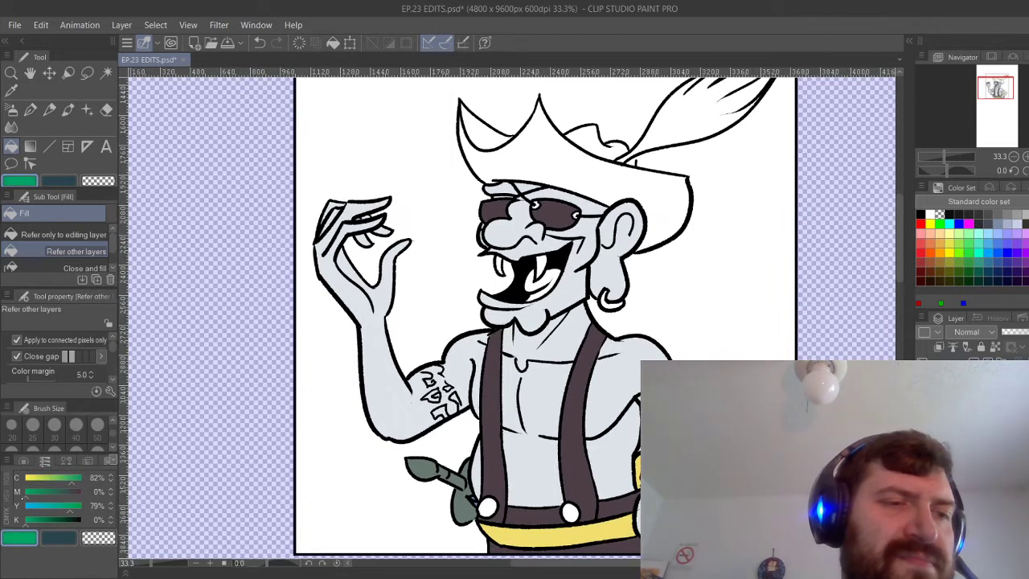
left_click(26, 506)
left_click(38, 481)
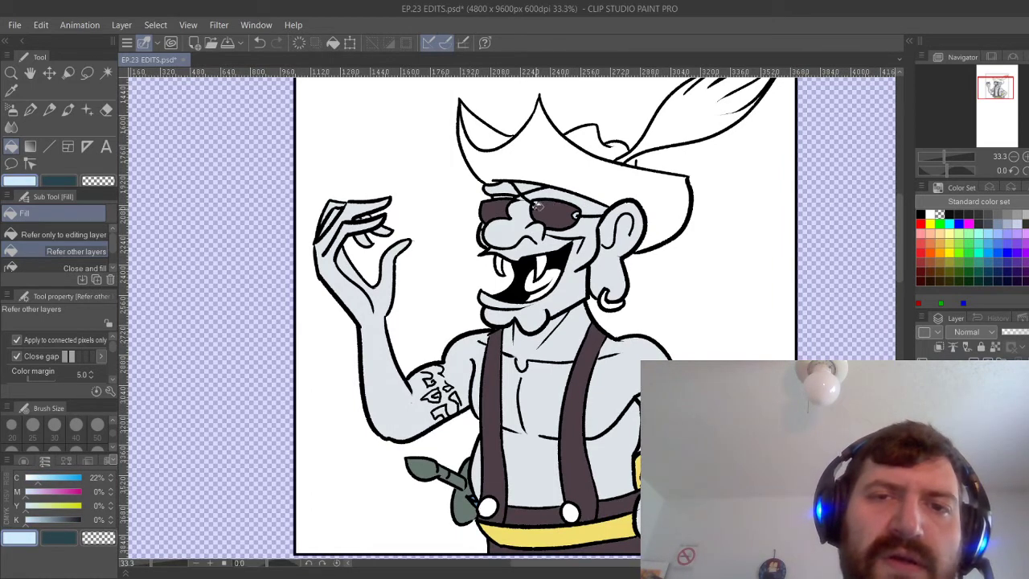
left_click(36, 477)
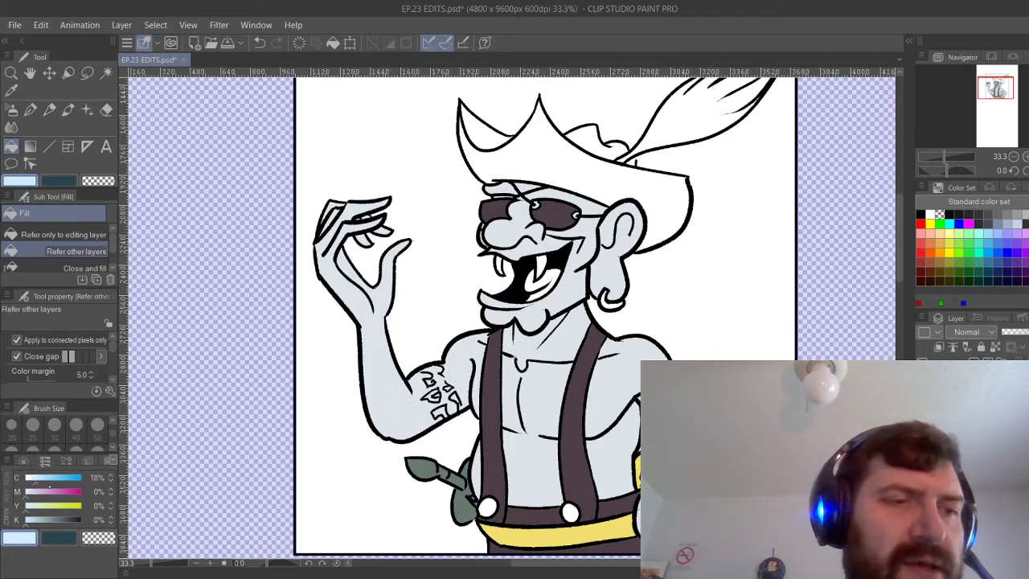
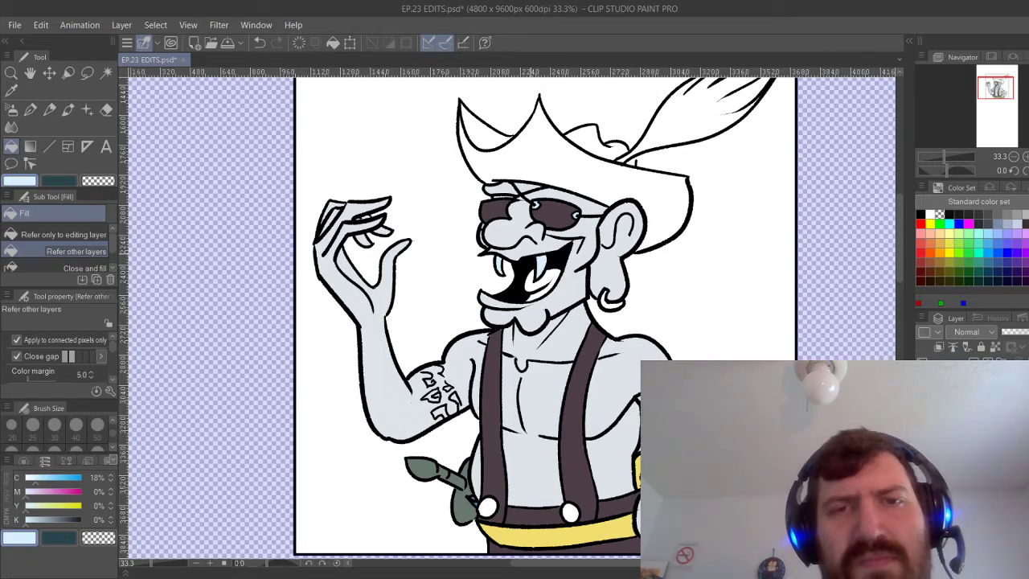
Fill the tongue with orange-red, C 18%, M 78%, Y 78%, K 0%.
left_click(69, 492)
left_click(68, 506)
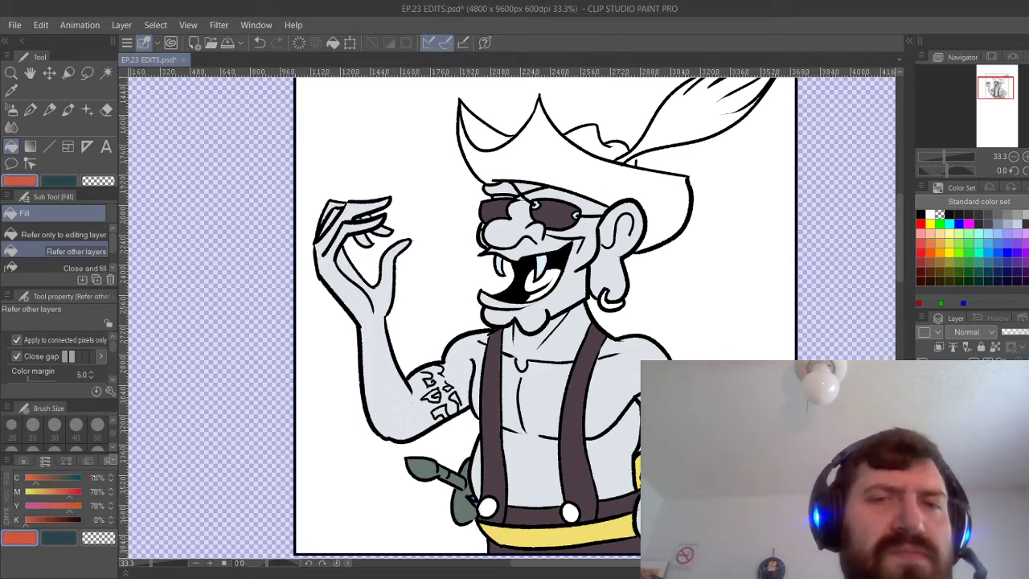
left_click(558, 281)
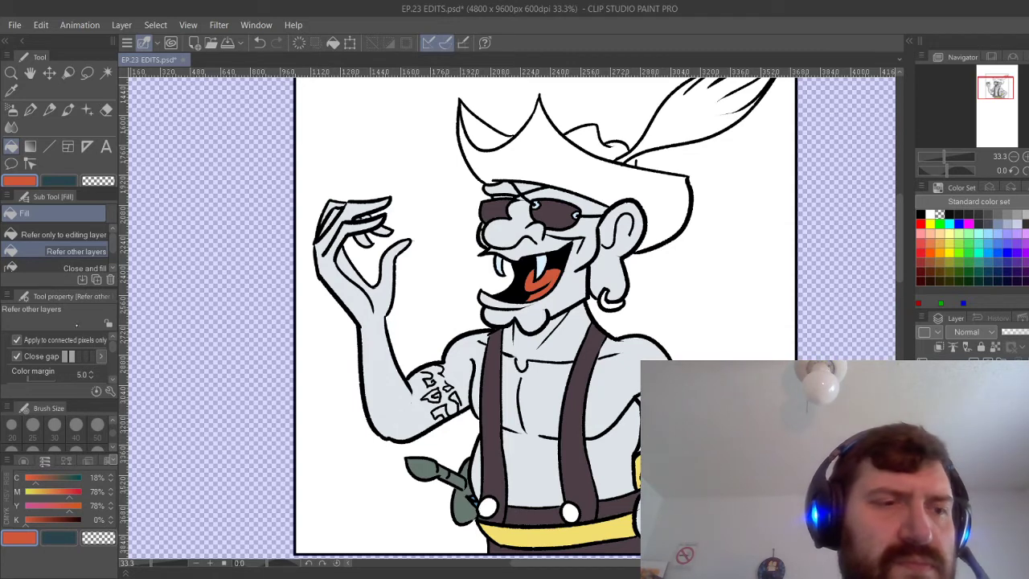
Fill the hoop earring and the belt with golden orange, C 18%, M 41%, Y 78%, K 0%.
left_click(48, 491)
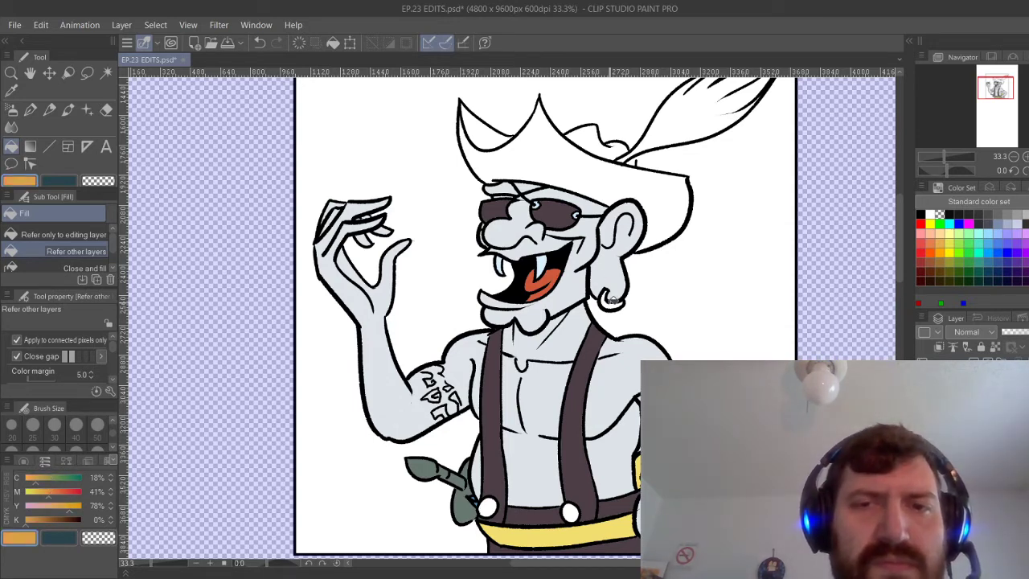
left_click(612, 300)
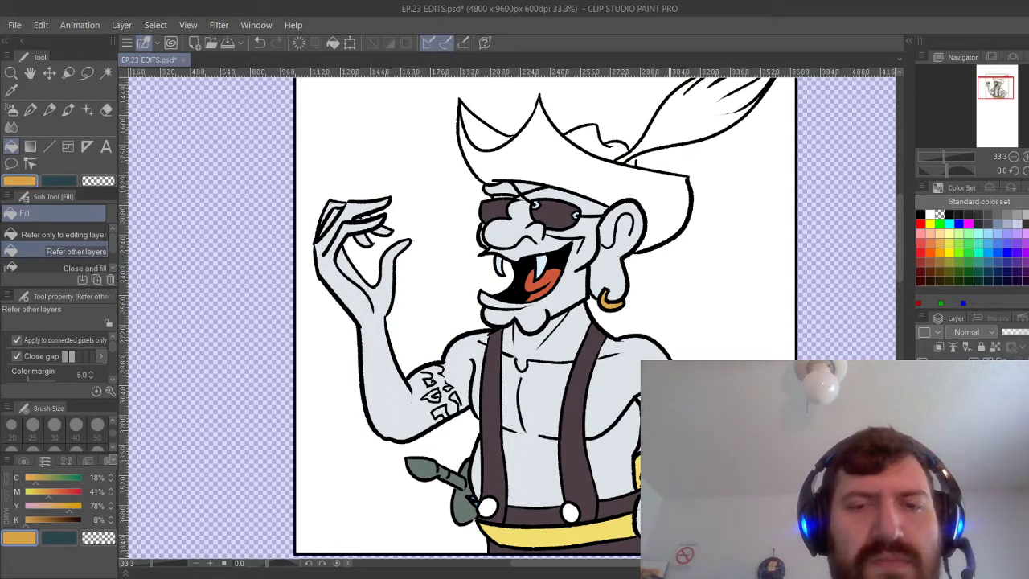
left_click(623, 521)
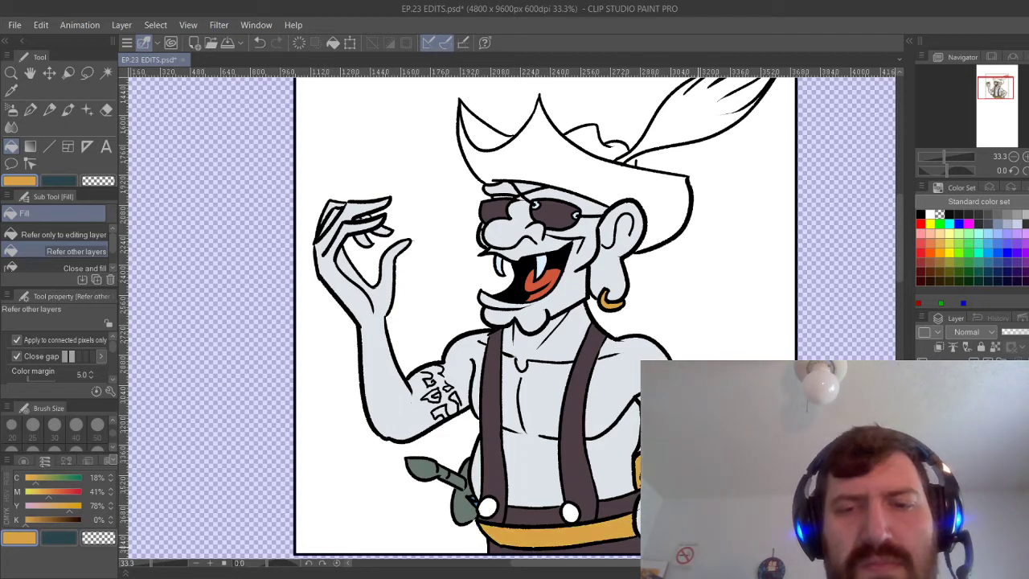
Sample the suspenders' dark brown, C 72%, M 75%, Y 64%, K 30%, and fill the hat's brim, crown and folded front.
left_click_drag(541, 282, 488, 352)
left_click(12, 90)
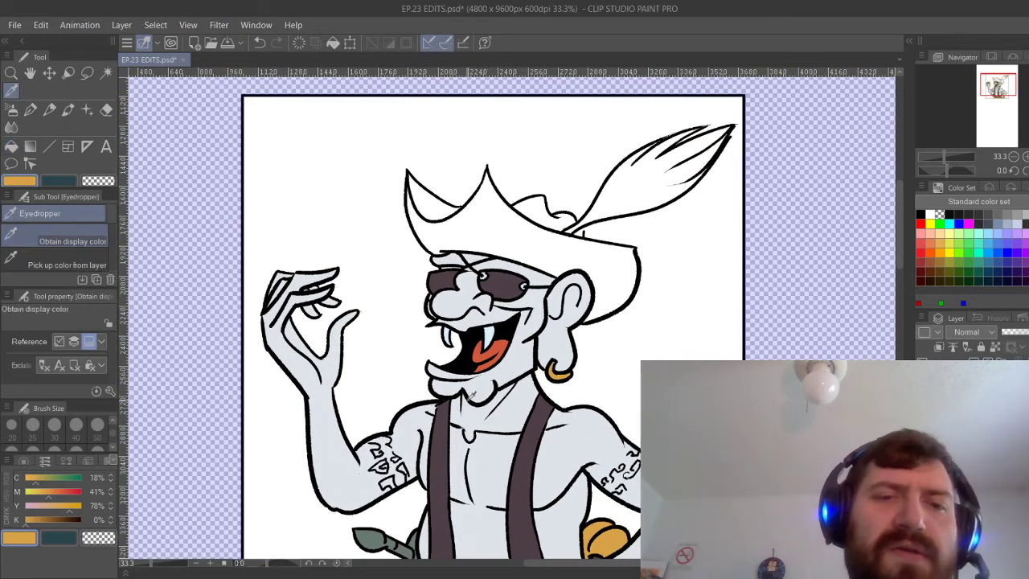
left_click(447, 423)
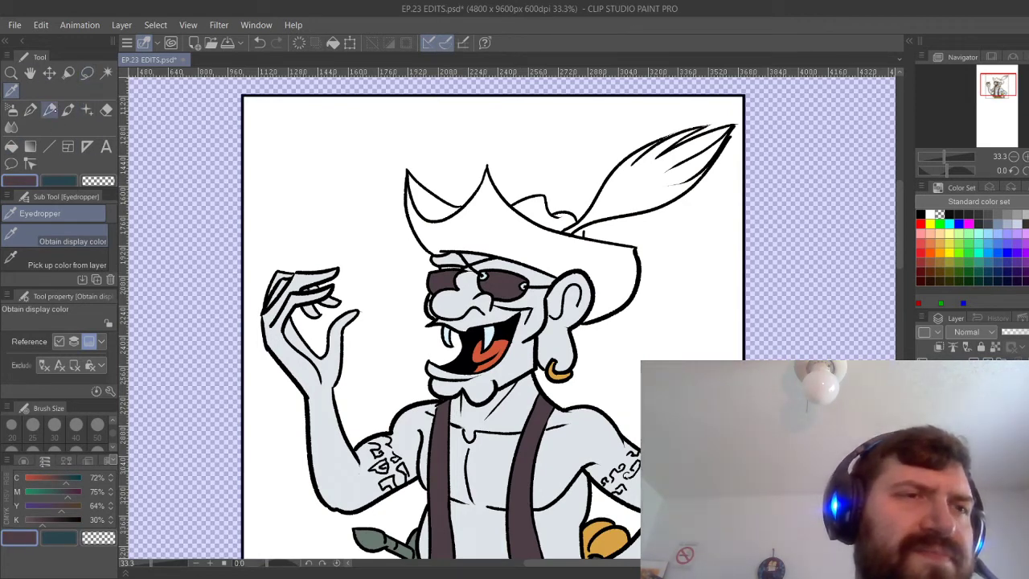
left_click(11, 146)
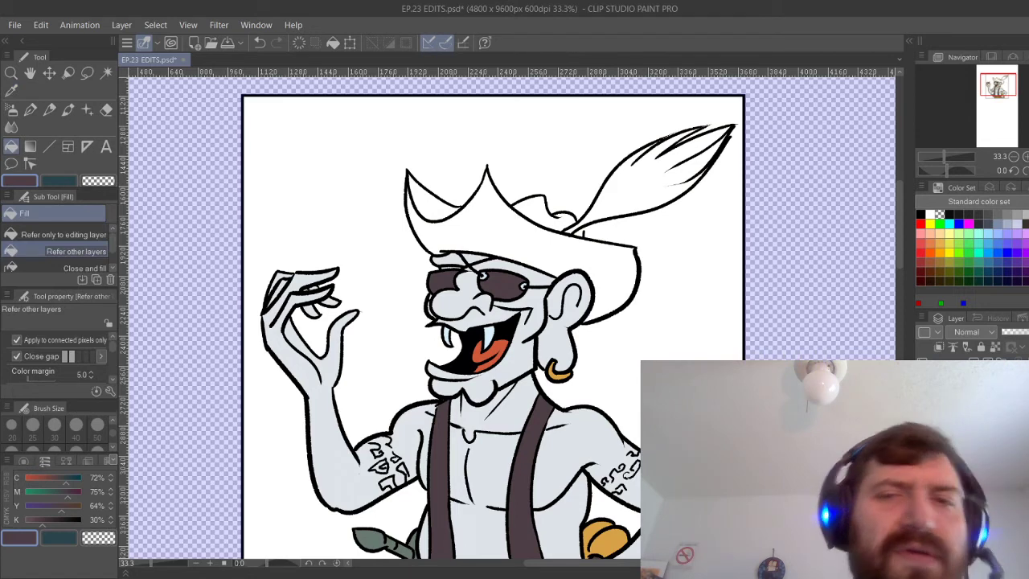
left_click(596, 249)
left_click(530, 216)
left_click(438, 201)
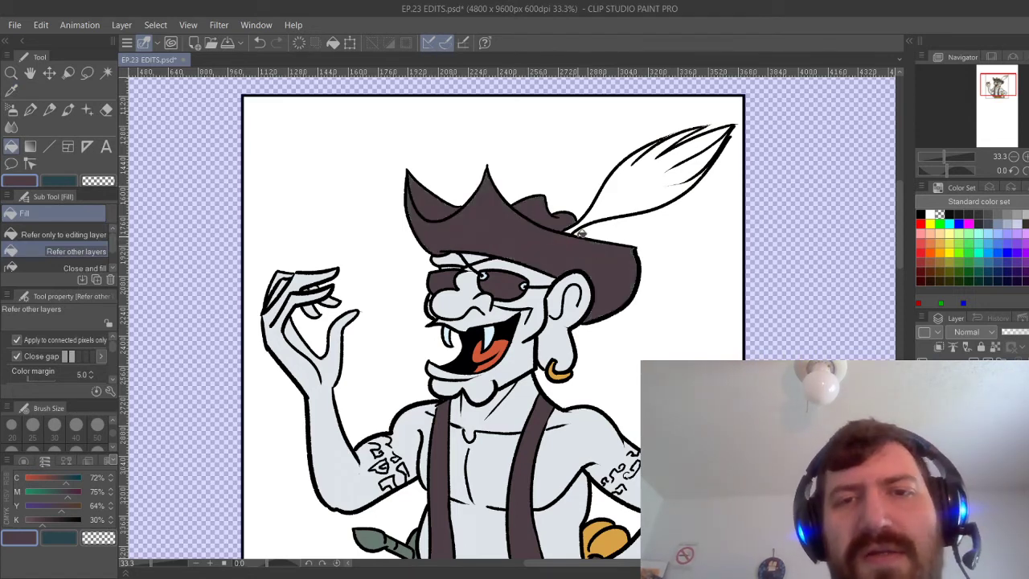
Try to fill the small gap below the feather's base, undo it, and paint the gap dark brown with the Textured pen.
left_click(582, 233)
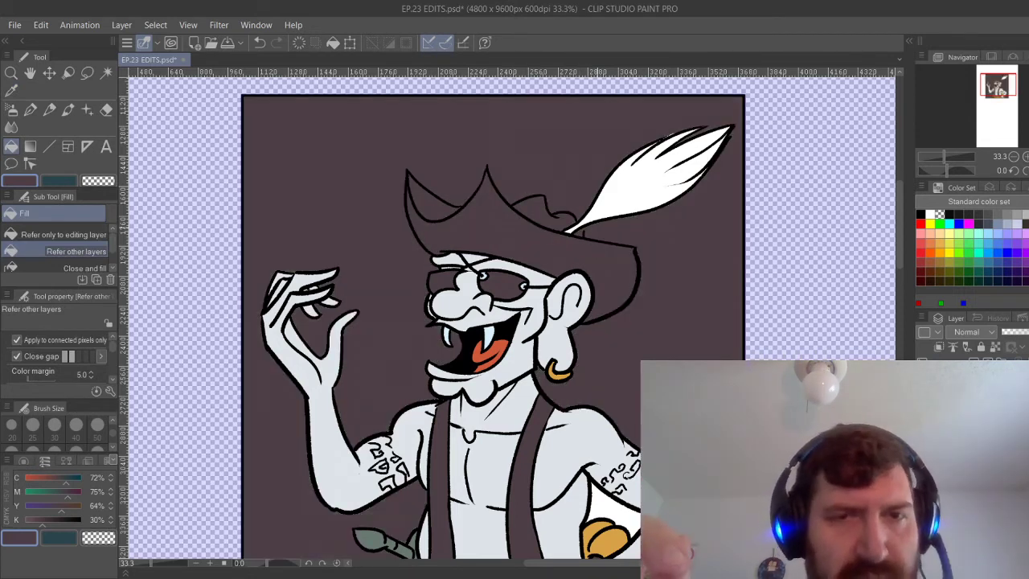
key("ctrl+z")
key("p")
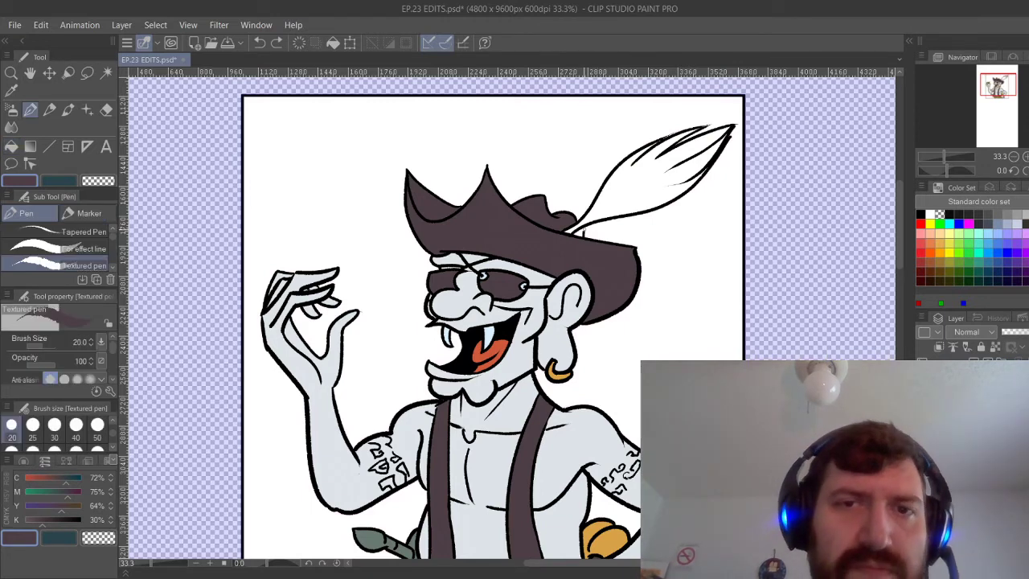
left_click_drag(582, 228, 584, 238)
Mix a pink, C 10%, M 75%, Y 31%, K 0%, and fill the hat's feather with it.
key("g")
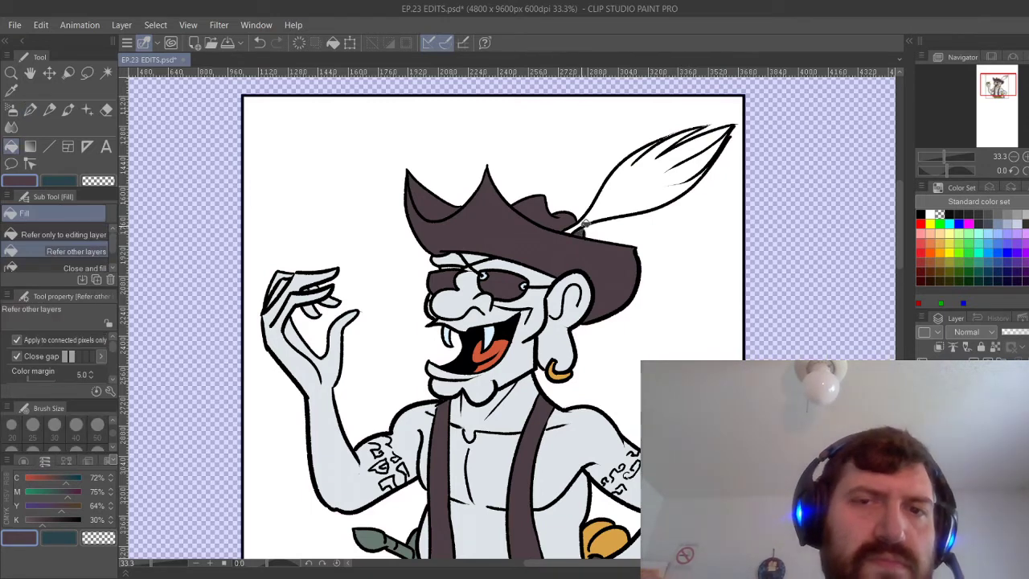
left_click(32, 478)
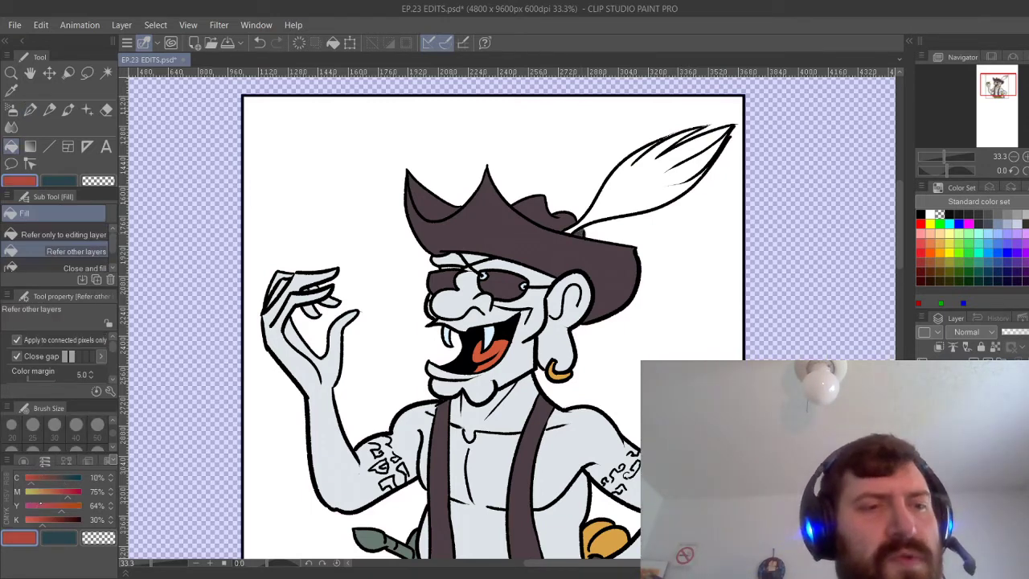
left_click_drag(43, 520, 25, 520)
left_click(42, 506)
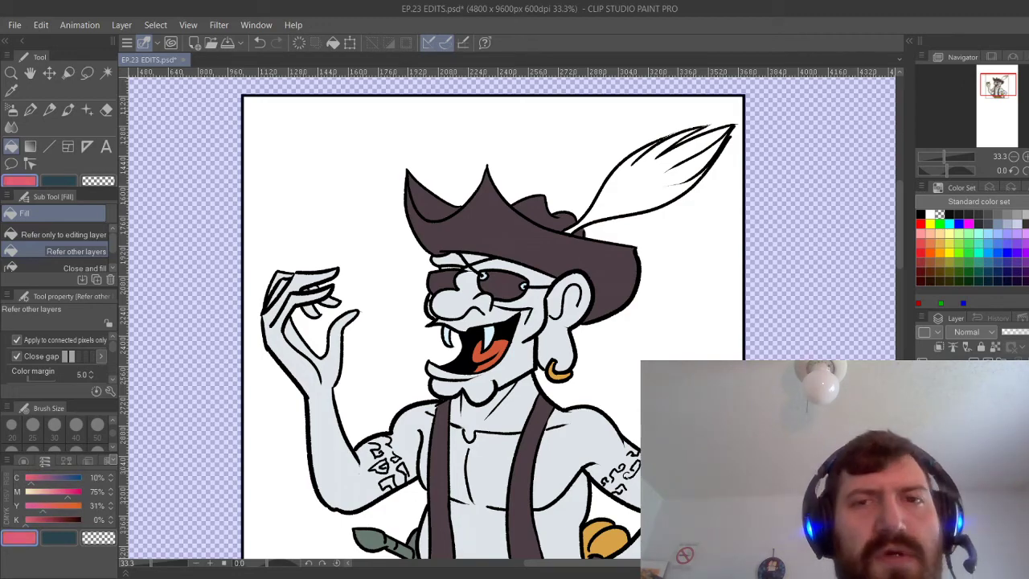
left_click(653, 185)
scroll(603, 140, "down", 3)
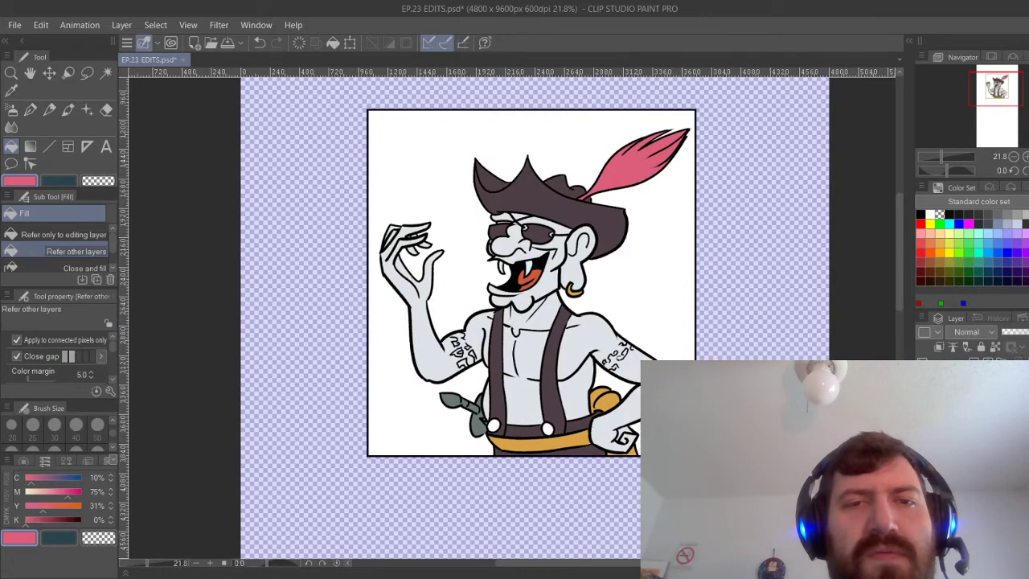
Sample the character's pale grey skin colour for the Textured pen and save the file.
scroll(669, 317, "up", 2)
scroll(326, 293, "up", 3)
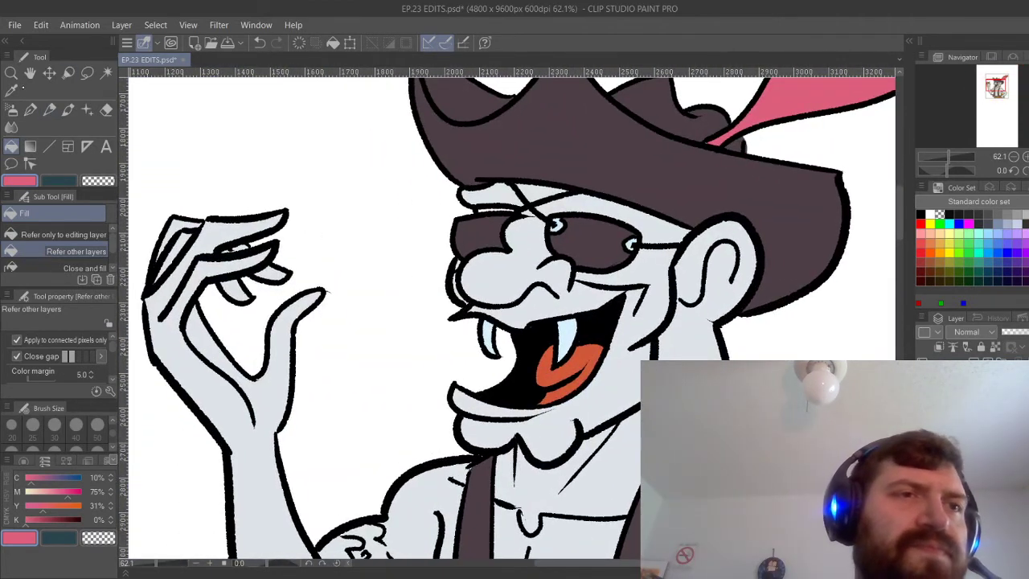
left_click(11, 90)
left_click(610, 204)
left_click(31, 109)
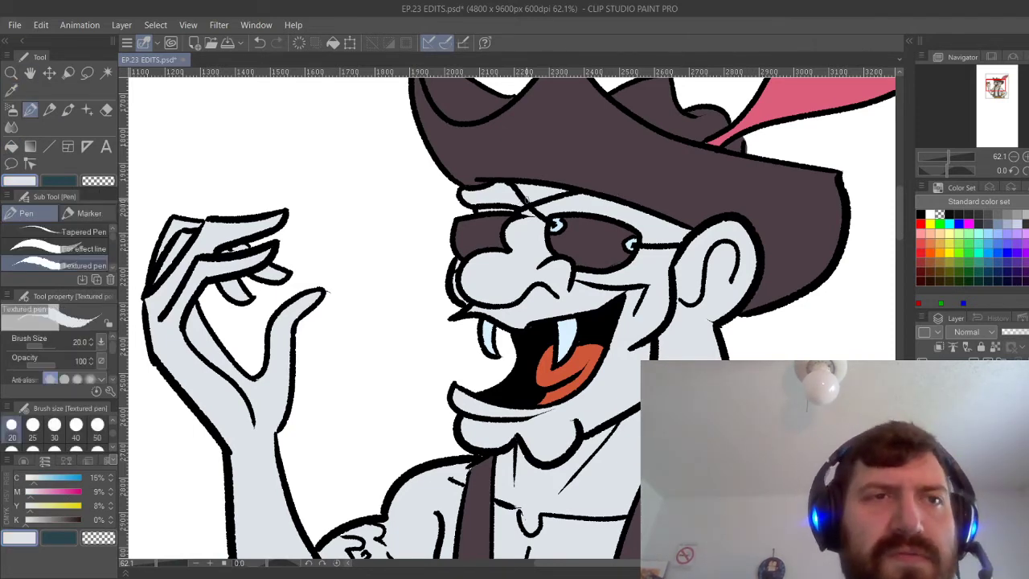
scroll(555, 240, "down", 3)
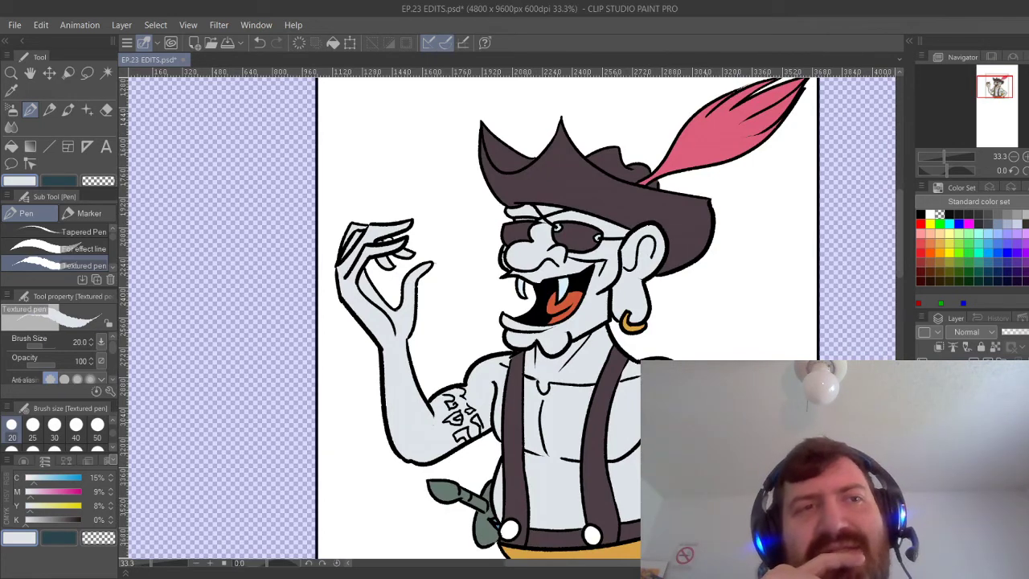
key("ctrl+s")
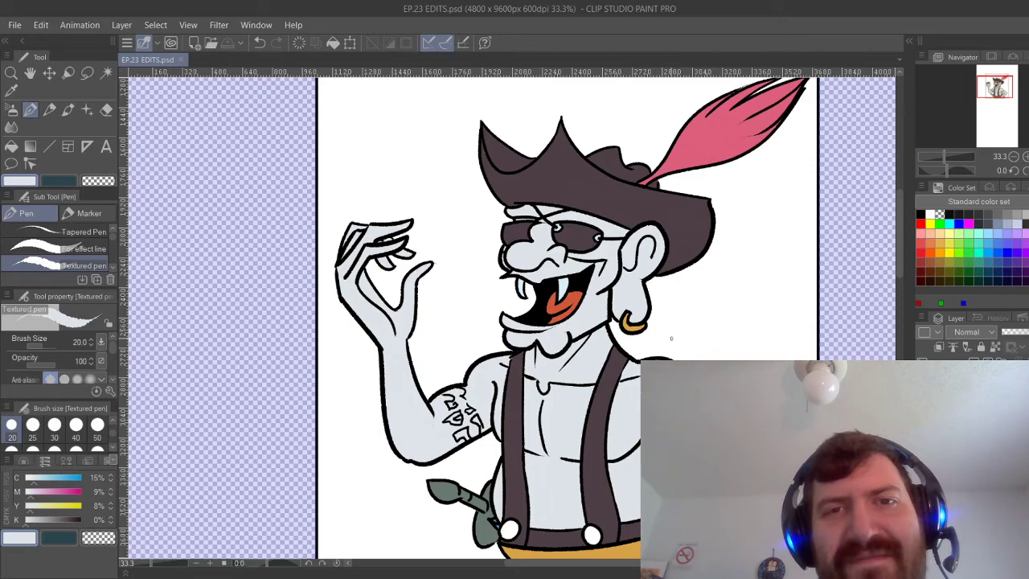
scroll(490, 377, "down", 2)
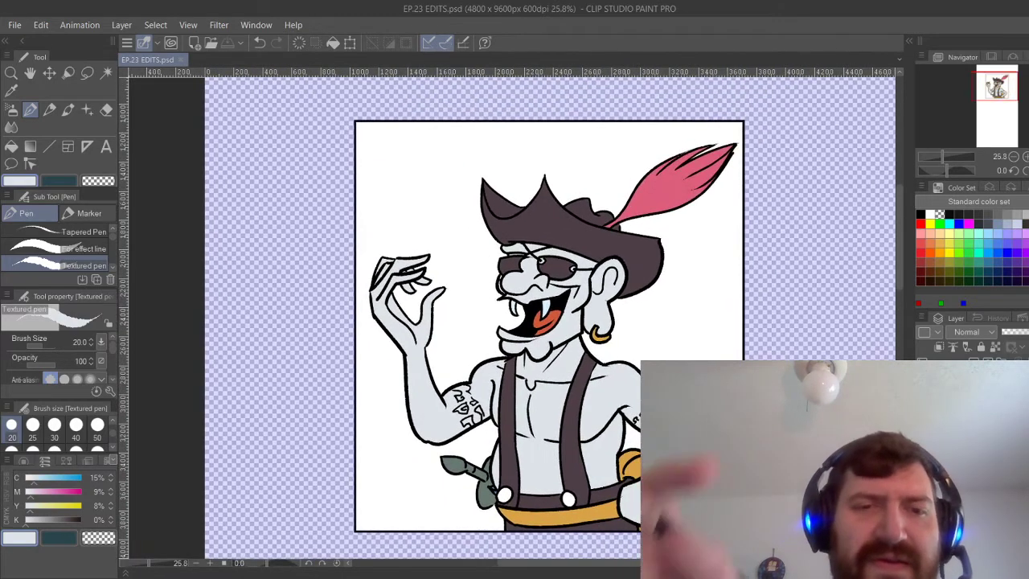
Mix a golden yellow, C 17%, M 35%, Y 92%, K 0%, and fill the white background around the character with it.
left_click(70, 478)
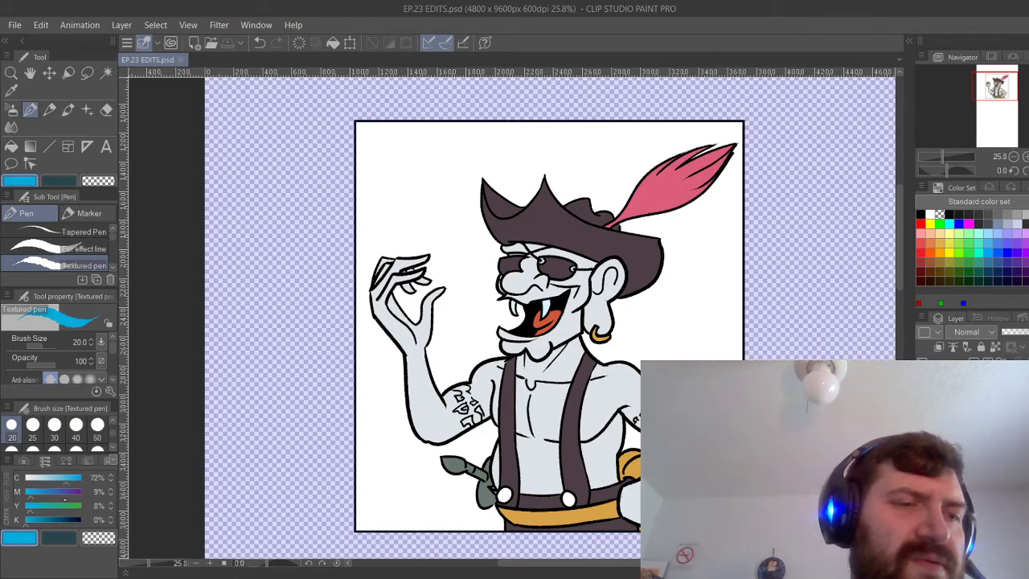
left_click(66, 506)
left_click(35, 478)
left_click_drag(65, 505, 76, 505)
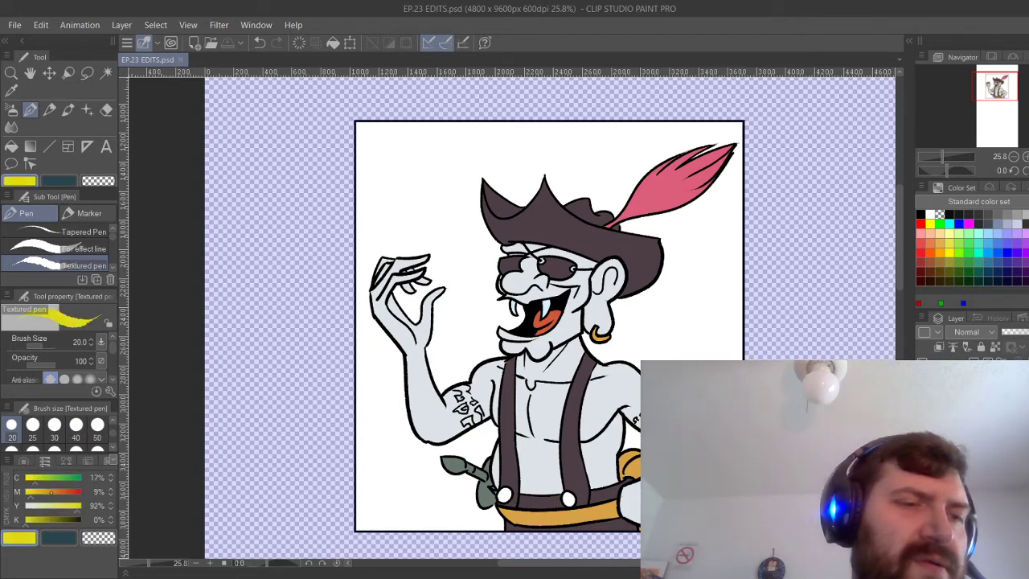
left_click(46, 492)
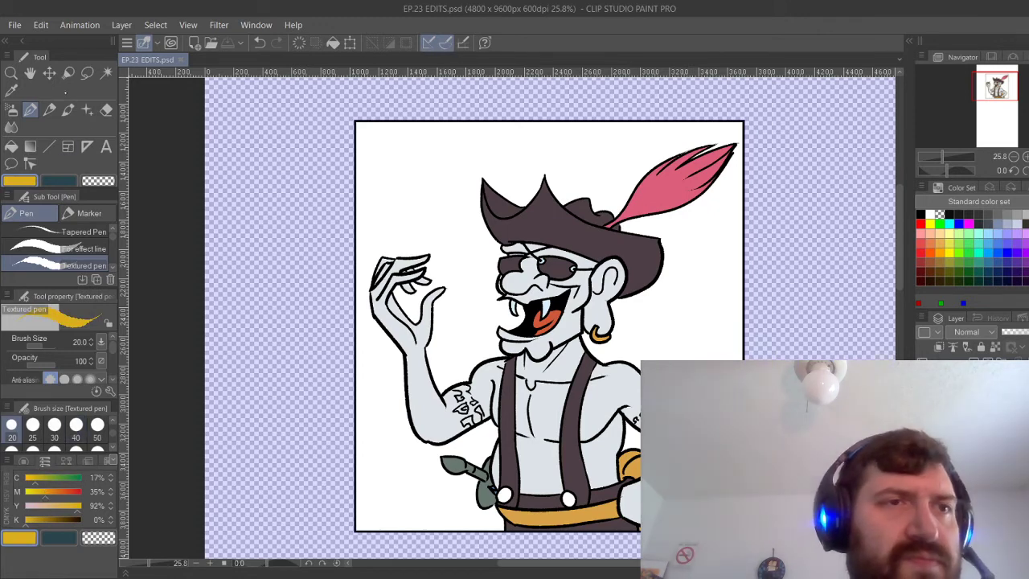
left_click(11, 147)
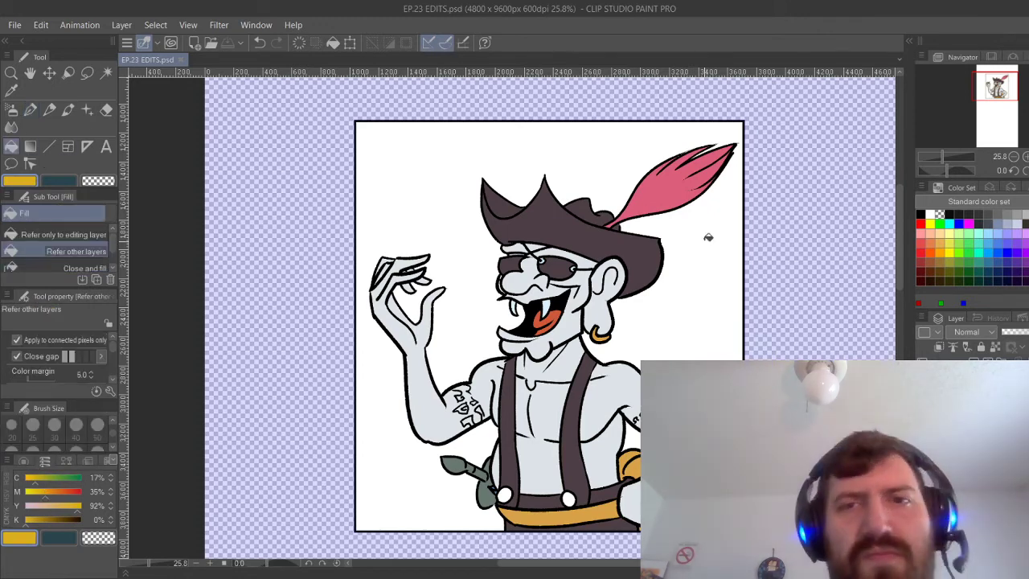
left_click(693, 327)
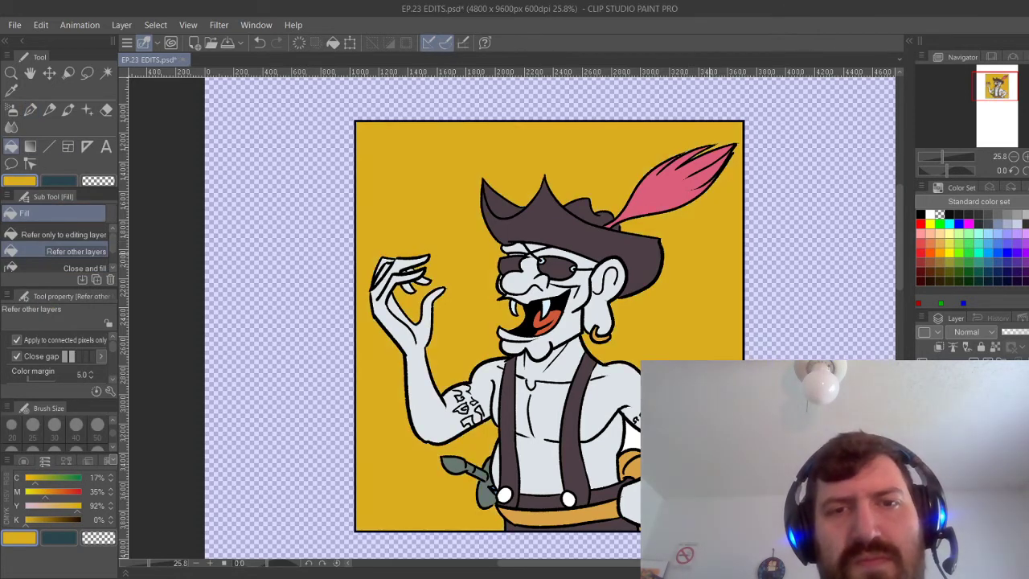
Try background fills in orange, C 17%, M 77%, Y 92%, and amber, C 7%, M 45%, Y 92%, and undo the amber.
left_click(68, 491)
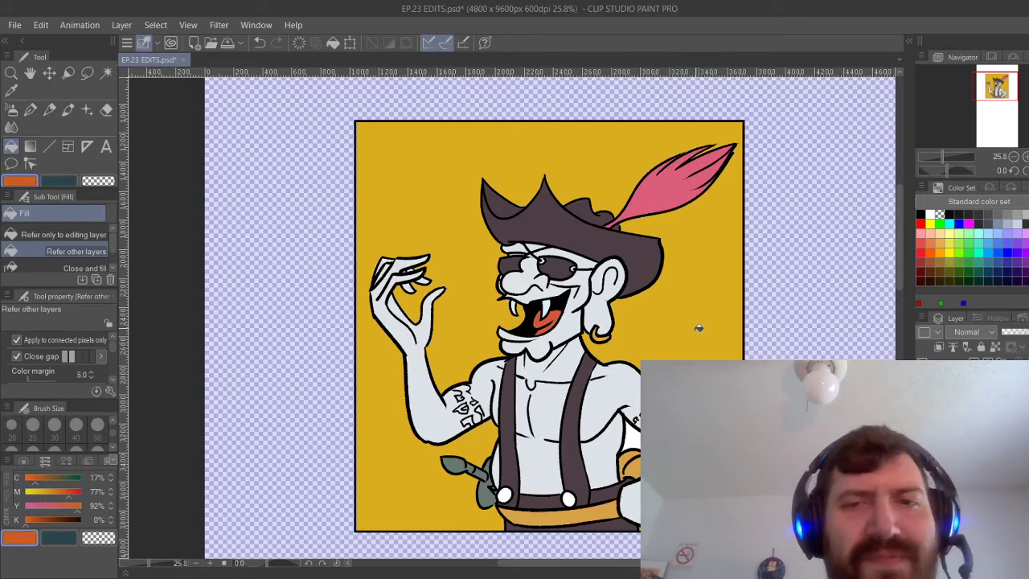
left_click(739, 312)
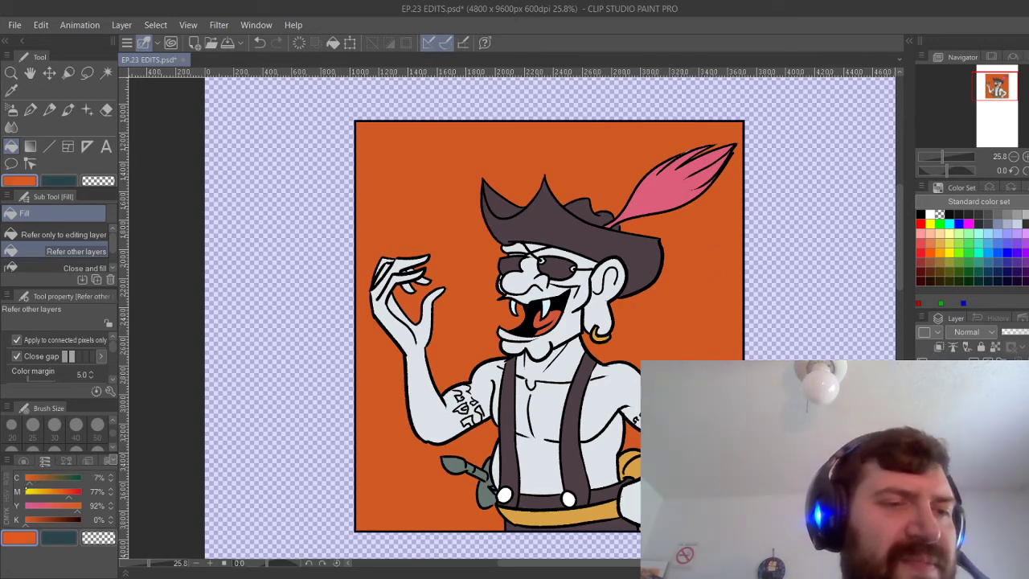
left_click(50, 491)
key("ctrl+z")
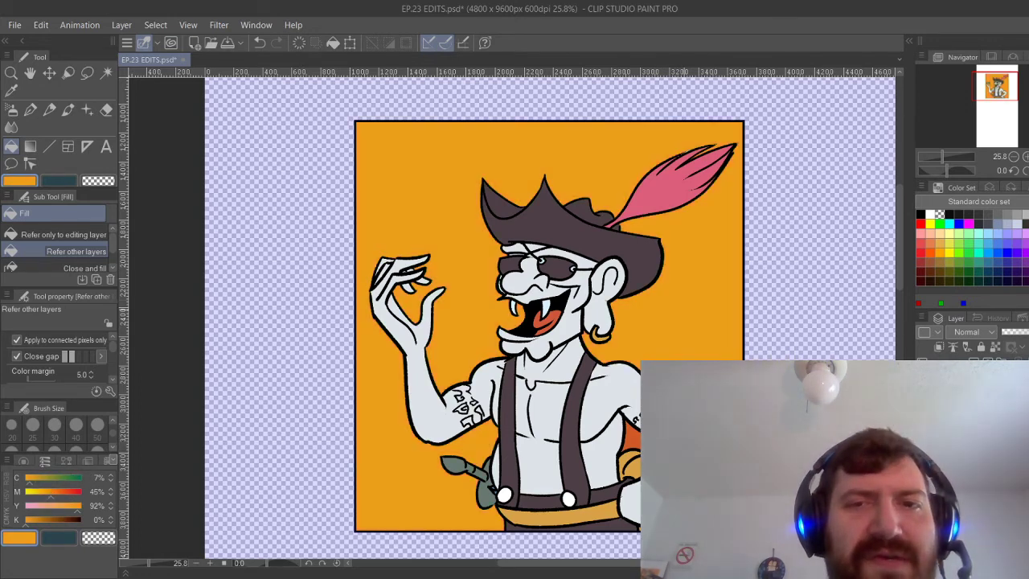
key("ctrl+y")
Mix a soft light orange, C 7%, M 28%, Y 67%, K 0%, and fill the background with it.
left_click(64, 506)
left_click(41, 491)
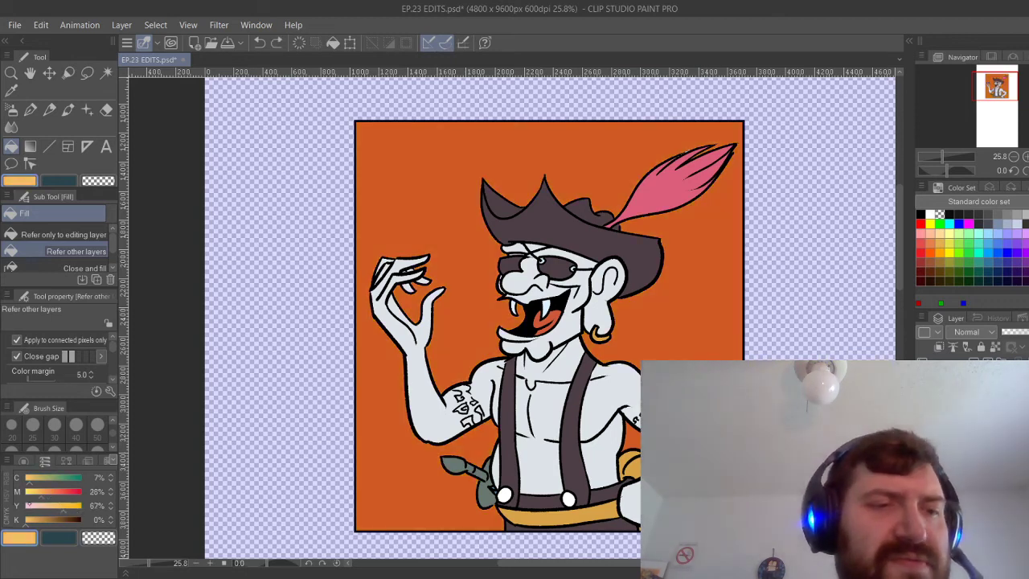
left_click(683, 313)
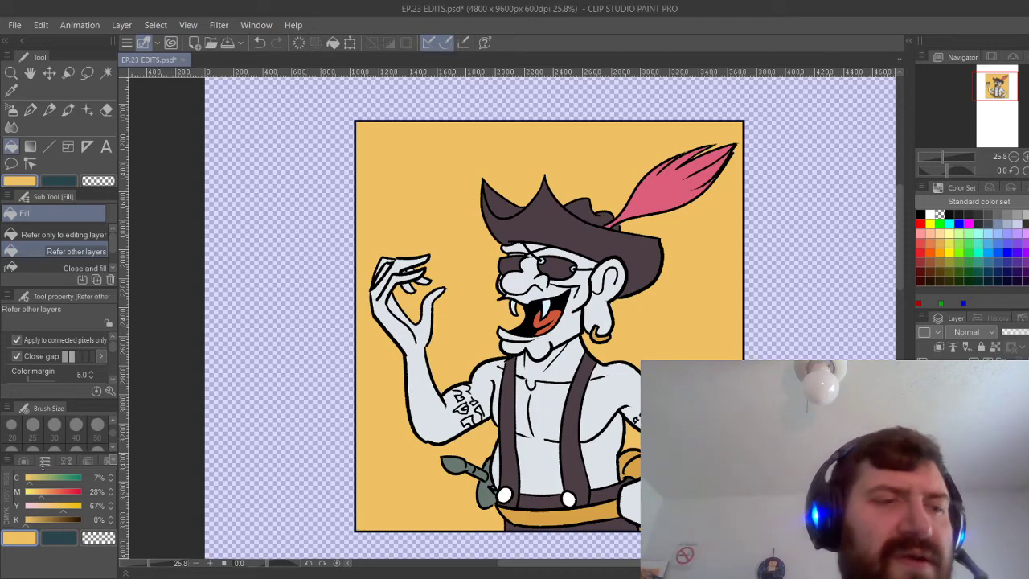
Mix a light yellow, C 0%, M 14%, Y 67%, K 0%, and fill the background around the character with it.
left_click(35, 492)
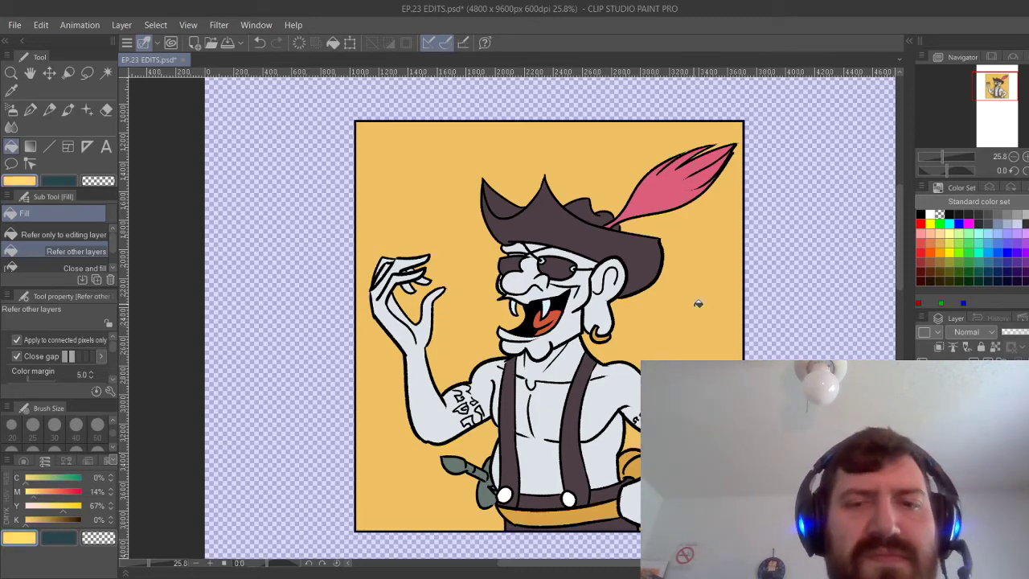
left_click(698, 303)
left_click_drag(651, 228, 579, 186)
double_click(579, 187)
scroll(554, 289, "down", 1)
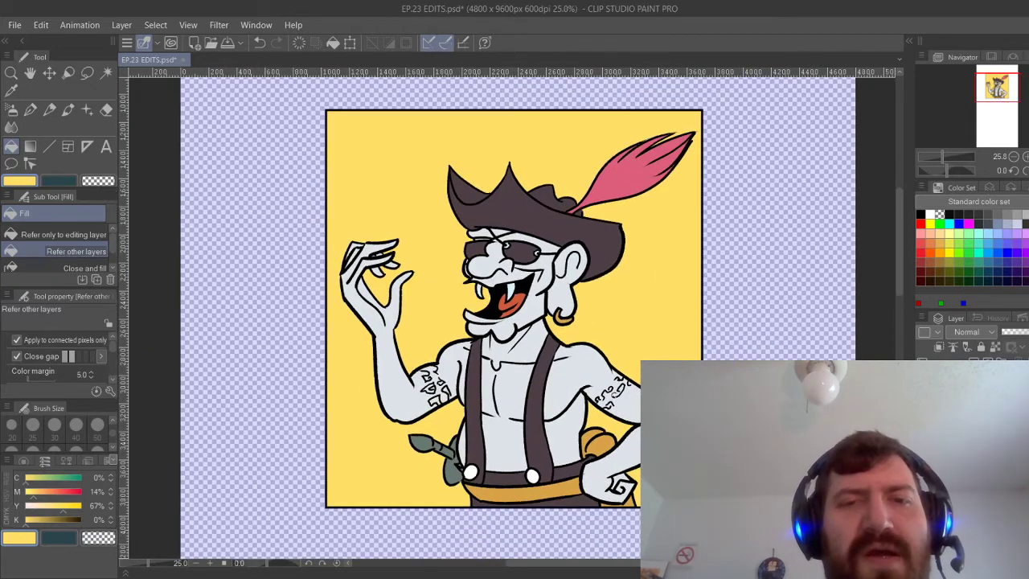
left_click_drag(554, 290, 534, 266)
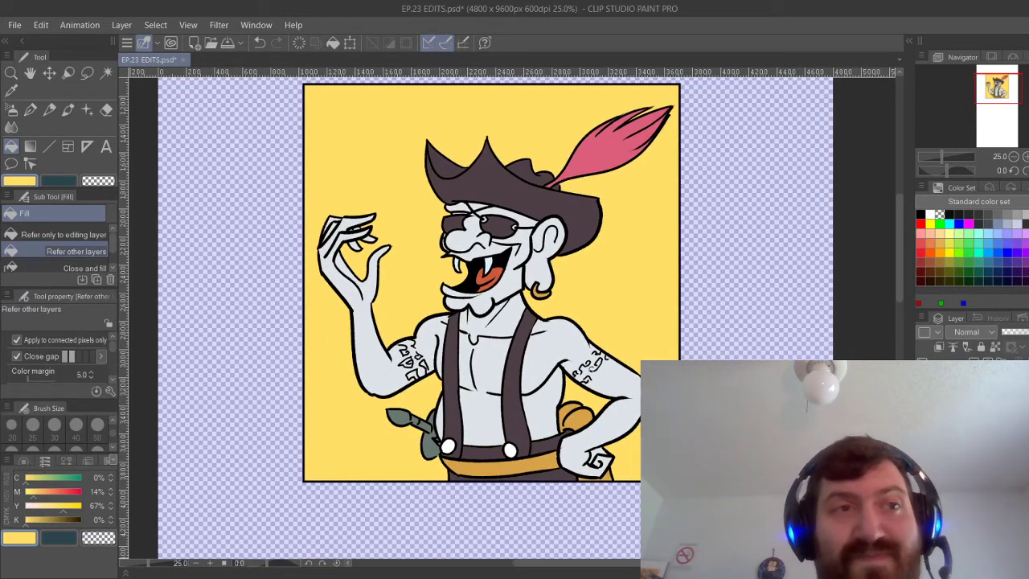
Auto-select all the yellow background on the editing layer, with the limit to connected pixels turned off.
key("w")
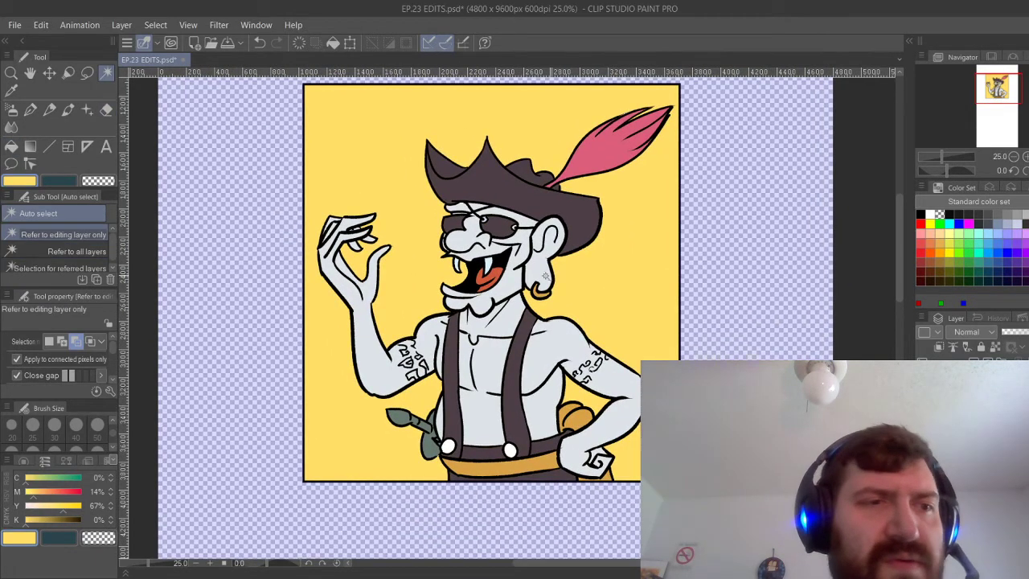
left_click(17, 358)
left_click(628, 298)
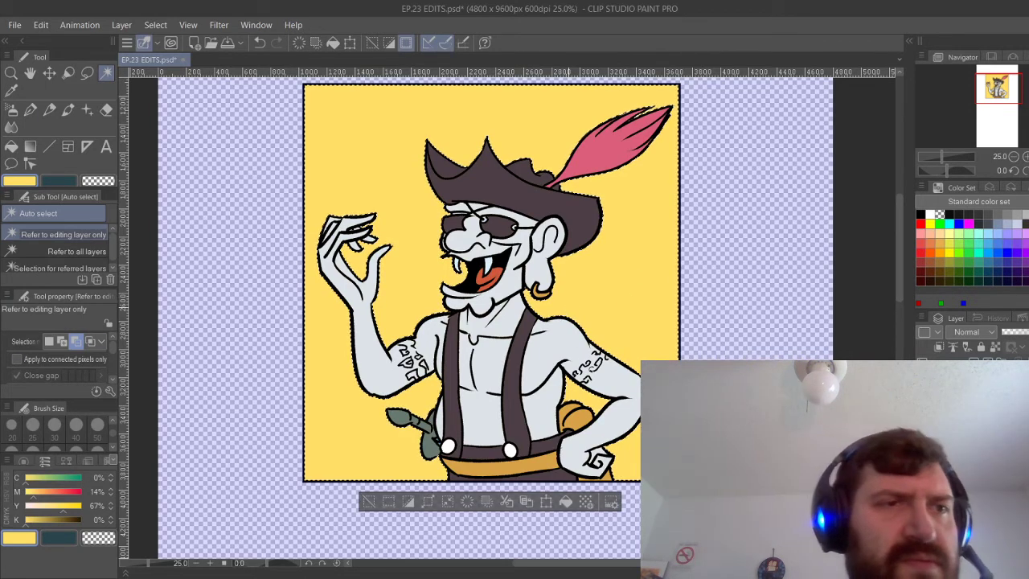
Mix a pale cream, C 9%, M 0%, Y 29%, K 0%, and set the Hard airbrush to size 499.9.
left_click(42, 505)
left_click(26, 492)
left_click(31, 479)
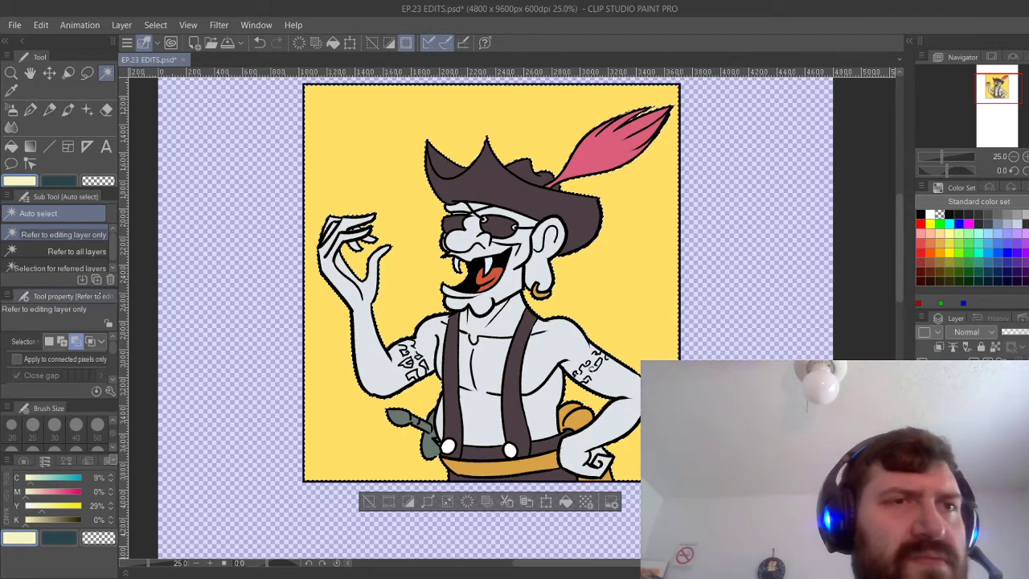
left_click(11, 109)
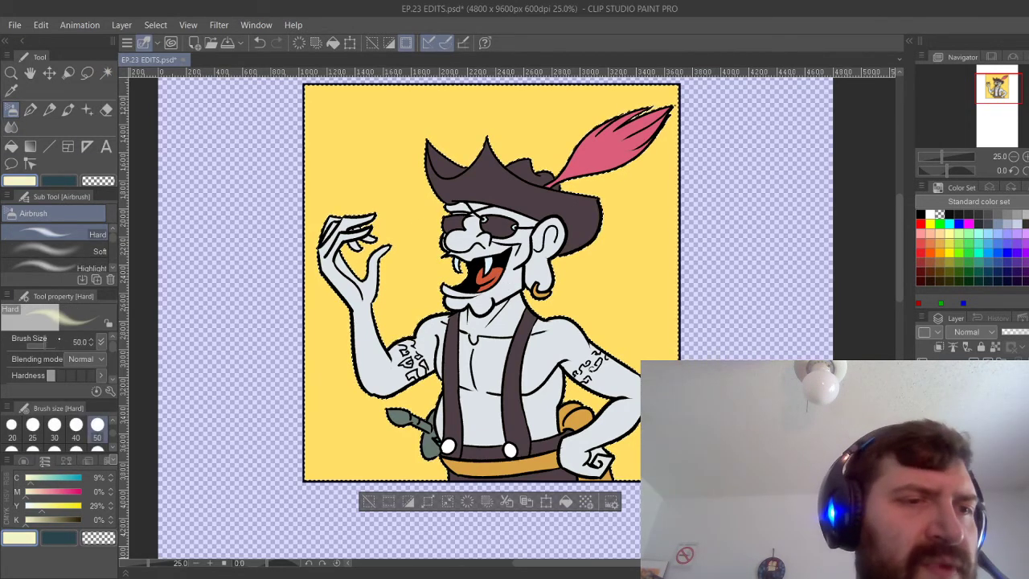
left_click(55, 346)
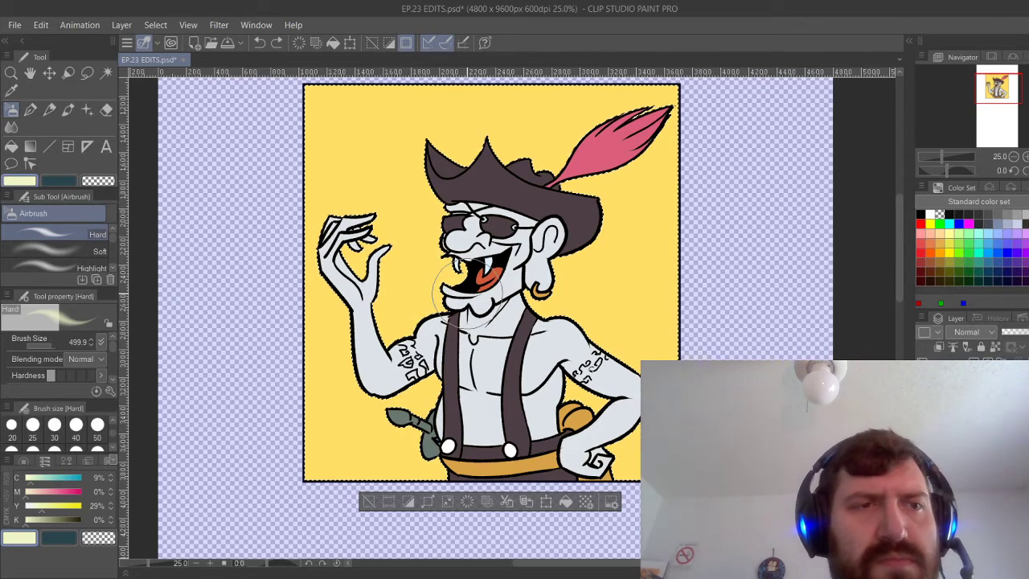
Airbrush a cream glow around the character at brush density 60, widening it with the brush size raised to 609.4.
scroll(56, 358, "down", 2)
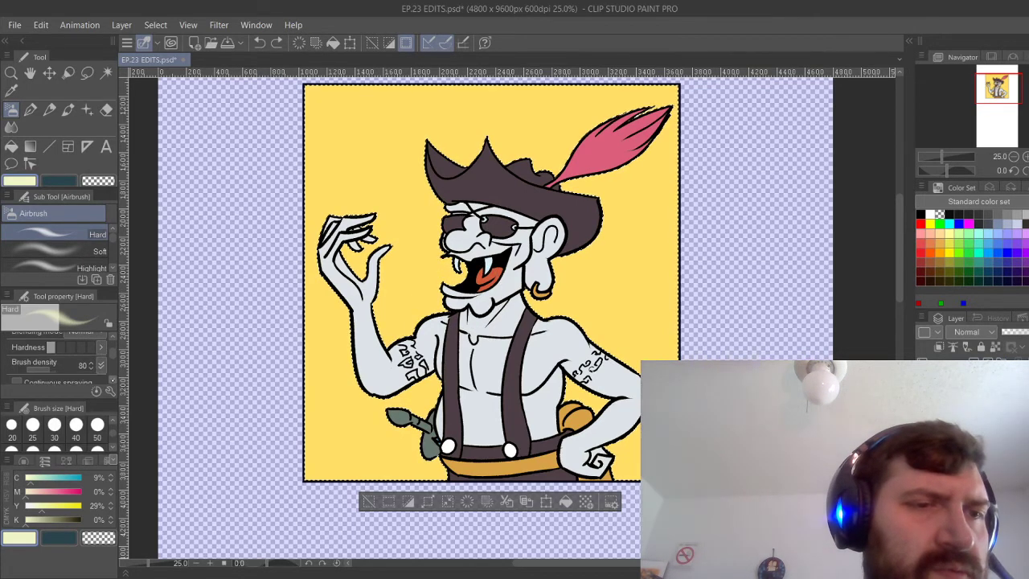
left_click_drag(53, 368, 45, 368)
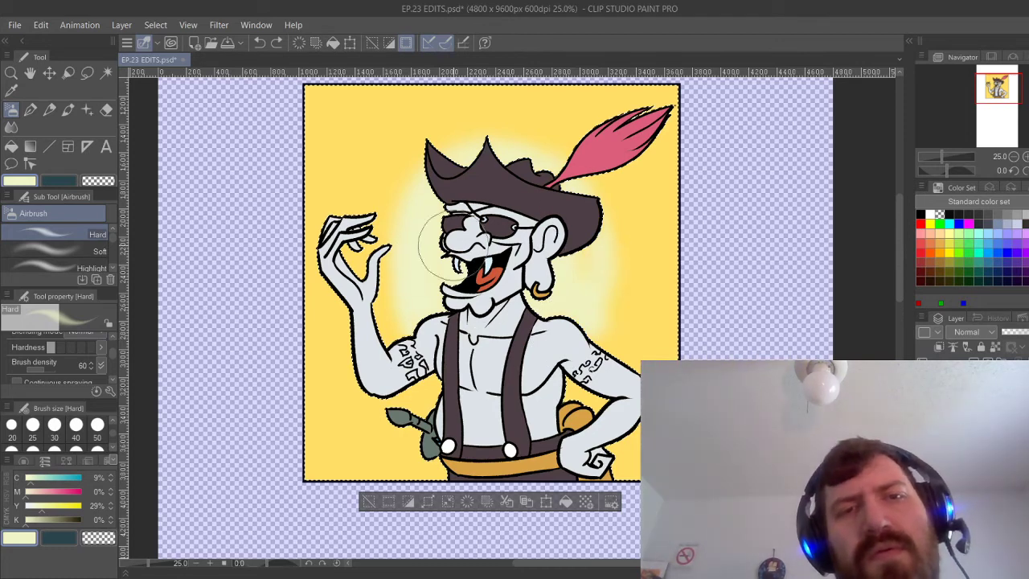
left_click_drag(478, 301, 536, 255)
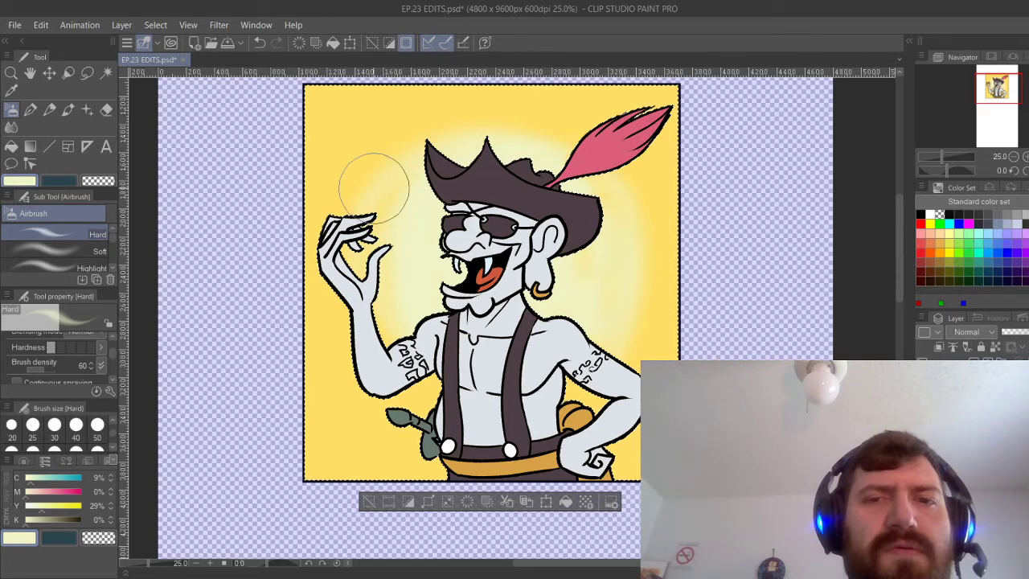
scroll(56, 354, "up", 2)
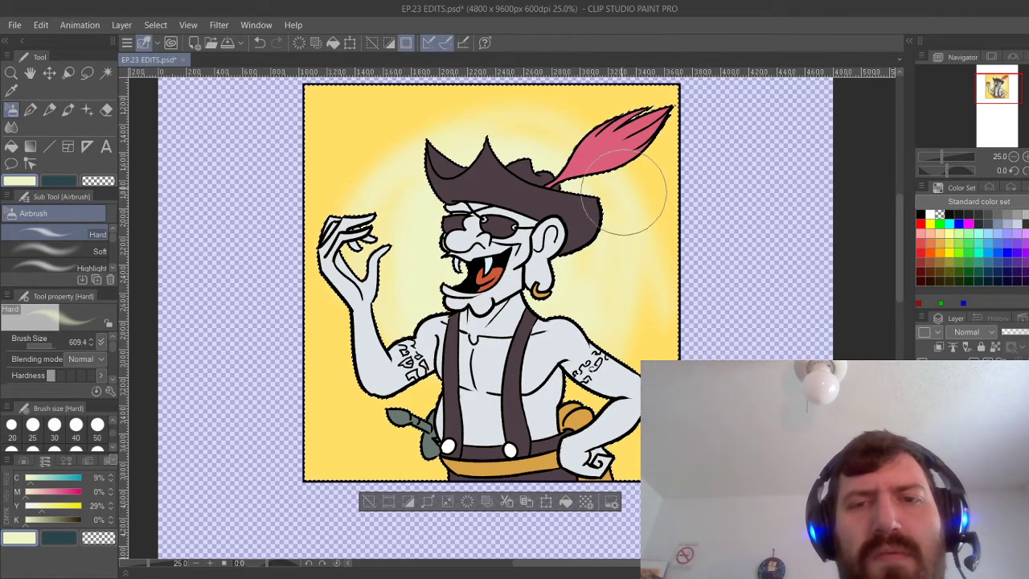
mouse_move(624, 193)
left_mouse_down()
mouse_move(564, 389)
mouse_move(352, 374)
mouse_move(502, 131)
mouse_move(293, 225)
mouse_move(669, 293)
left_mouse_up()
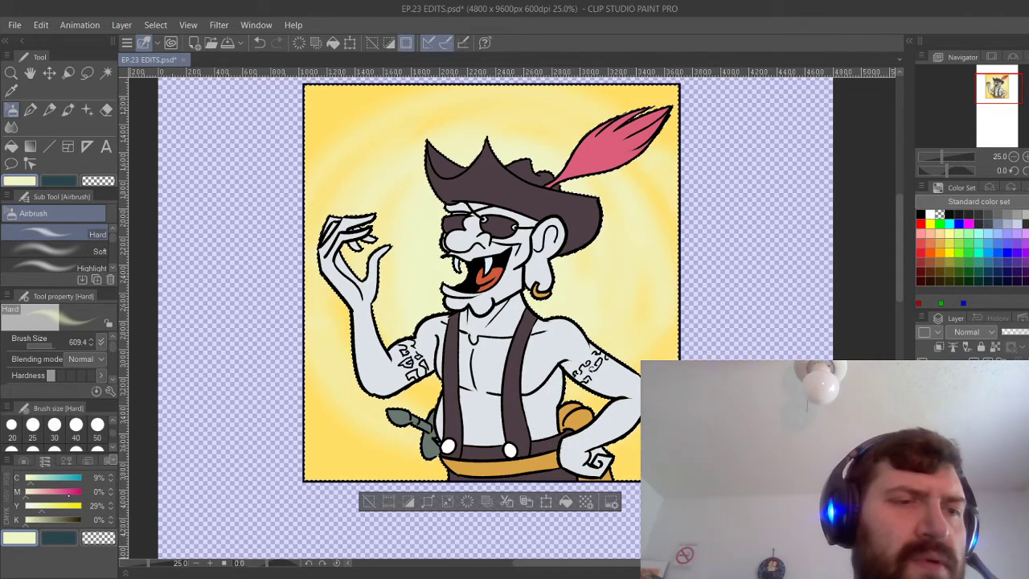
Mix a dark red-orange, C 27%, M 85%, Y 91%, K 0%, and airbrush the background's corners and outer edges with it.
left_click(70, 506)
left_click(67, 493)
left_click(73, 492)
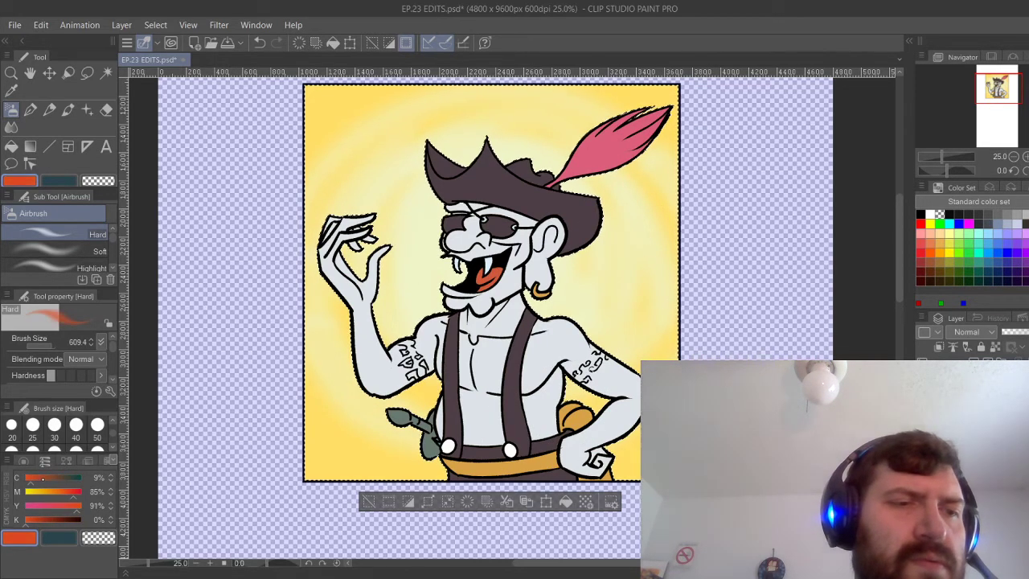
left_click(41, 478)
mouse_move(221, 381)
left_mouse_down()
mouse_move(403, 481)
mouse_move(272, 419)
mouse_move(307, 438)
mouse_move(305, 402)
mouse_move(400, 503)
left_mouse_up()
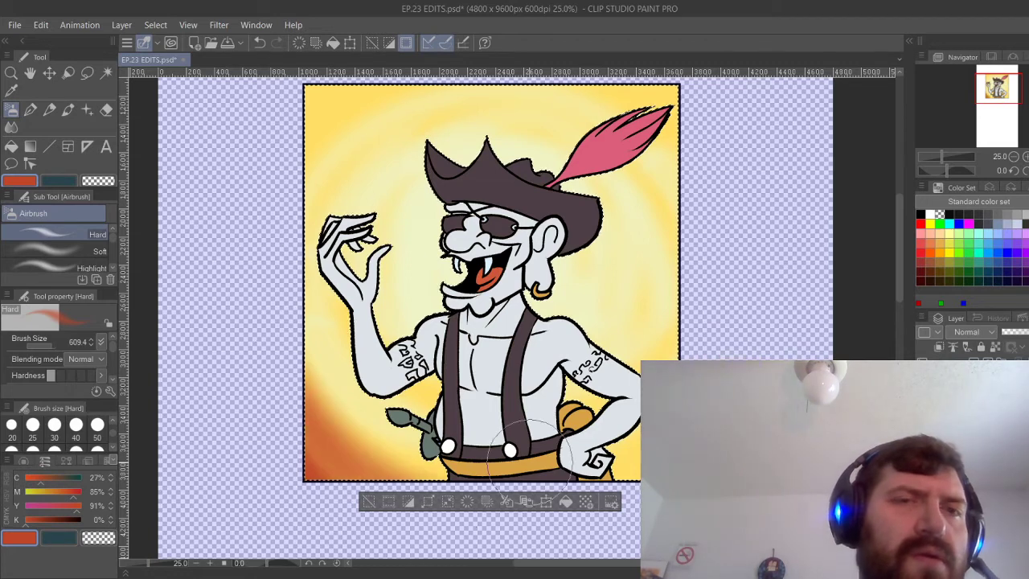
mouse_move(356, 104)
left_mouse_down()
mouse_move(312, 113)
mouse_move(420, 85)
mouse_move(600, 85)
mouse_move(704, 137)
left_mouse_up()
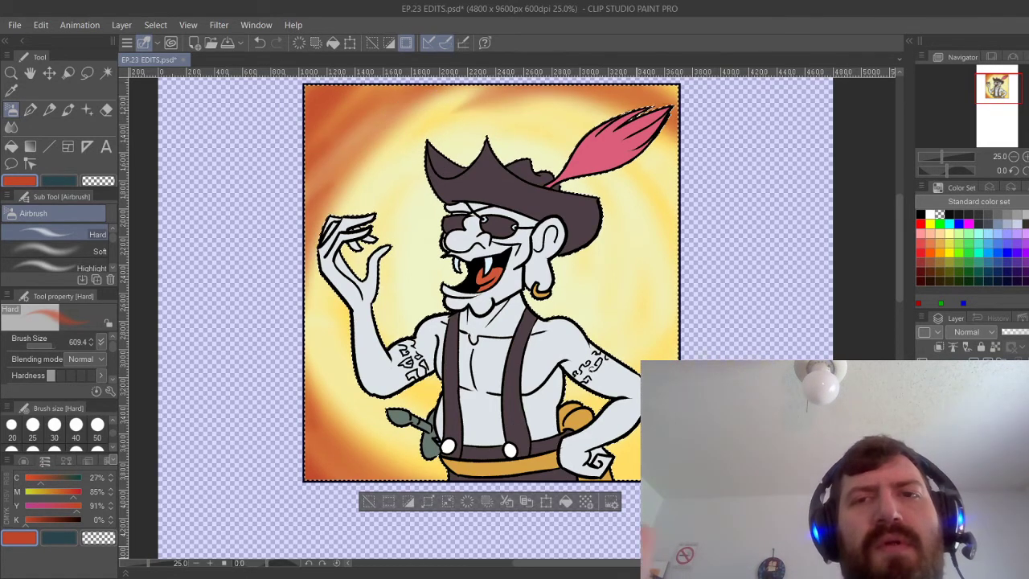
left_click_drag(627, 514, 680, 445)
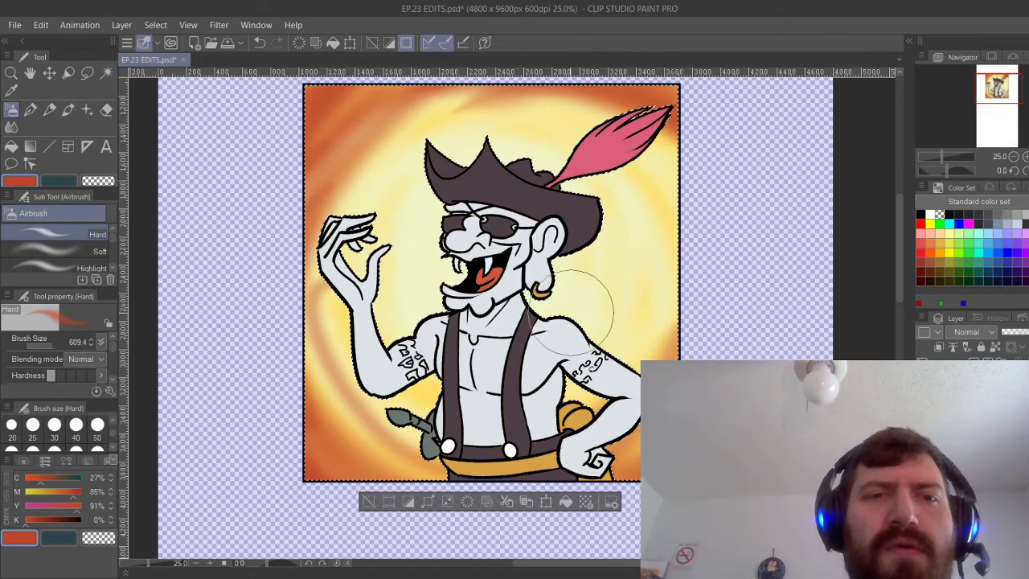
Airbrush red-orange arcs into the glow around the hat and arm, and undo the last strokes.
left_click_drag(597, 144, 636, 273)
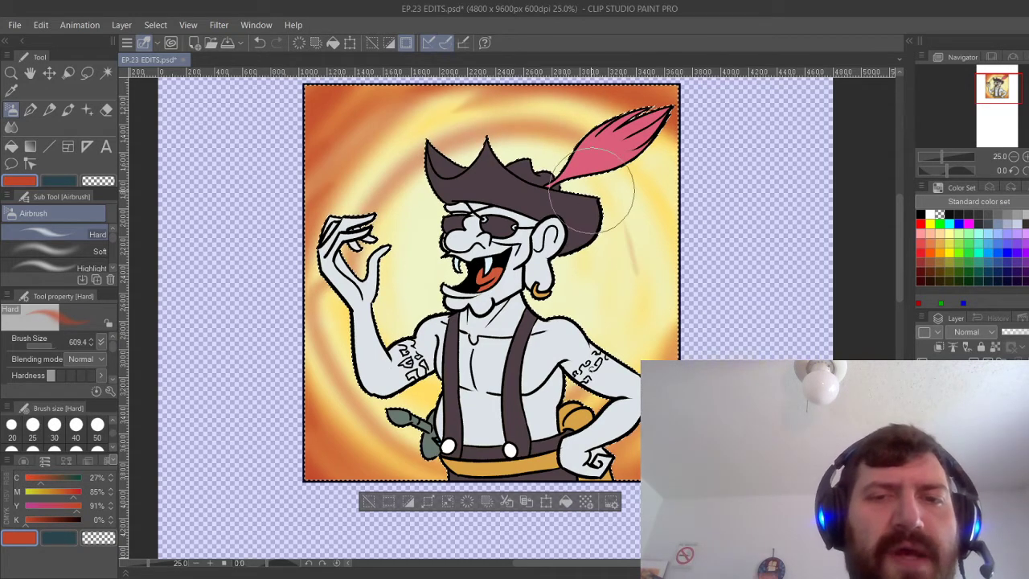
mouse_move(390, 312)
left_mouse_down()
mouse_move(421, 238)
mouse_move(516, 414)
left_mouse_up()
key("ctrl+z")
key("ctrl+z")
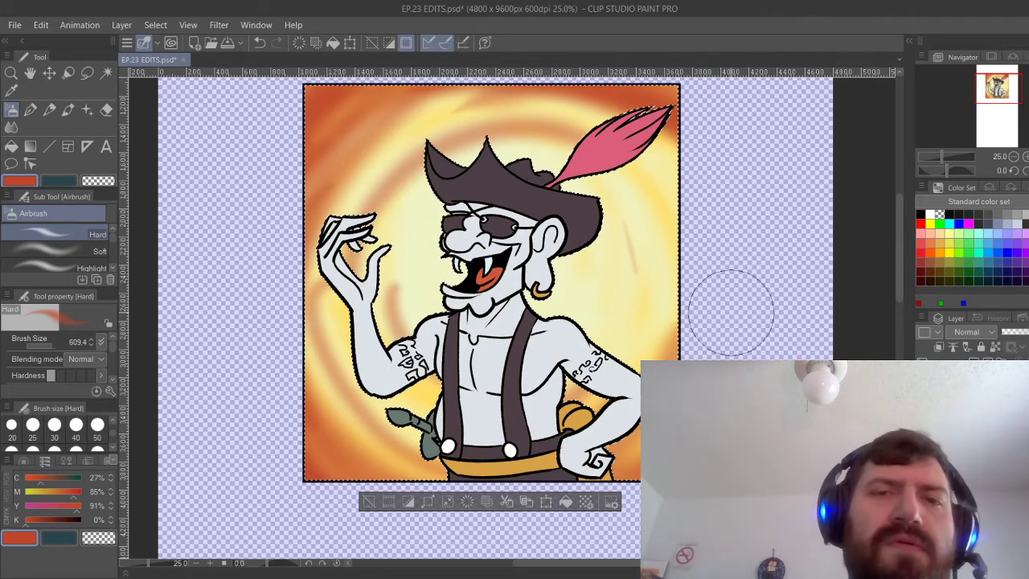
key("ctrl+z")
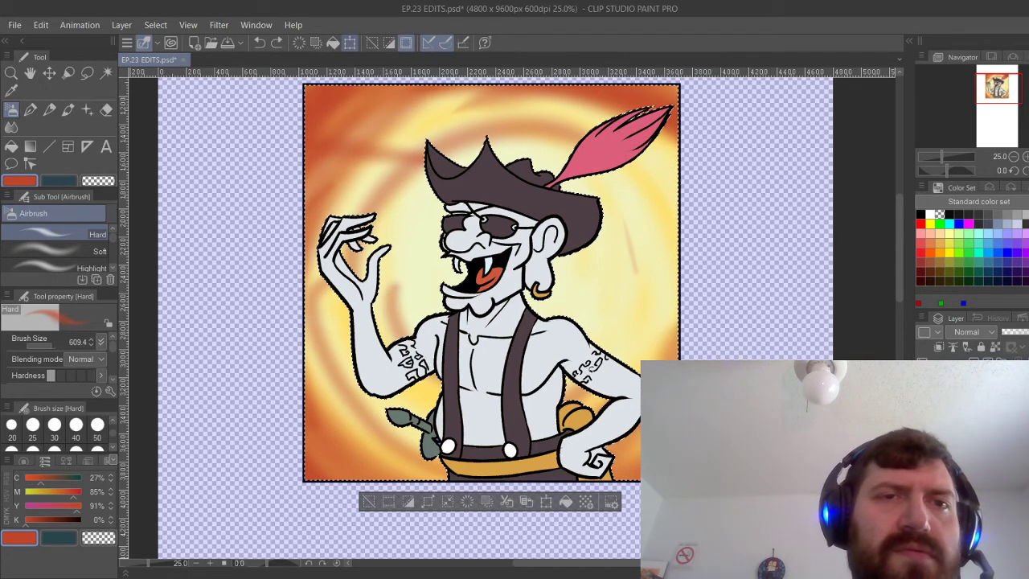
Restore the undone arc strokes, mix dark red C 54%, M 95%, Y 91%, K 0%, airbrush the background's corners with it, and clear the selection.
key("ctrl+y")
left_click_drag(41, 478, 56, 478)
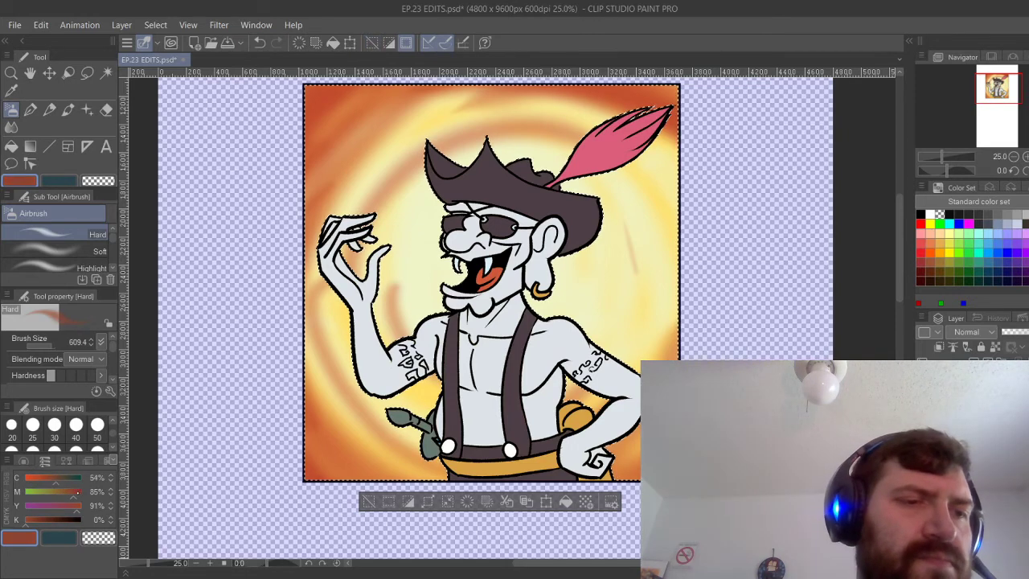
left_click(78, 491)
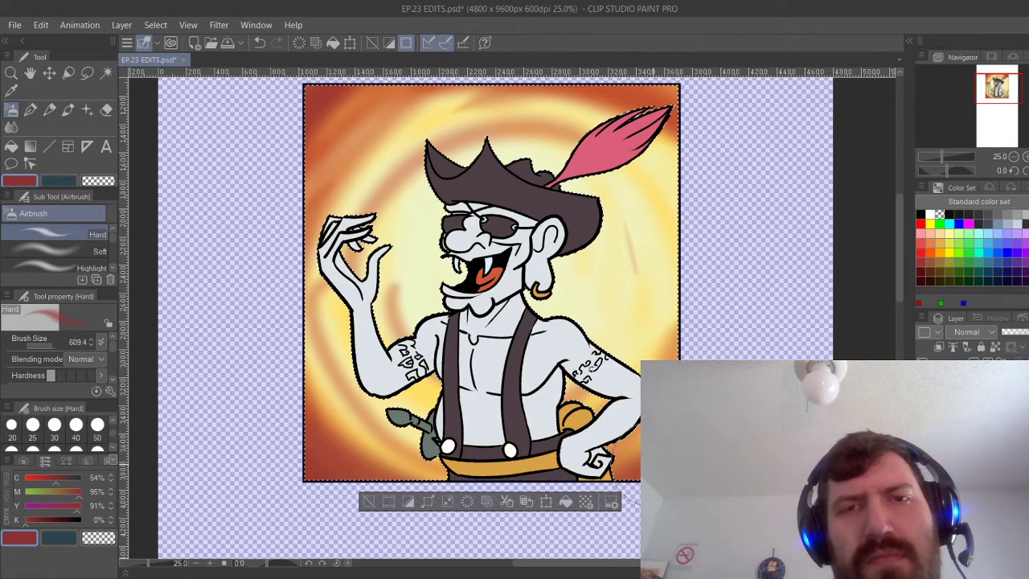
left_click(971, 394)
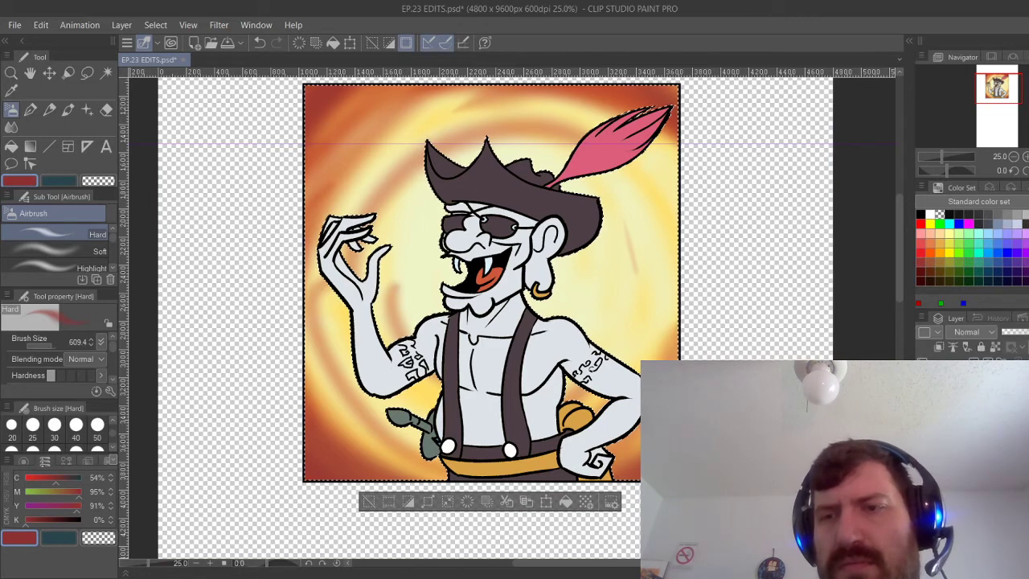
left_click(965, 394)
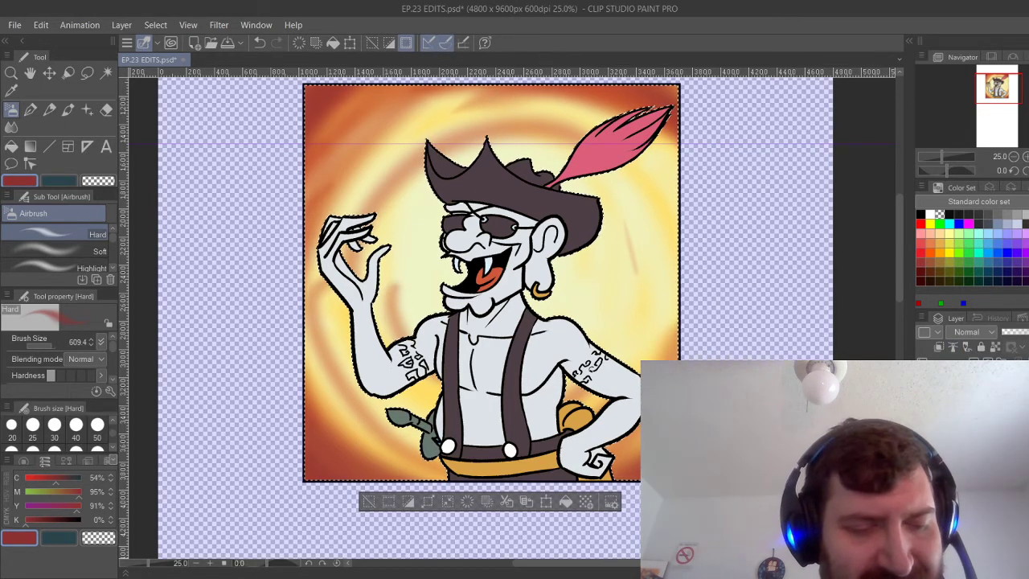
key("ctrl+d")
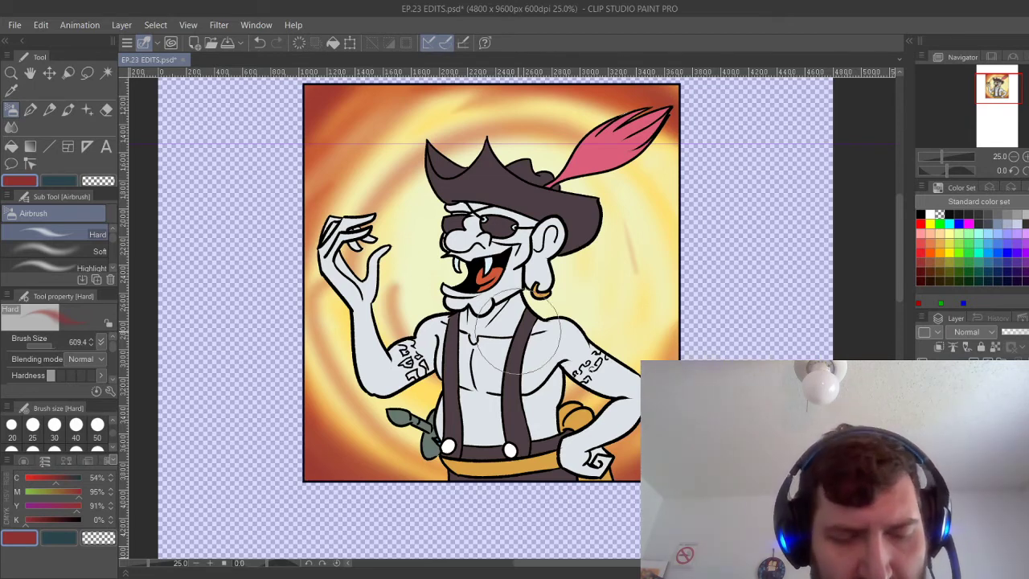
key("m")
left_click_drag(308, 89, 483, 139)
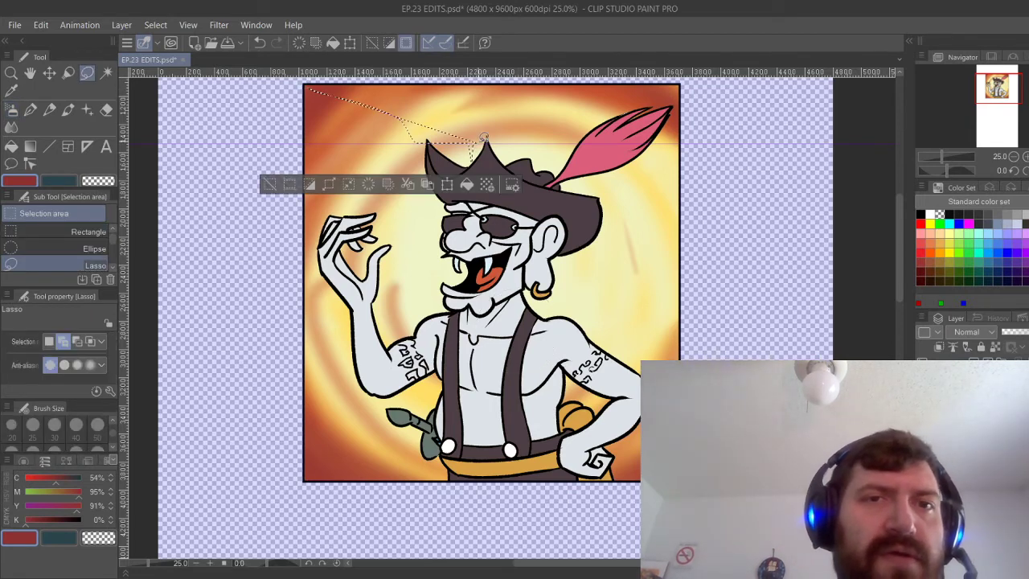
key("ctrl+z")
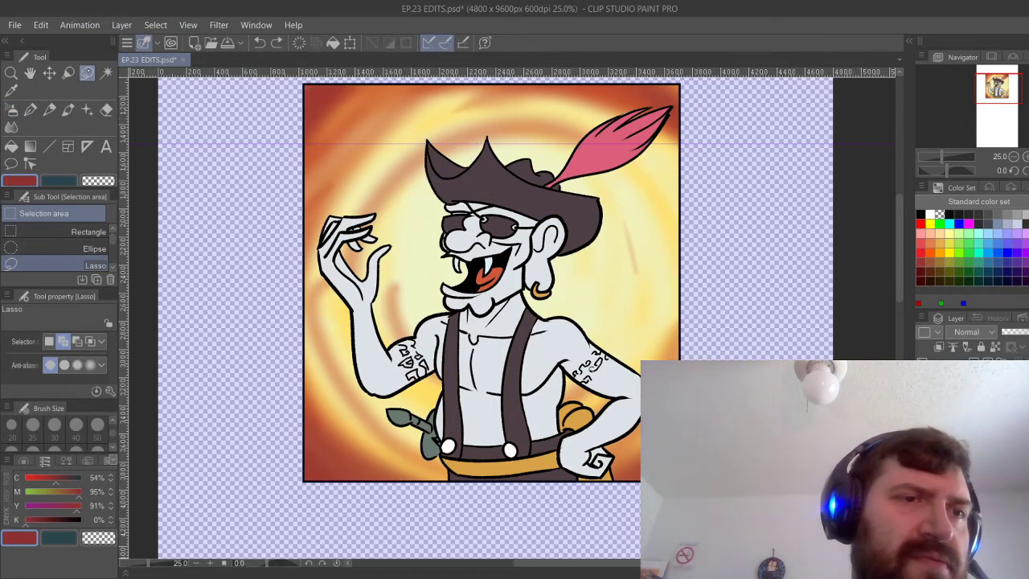
left_click(87, 232)
mouse_move(306, 86)
left_mouse_down()
mouse_move(668, 366)
mouse_move(680, 482)
left_mouse_up()
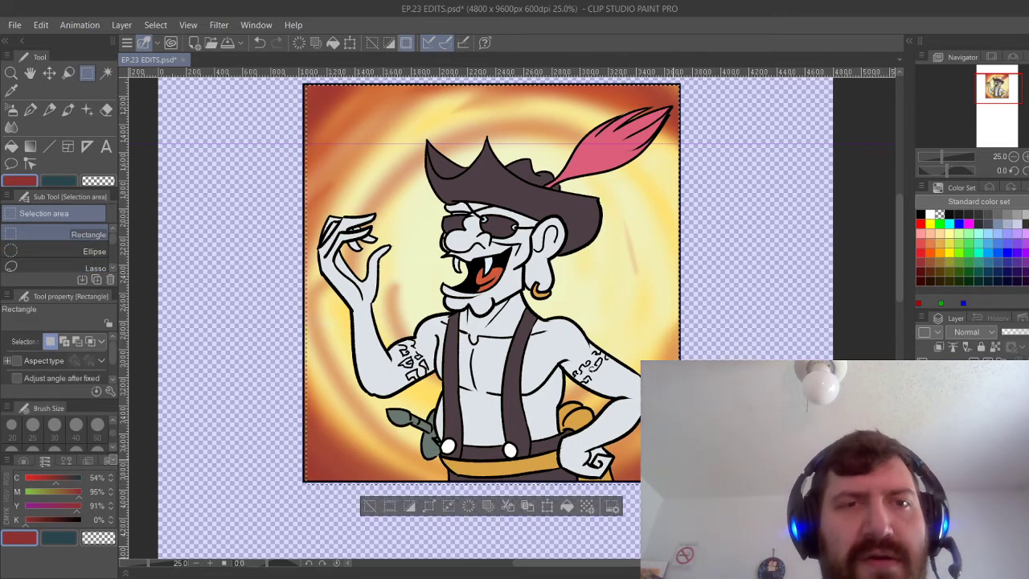
key("w")
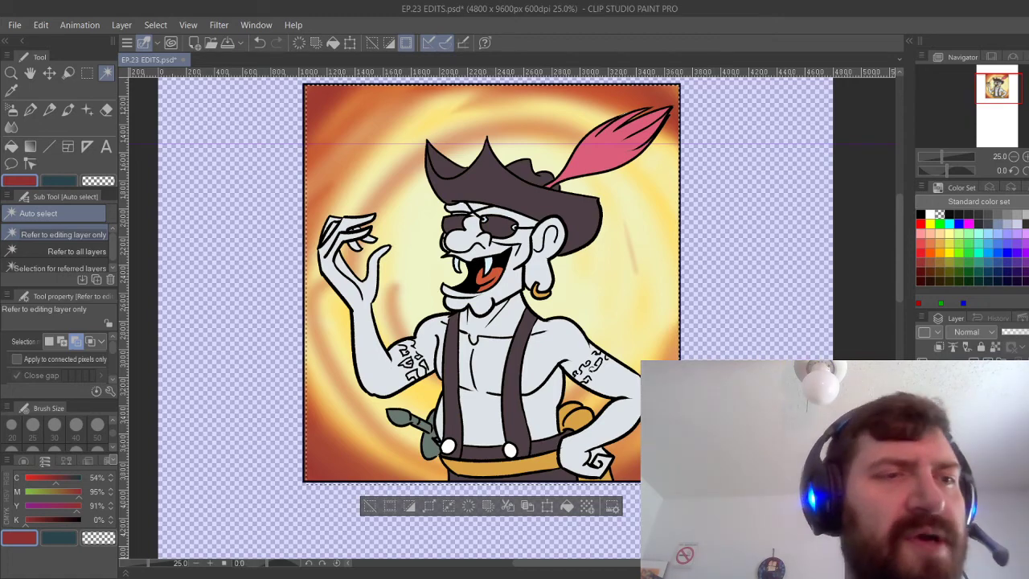
left_click(654, 259)
key("ctrl+z")
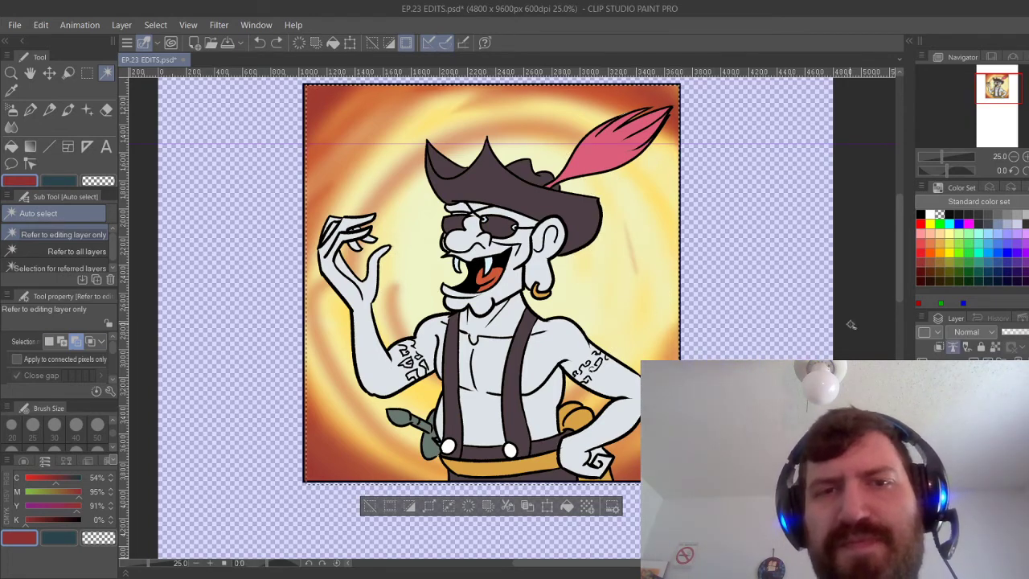
key("ctrl+y")
key("ctrl+d")
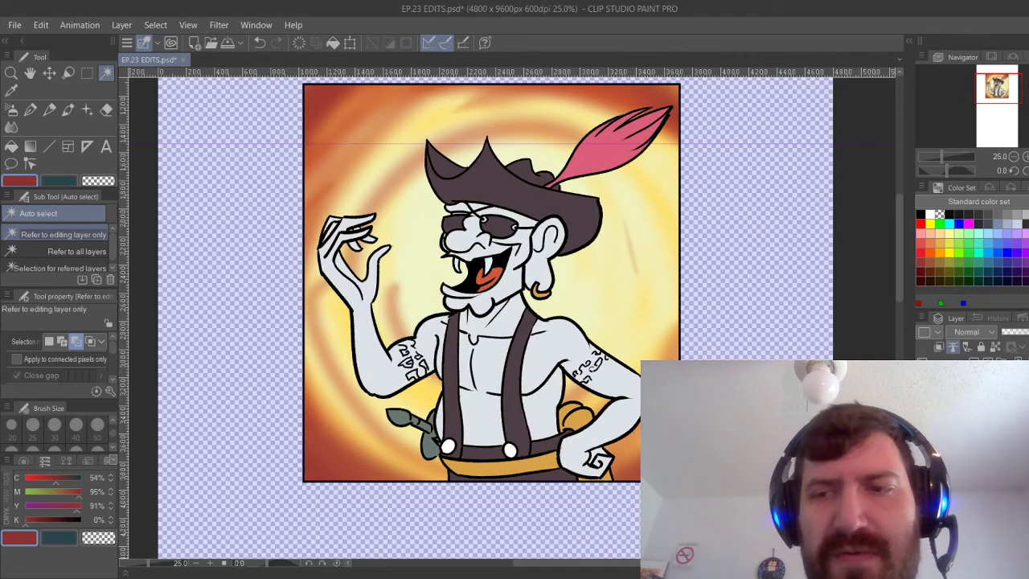
Sample the belt's golden orange and fill both round suspender buttons with it, referring to other layers.
key("i")
left_click(515, 465)
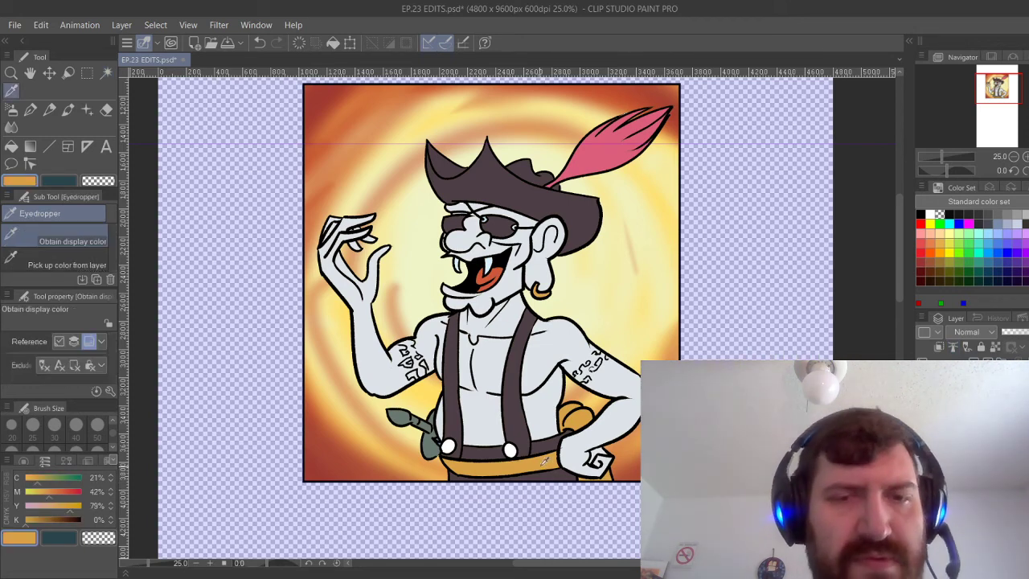
key("g")
key("g")
left_click(509, 450)
left_click(448, 446)
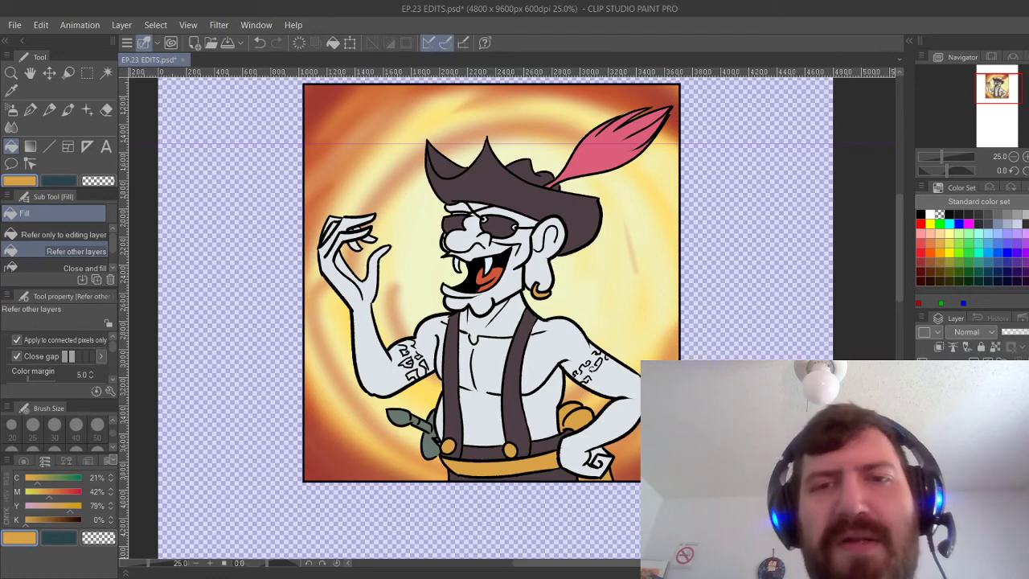
Auto-select the area at the character's chest, referring to the editing layer only, and switch to the Hard airbrush.
key("w")
left_click(544, 368)
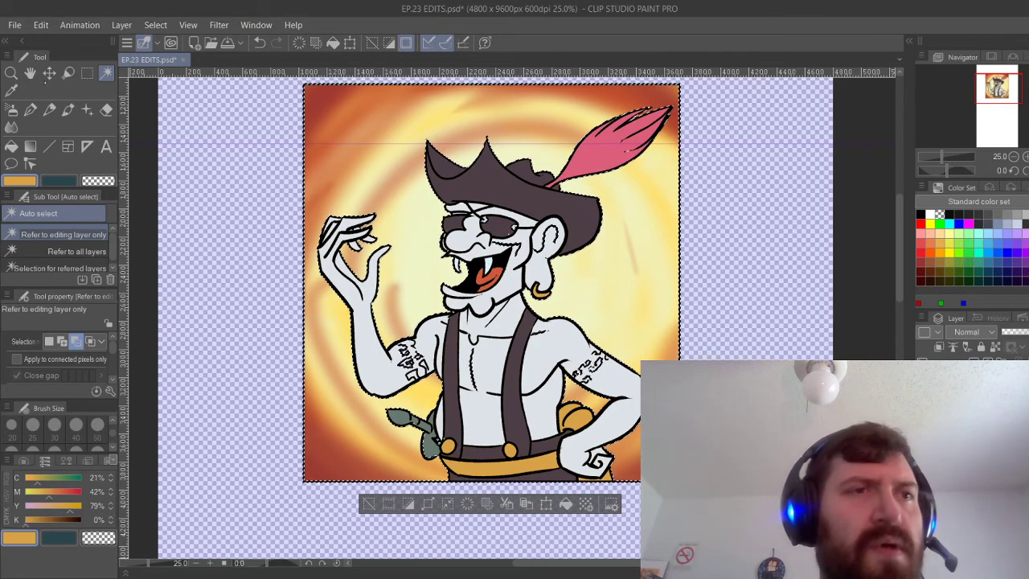
left_click(11, 109)
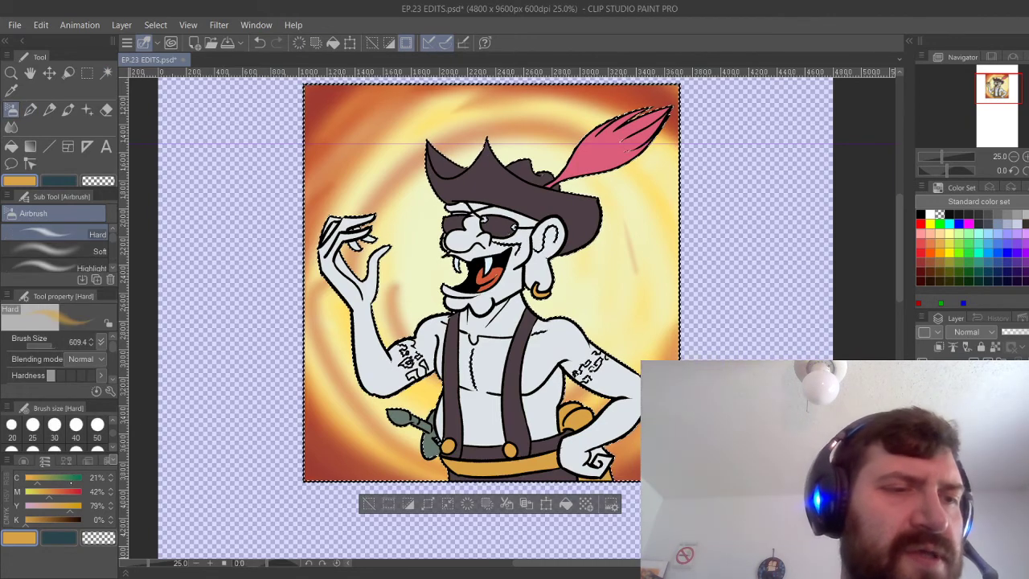
left_click(635, 471, "alt")
left_click(635, 473, "alt")
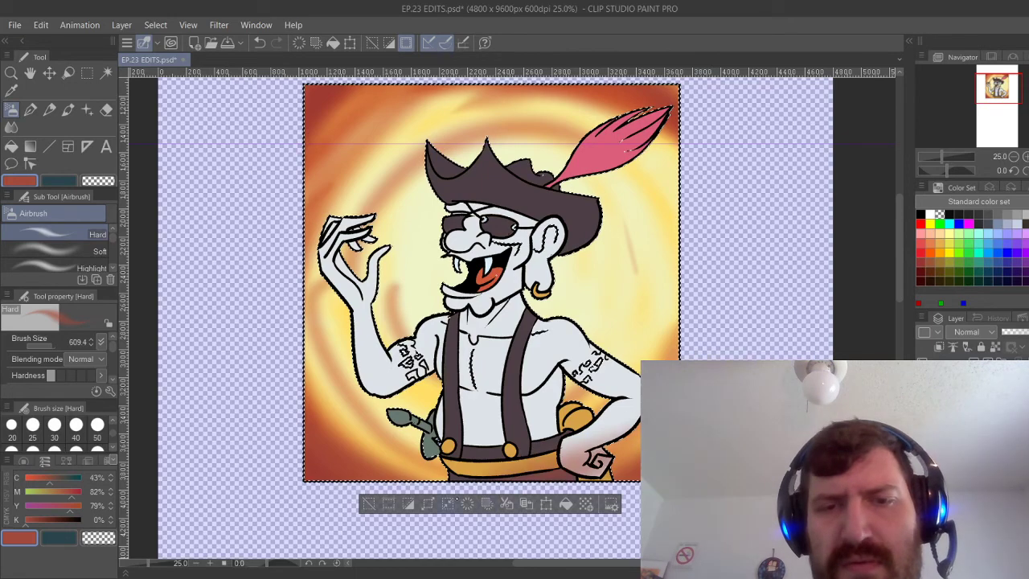
key("ctrl+z")
left_click_drag(346, 509, 643, 491)
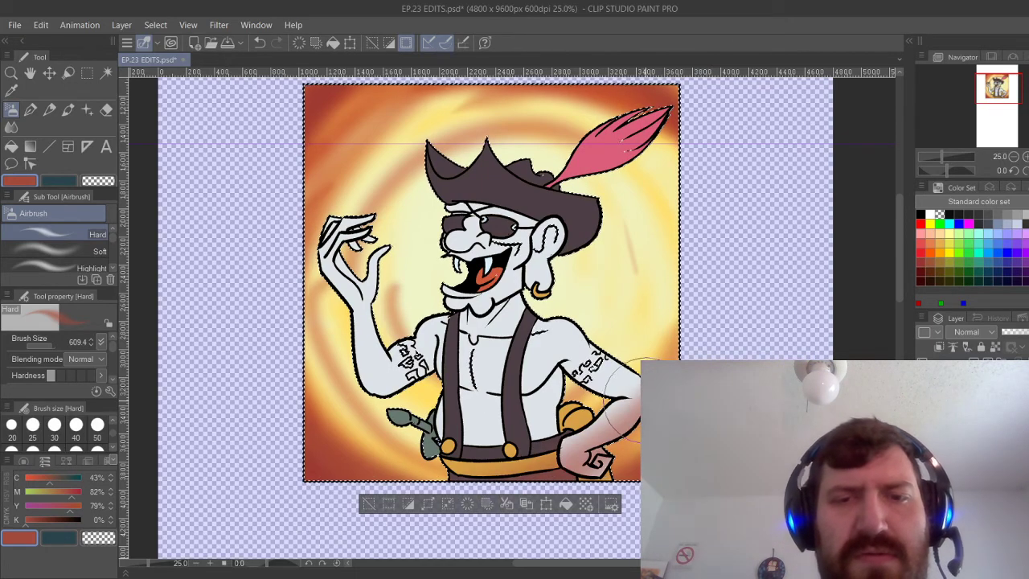
key("ctrl+z")
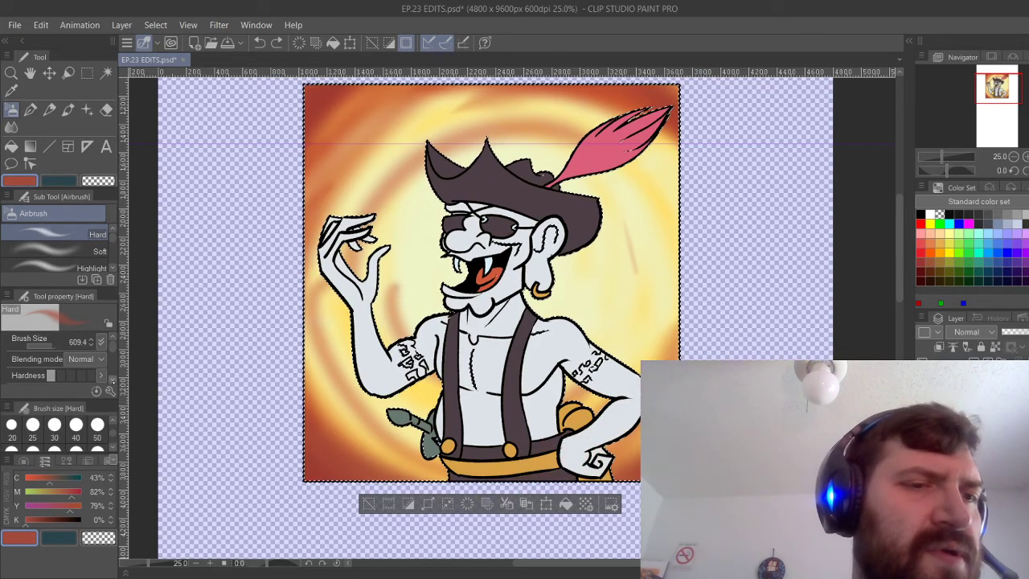
Set the airbrush's density to 39 and try red shading on the character's waist, arm, hat and feather.
scroll(56, 357, "down", 2)
left_click_drag(45, 368, 37, 369)
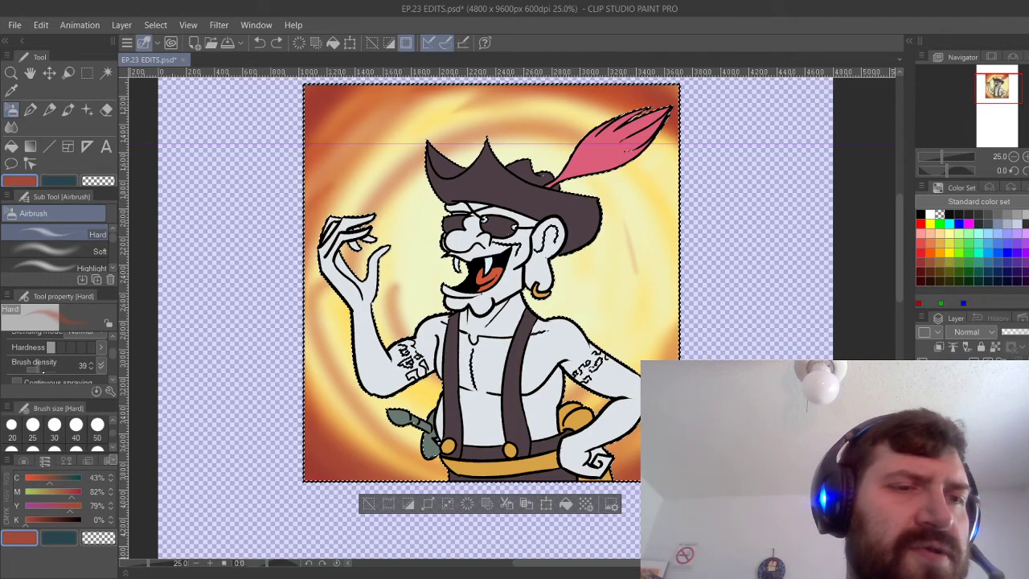
left_click_drag(331, 477, 651, 491)
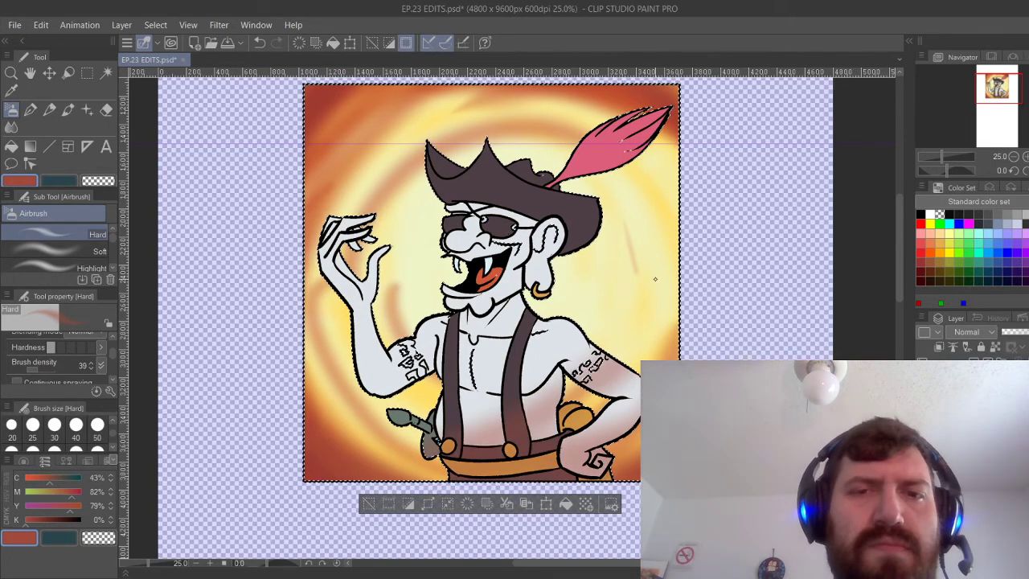
key("ctrl+z")
left_click_drag(630, 211, 598, 312)
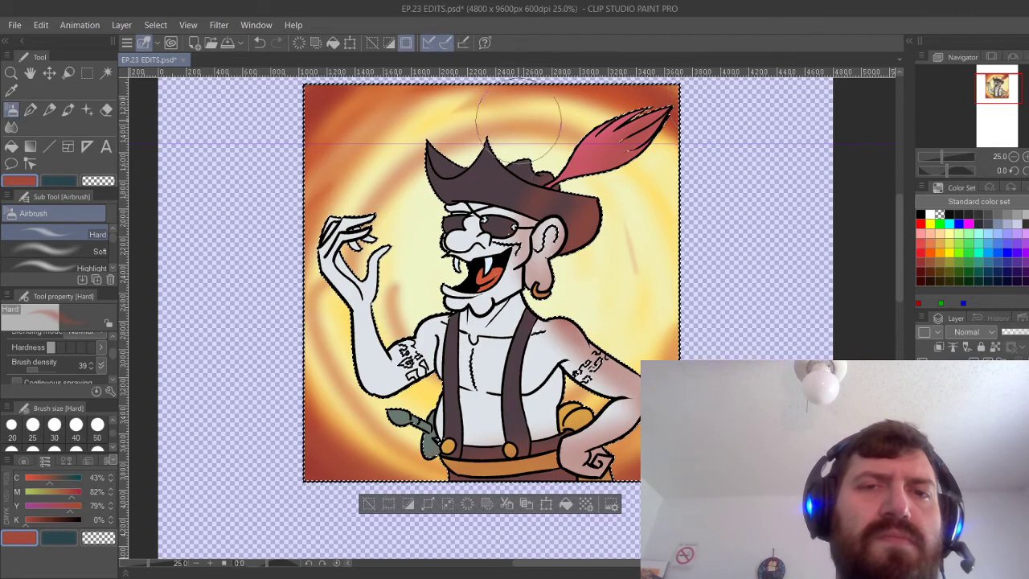
key("ctrl+z")
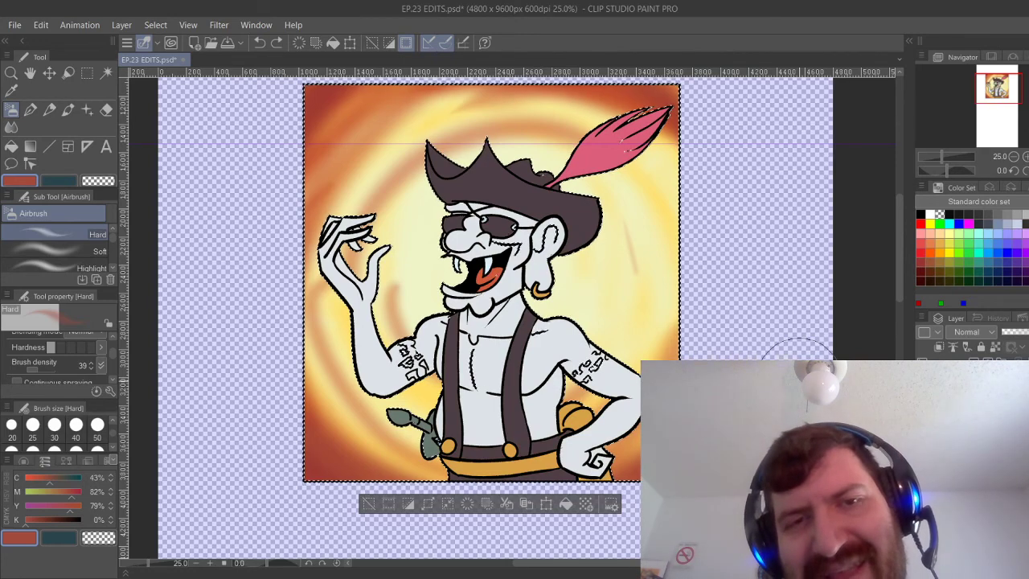
Mix a dark blue shadow colour, C 94%, M 84%, Y 37%, K 0%.
left_click(975, 361)
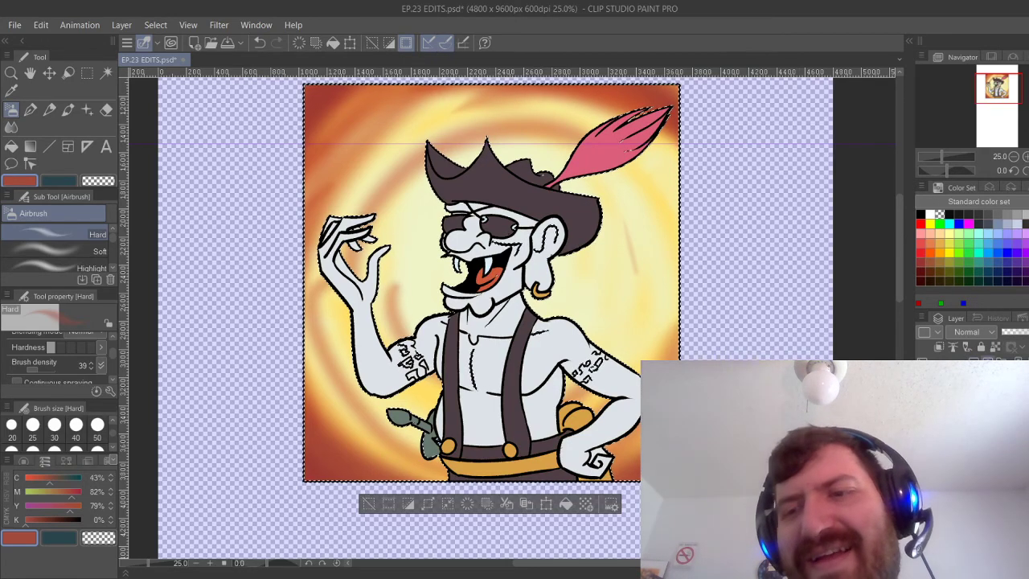
left_click(65, 477)
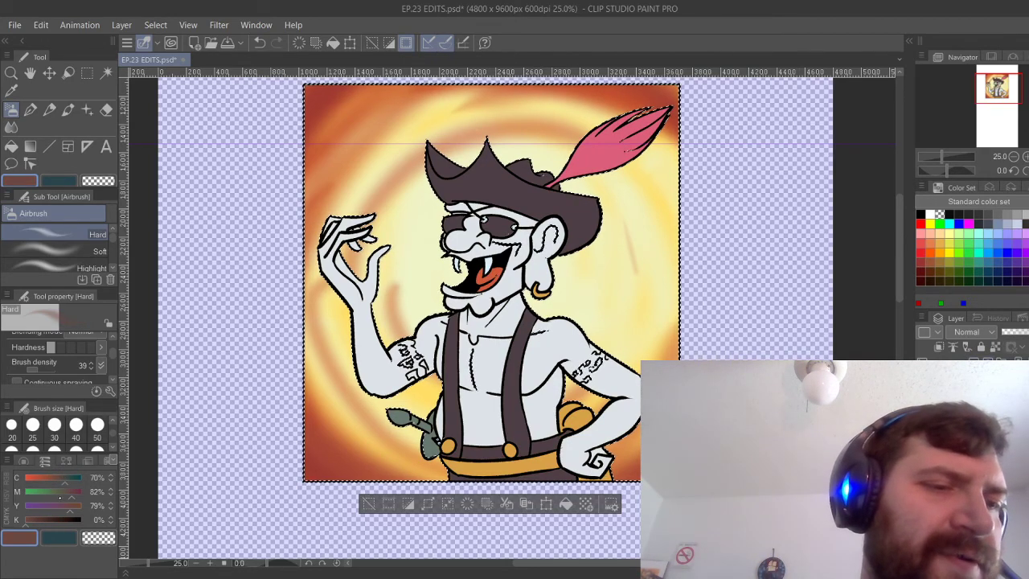
left_click_drag(69, 506, 39, 504)
left_click(53, 492)
left_click(78, 477)
left_click(72, 491)
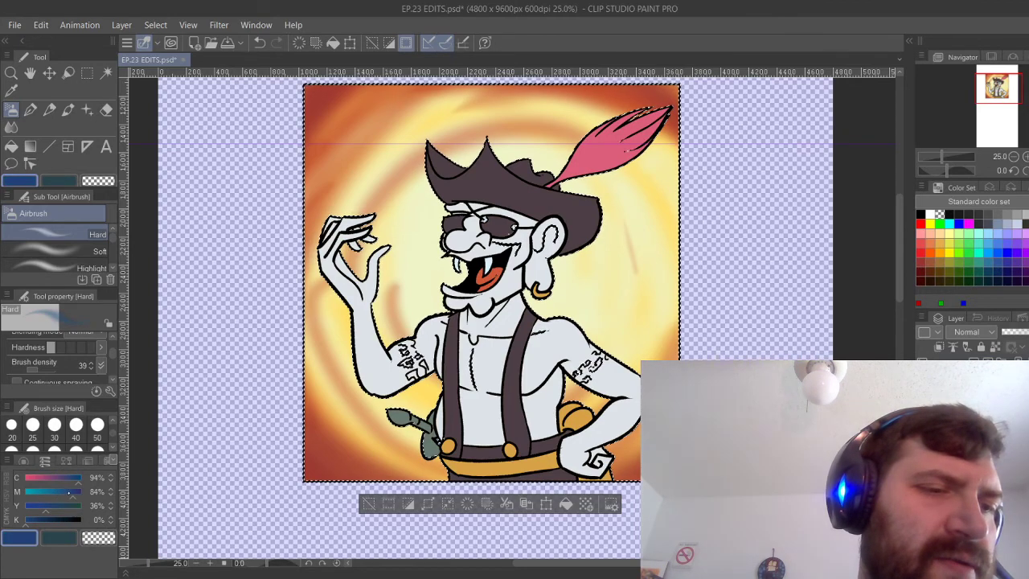
left_click(47, 506)
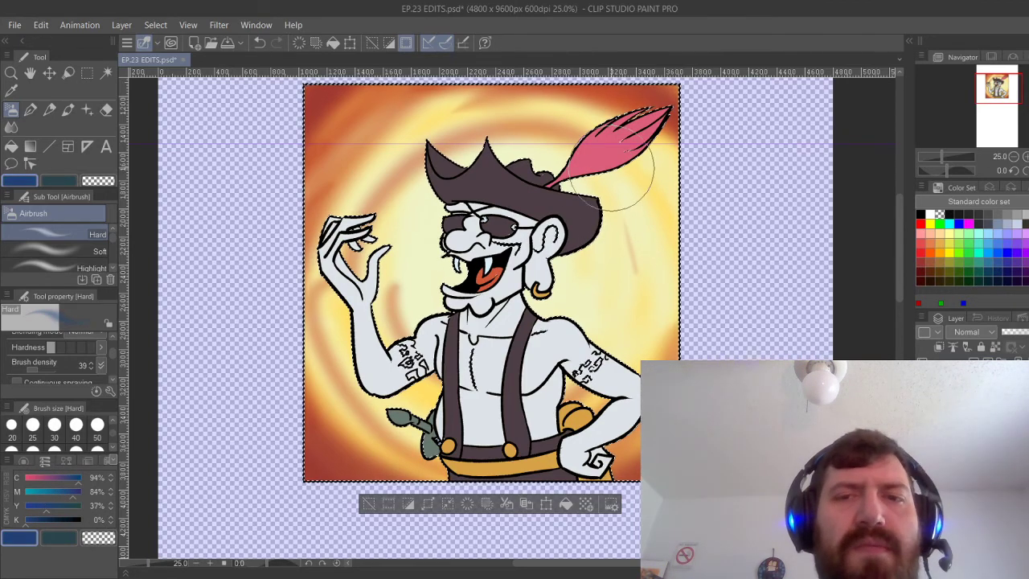
Airbrush dark blue shading over the feather's underside, hat brim, ear, bent arm and waist, redoing unsatisfactory strokes.
left_click_drag(637, 160, 661, 410)
key("ctrl+z")
mouse_move(650, 145)
left_mouse_down()
mouse_move(625, 178)
mouse_move(676, 388)
left_mouse_up()
left_click_drag(602, 438, 303, 503)
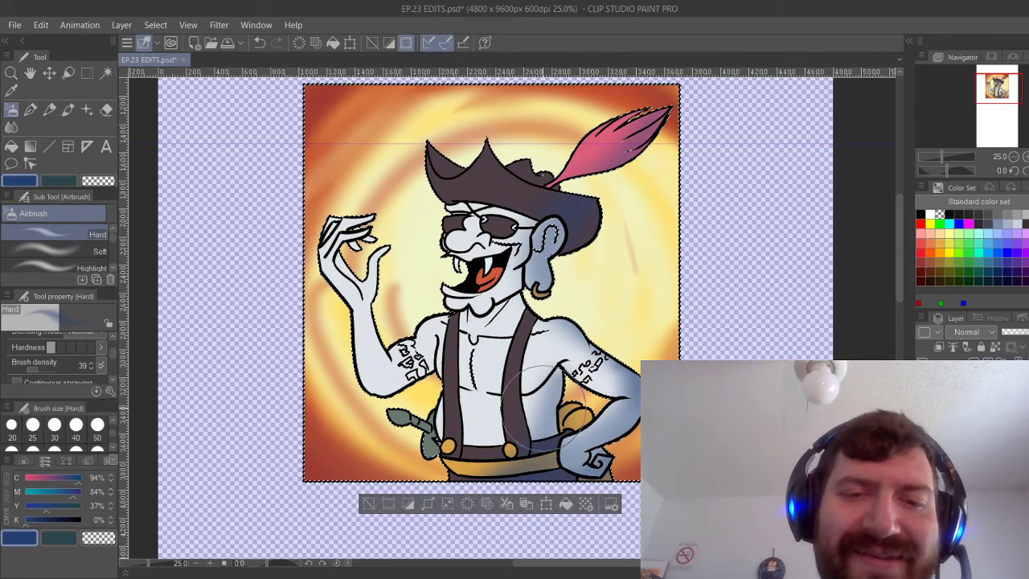
key("ctrl+z")
left_click_drag(376, 499, 312, 467)
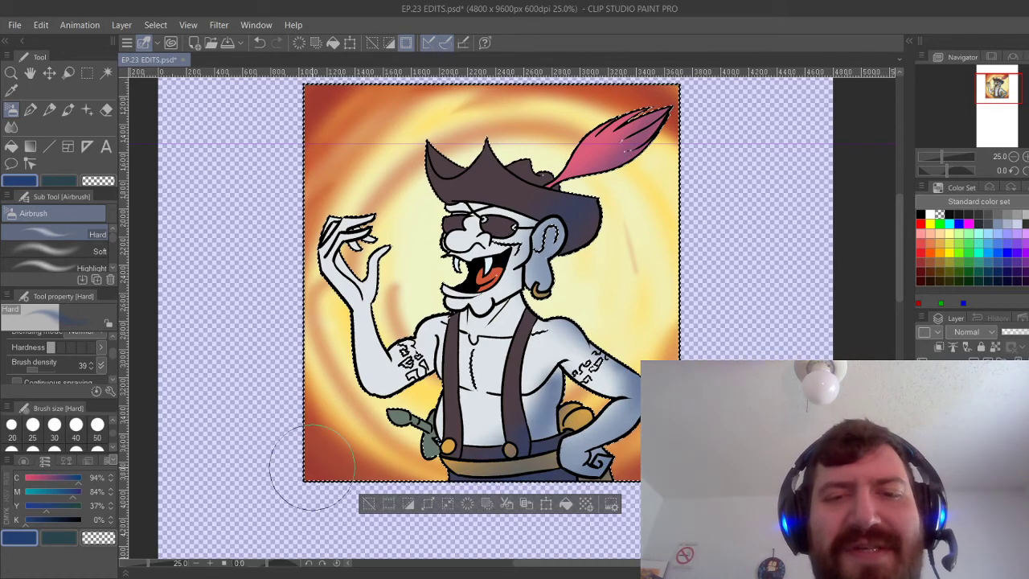
Airbrush blue shading on the neck, hat and raised forearm, undoing strokes around the neck that are too heavy.
left_click_drag(562, 252, 487, 312)
key("ctrl+z")
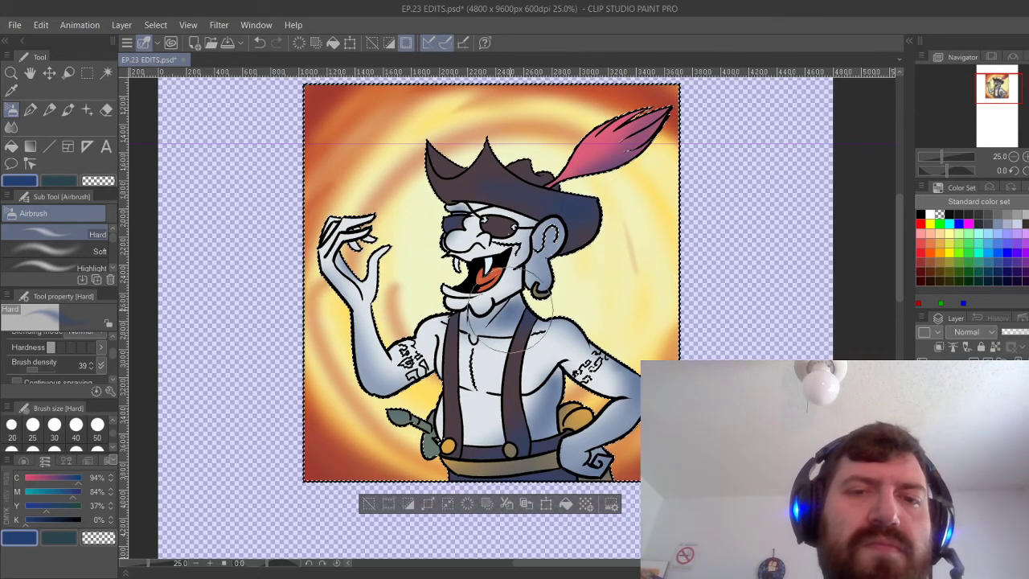
key("ctrl+z")
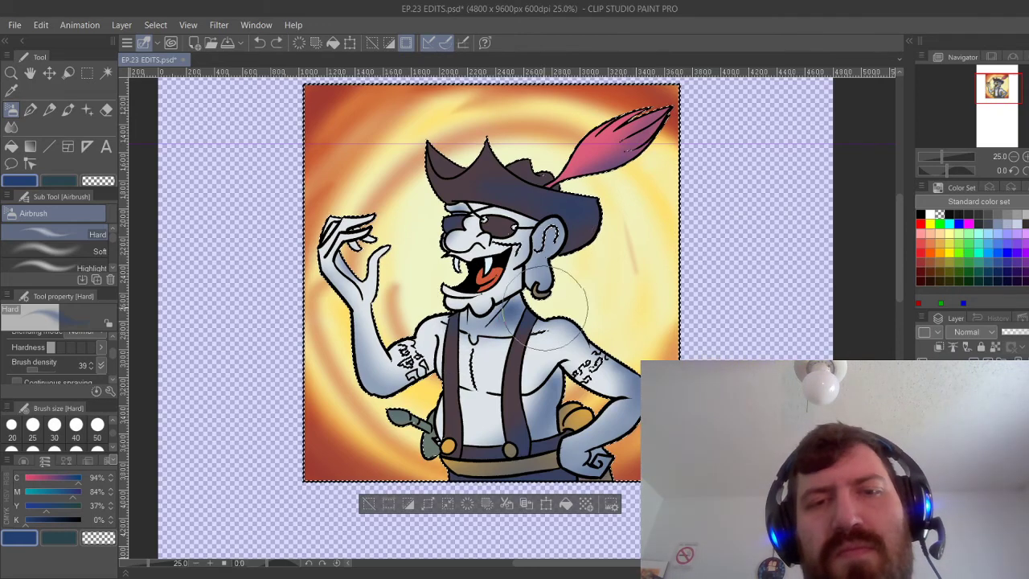
mouse_move(526, 311)
left_mouse_down()
mouse_move(458, 333)
mouse_move(521, 296)
mouse_move(498, 323)
left_mouse_up()
key("ctrl+z")
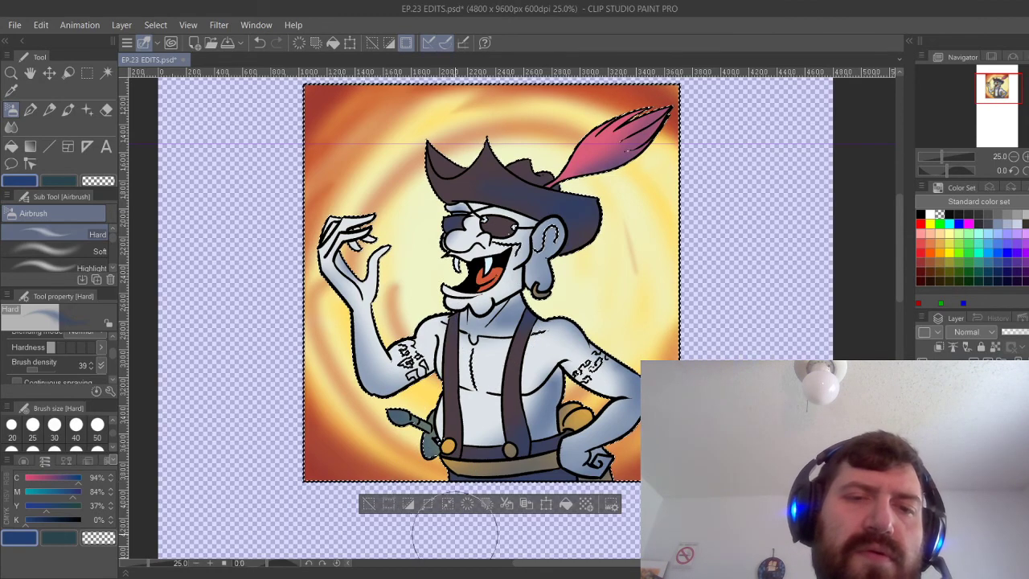
Clear the selection and check the shaded character within the whole panel.
key("ctrl+d")
scroll(472, 532, "down", 2)
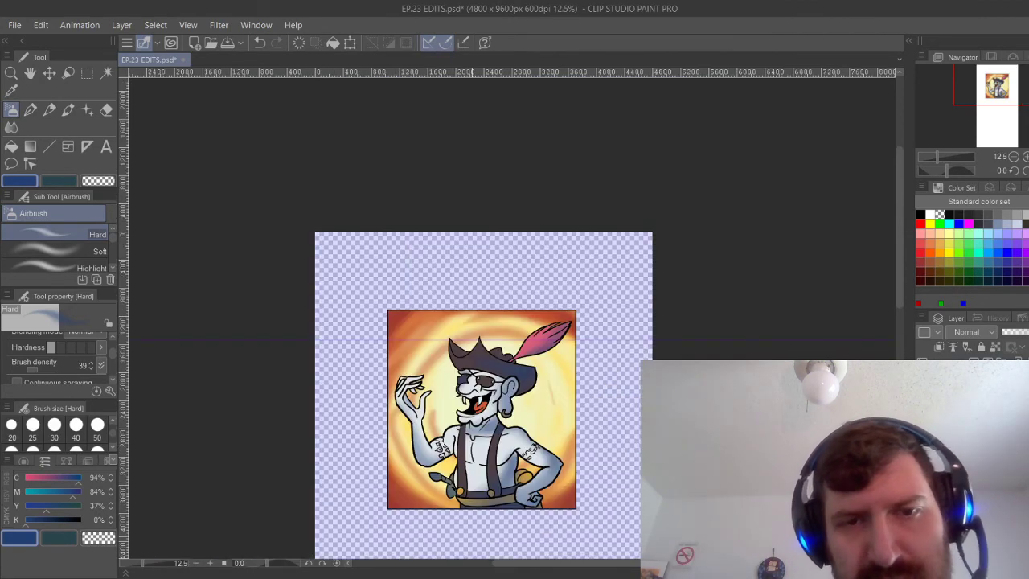
mouse_move(596, 498)
left_mouse_down()
mouse_move(634, 345)
mouse_move(663, 380)
left_mouse_up()
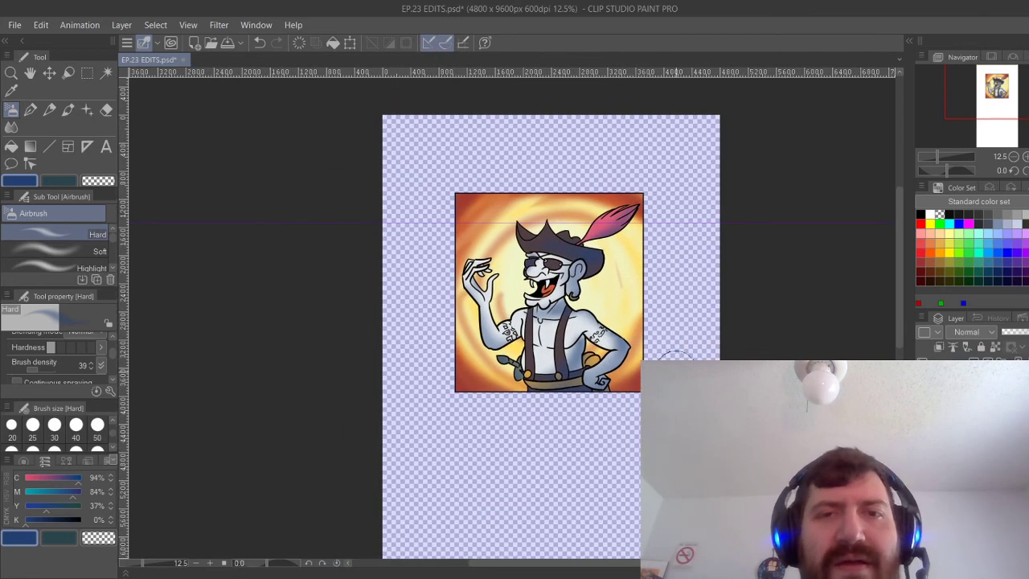
key("ctrl+shift+d")
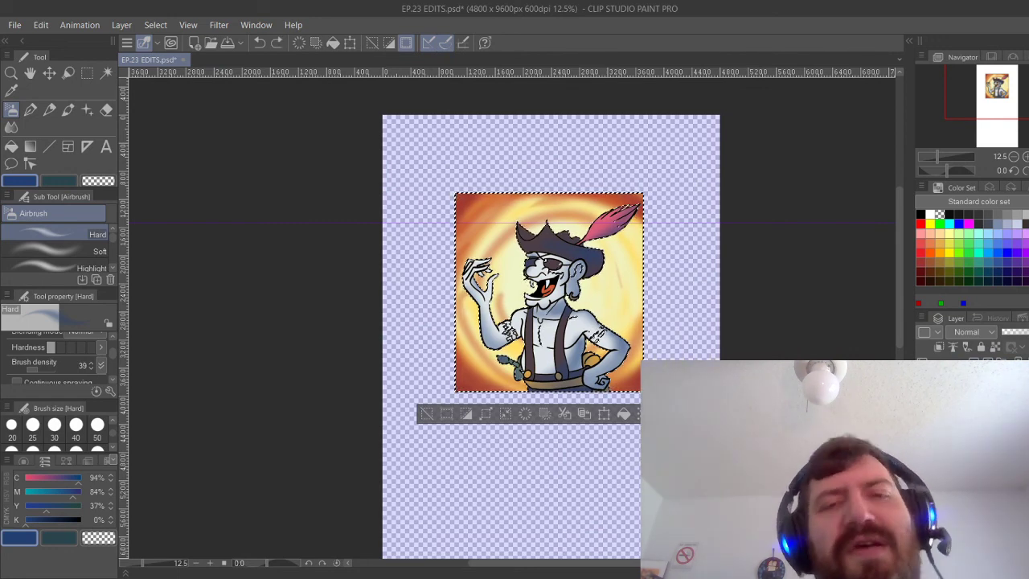
key("ctrl+d")
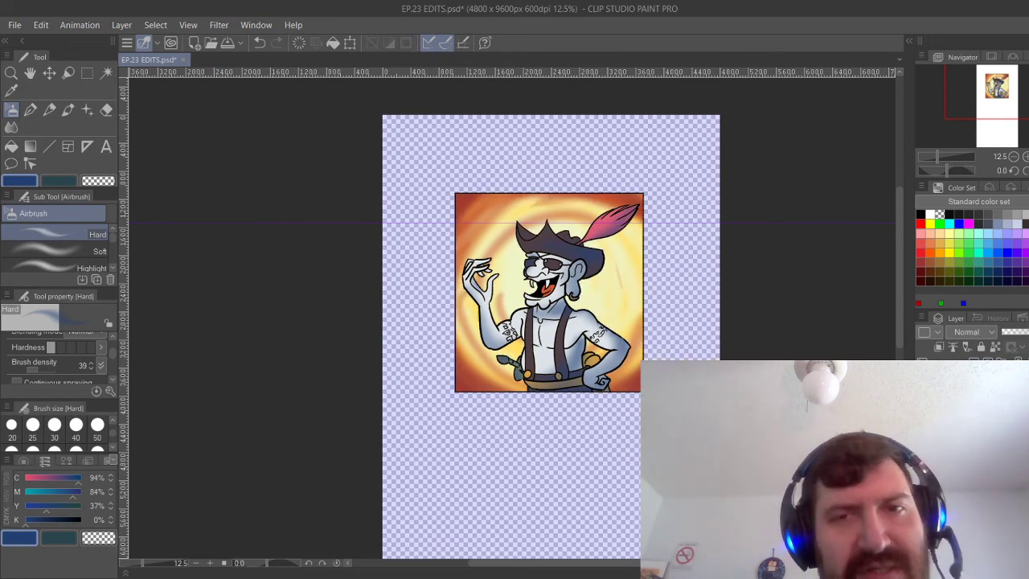